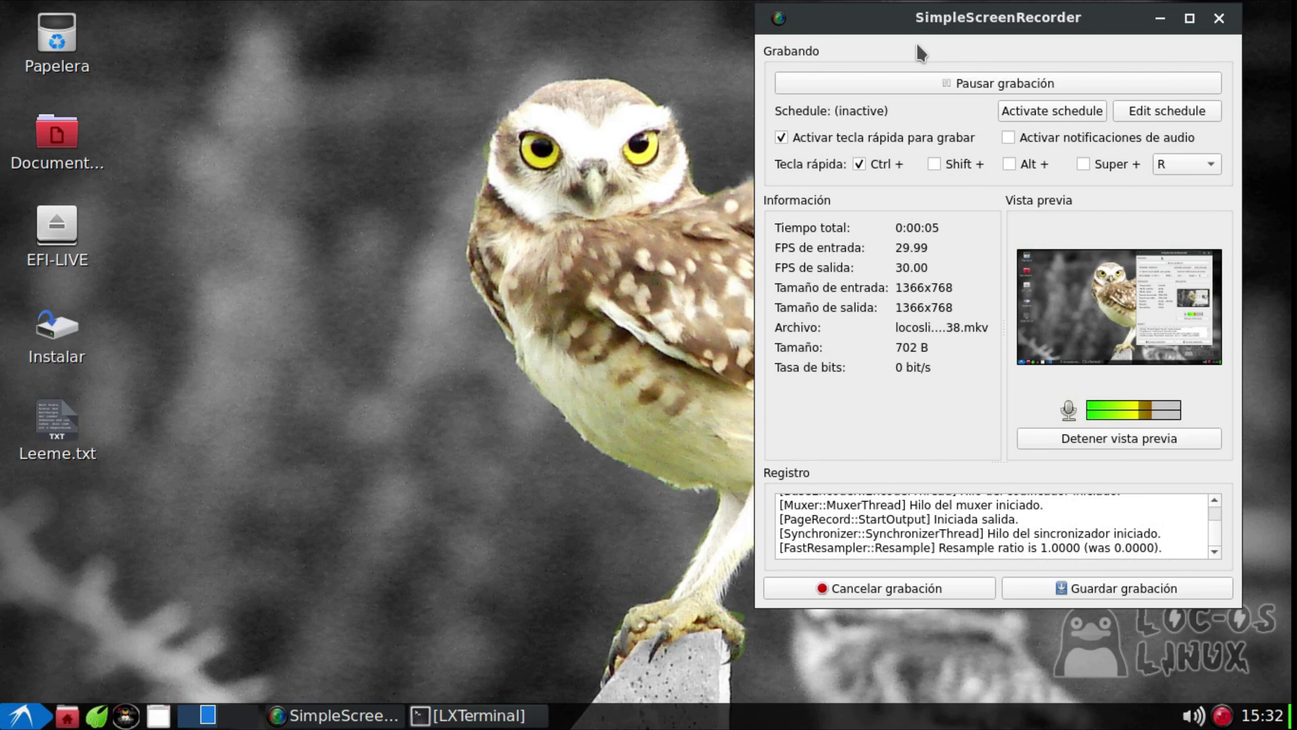
# Minimize SimpleScreenRecorder to the taskbar to reveal the owl-wallpaper desktop
pyautogui.click(1158, 21)
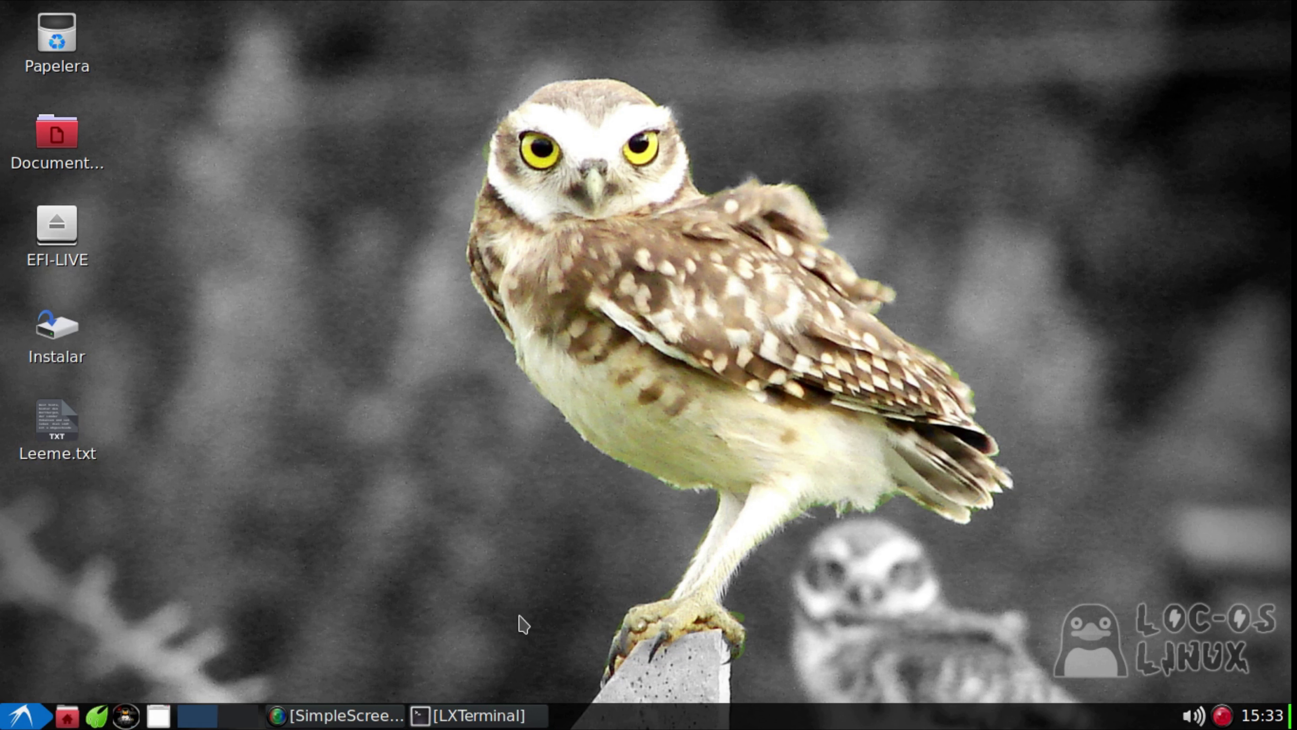
# Restore LXTerminal, reposition it to read the neofetch system summary, then close it
pyautogui.click(463, 718)
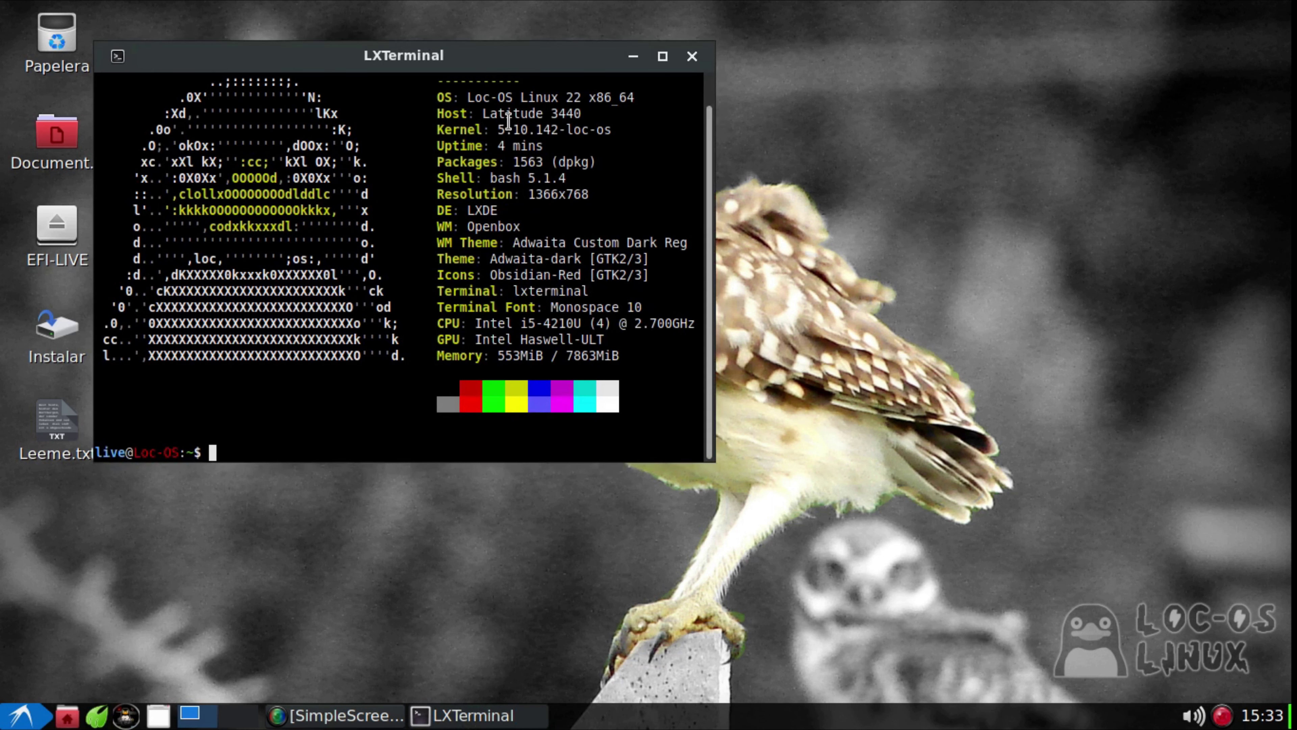
pyautogui.moveTo(547, 54); pyautogui.dragTo(730, 87)
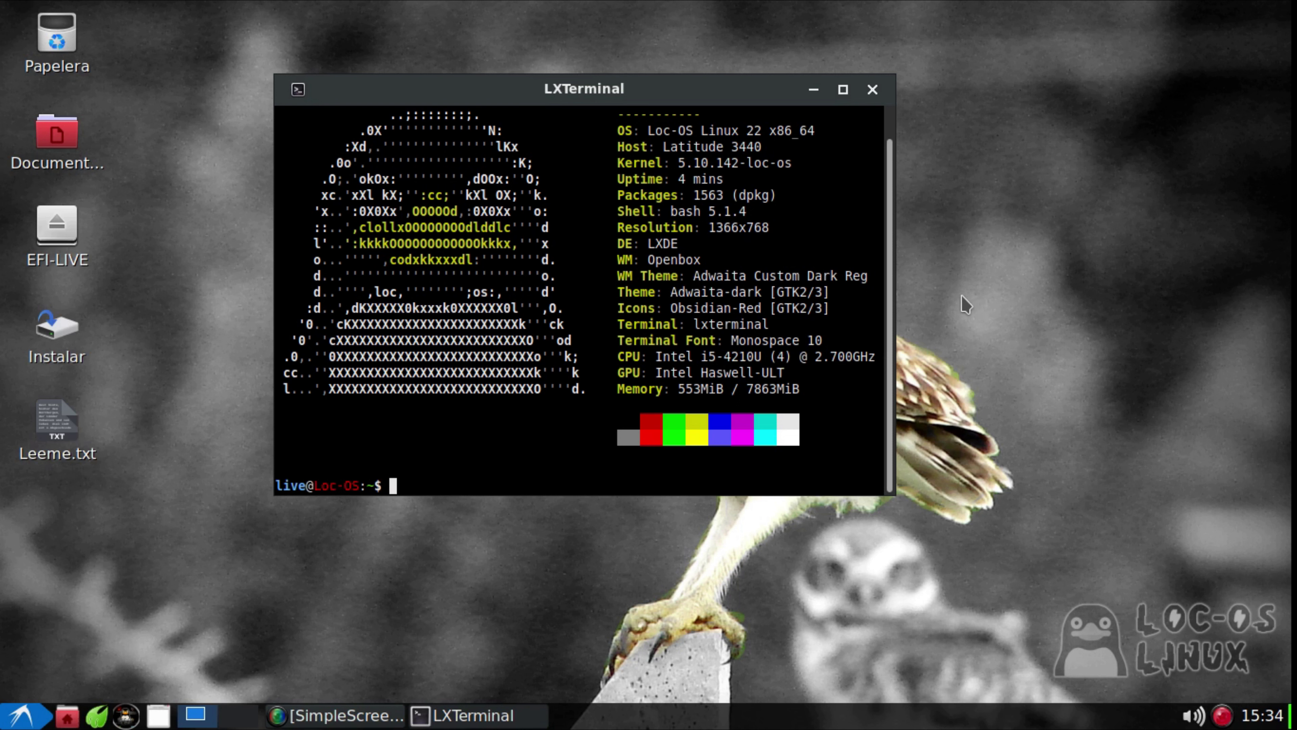
pyautogui.moveTo(654, 99); pyautogui.dragTo(716, 111)
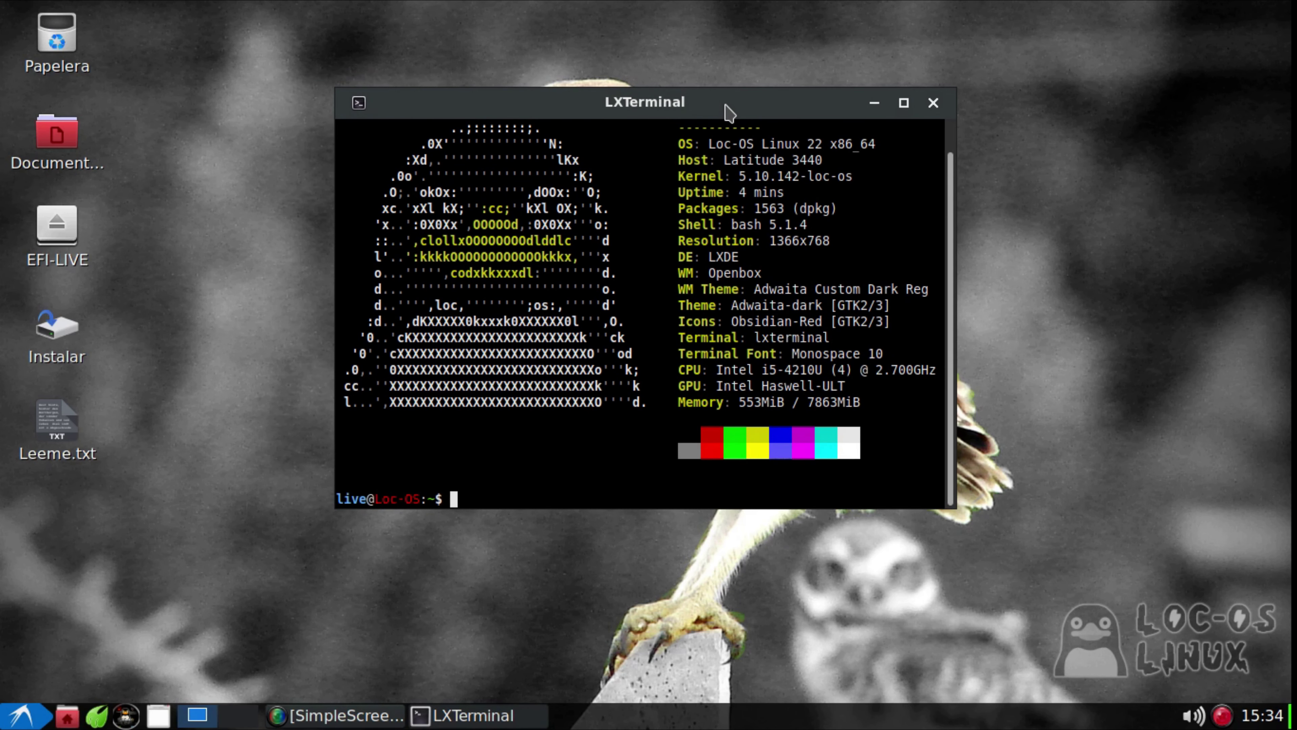
pyautogui.click(933, 104)
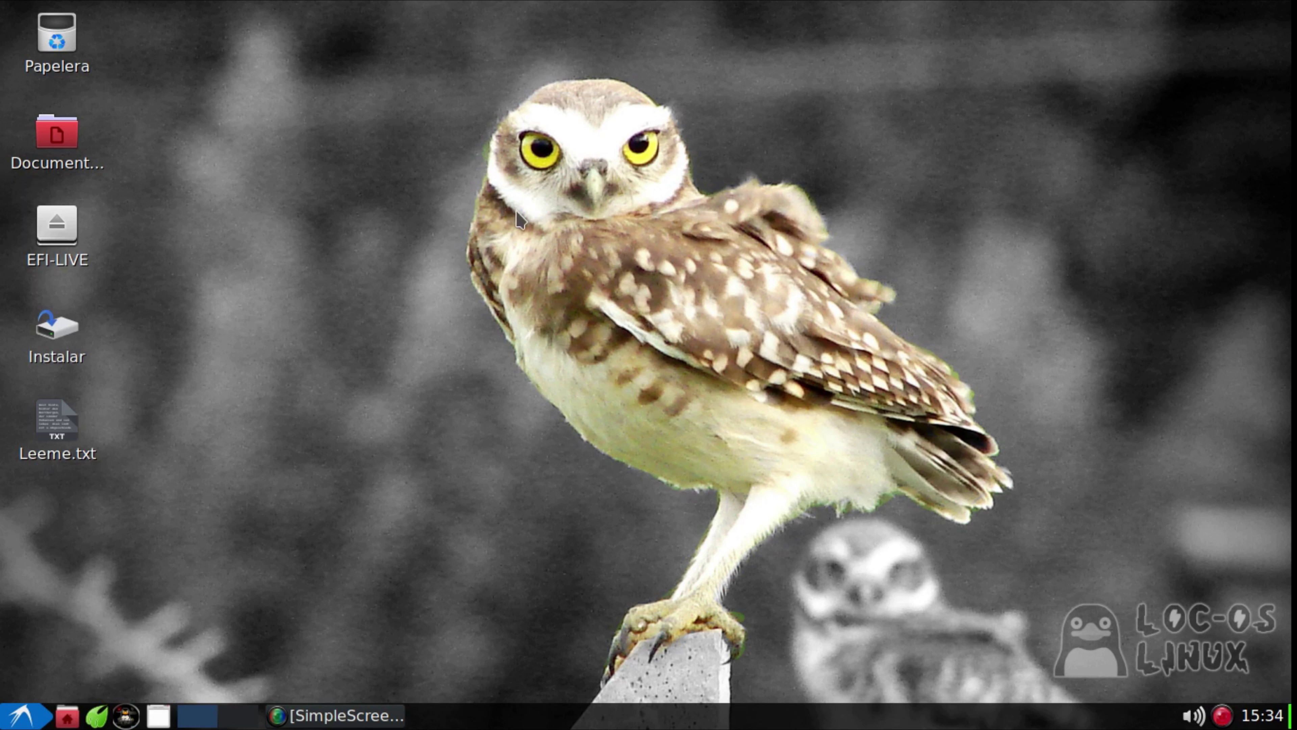
# Open Leeme.txt from the desktop and scroll through its changelog
pyautogui.click(68, 425)
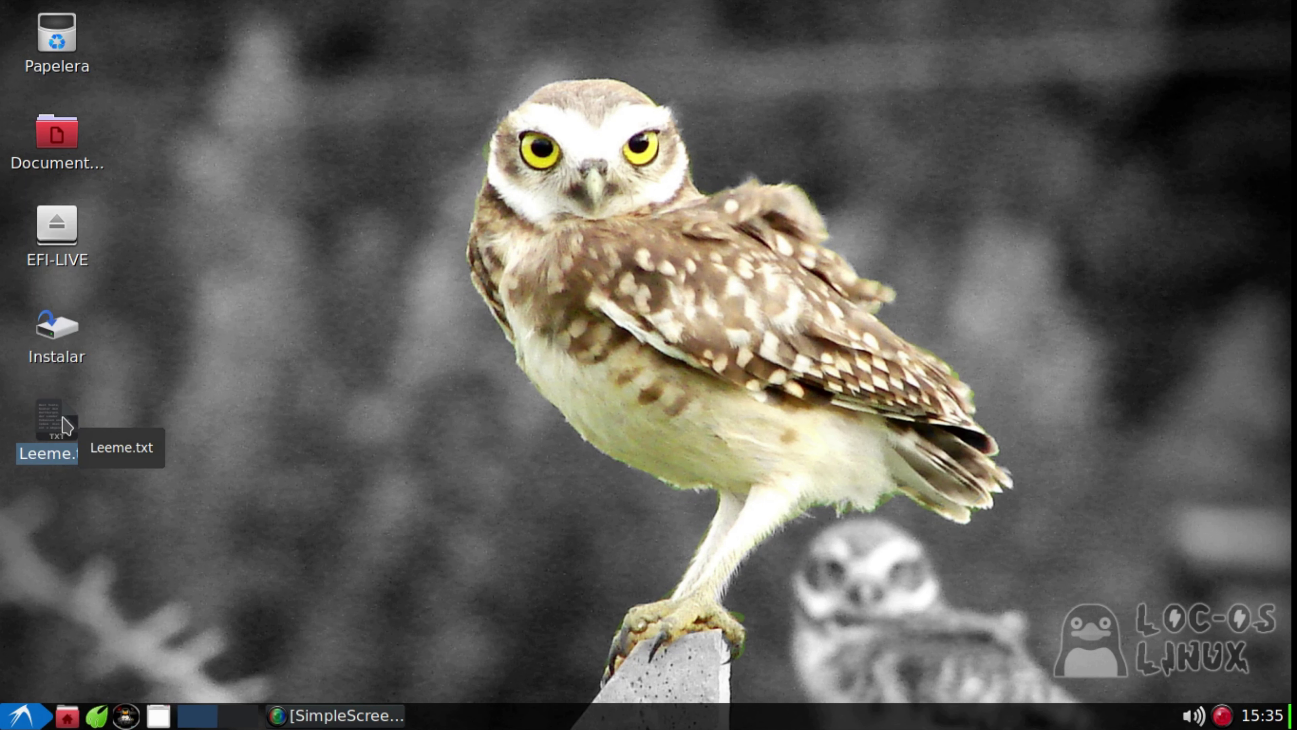
pyautogui.doubleClick(64, 427)
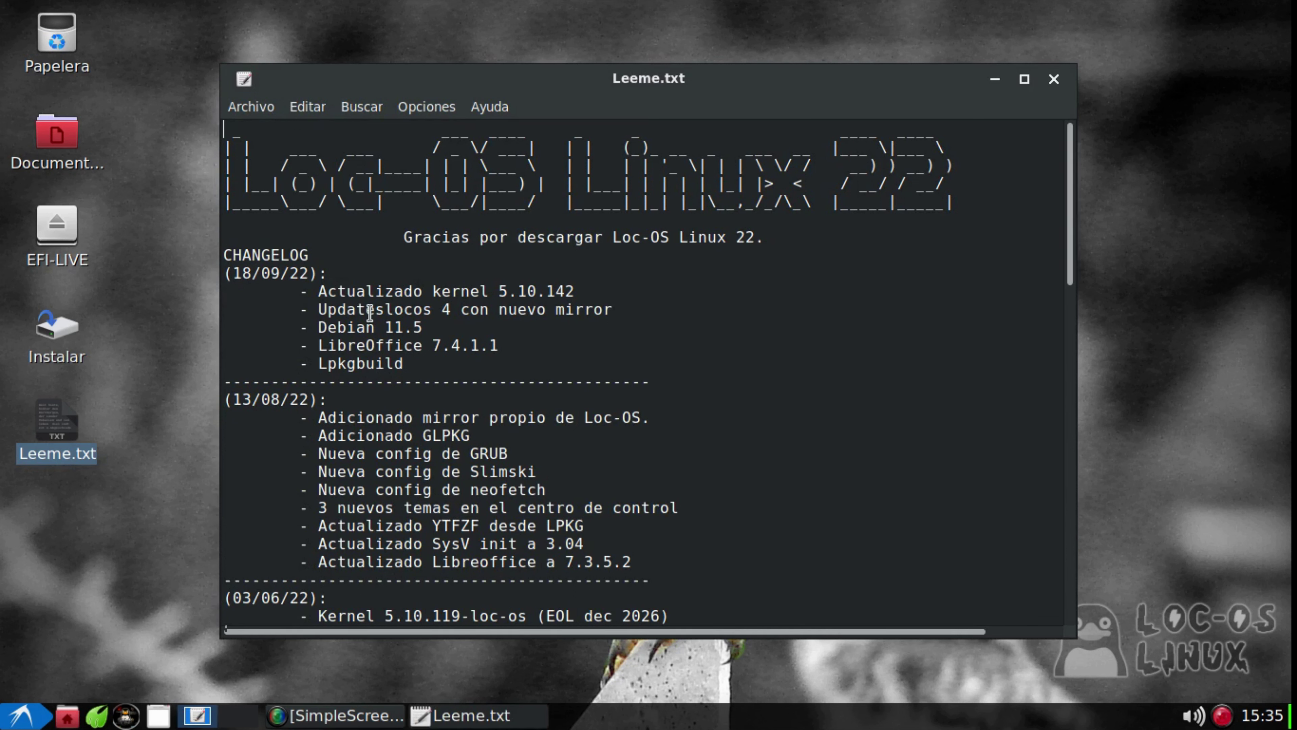
pyautogui.scroll(-10, 672, 289)
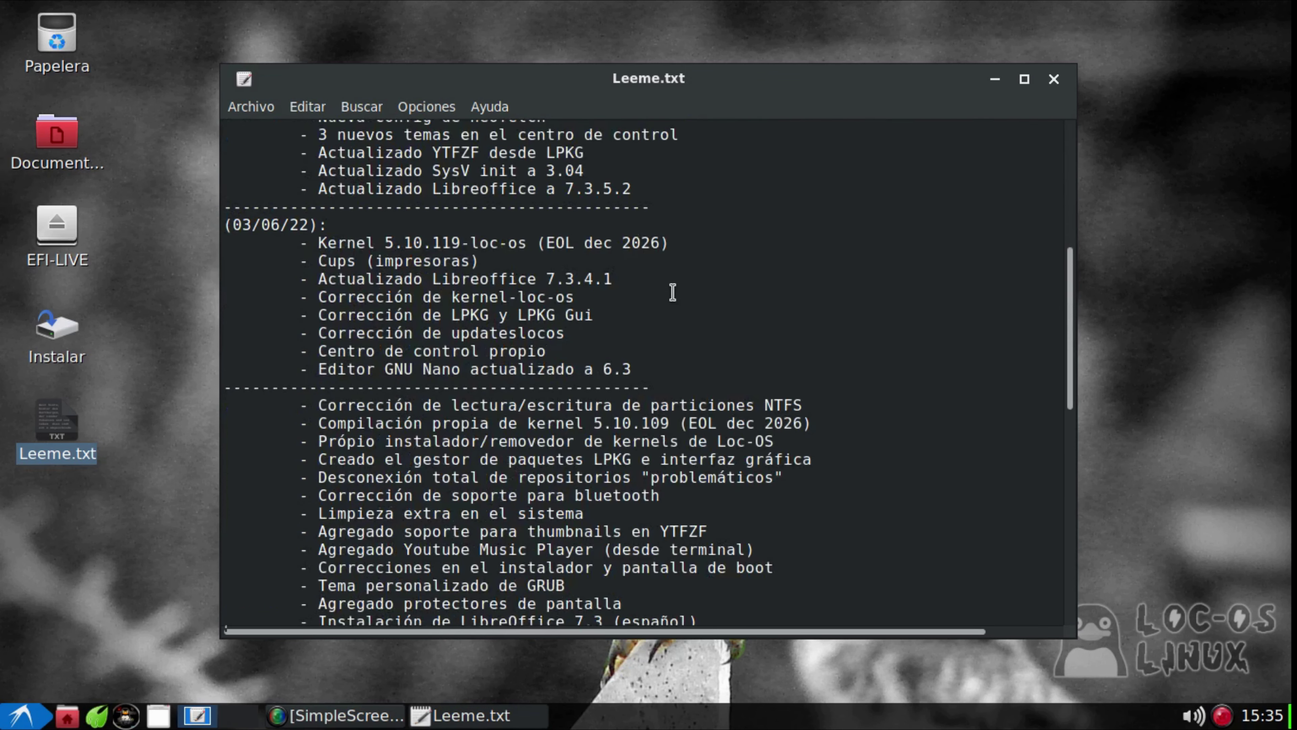
pyautogui.scroll(-1, 672, 293)
pyautogui.scroll(-2, 672, 293)
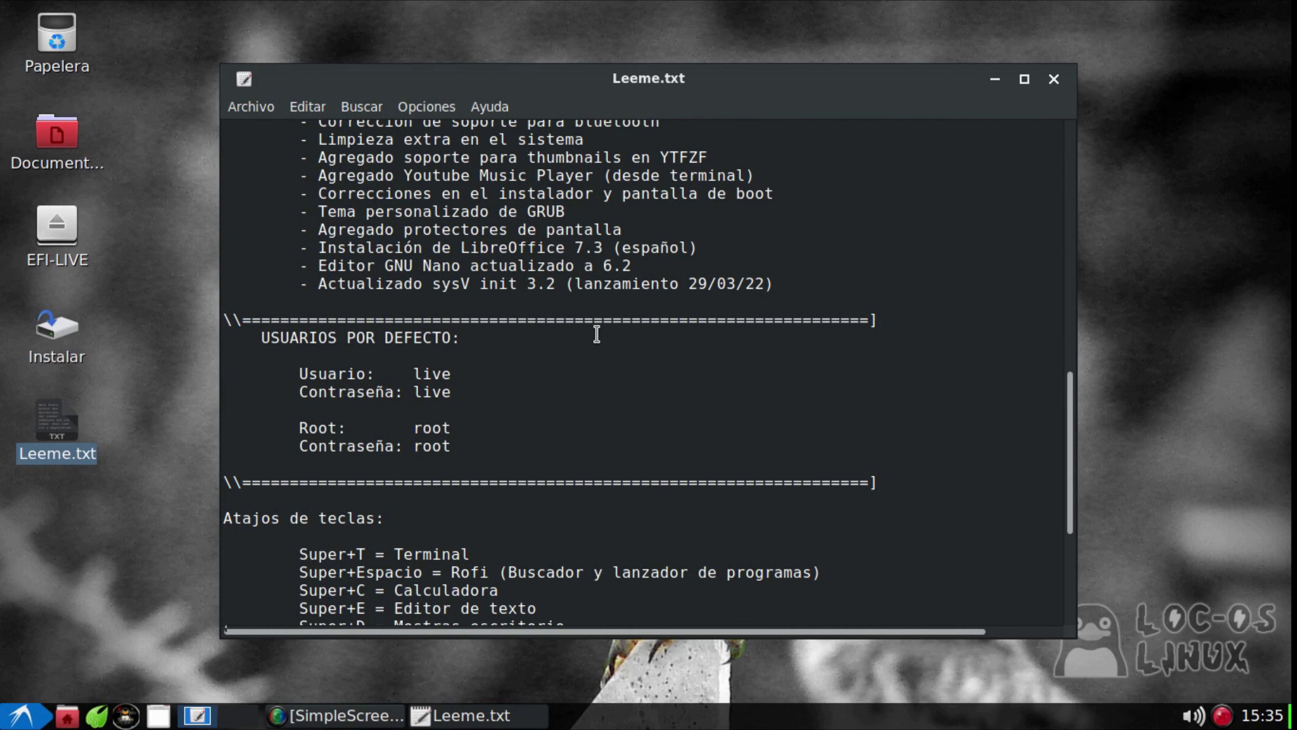
pyautogui.scroll(-4, 596, 335)
pyautogui.scroll(-1, 596, 335)
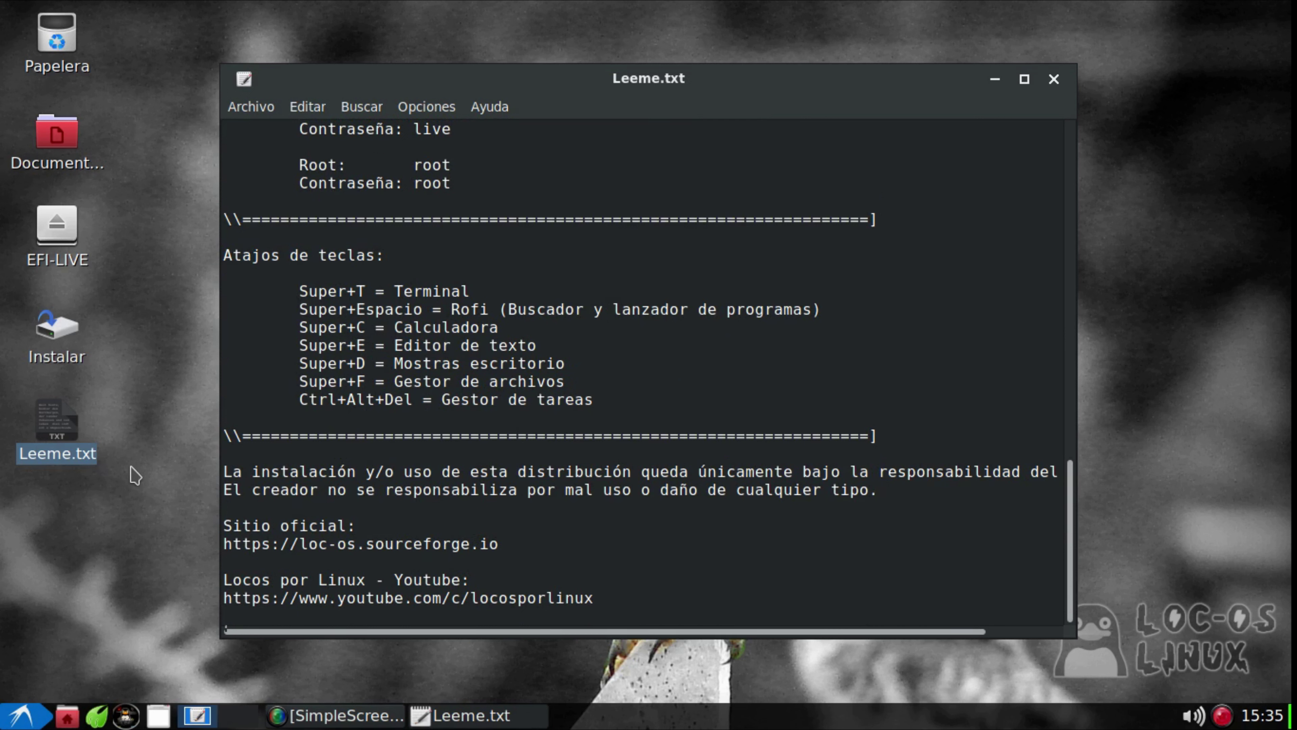
pyautogui.scroll(7, 454, 434)
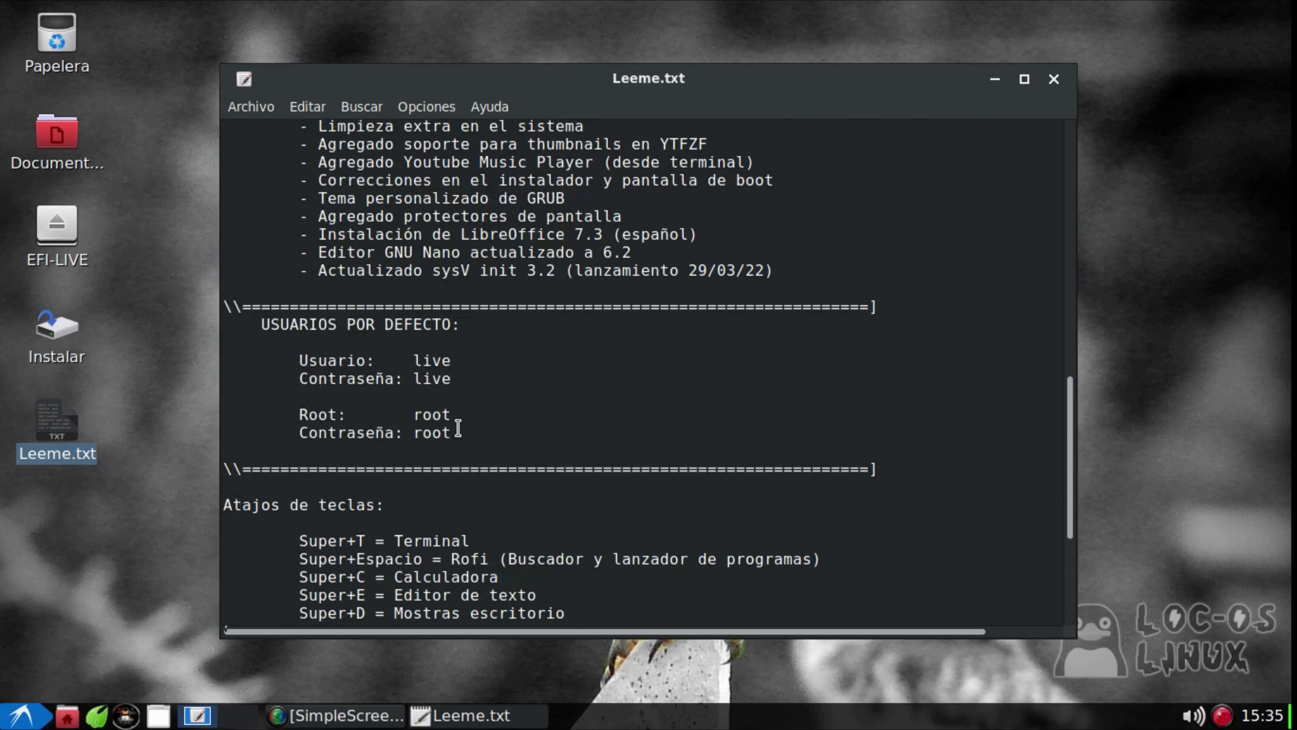
pyautogui.scroll(12, 454, 438)
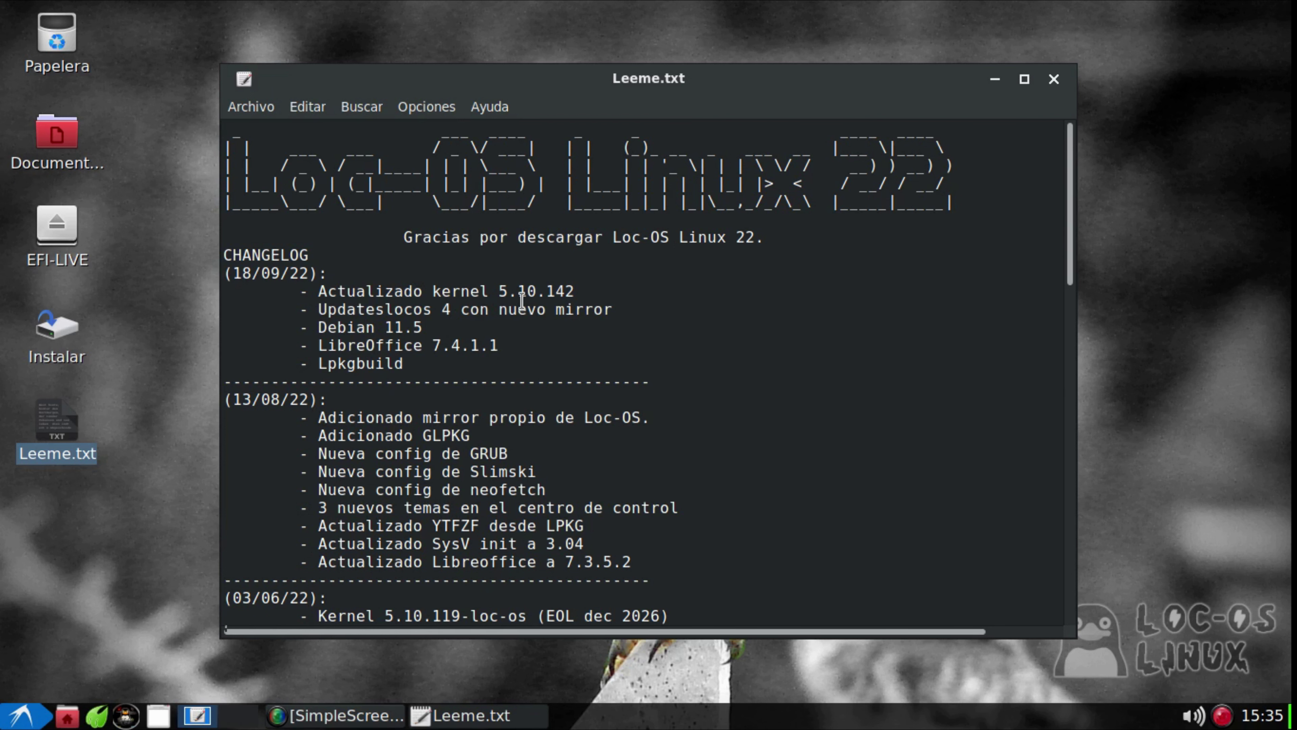
pyautogui.scroll(-2, 524, 312)
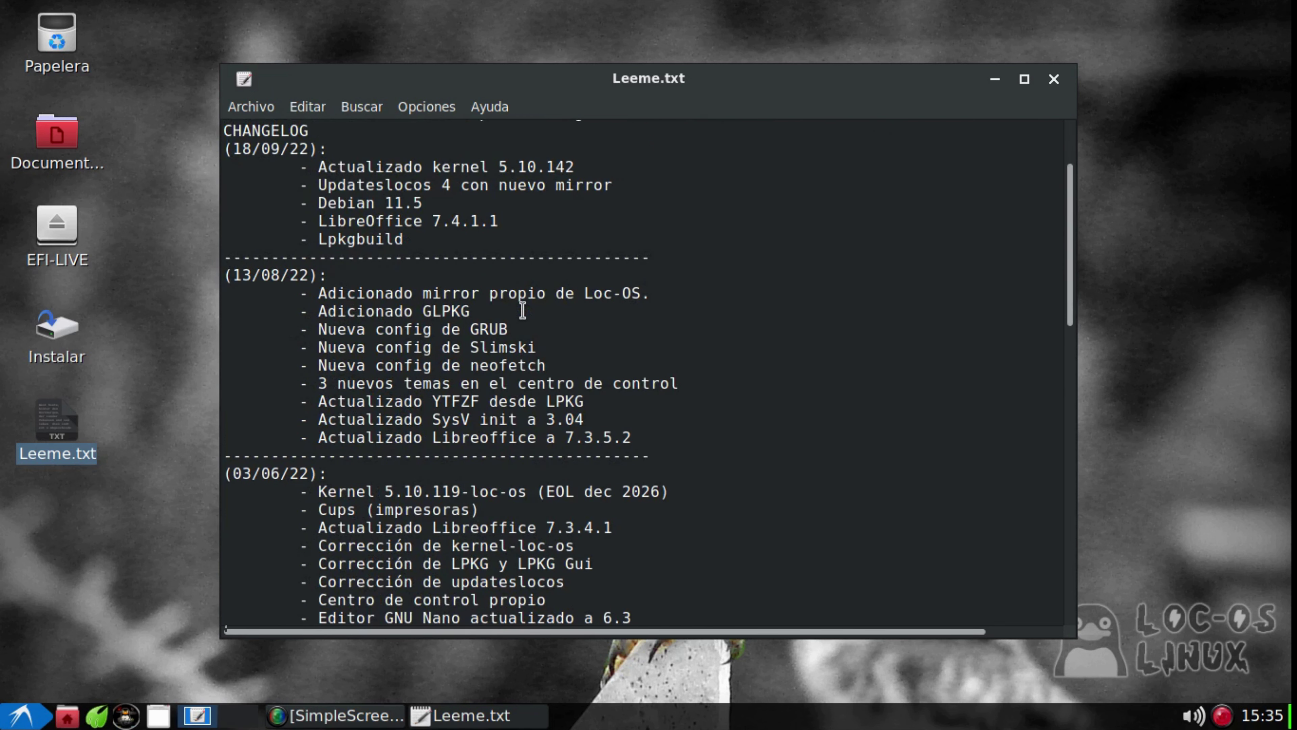
pyautogui.scroll(-4, 523, 312)
pyautogui.scroll(3, 521, 315)
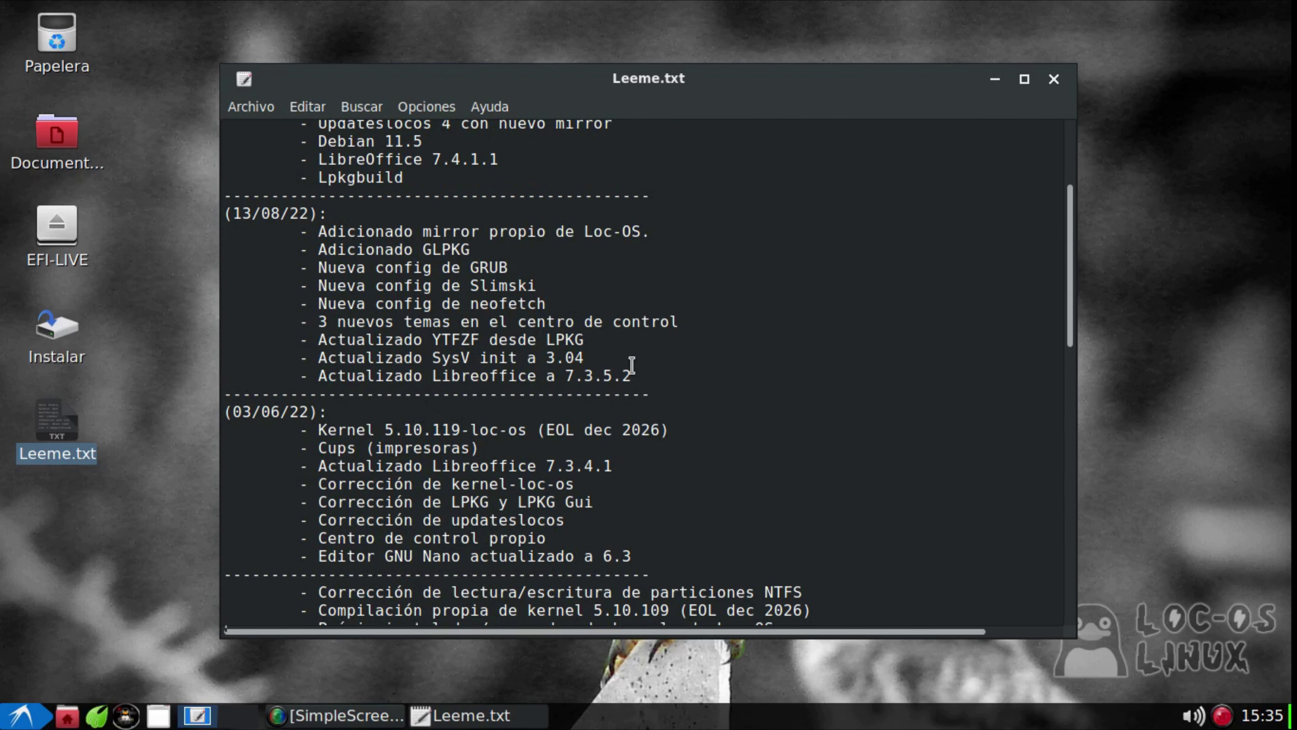
pyautogui.scroll(3, 632, 365)
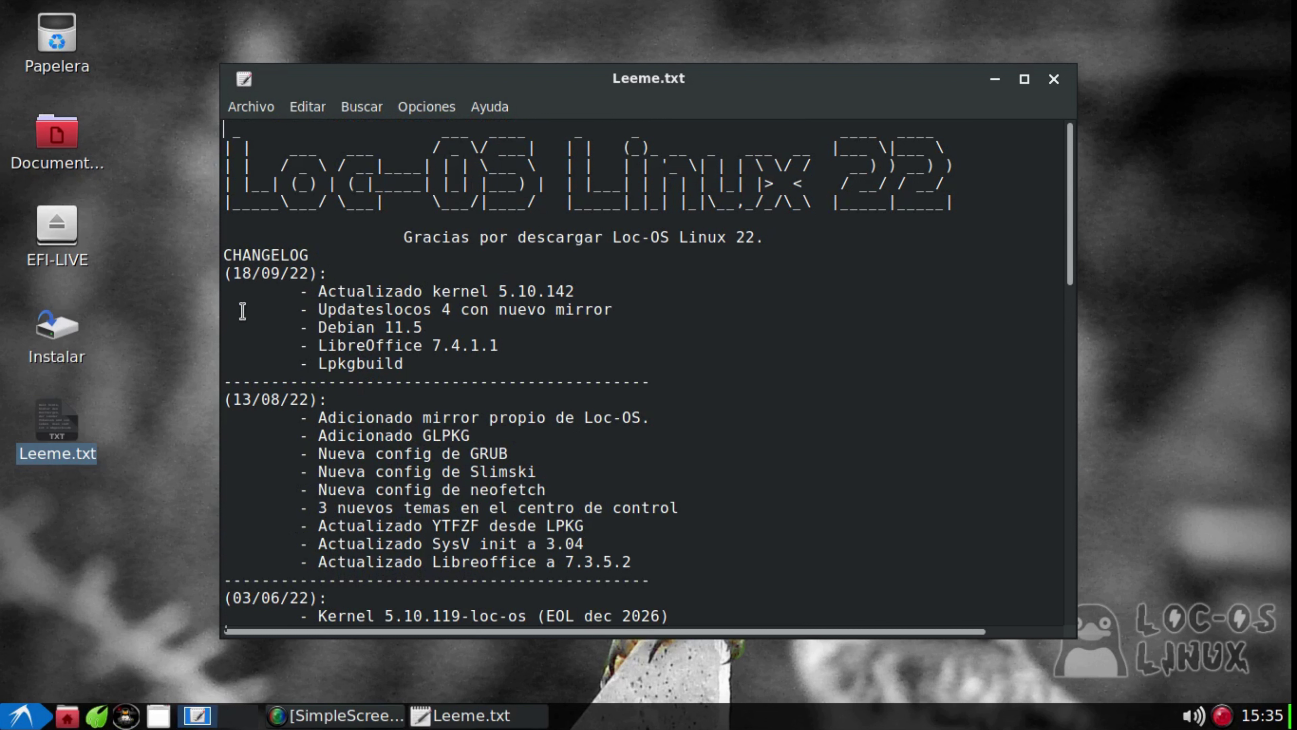
# Highlight the LibreOffice version 7.4.1.1, review the remaining sections, and close the file
pyautogui.moveTo(433, 345); pyautogui.dragTo(496, 350)
pyautogui.click(519, 347)
pyautogui.scroll(-1, 589, 290)
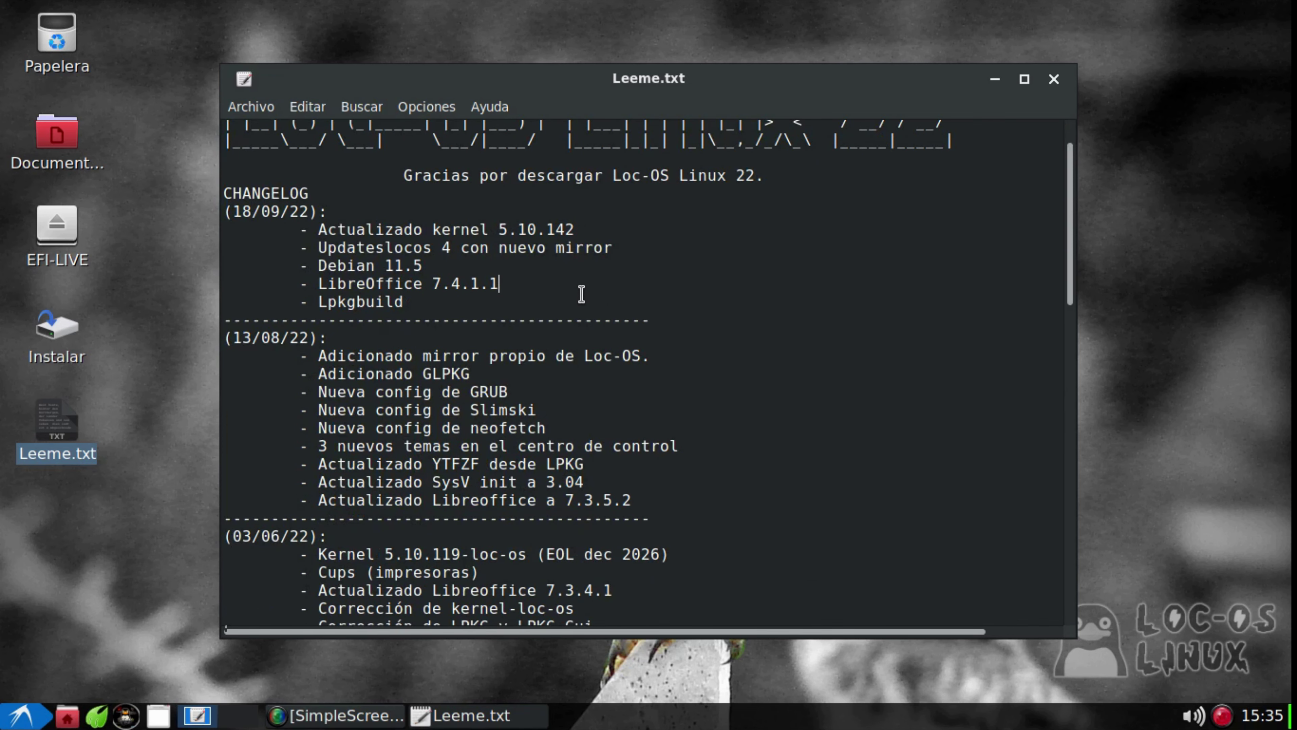
pyautogui.scroll(-1, 581, 293)
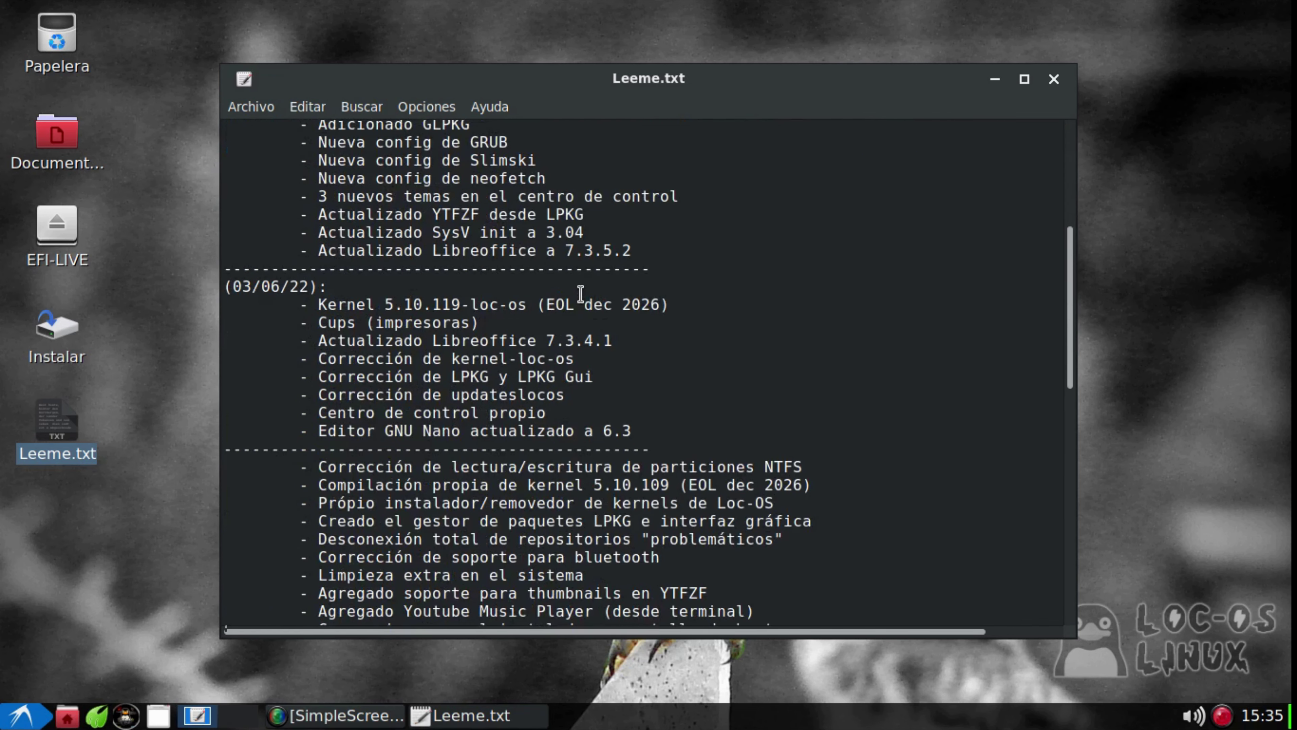
pyautogui.scroll(-3, 580, 294)
pyautogui.scroll(10, 515, 333)
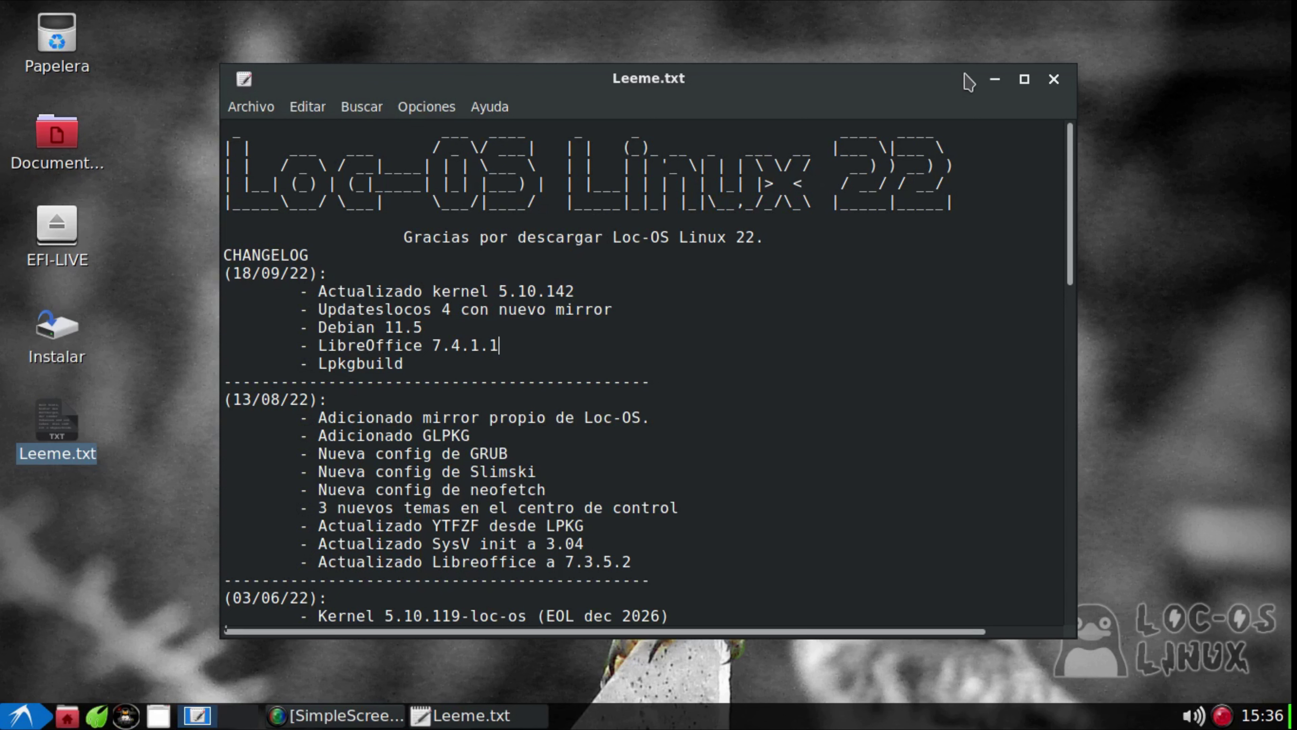
pyautogui.click(1053, 79)
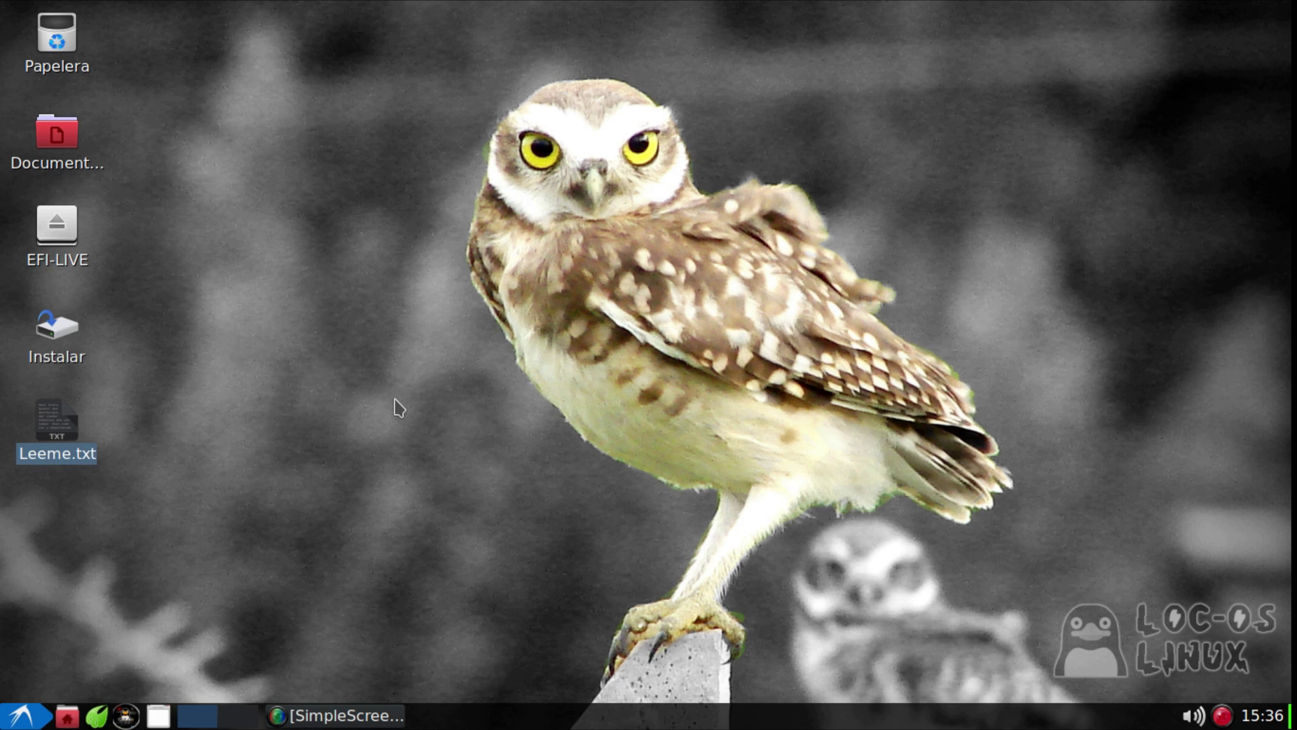
# Run the Instalar script via Ejecutar and authenticate in SudoGui with the root password
pyautogui.click(61, 324)
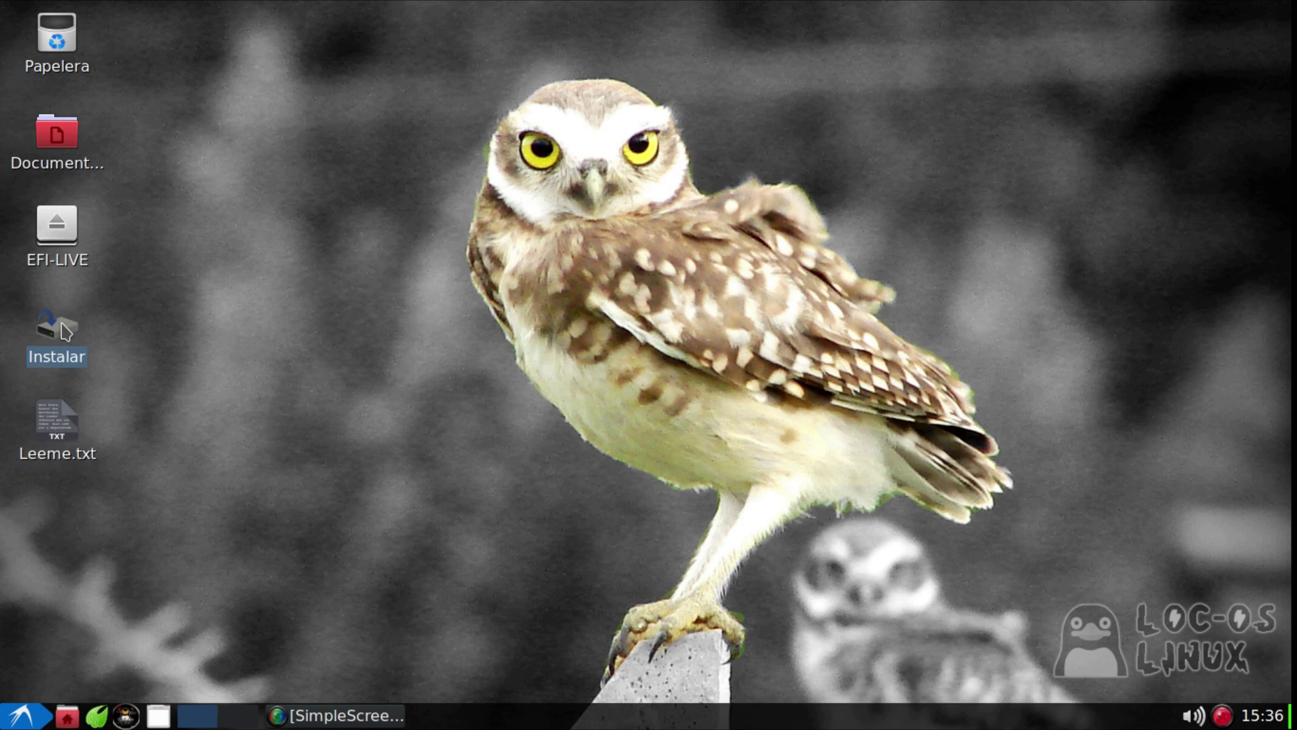
pyautogui.doubleClick(65, 331)
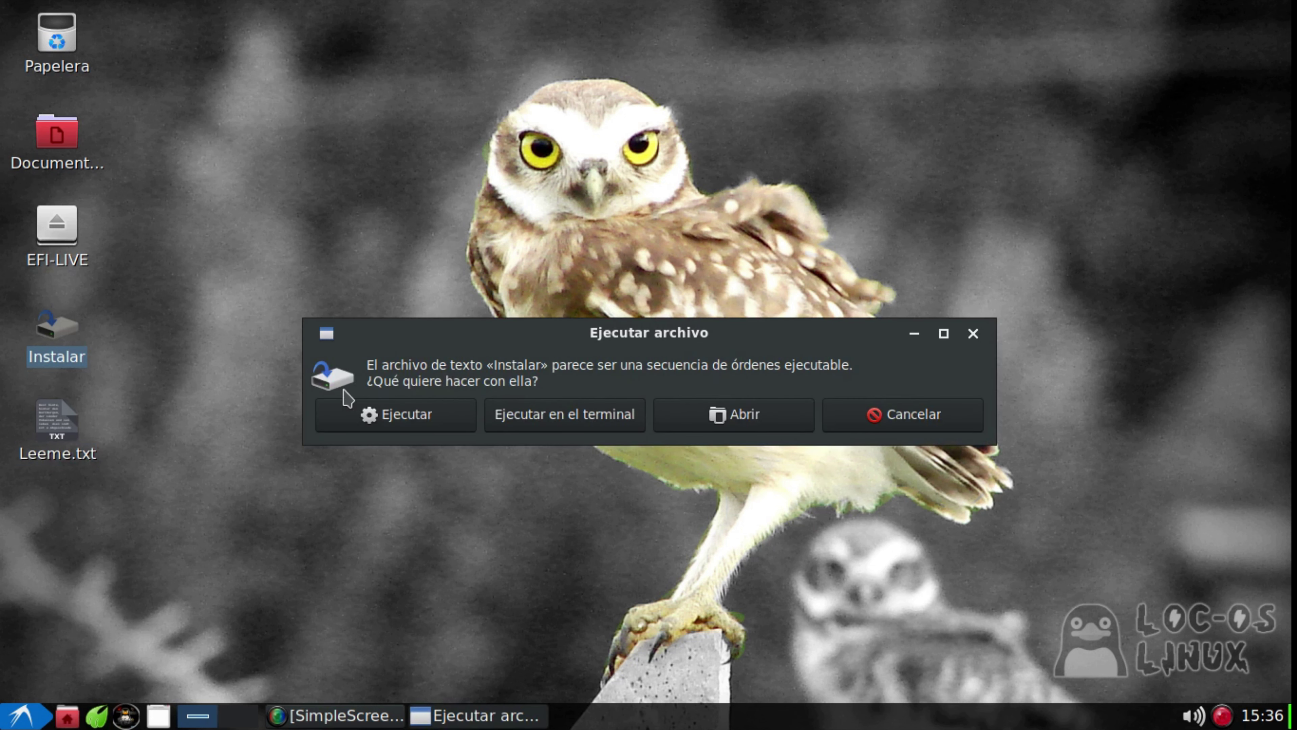
pyautogui.moveTo(658, 327); pyautogui.dragTo(675, 207)
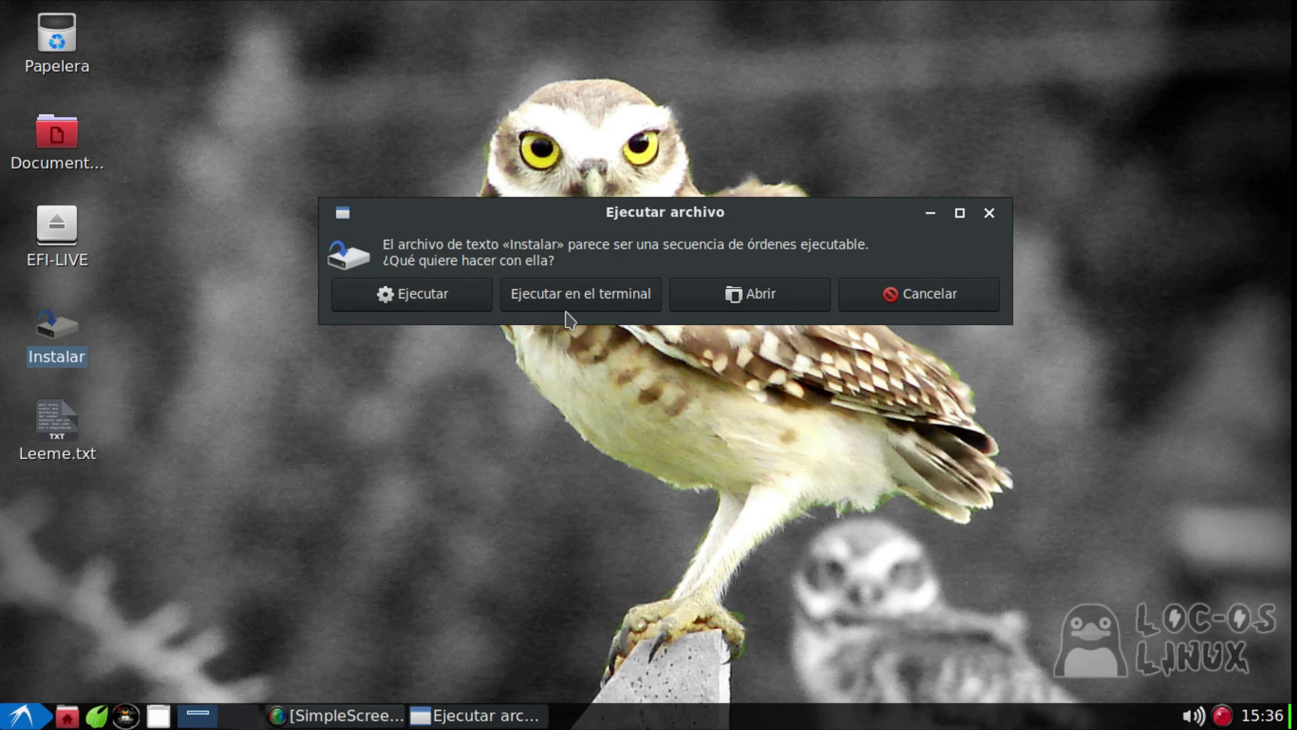
pyautogui.click(448, 296)
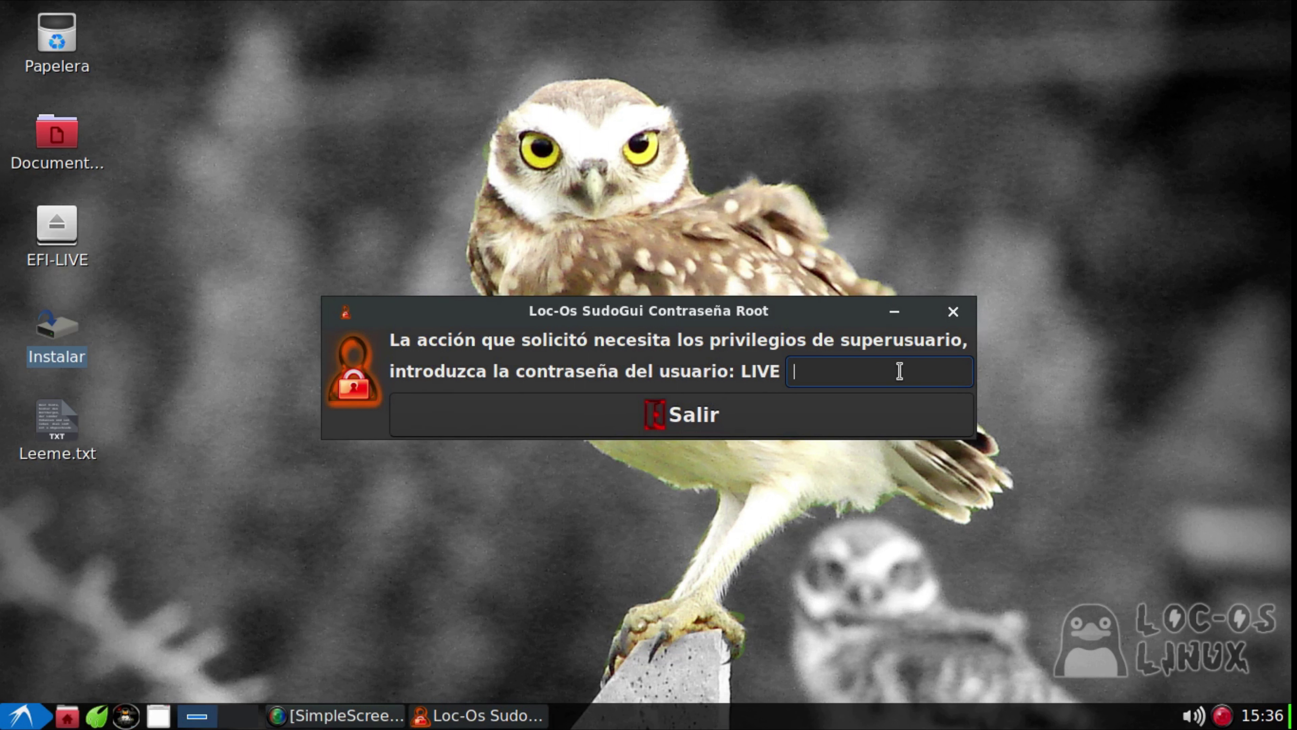
pyautogui.write('live')
pyautogui.press('Return')
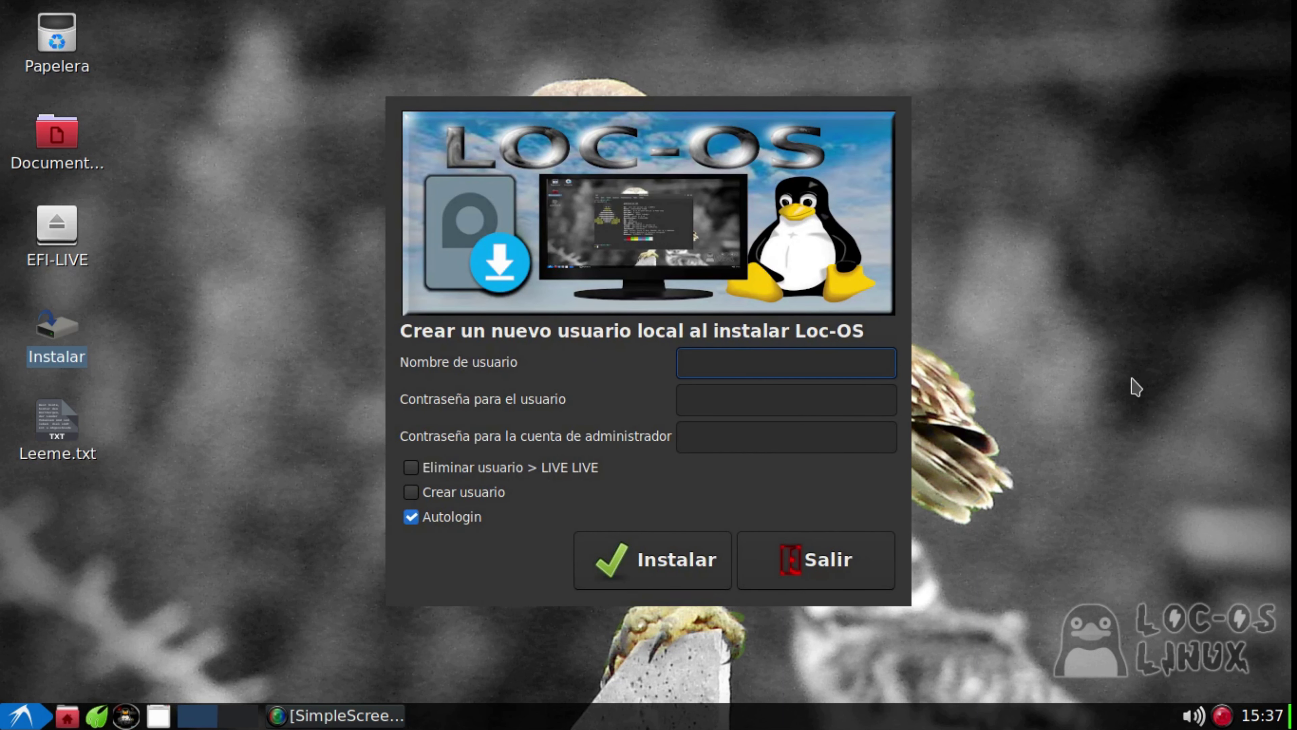
# Enter the new local user's username, then type that user's password
pyautogui.write('istritotux')
pyautogui.click(736, 408)
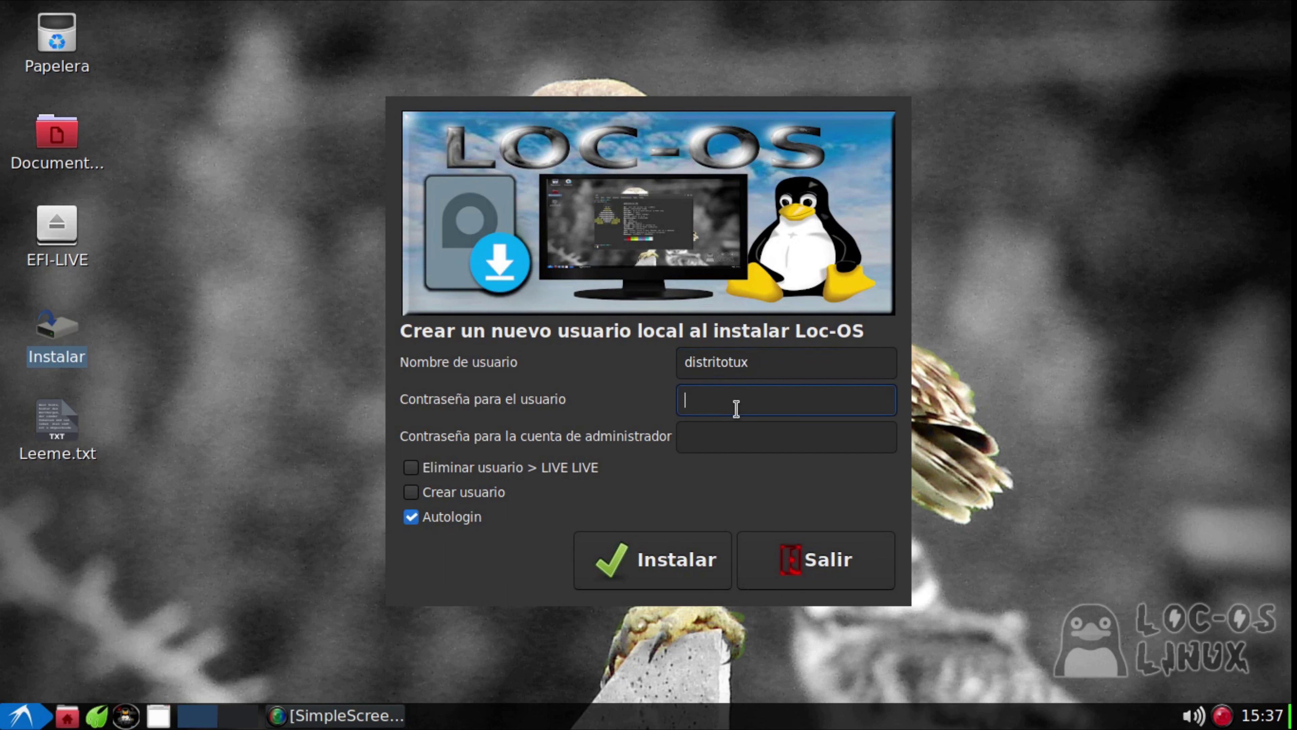
pyautogui.write('••••••')
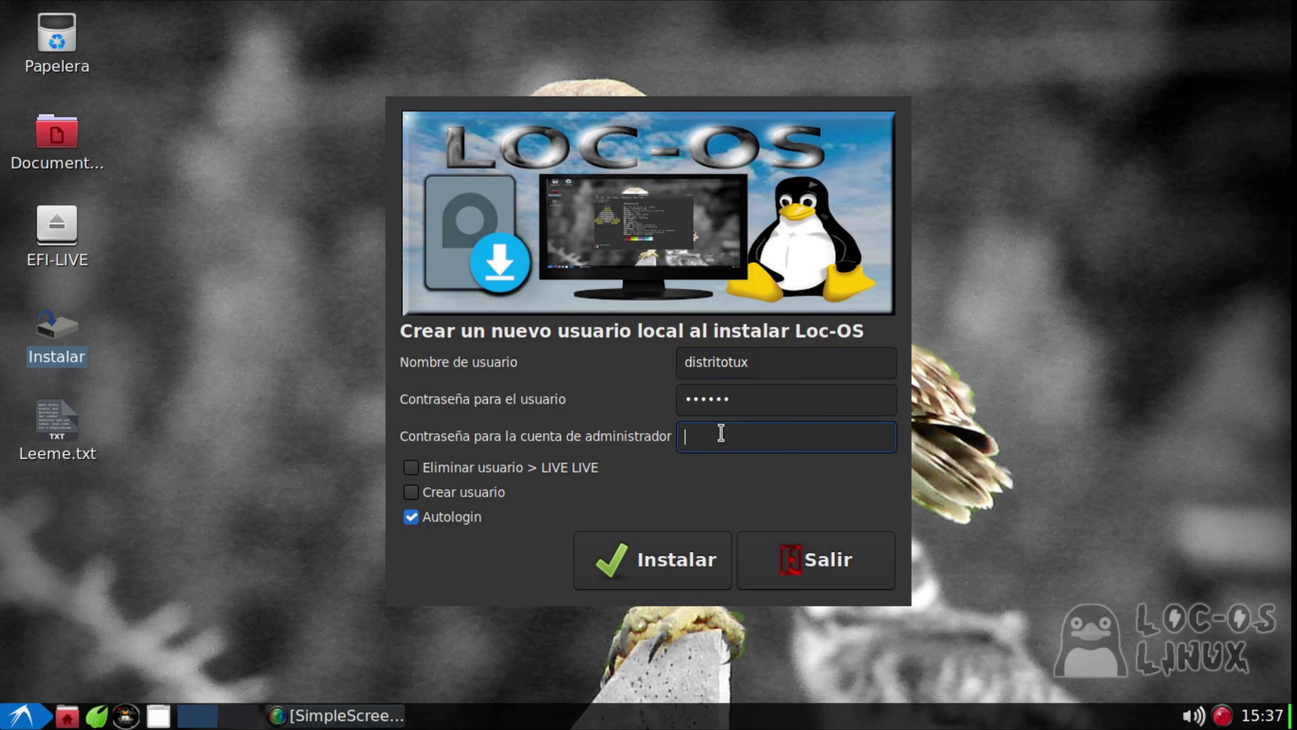
pyautogui.write('••••••')
pyautogui.click(672, 567)
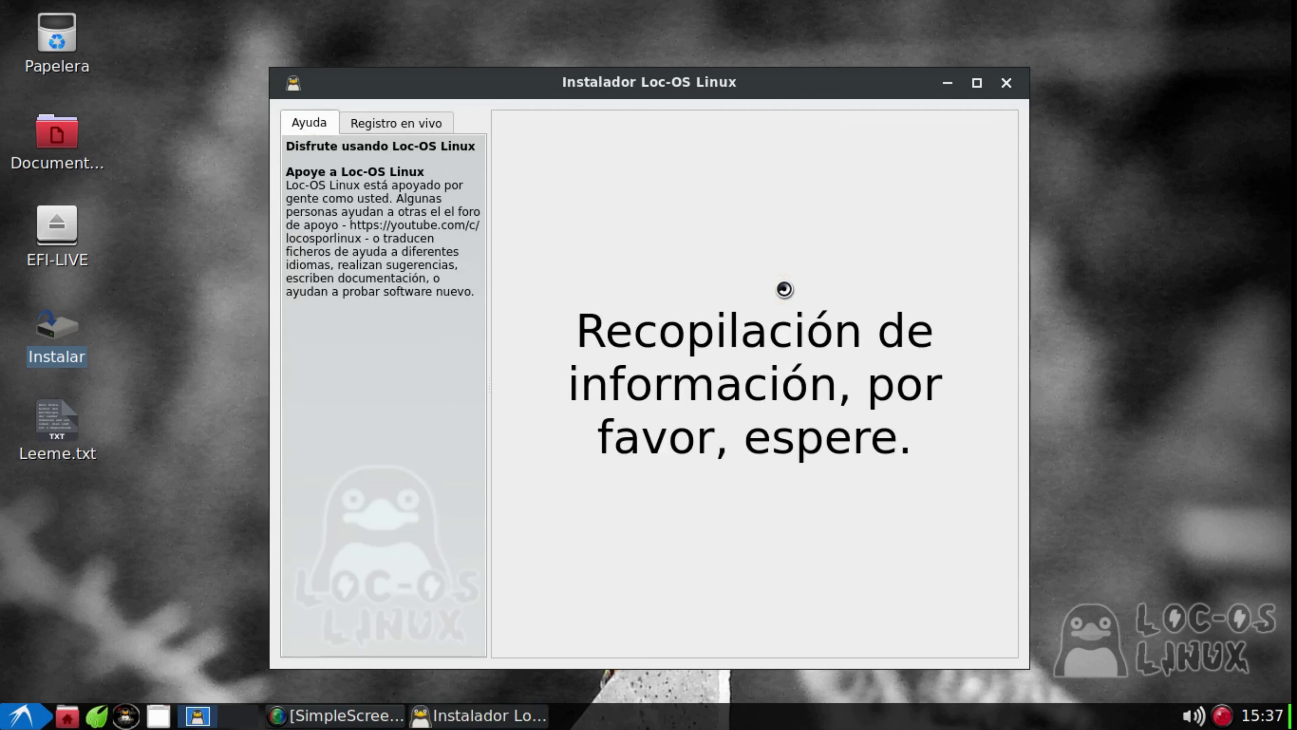
pyautogui.moveTo(771, 85); pyautogui.dragTo(770, 42)
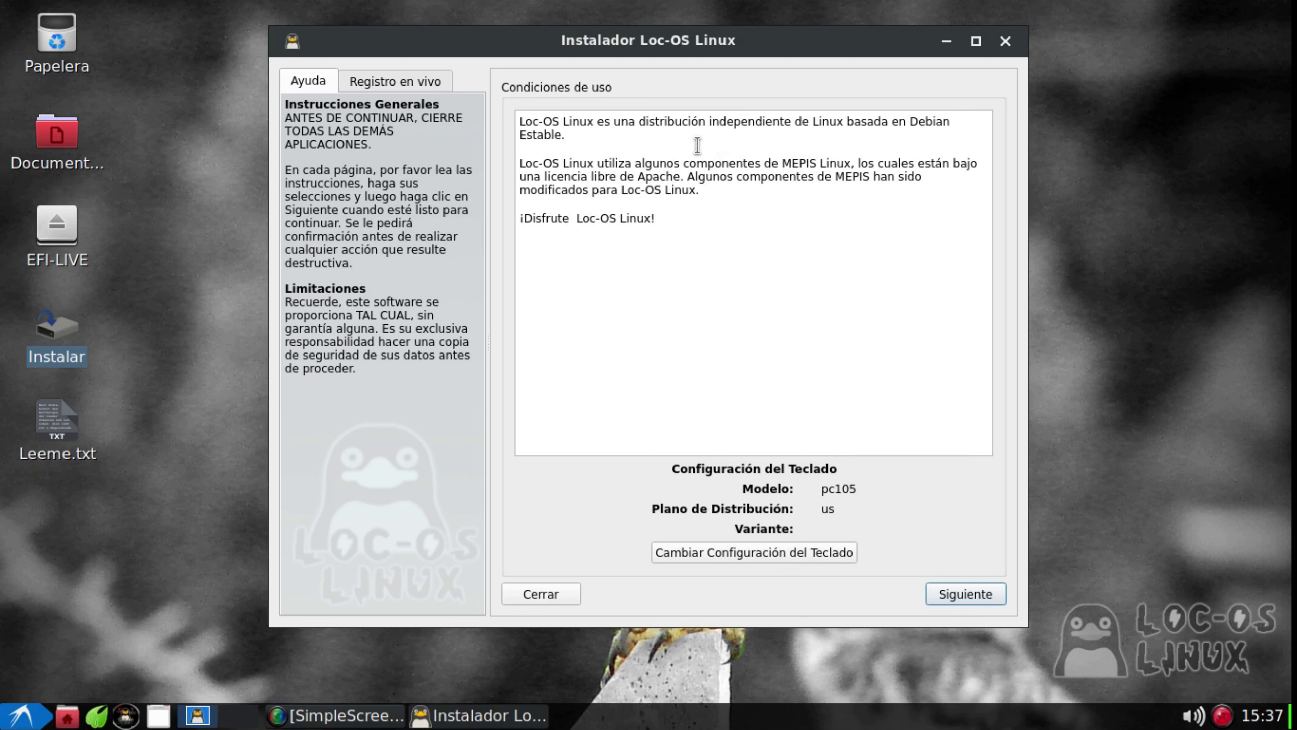
pyautogui.doubleClick(746, 122)
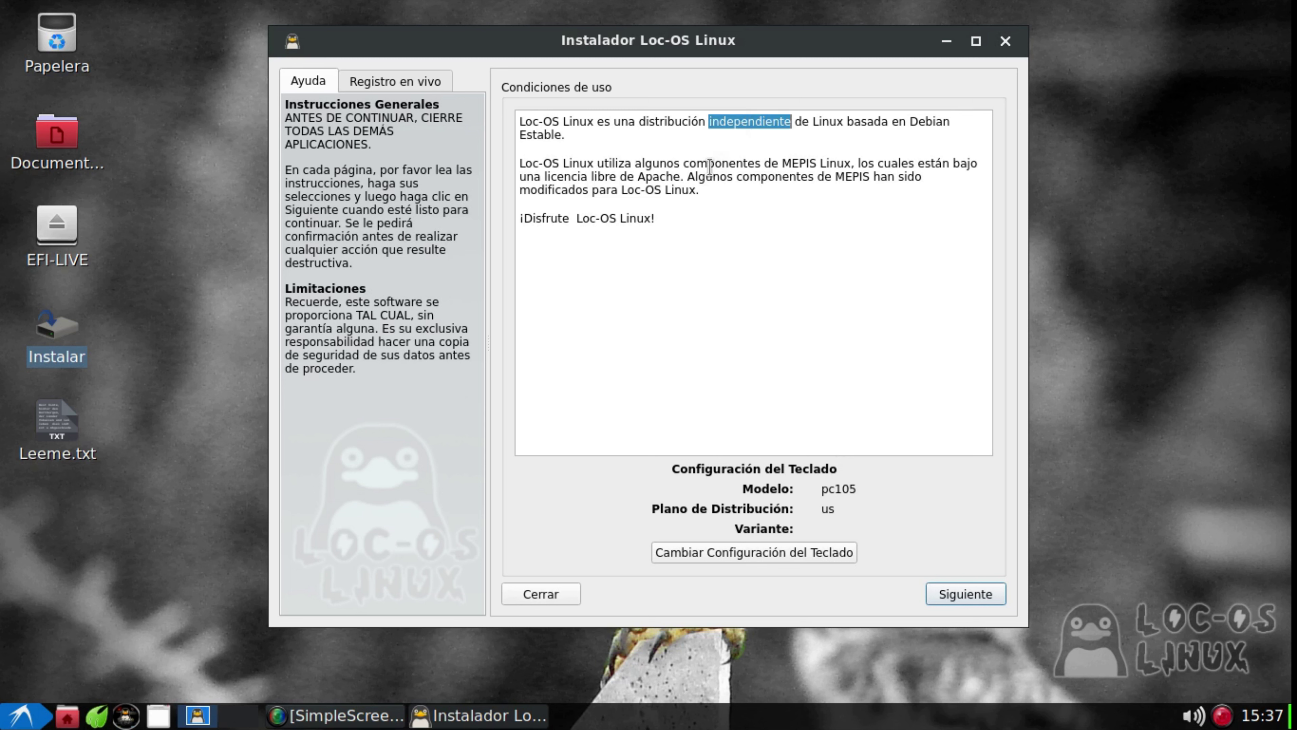
pyautogui.click(743, 133)
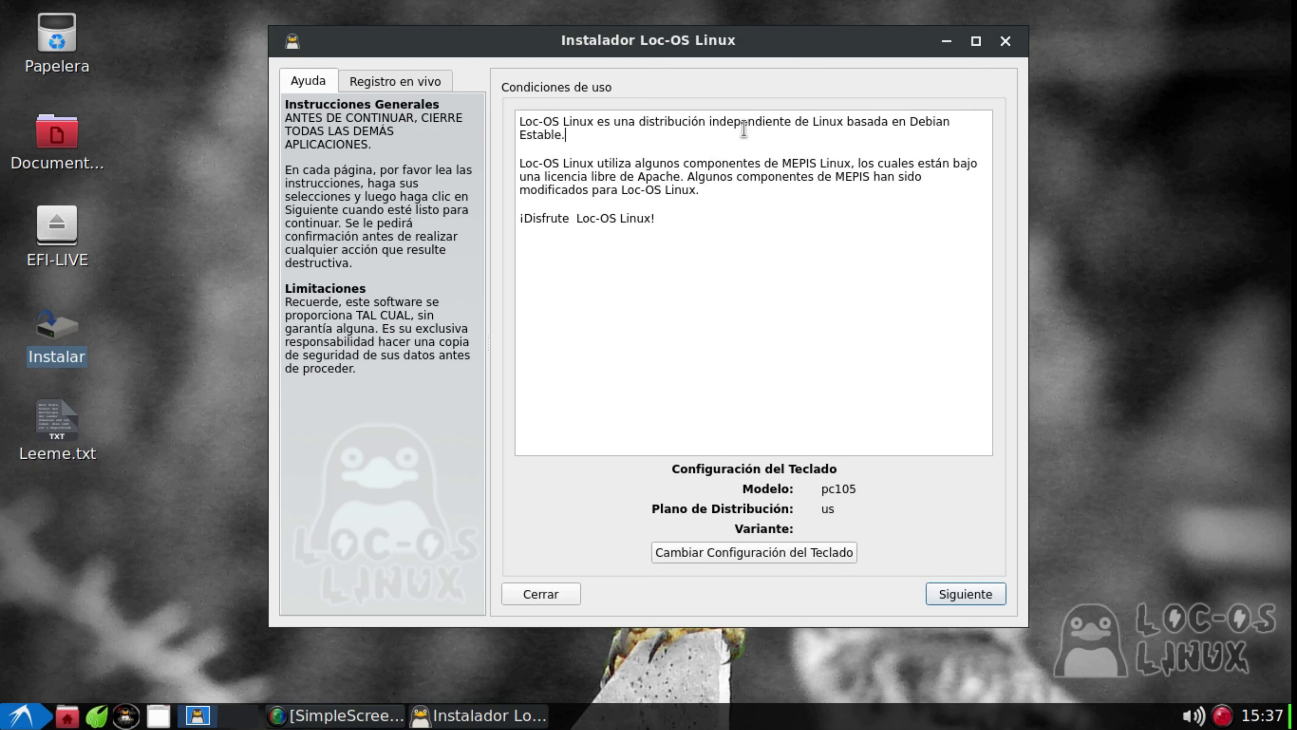
pyautogui.doubleClick(744, 123)
pyautogui.click(728, 190)
pyautogui.doubleClick(745, 123)
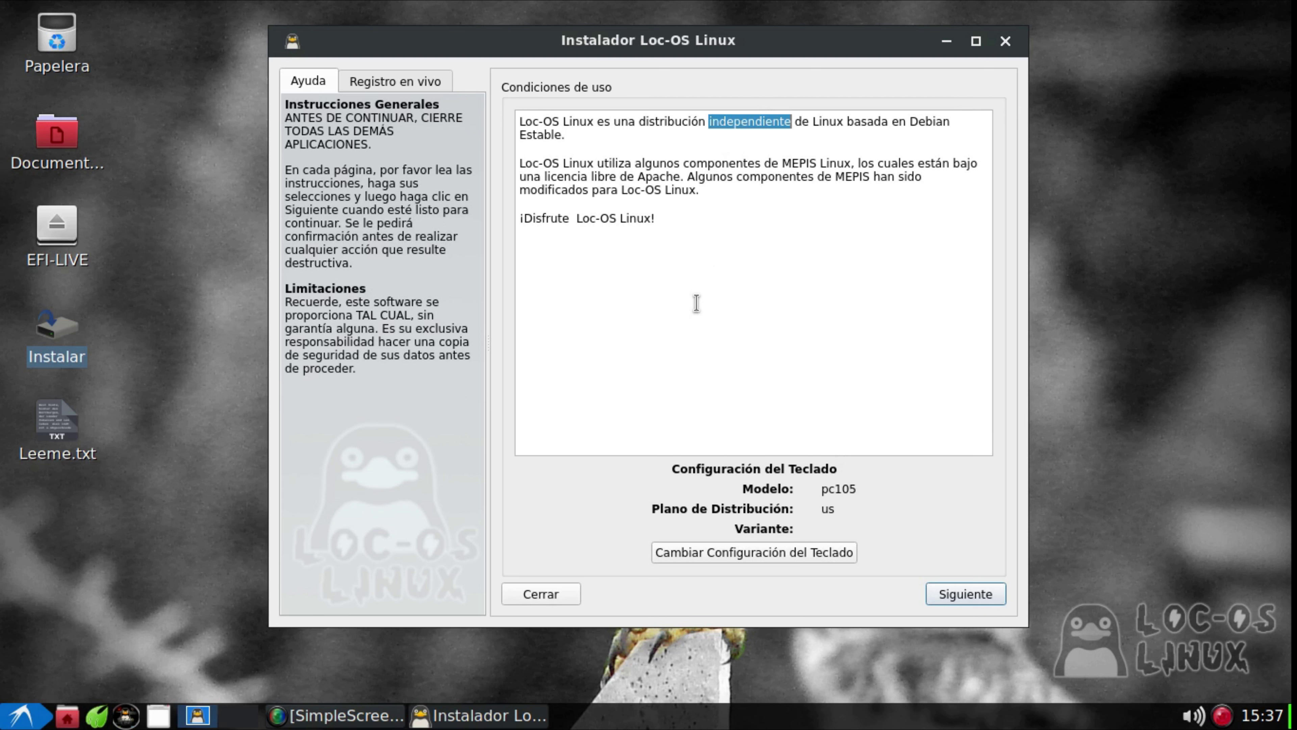
pyautogui.click(732, 150)
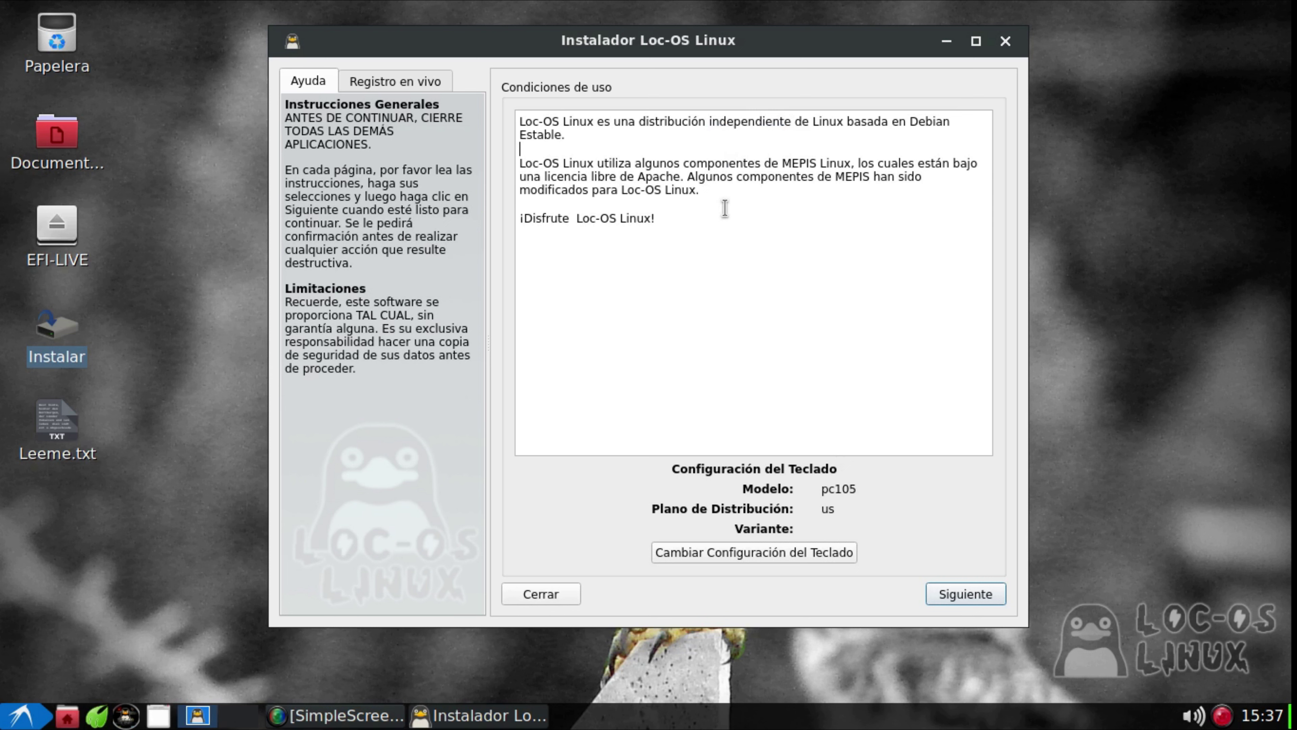
pyautogui.doubleClick(731, 122)
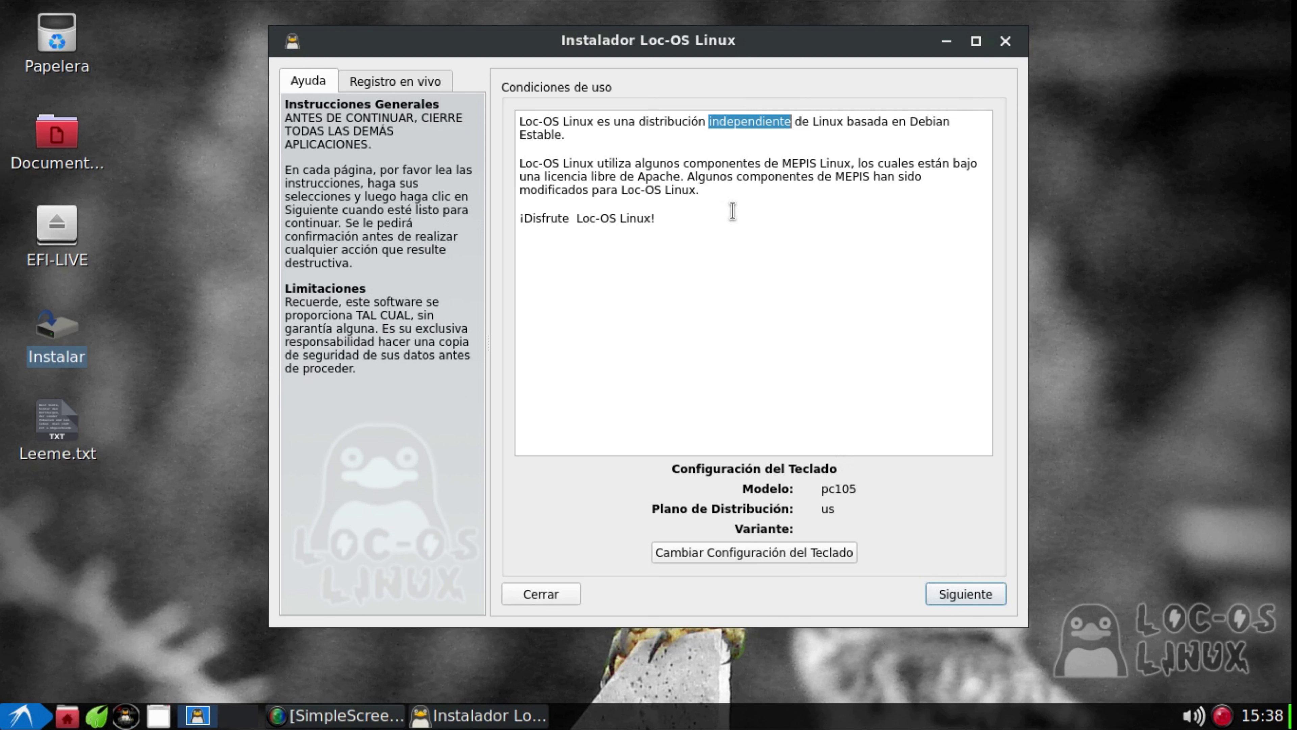
pyautogui.click(749, 122)
pyautogui.doubleClick(755, 118)
pyautogui.click(914, 119)
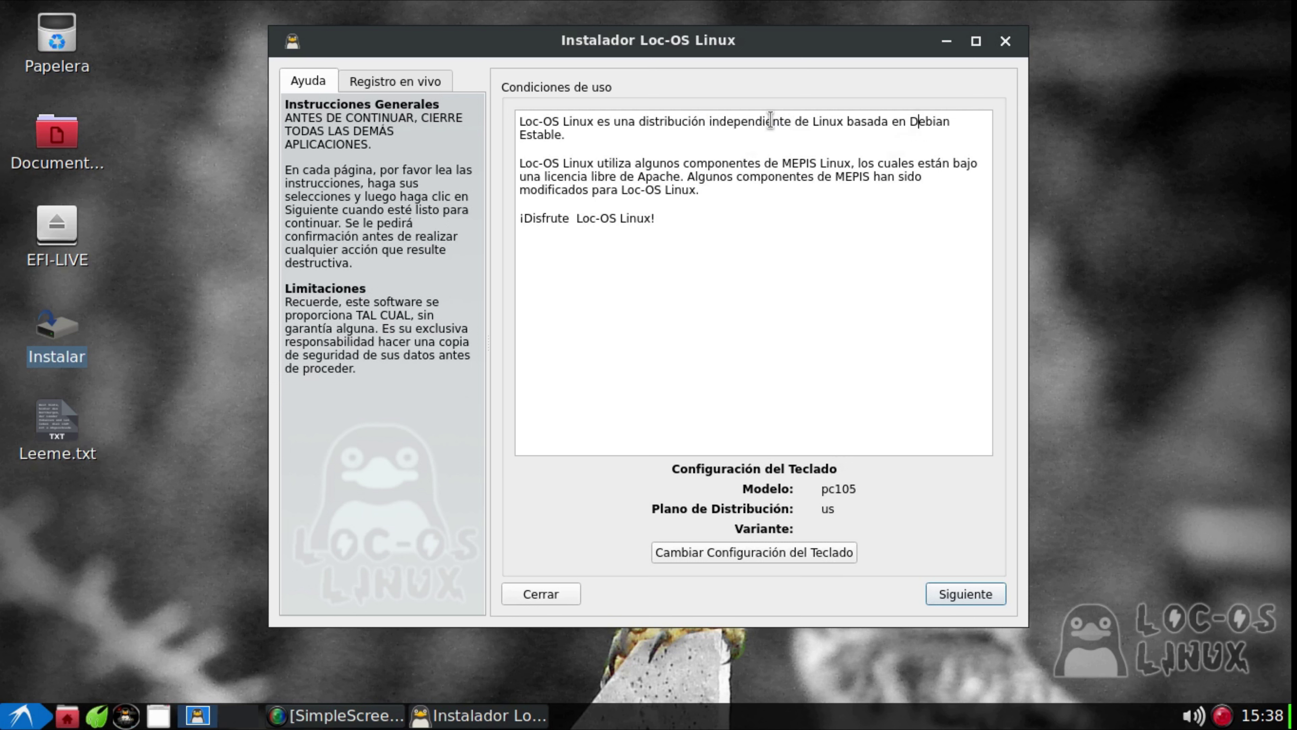
pyautogui.doubleClick(757, 123)
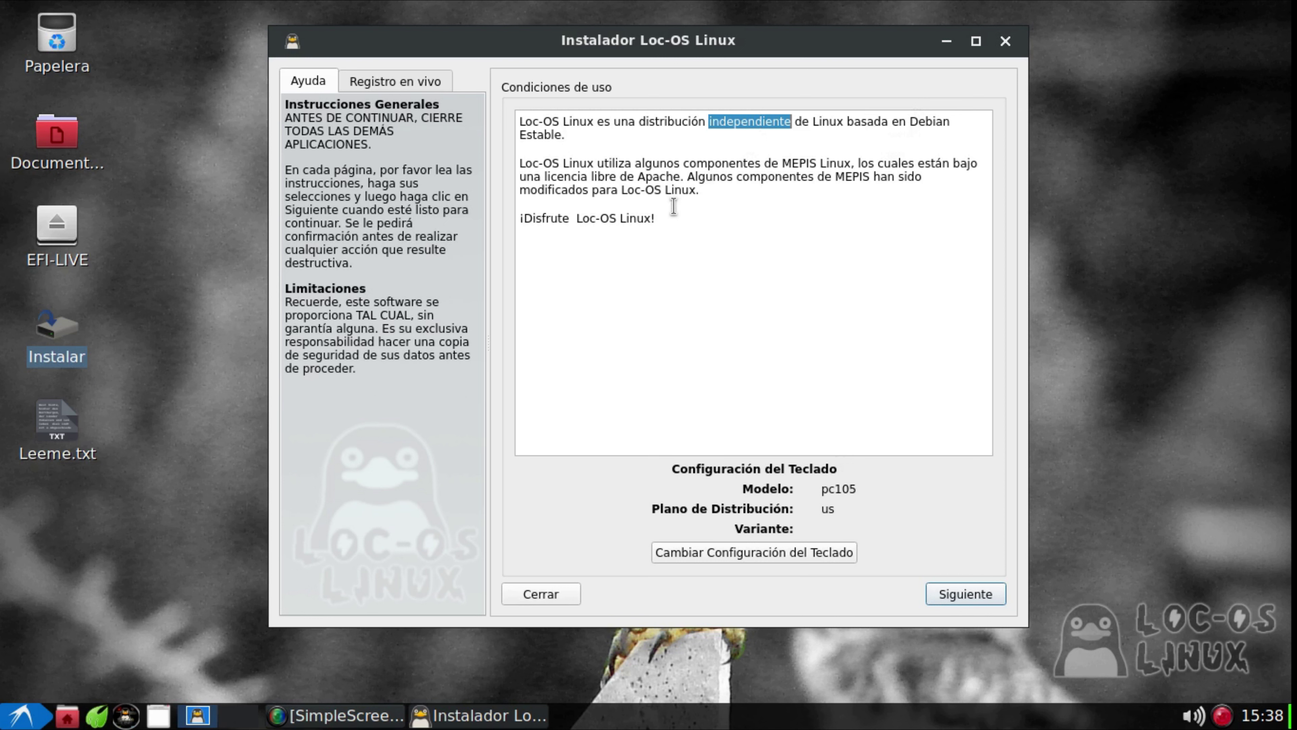
pyautogui.click(657, 185)
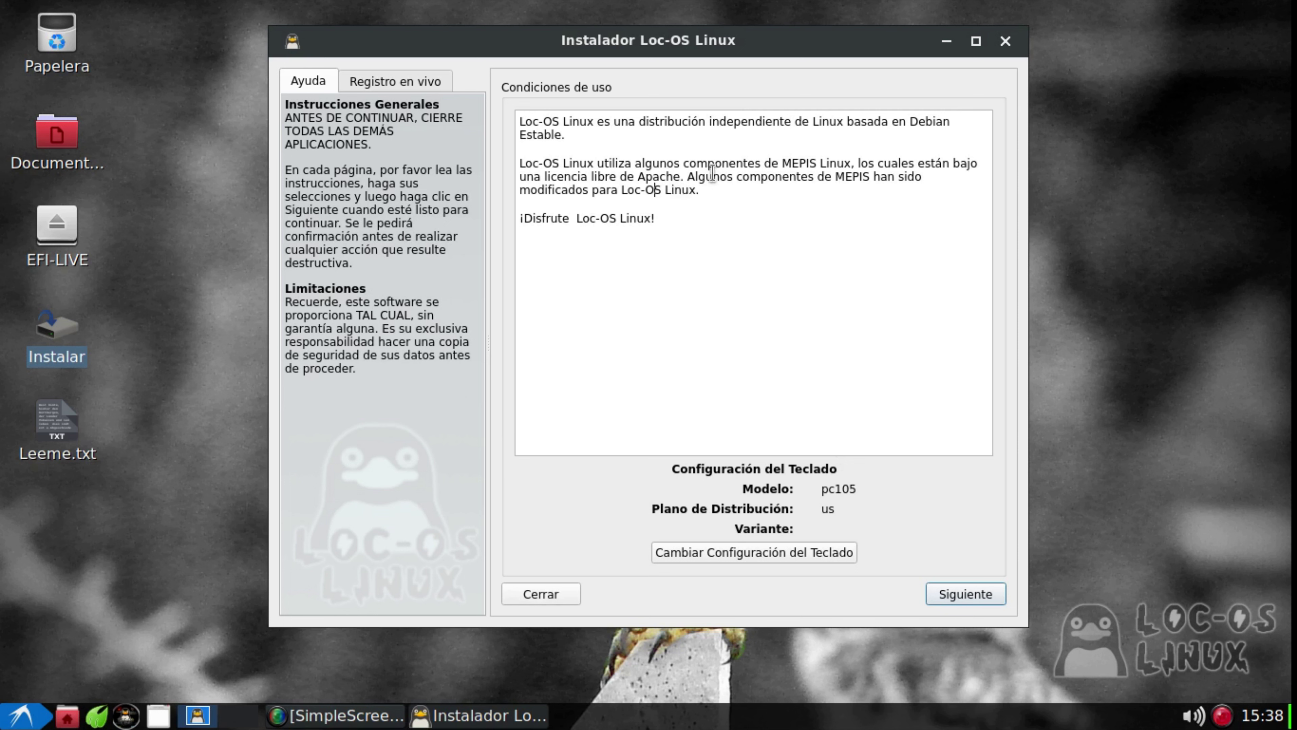
pyautogui.click(702, 190)
pyautogui.doubleClick(745, 123)
pyautogui.click(602, 216)
pyautogui.moveTo(878, 45); pyautogui.dragTo(878, 31)
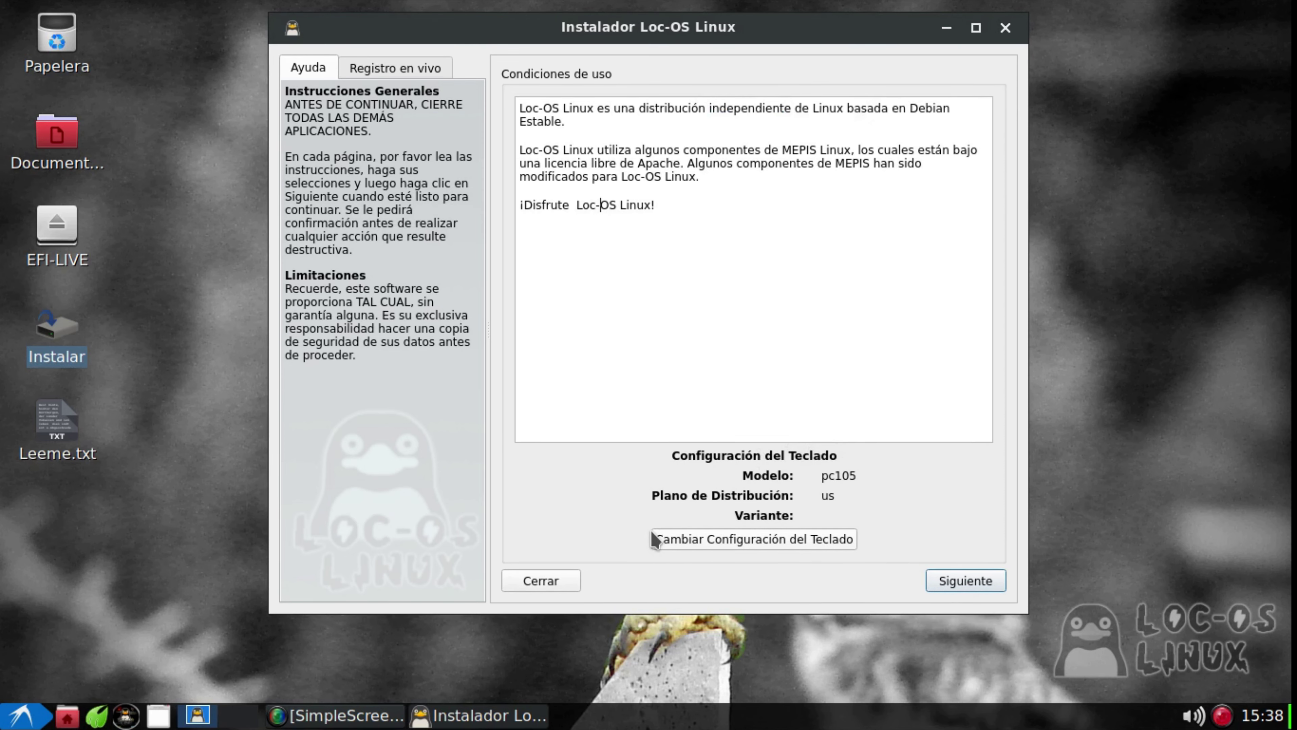
# Add the Español (latinoamericano) layout and move it above Inglés (EE. UU.), giving latam us
pyautogui.click(836, 543)
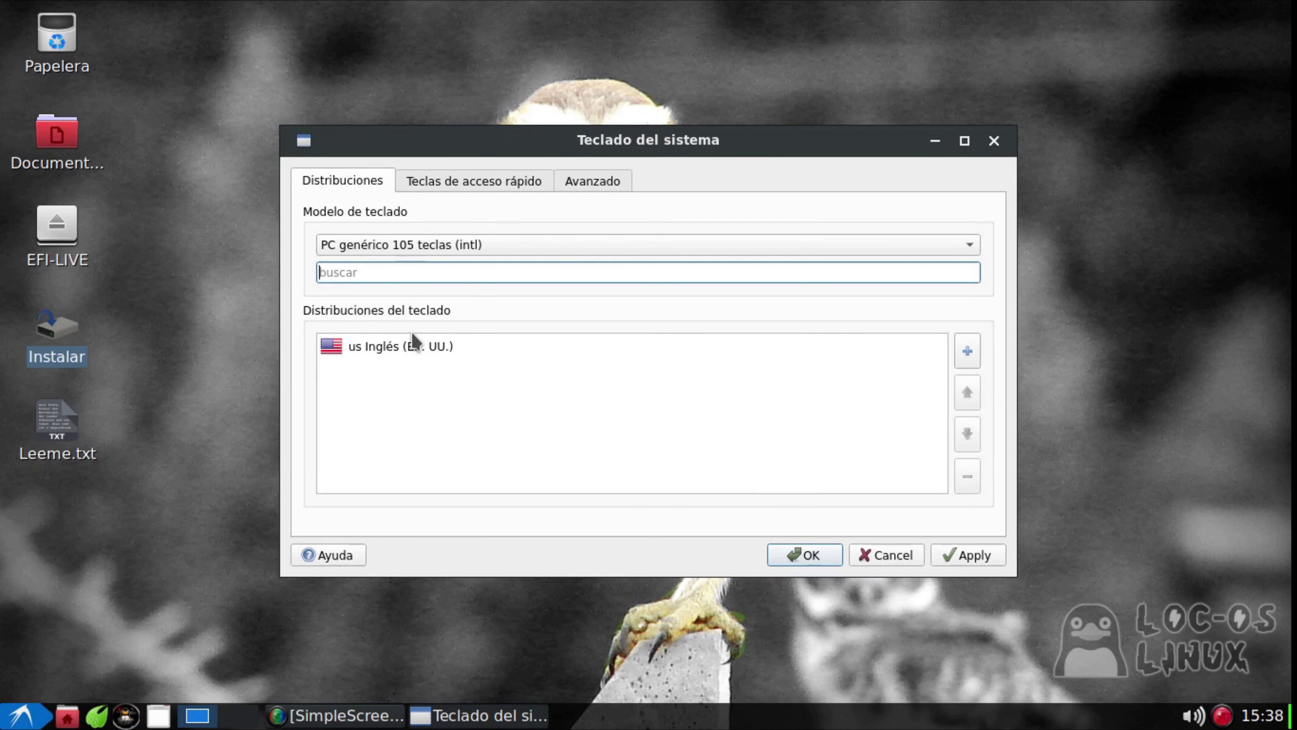
pyautogui.click(967, 350)
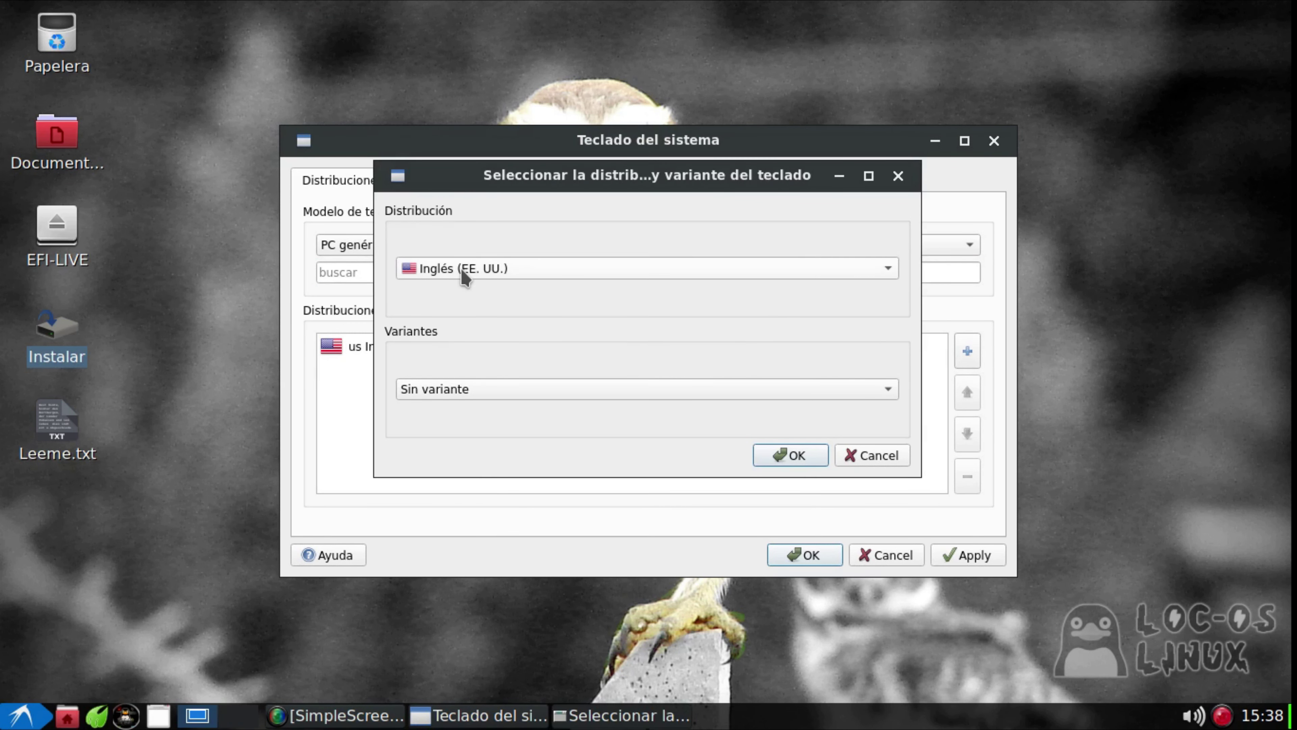
pyautogui.click(475, 279)
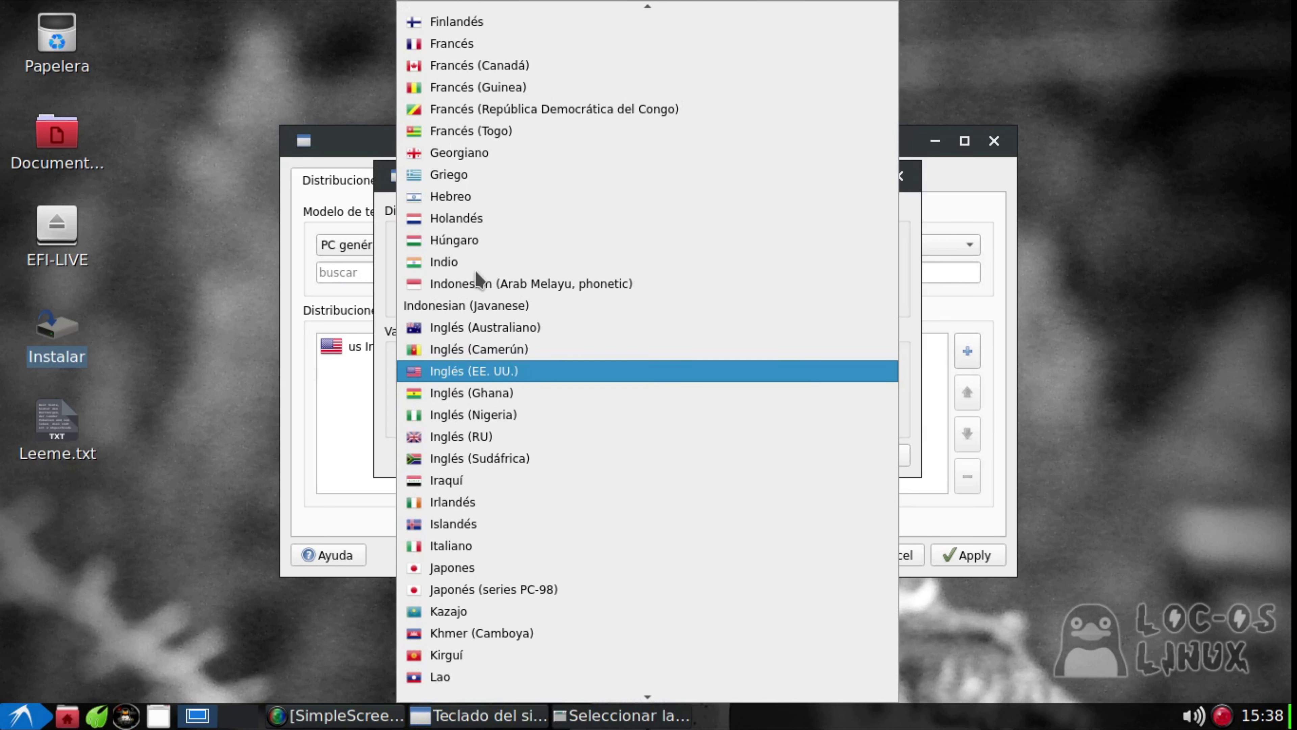
pyautogui.scroll(-6, 511, 307)
pyautogui.scroll(6, 520, 309)
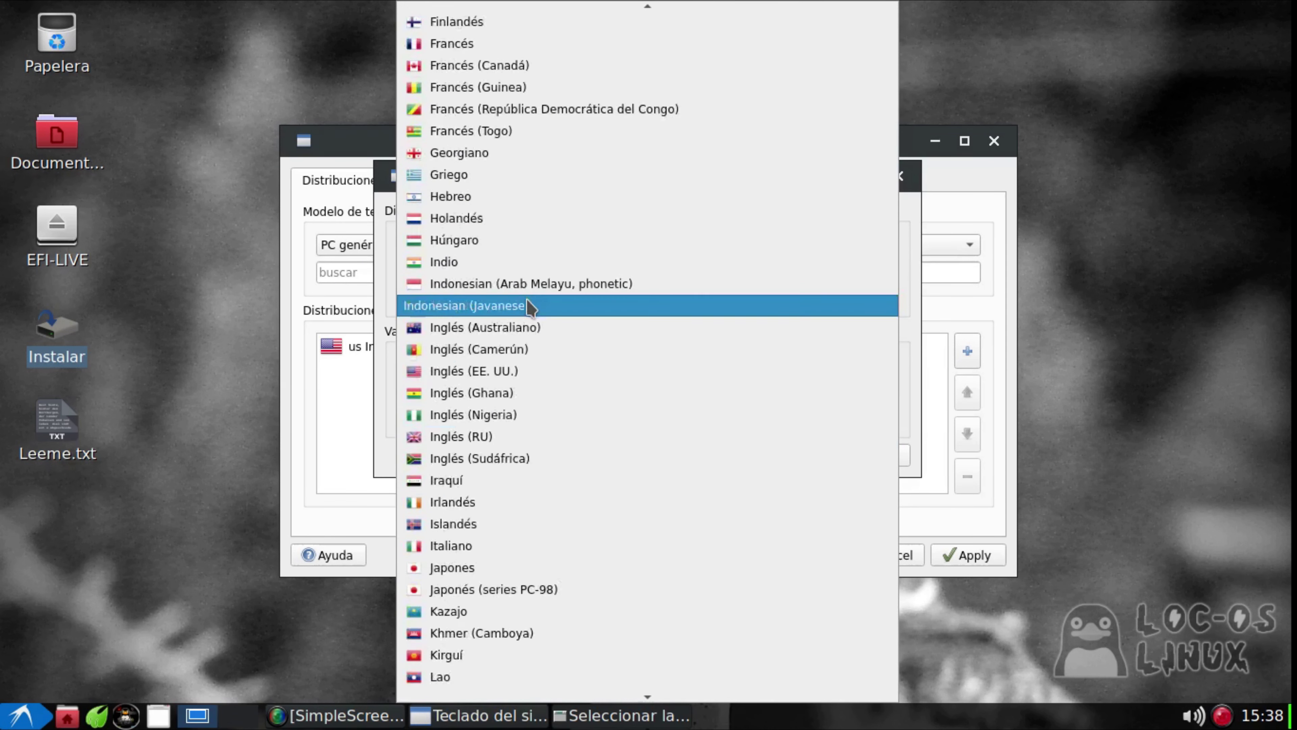
pyautogui.scroll(10, 529, 307)
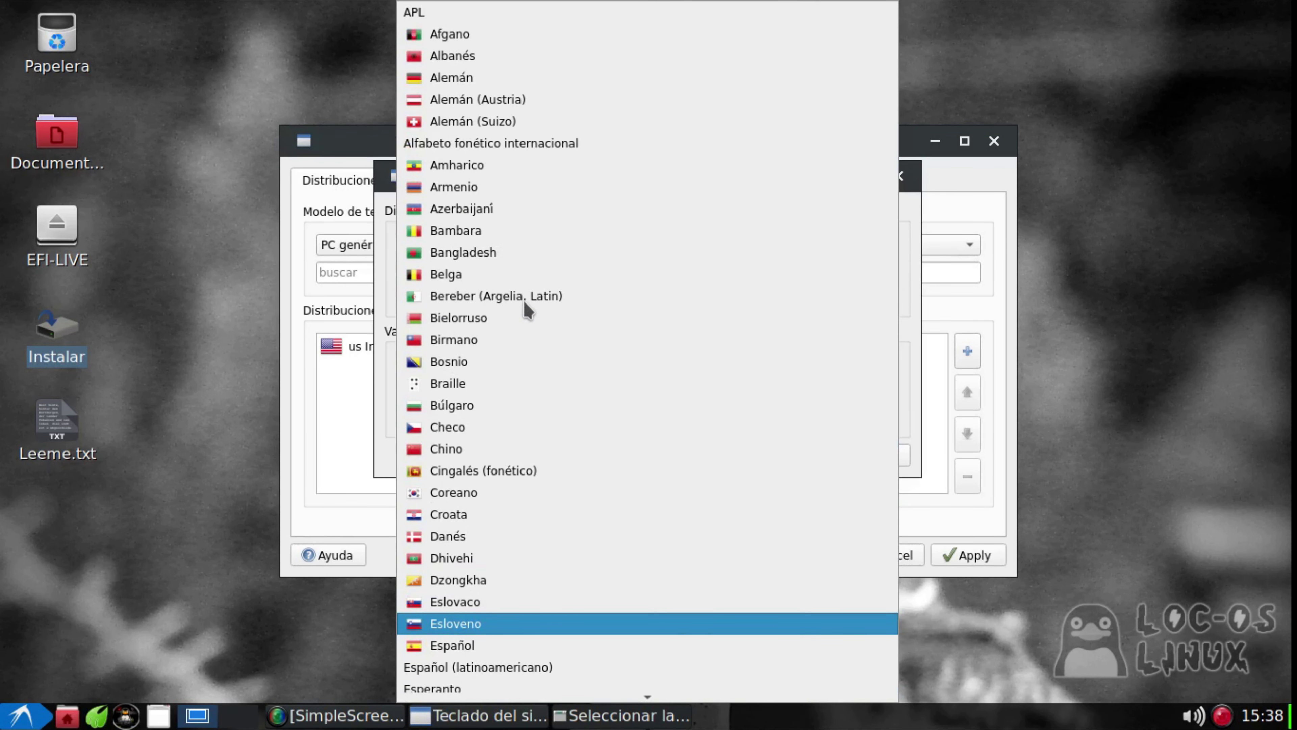
pyautogui.scroll(-3, 526, 306)
pyautogui.click(515, 481)
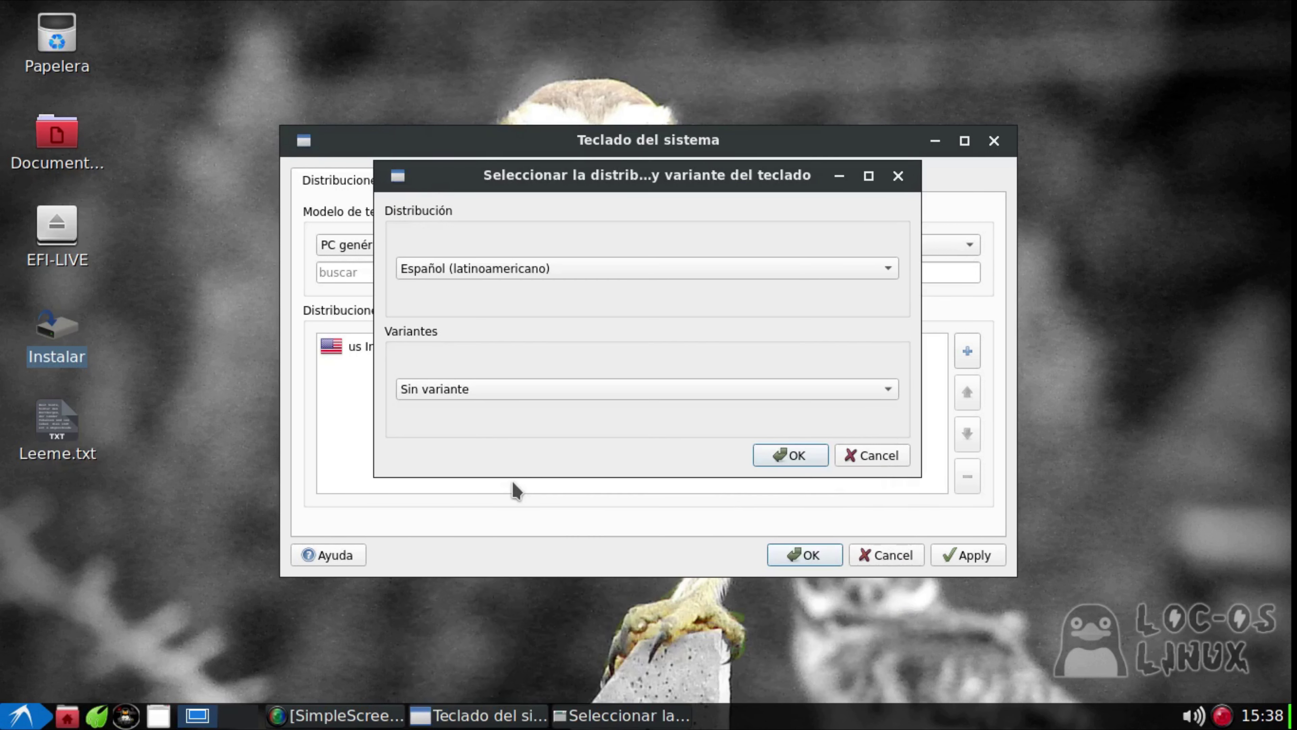
pyautogui.click(773, 459)
pyautogui.click(354, 364)
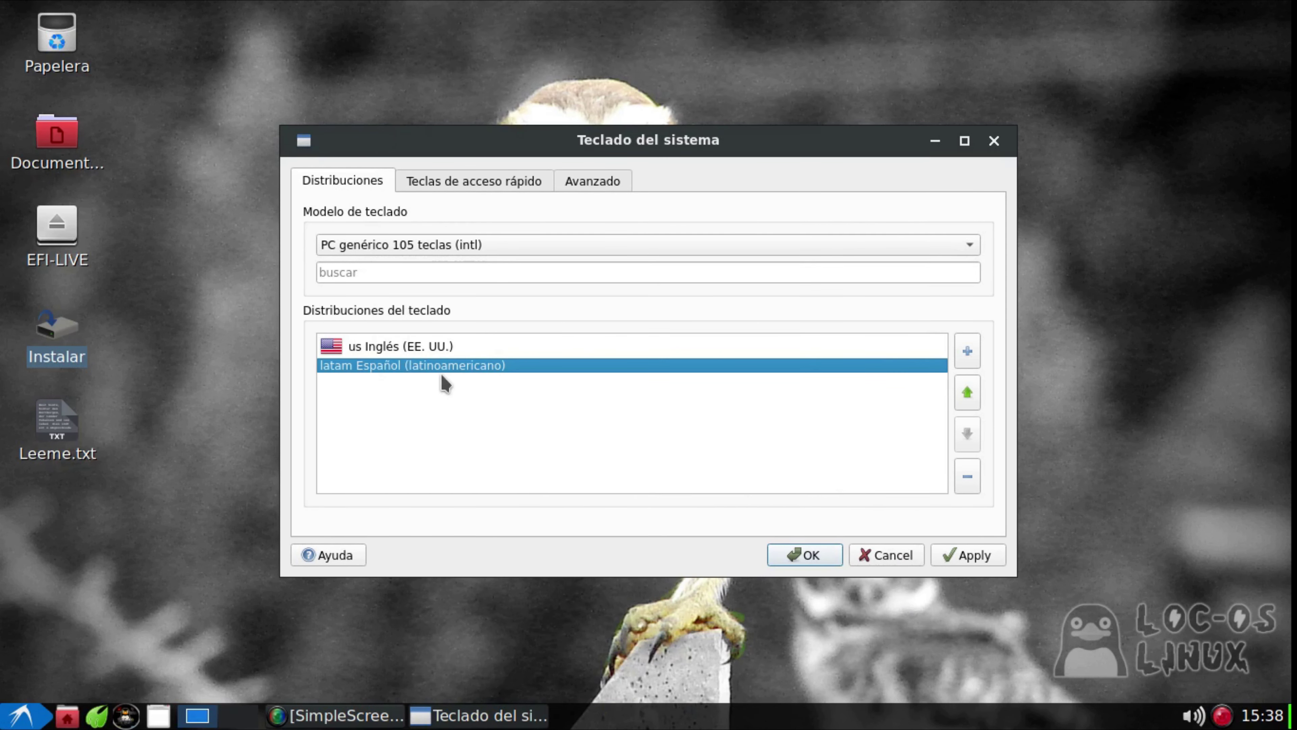
pyautogui.click(964, 386)
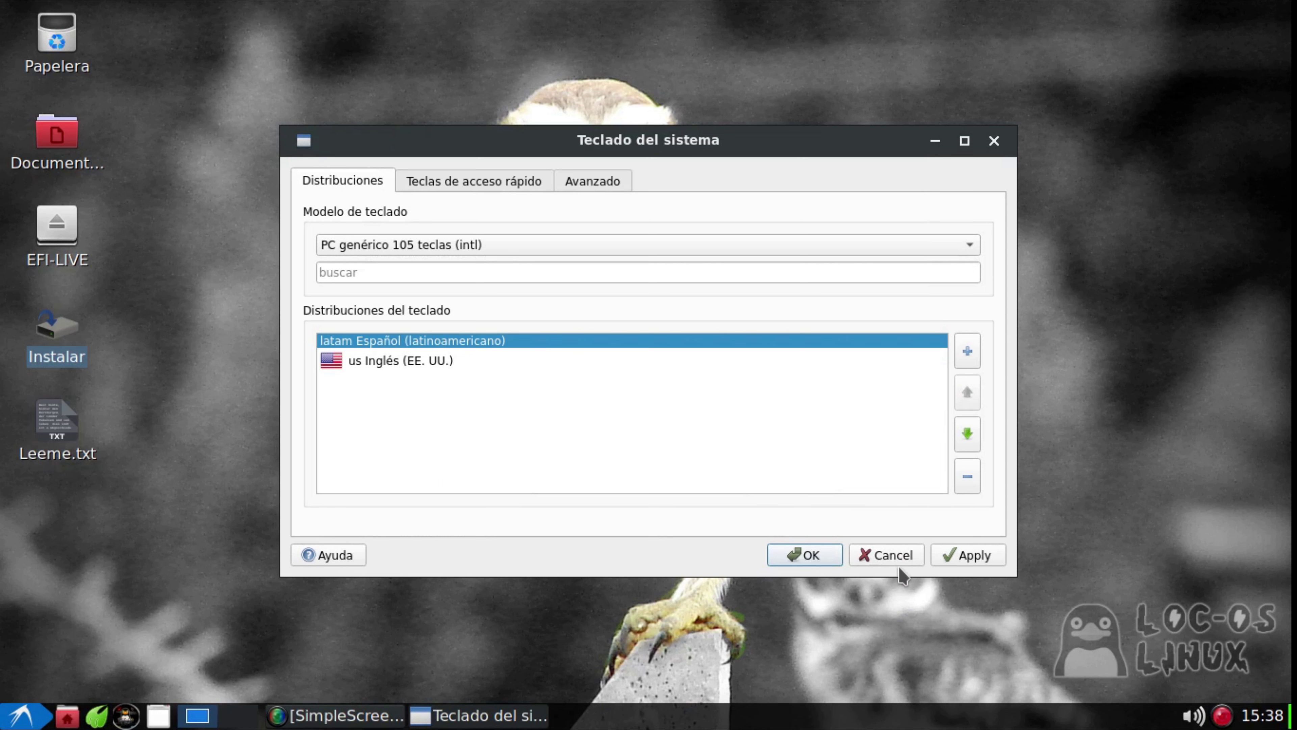
pyautogui.click(809, 557)
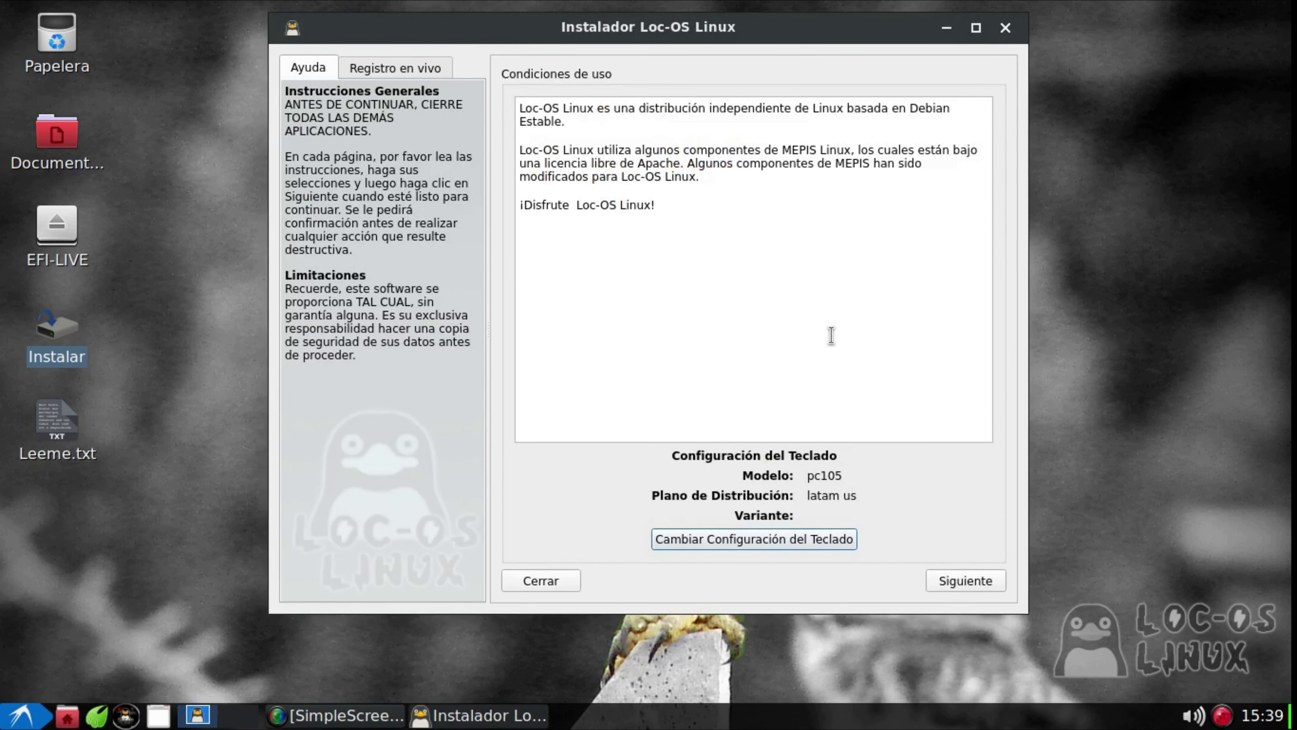
# Advance past the terms and continue with Personaliza el diseño del disco selected
pyautogui.click(986, 581)
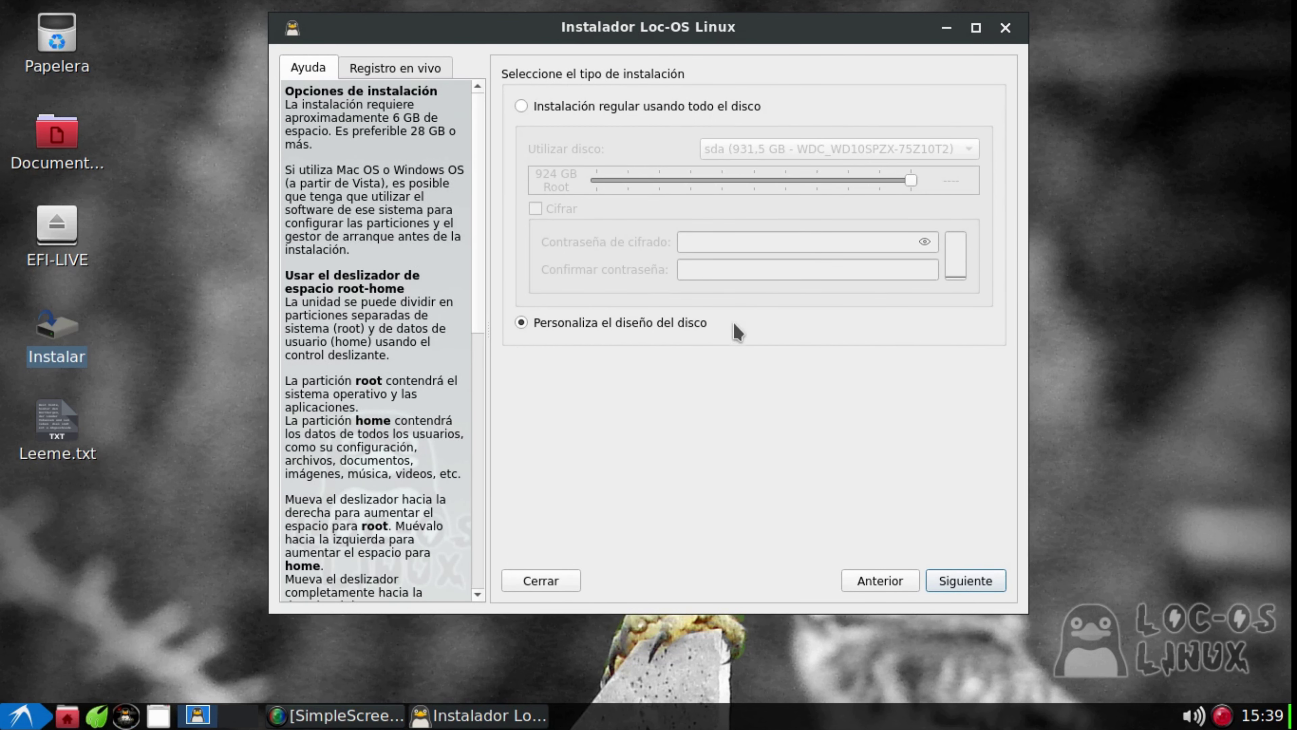
pyautogui.click(985, 587)
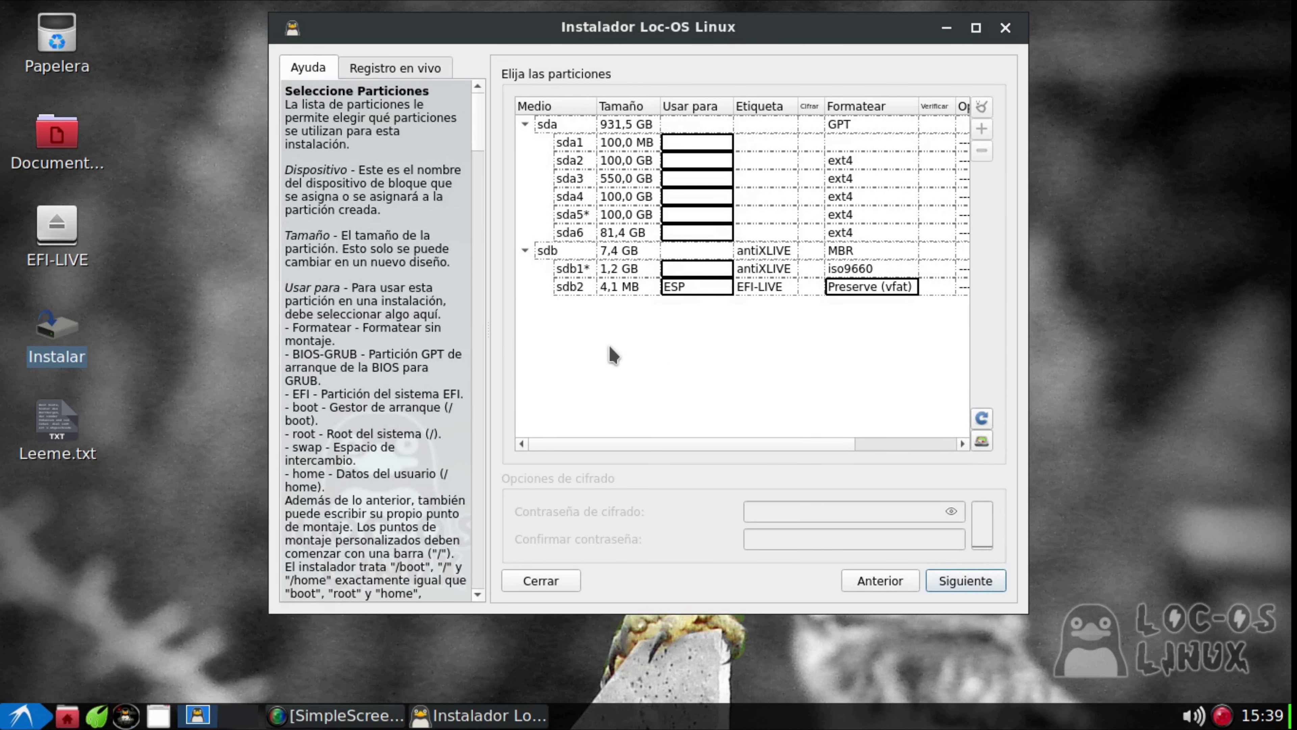
# Assign the 81,4 GB sda6 partition as root (ext4), then widen and shift the installer left
pyautogui.click(589, 233)
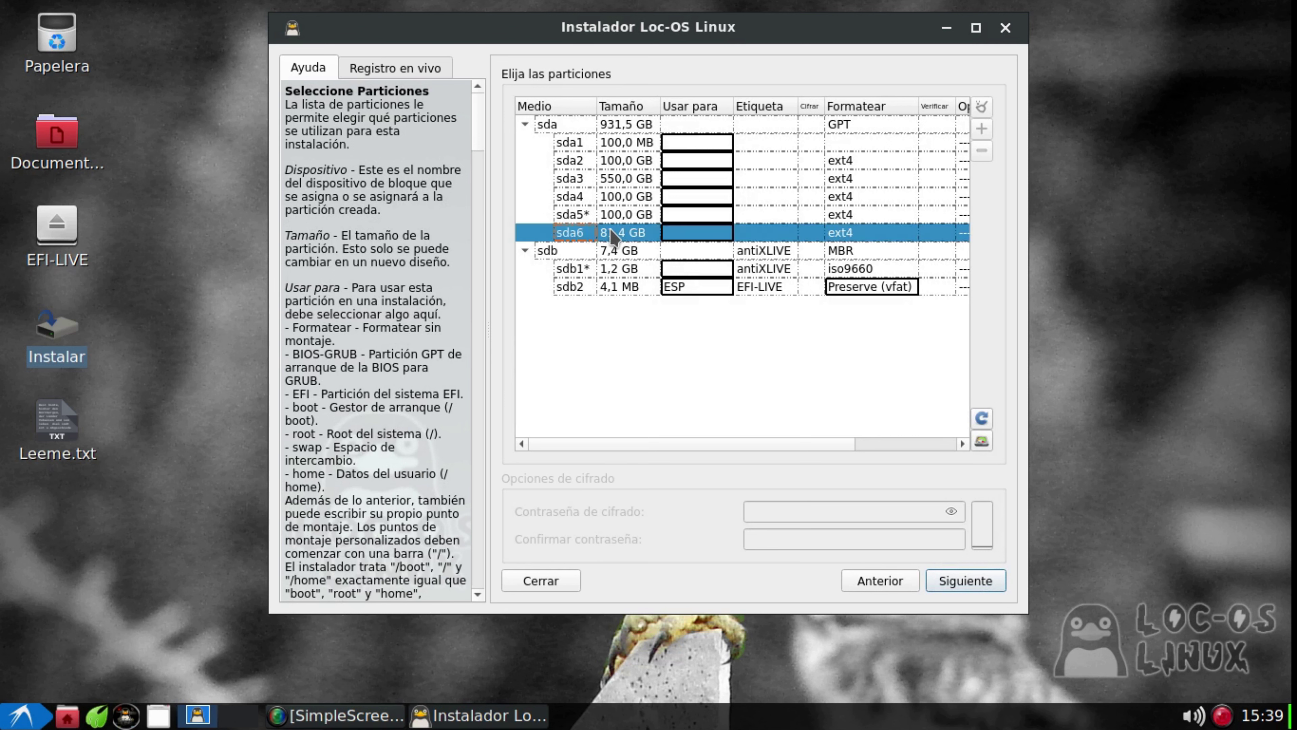
pyautogui.rightClick(724, 231)
pyautogui.click(704, 234)
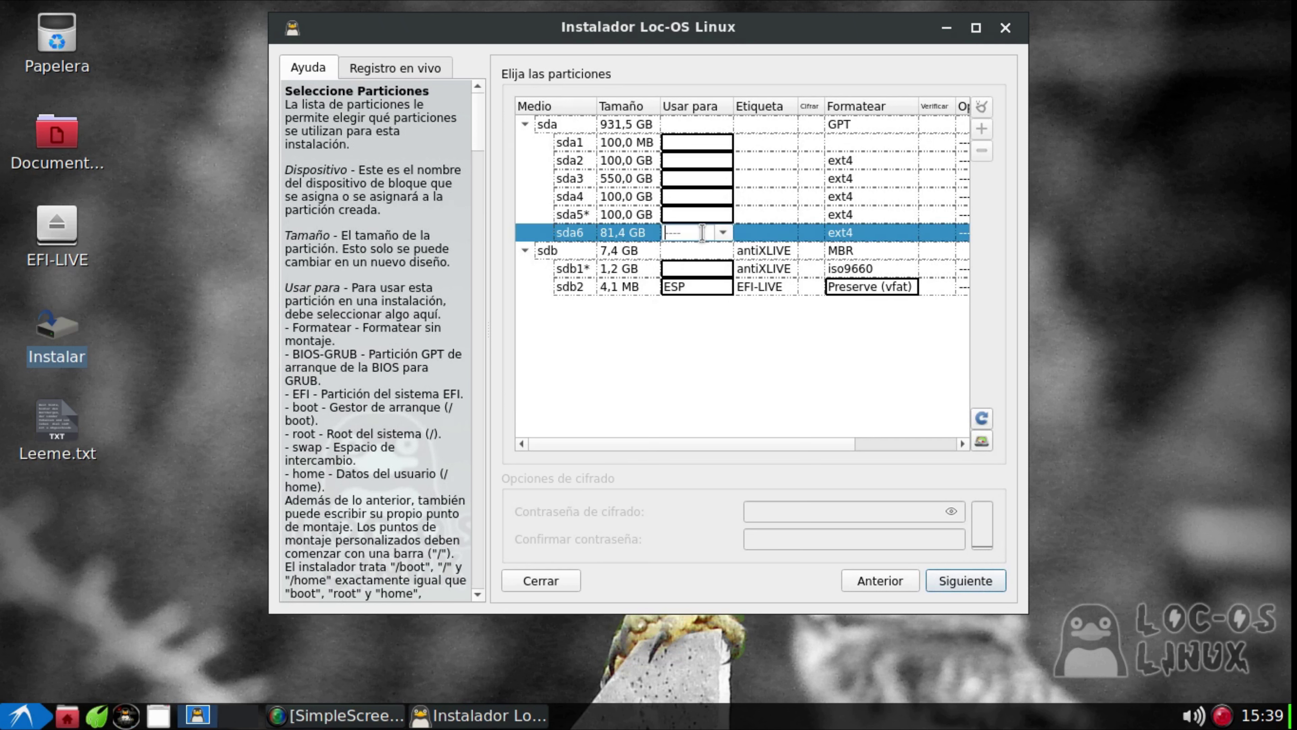
pyautogui.click(722, 232)
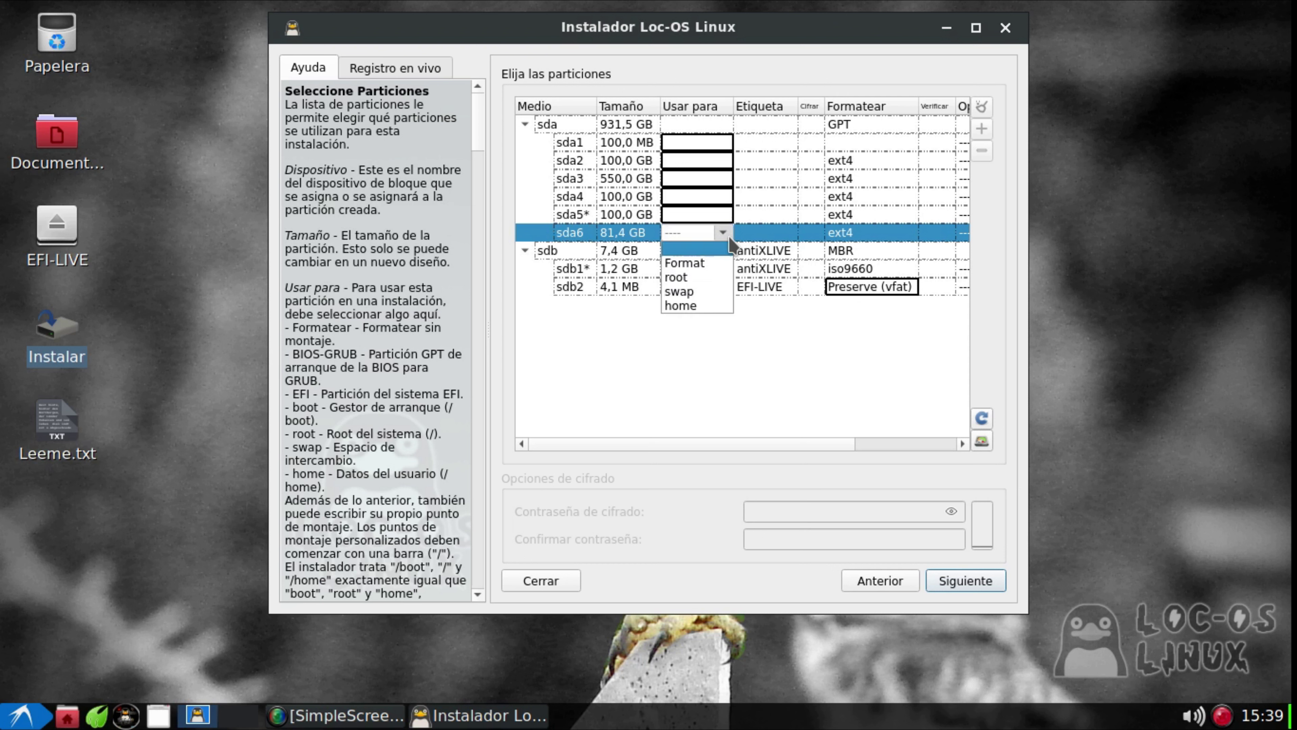
pyautogui.click(703, 277)
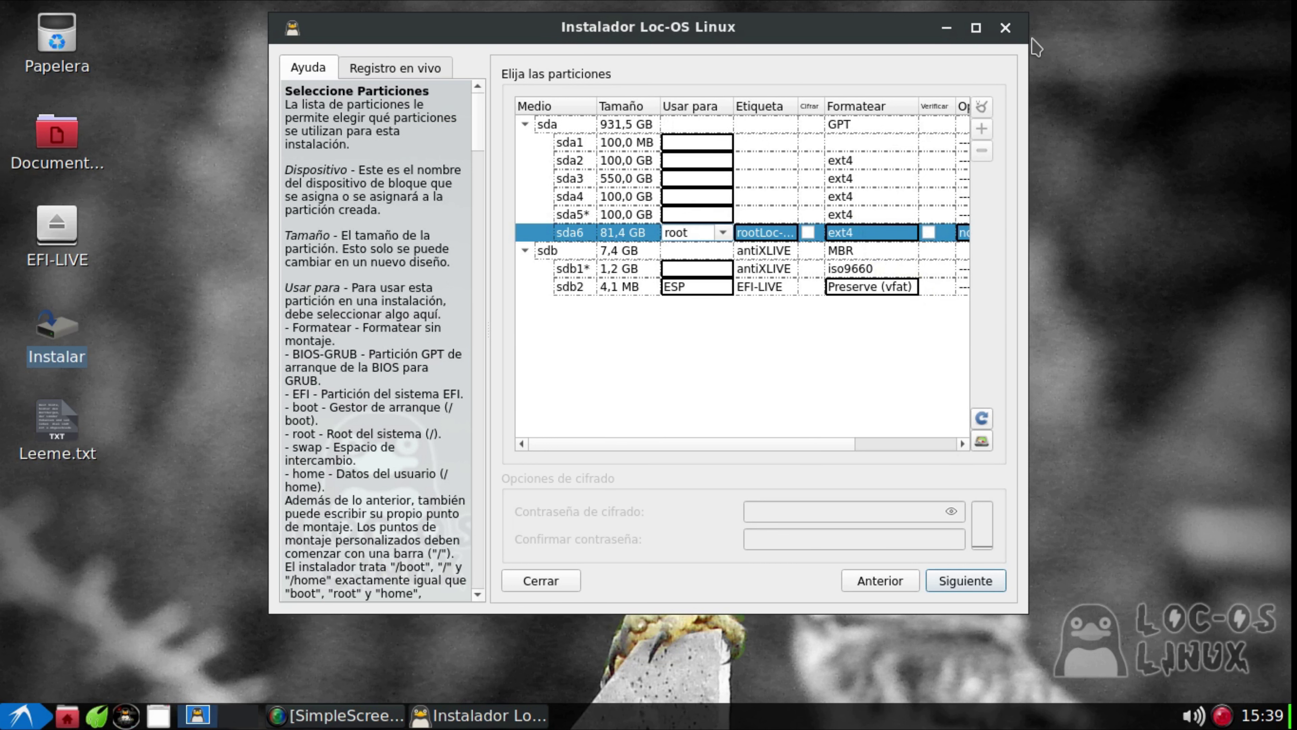
pyautogui.moveTo(1035, 36); pyautogui.dragTo(1260, 34)
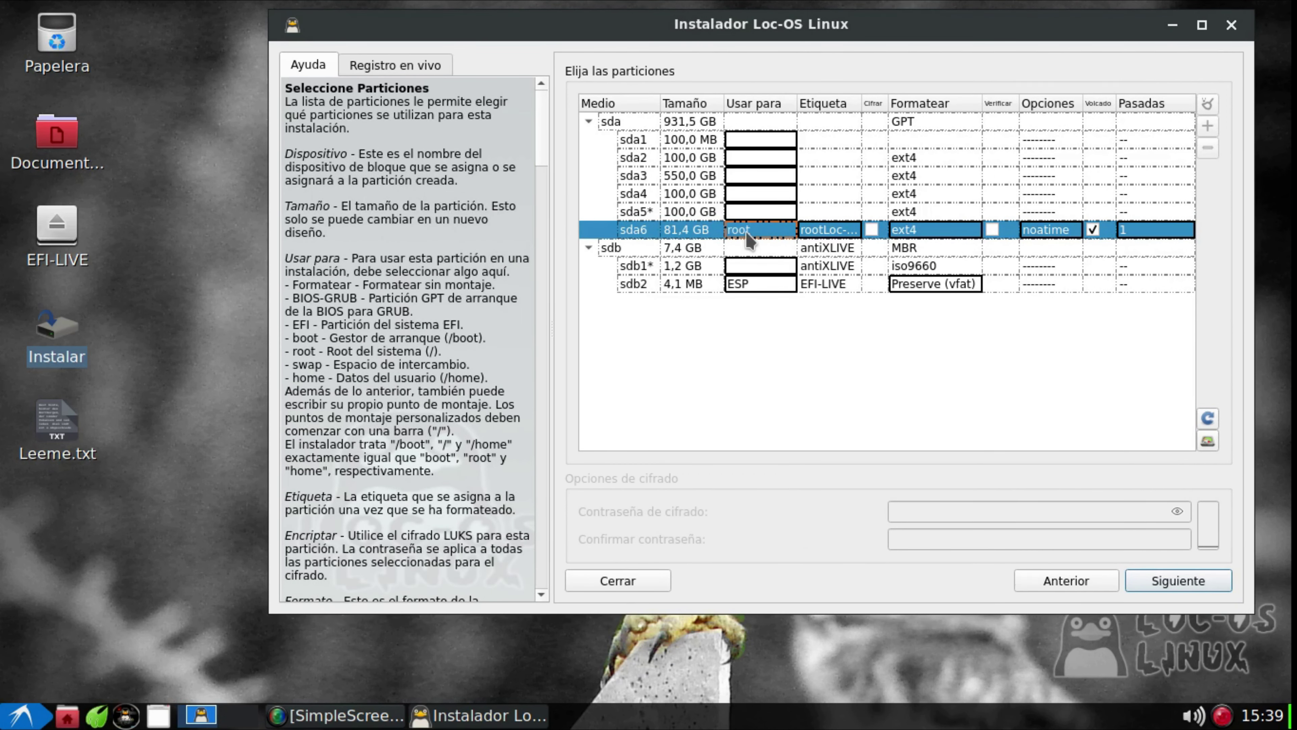
pyautogui.moveTo(884, 34); pyautogui.dragTo(723, 42)
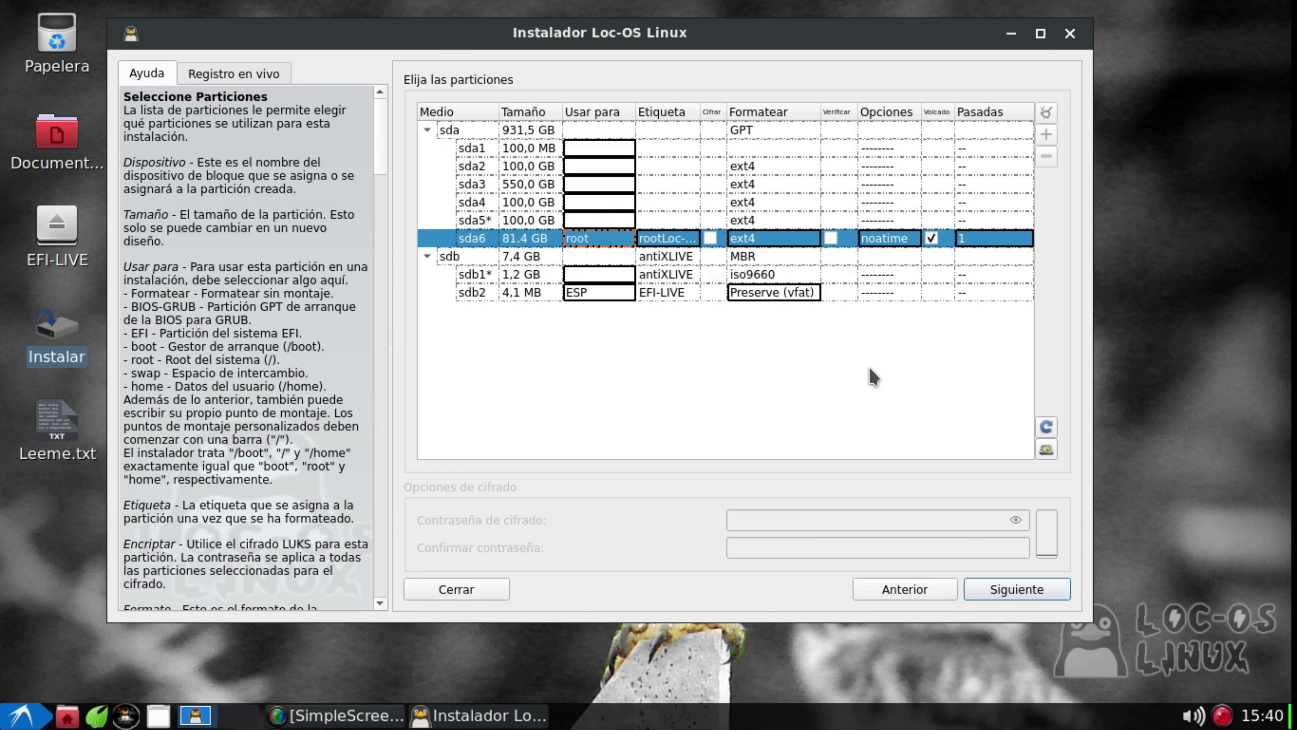
# Accept the GPT and partitioning warnings, uncheck GRUB installation, and continue to the next page
pyautogui.click(1023, 593)
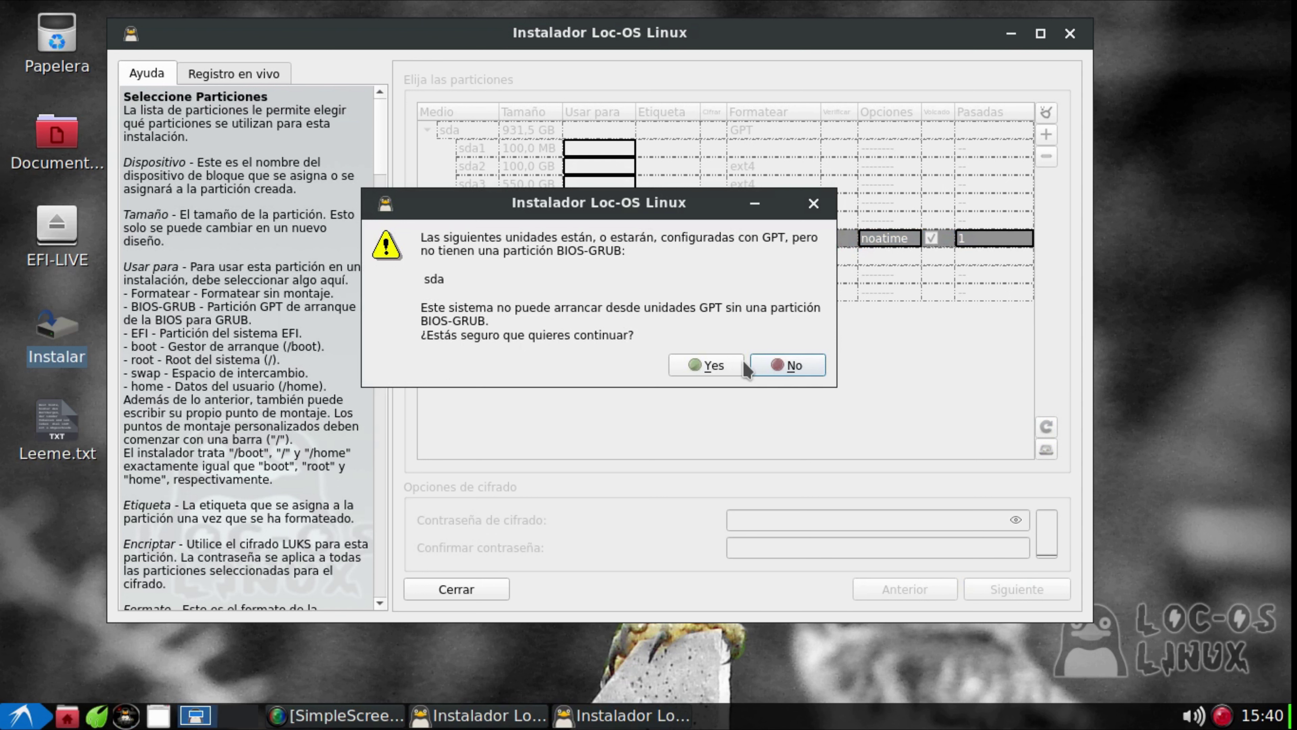
pyautogui.click(725, 365)
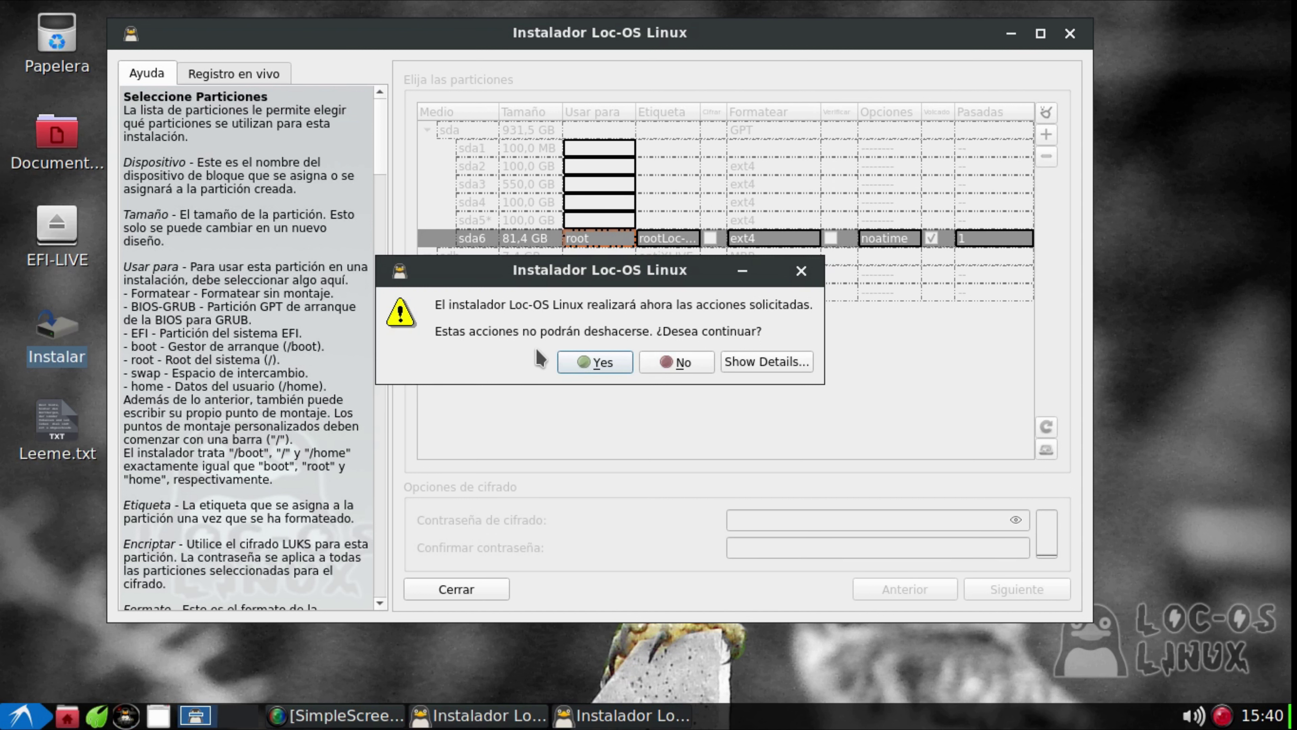
pyautogui.click(621, 363)
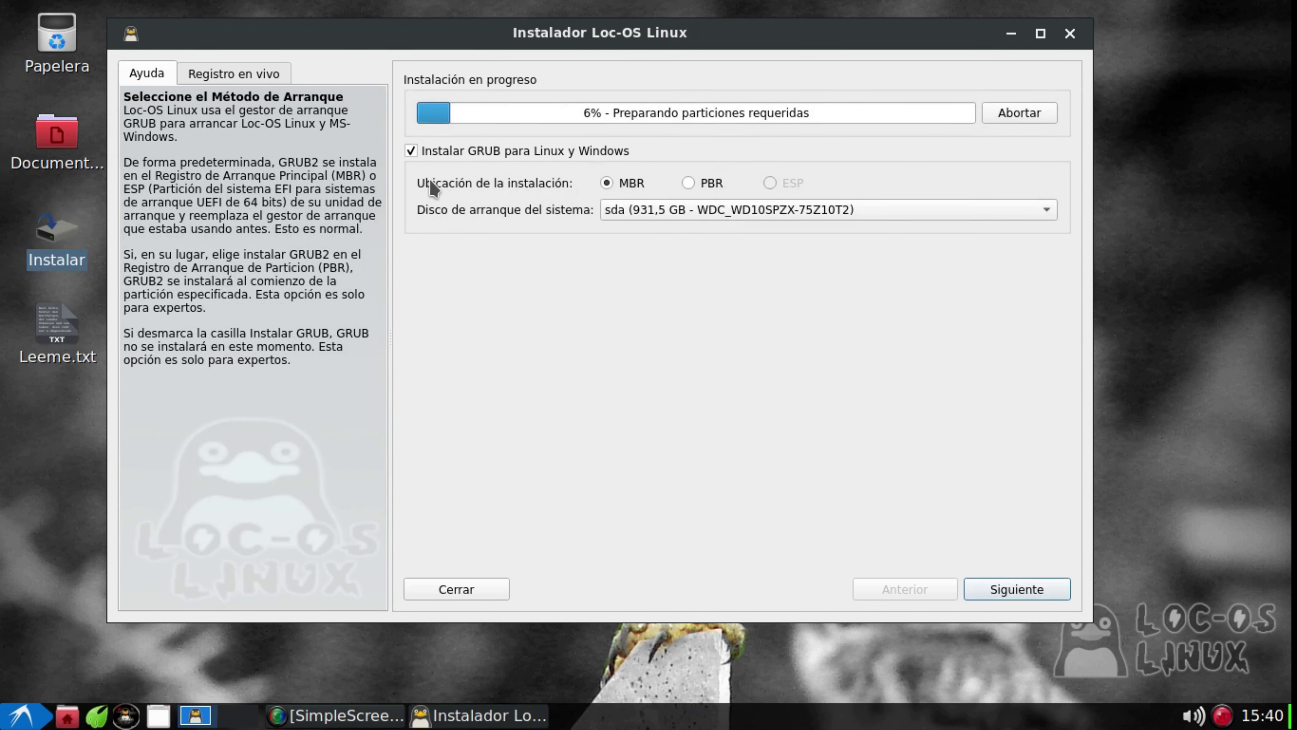
pyautogui.click(411, 150)
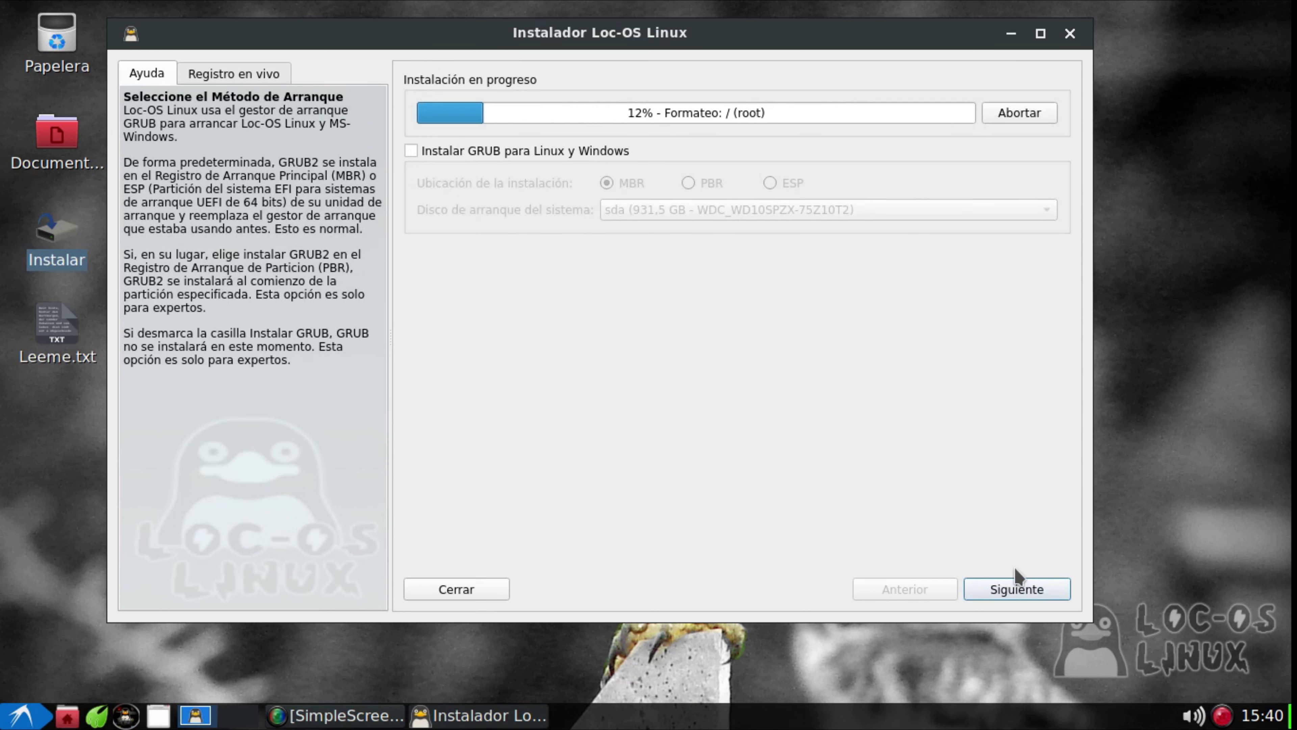
pyautogui.click(1013, 588)
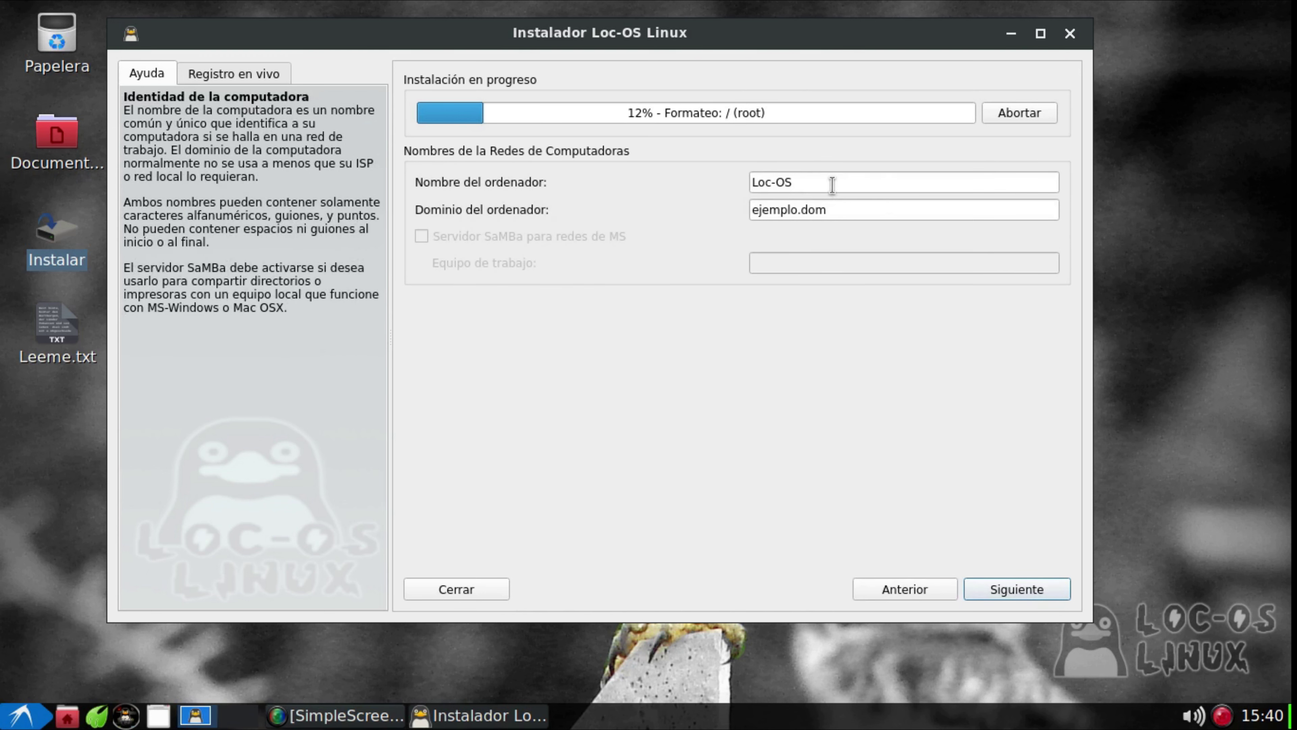
# Set the computer name to distritotux, fixing a typo, and continue
pyautogui.write('distrutotux')
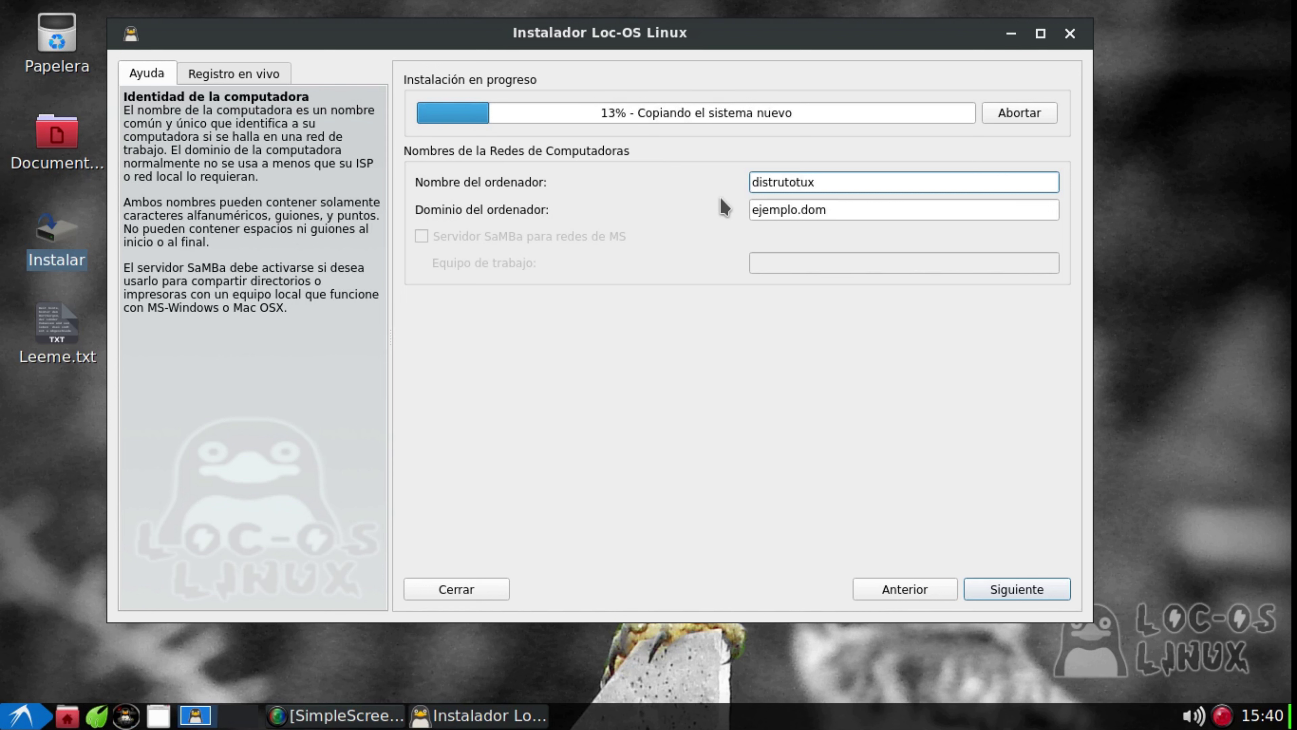
pyautogui.press('BackSpace')
pyautogui.press('BackSpace')
pyautogui.press('BackSpace')
pyautogui.press('BackSpace')
pyautogui.press('BackSpace')
pyautogui.press('BackSpace')
pyautogui.write('itotux')
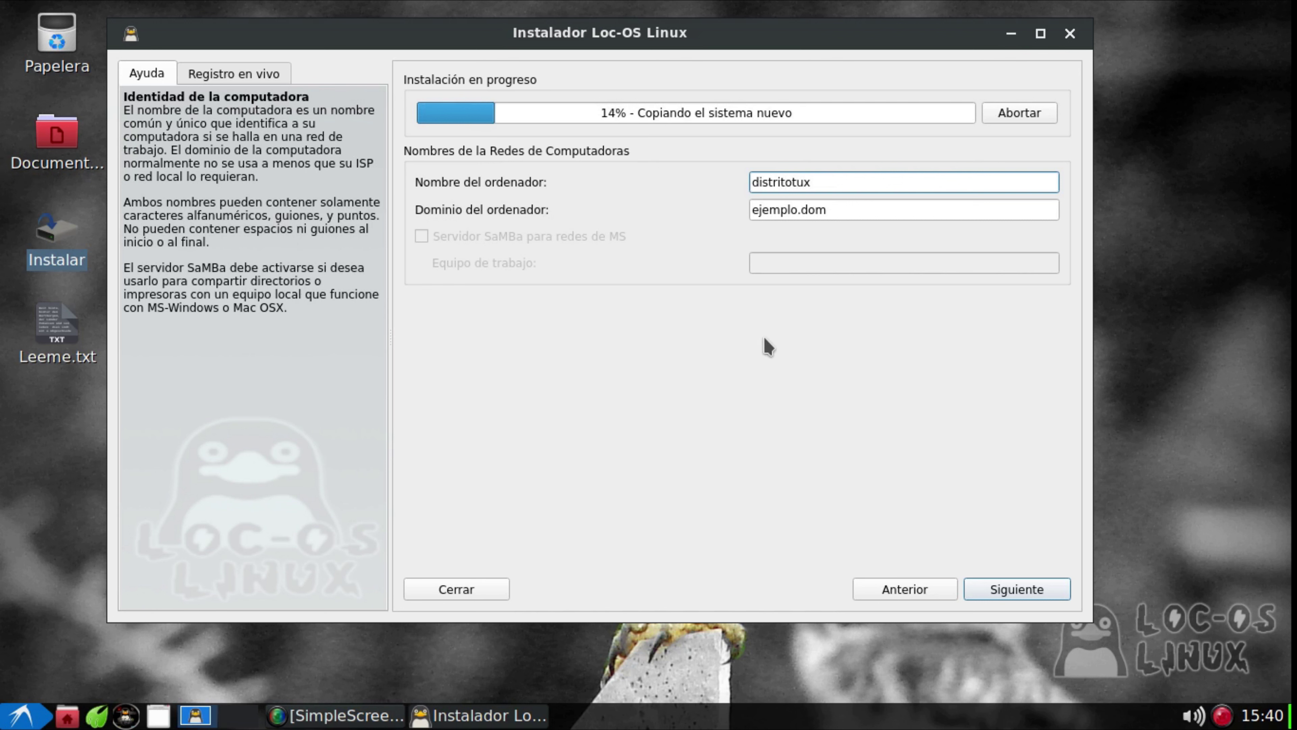
pyautogui.click(1015, 590)
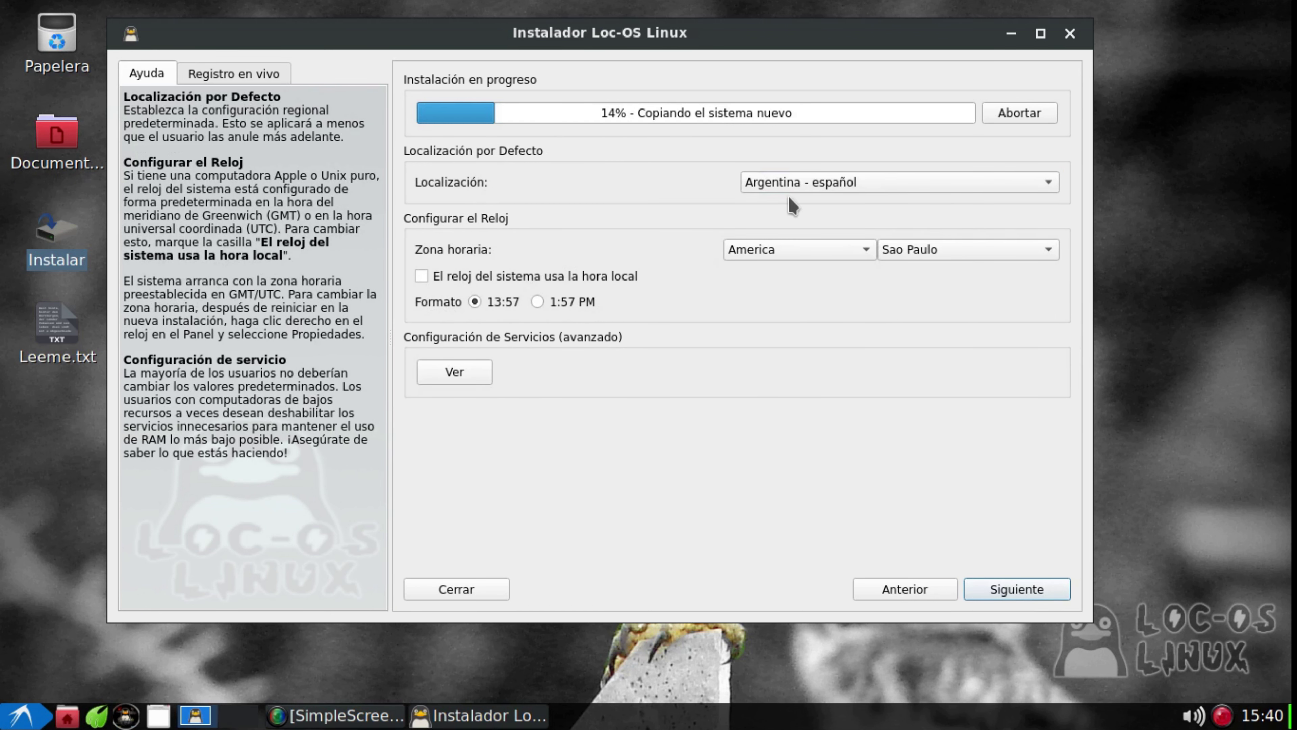
pyautogui.click(1050, 185)
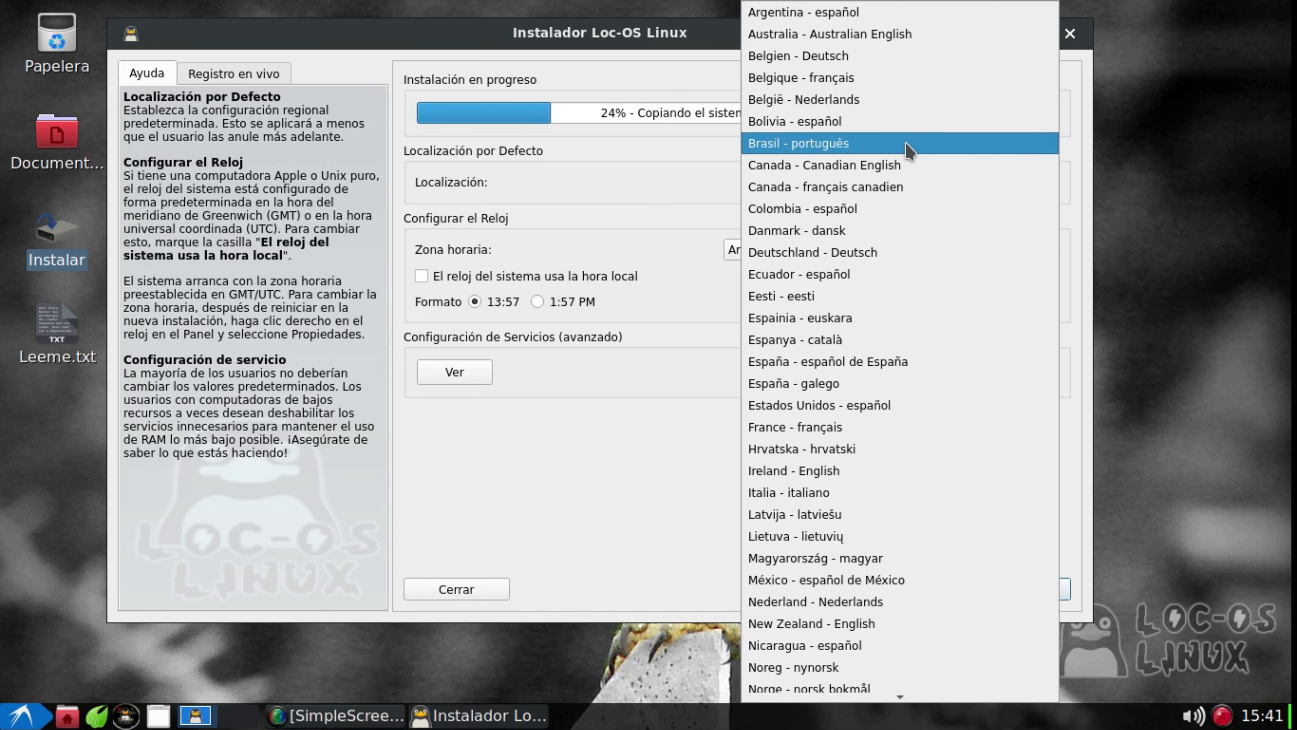
pyautogui.scroll(-3, 906, 150)
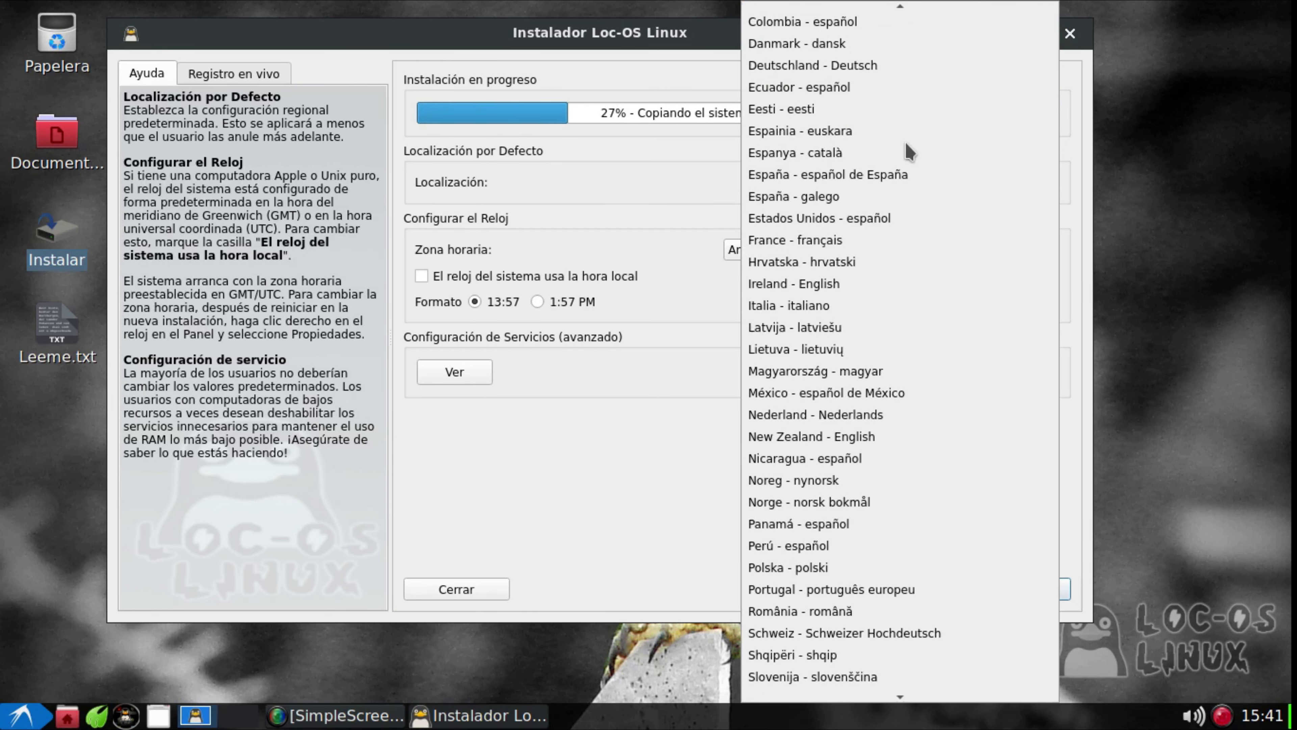
pyautogui.scroll(-10, 906, 149)
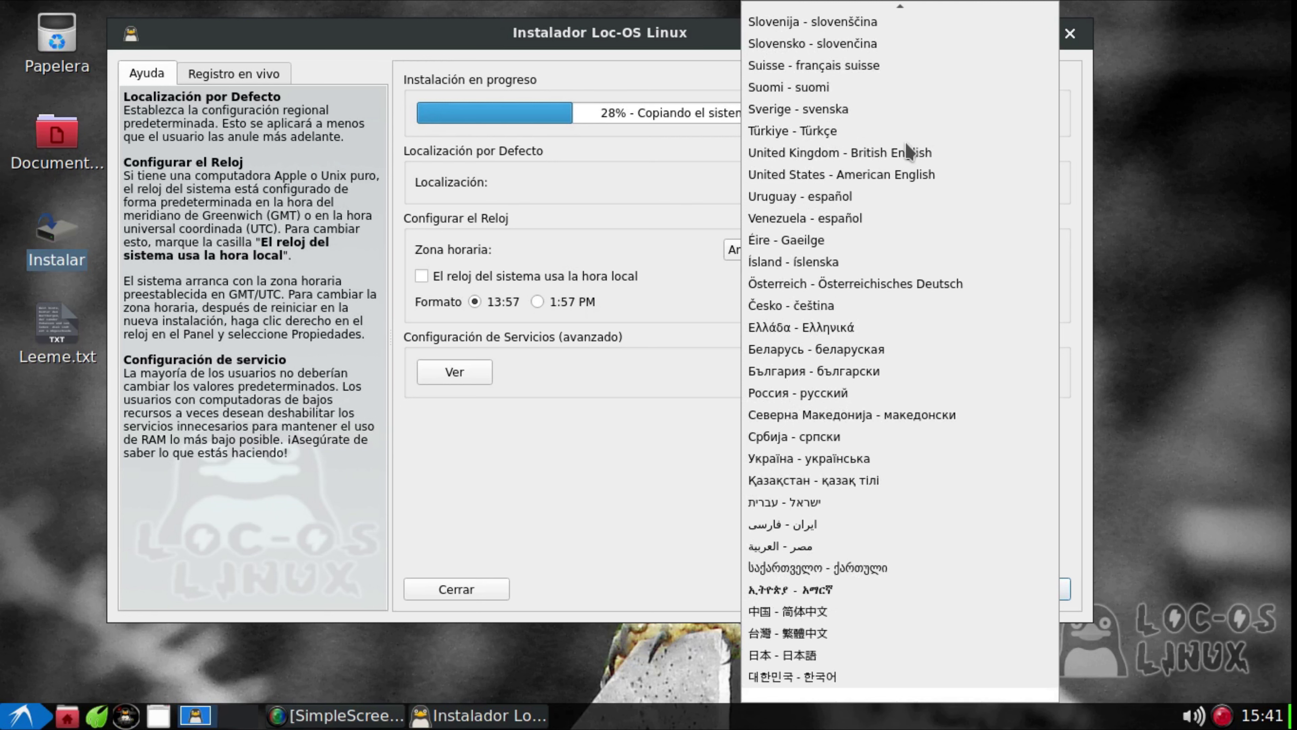
pyautogui.scroll(12, 909, 154)
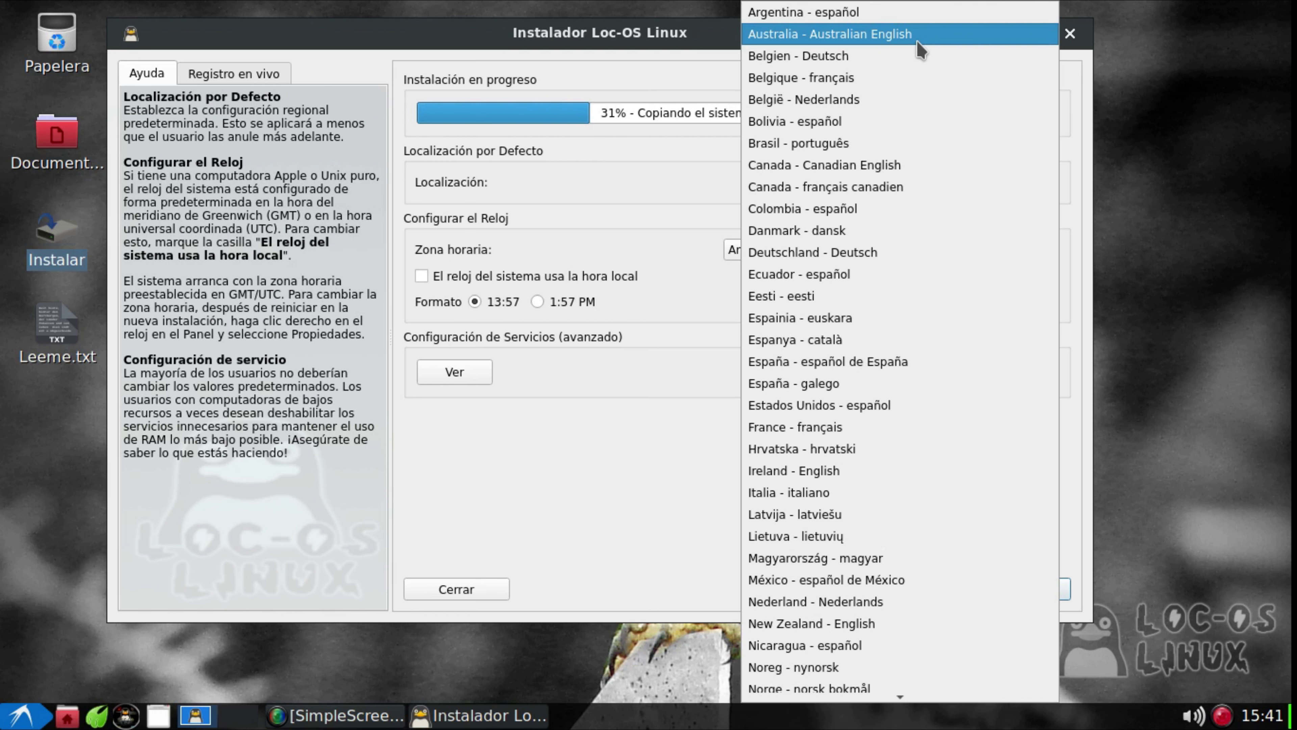
pyautogui.click(917, 22)
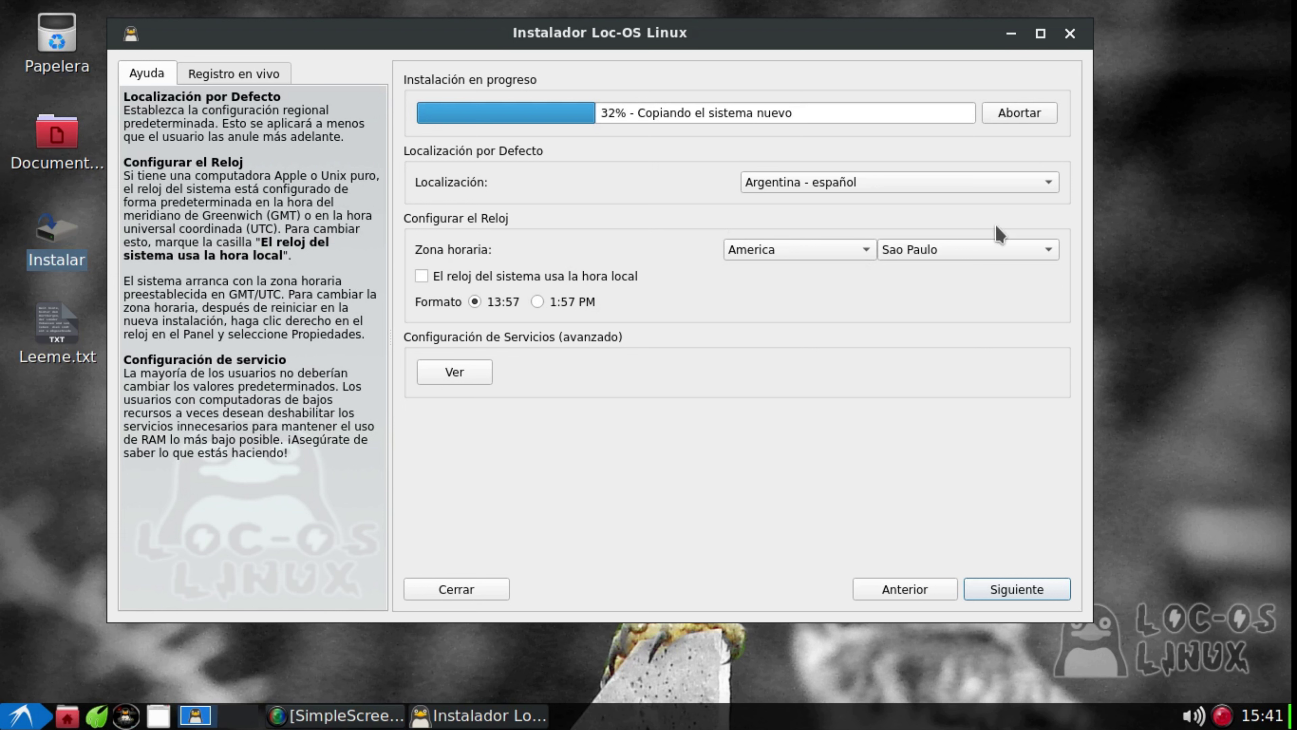
# Browse the Localización list and keep Argentina - español as the locale
pyautogui.click(1047, 184)
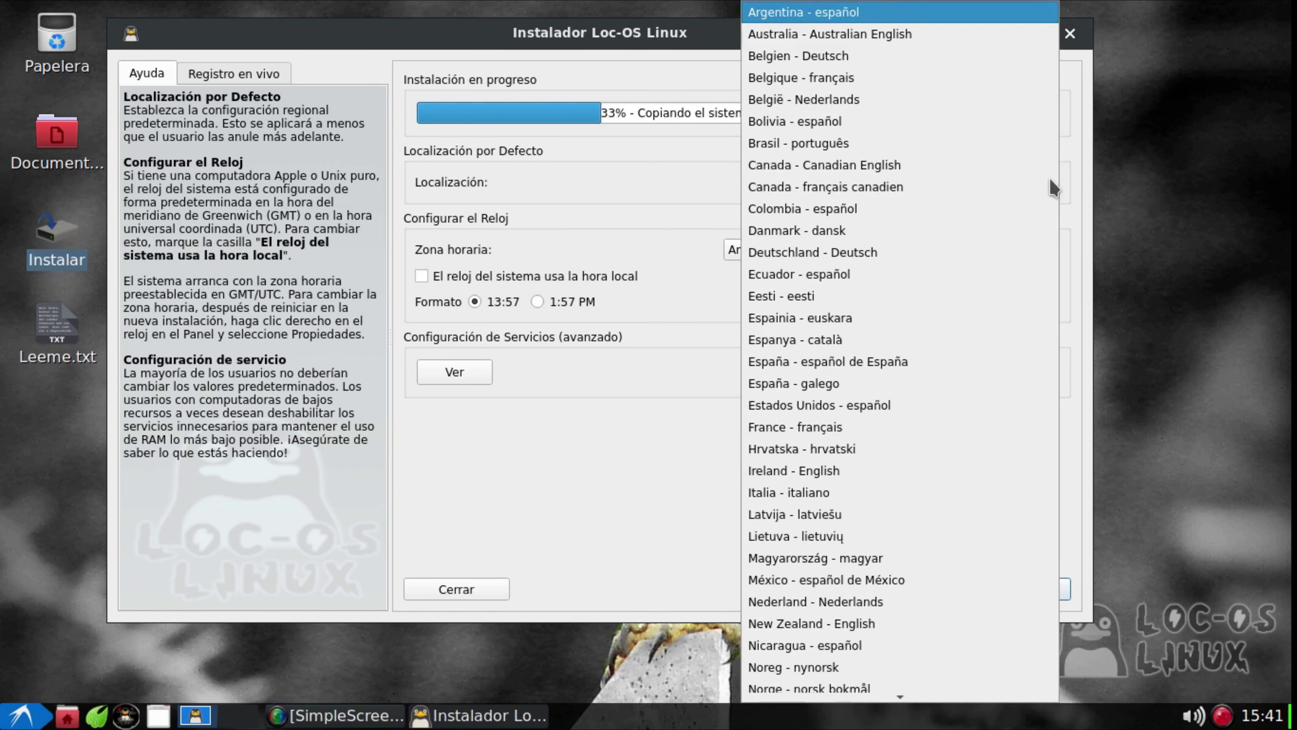
pyautogui.scroll(-6, 999, 301)
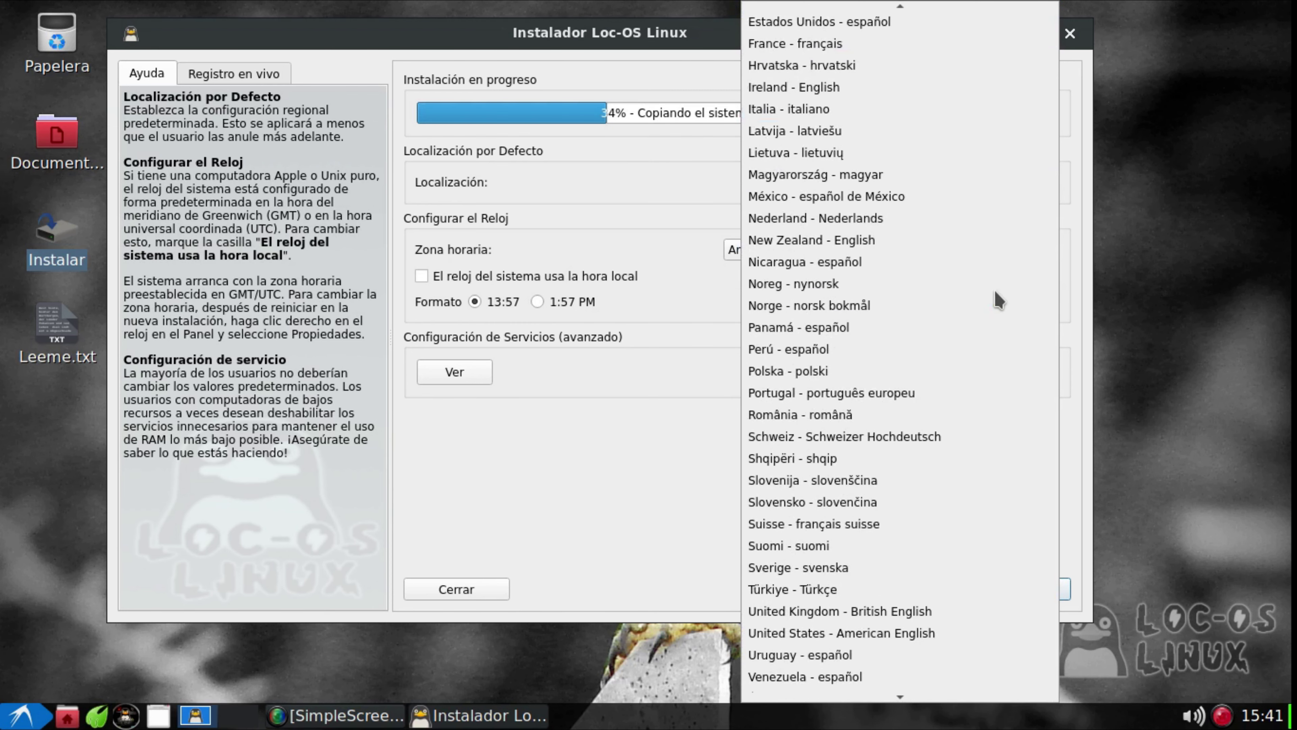
pyautogui.scroll(-10, 999, 301)
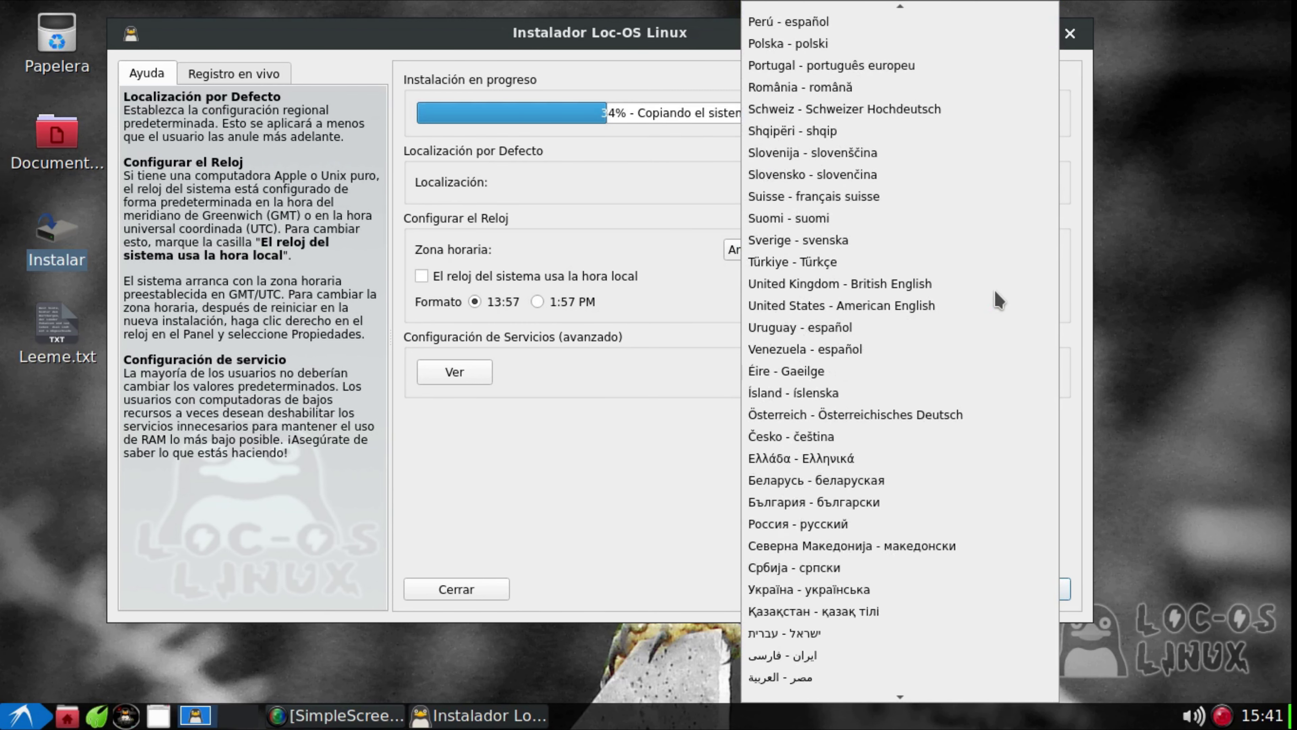
pyautogui.scroll(6, 999, 301)
pyautogui.scroll(9, 998, 301)
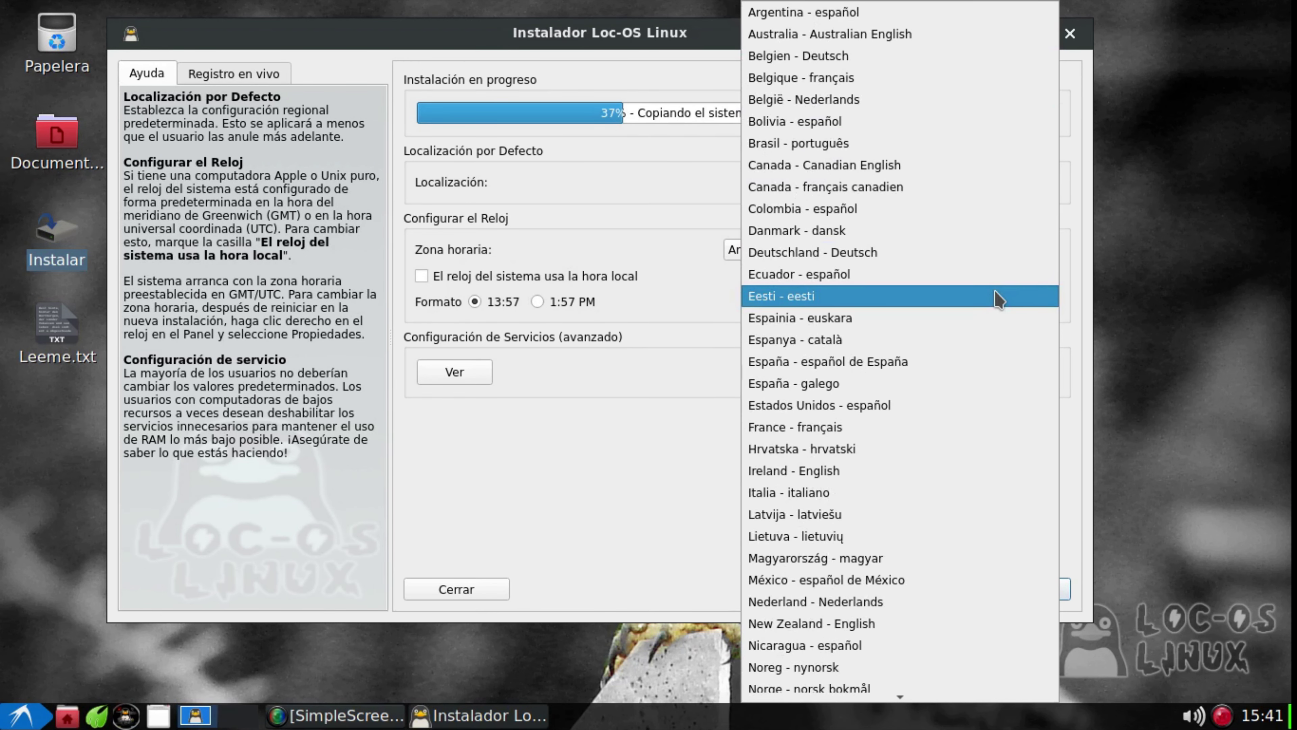
pyautogui.scroll(-3, 999, 300)
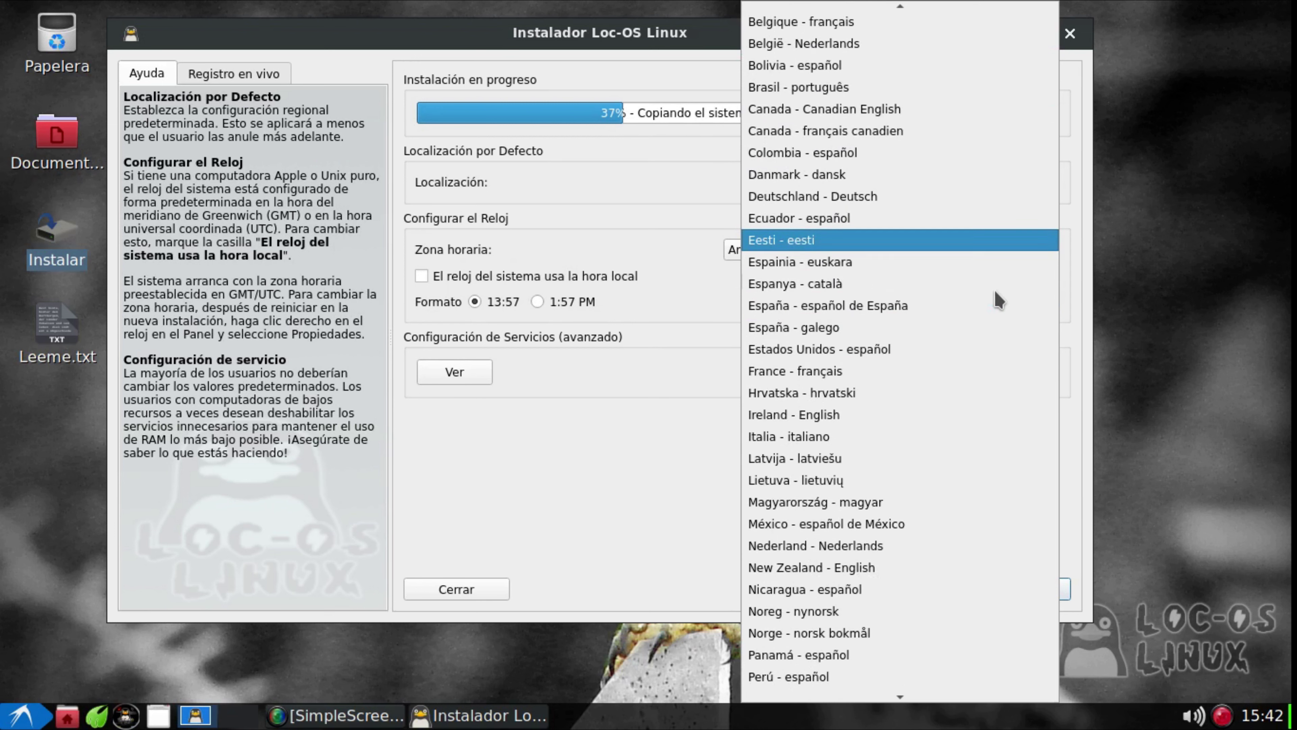
pyautogui.scroll(-4, 999, 300)
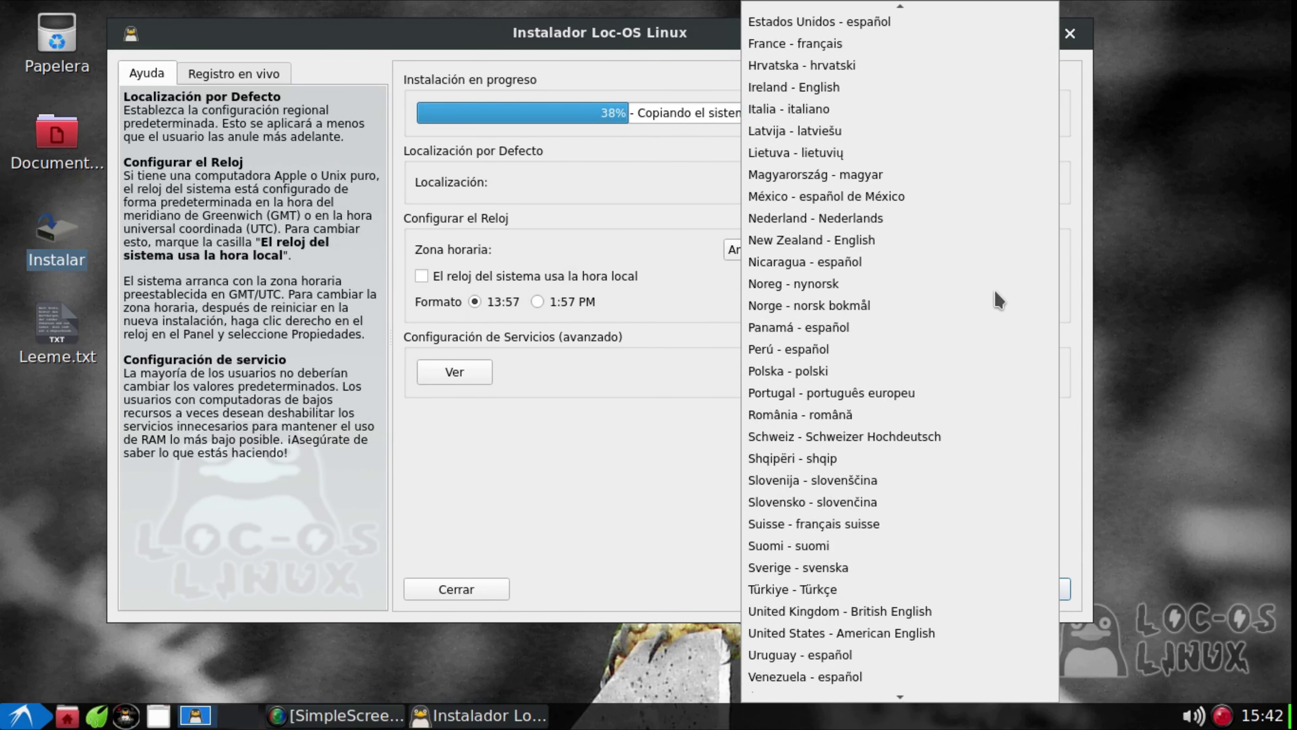
pyautogui.scroll(-1, 999, 300)
pyautogui.scroll(-2, 999, 300)
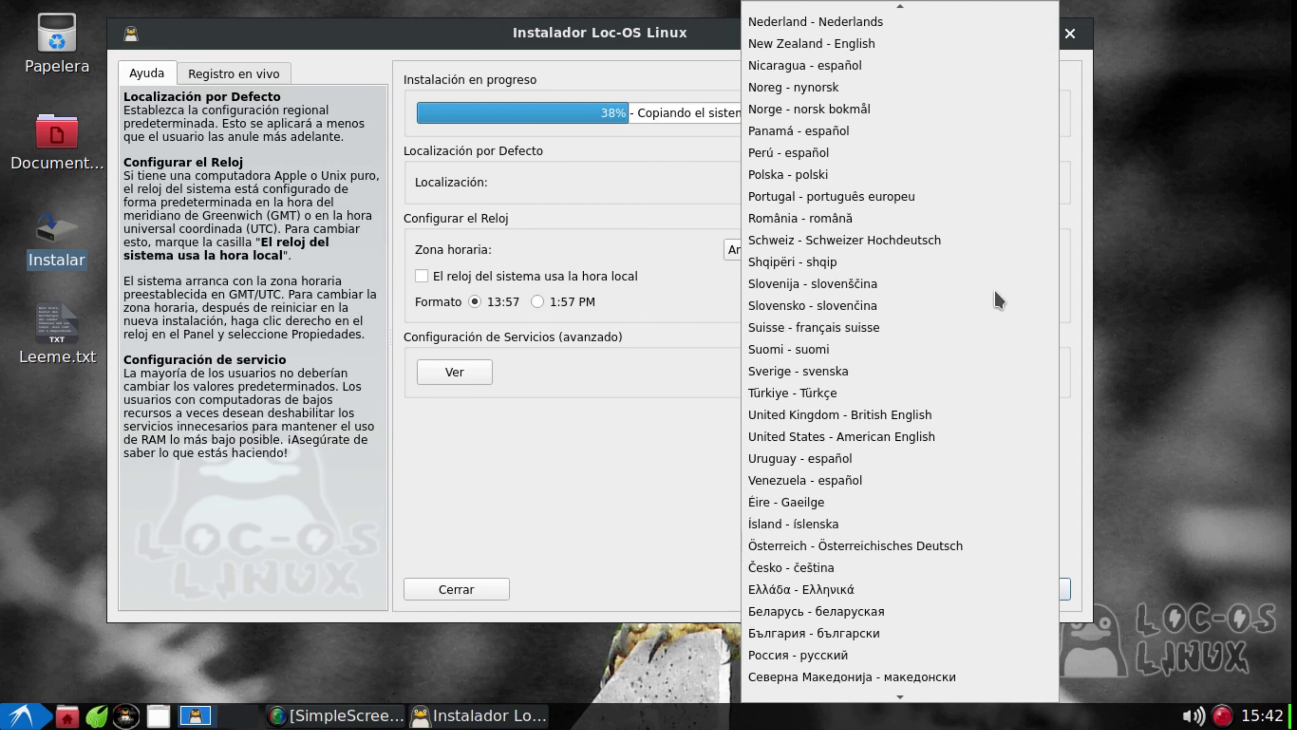
pyautogui.scroll(-4, 999, 300)
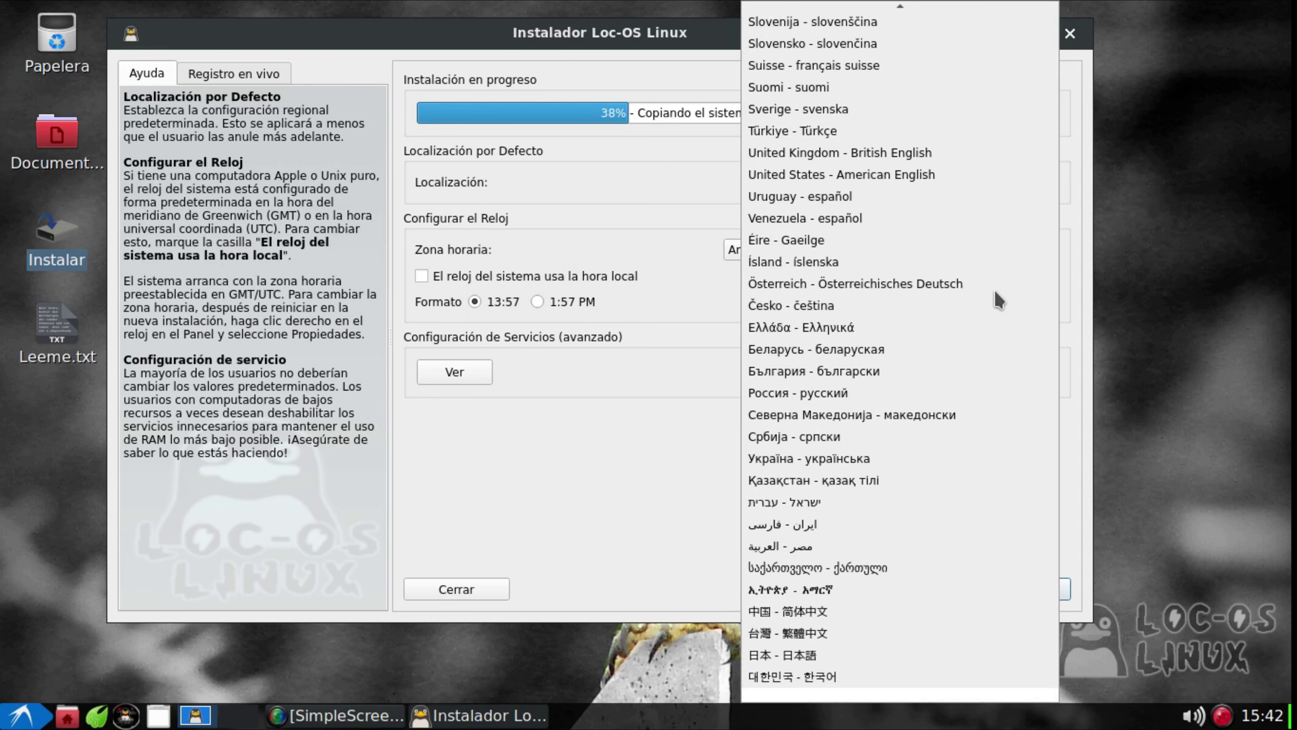
pyautogui.scroll(5, 999, 300)
pyautogui.scroll(8, 998, 301)
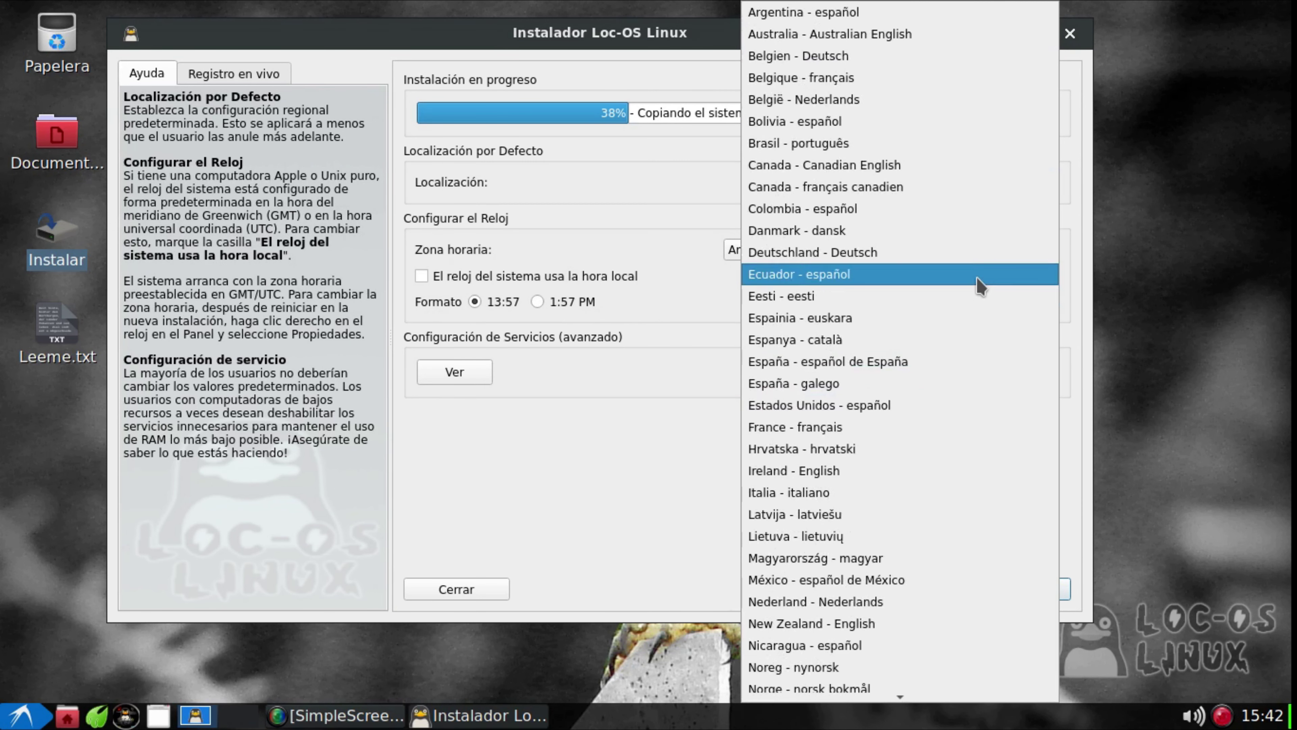
pyautogui.click(581, 445)
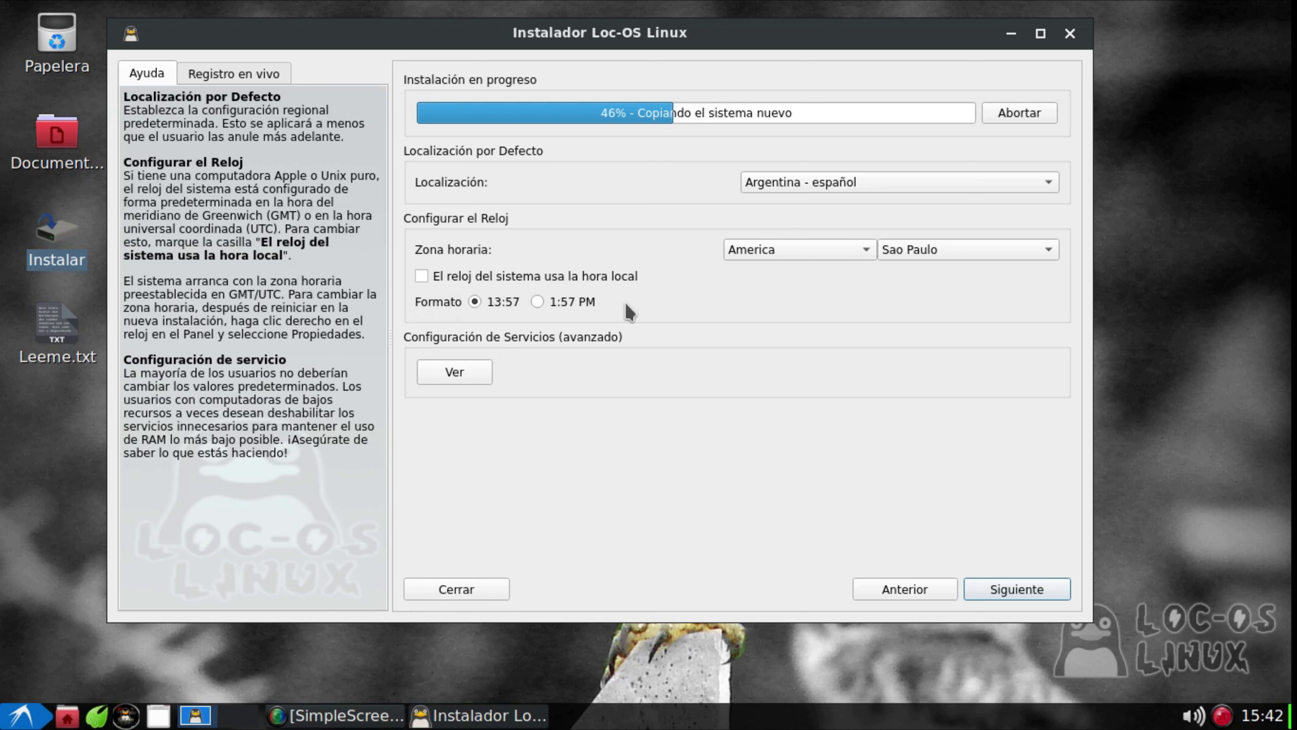
# Set the time zone city to Santiago (America/Santiago) and continue to the Consejos page
pyautogui.click(1037, 255)
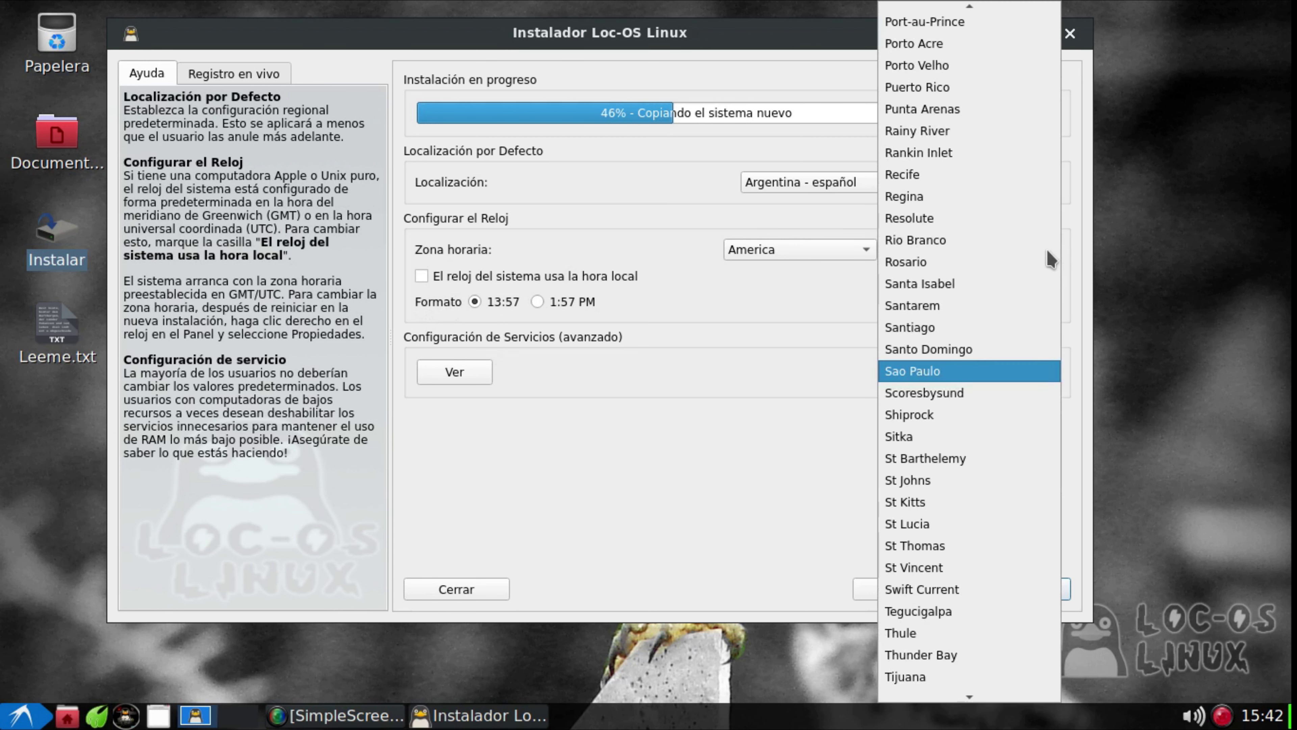
pyautogui.click(1016, 327)
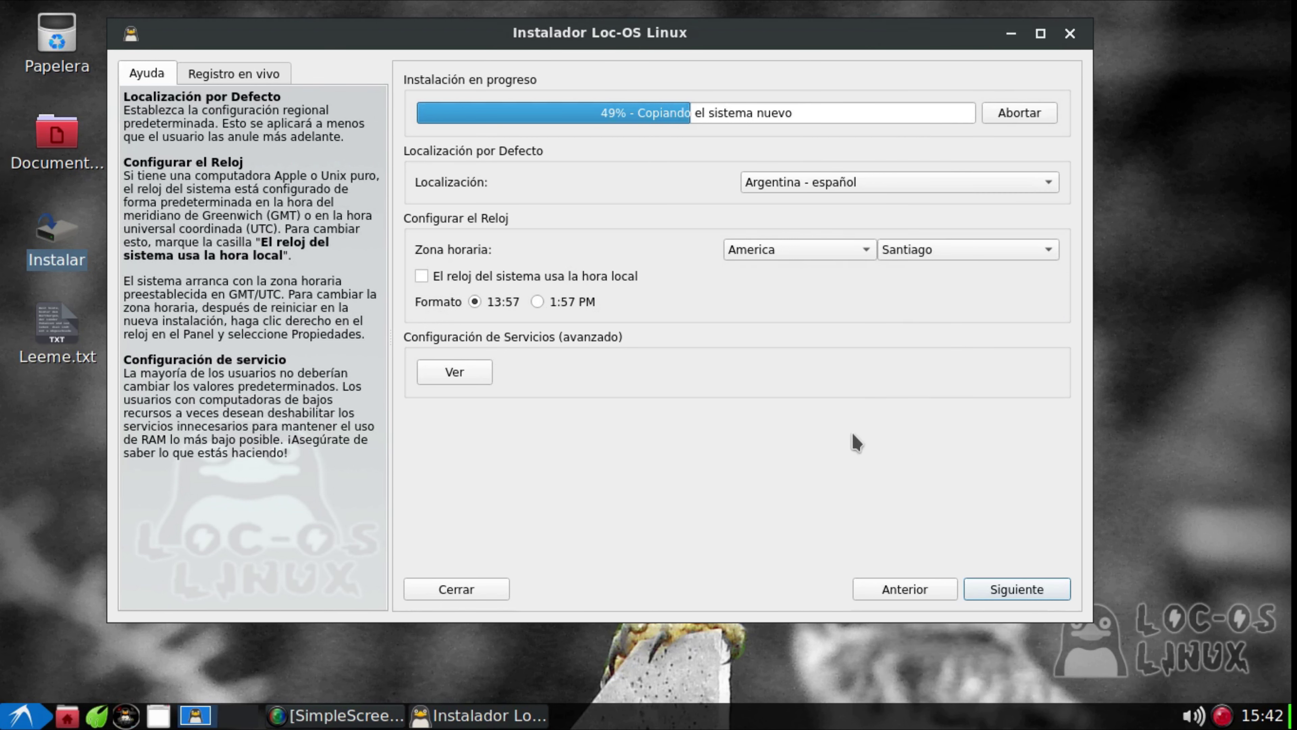
pyautogui.click(1003, 593)
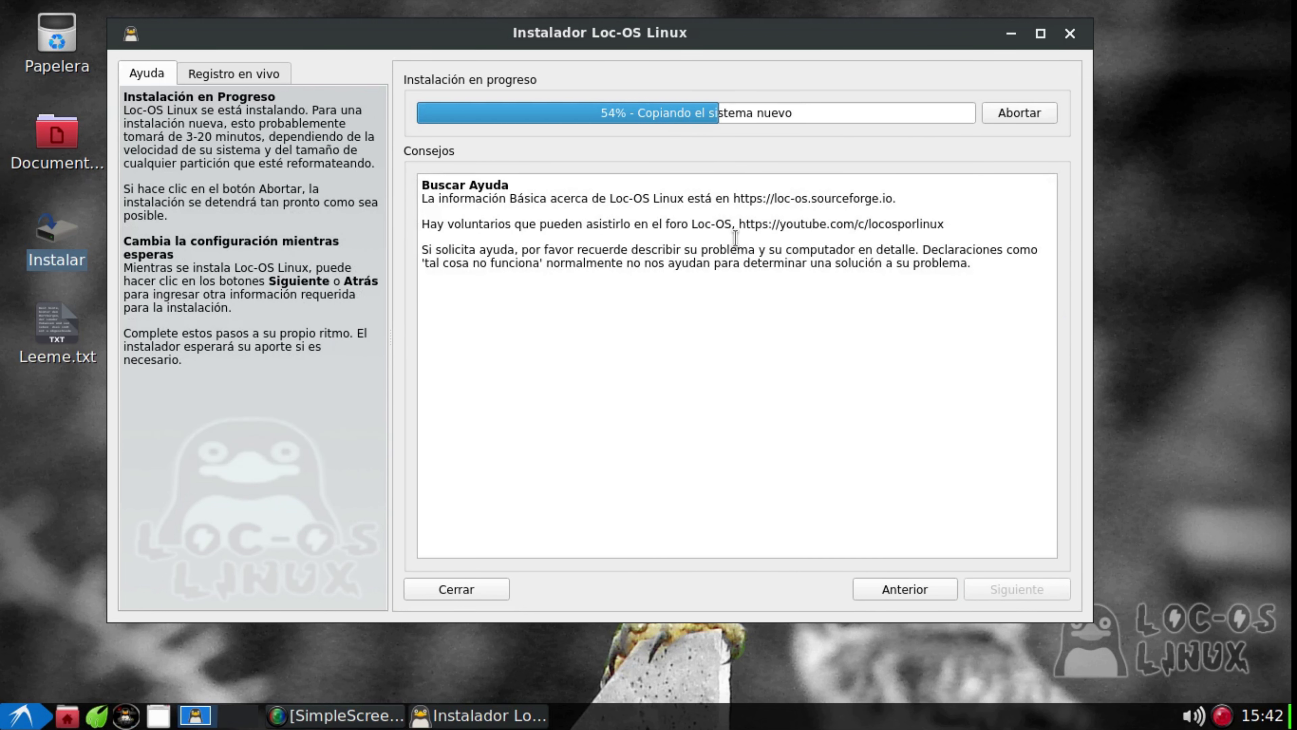
# Shift the installer window aside and wait through the tips until 'Instalación completa' appears
pyautogui.moveTo(837, 39); pyautogui.dragTo(994, 38)
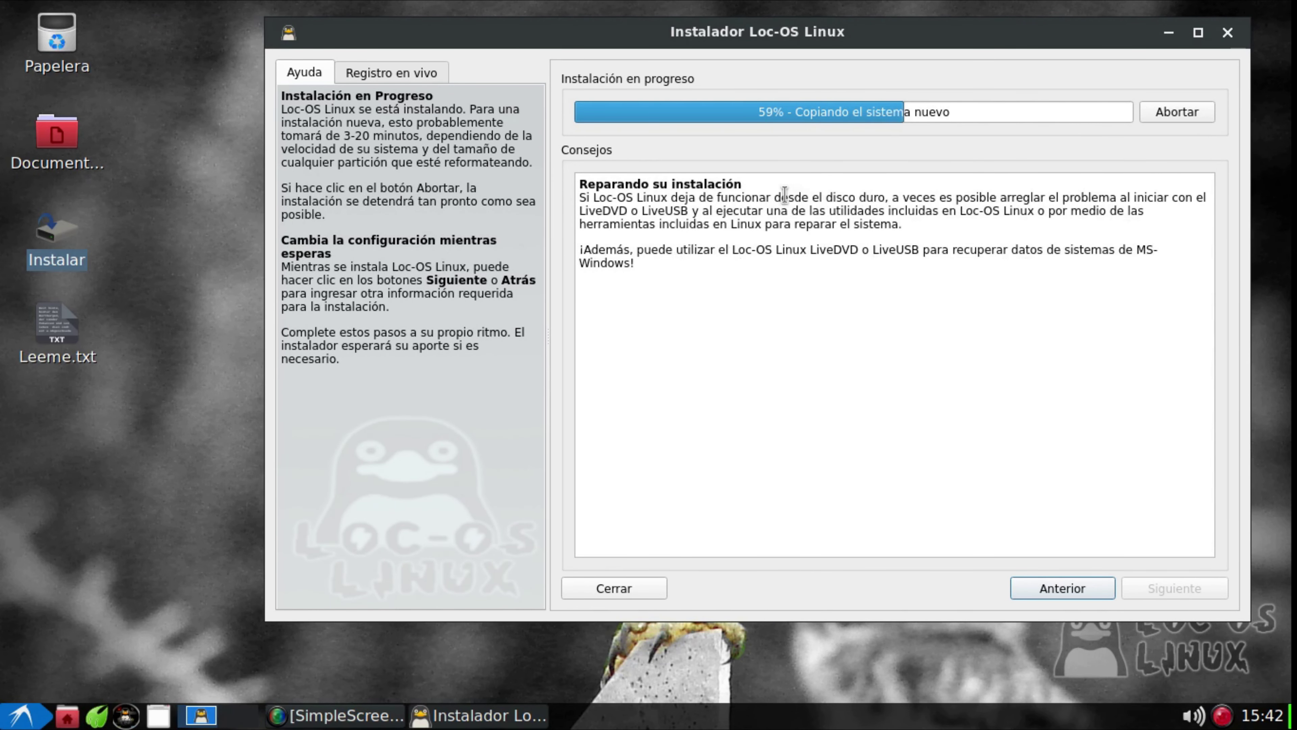
pyautogui.moveTo(594, 200); pyautogui.dragTo(631, 199)
pyautogui.click(633, 199)
pyautogui.click(625, 221)
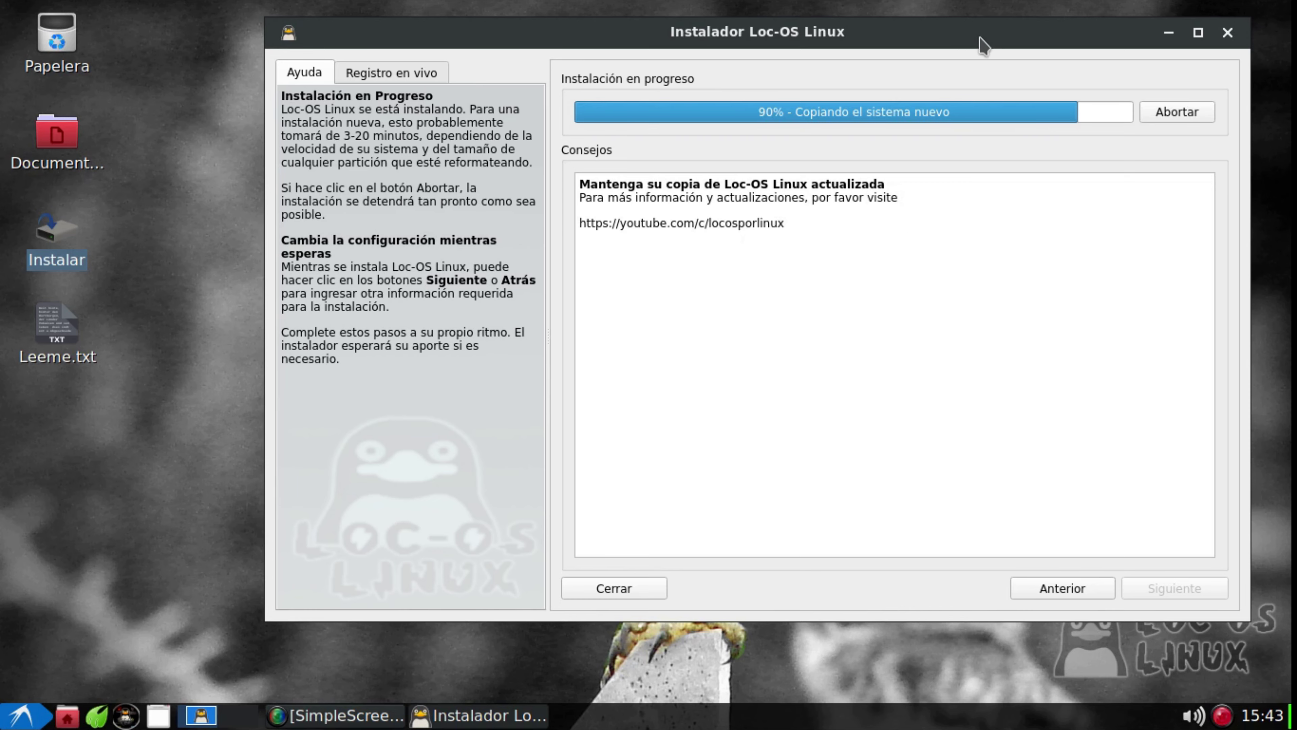
pyautogui.moveTo(985, 46); pyautogui.dragTo(854, 58)
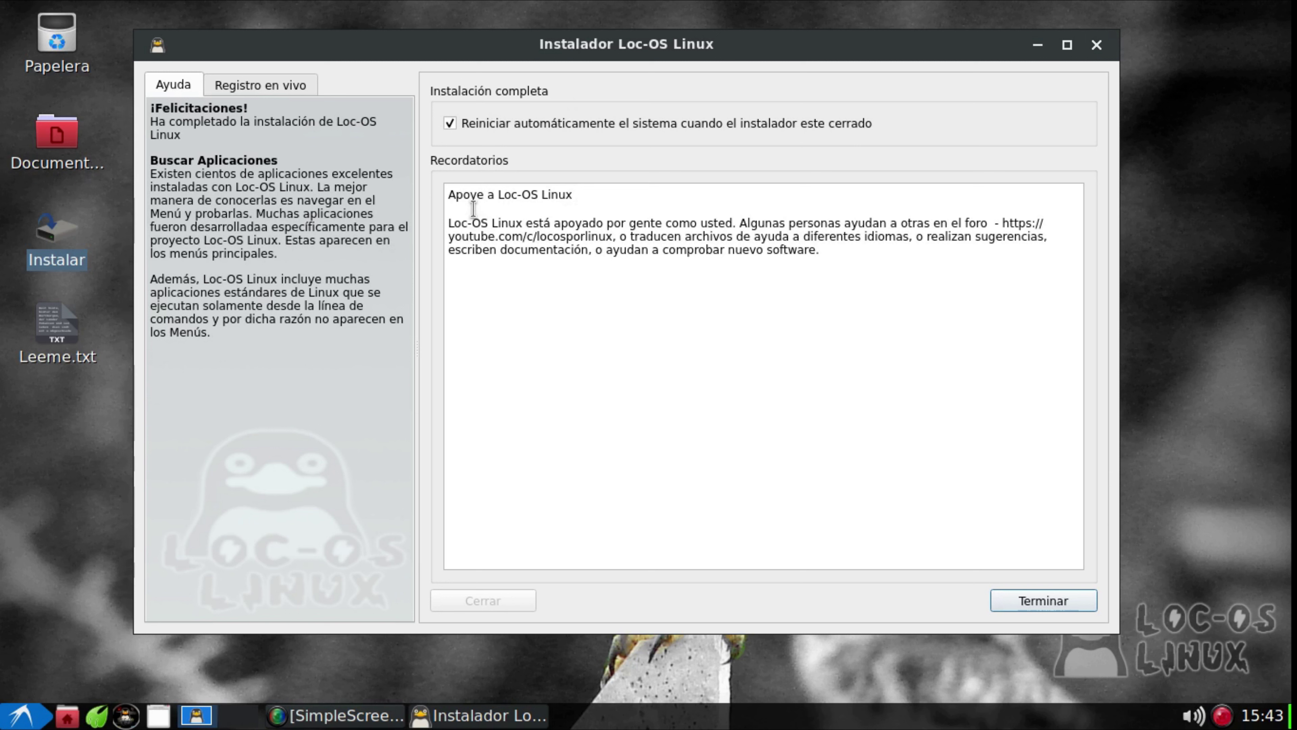
# Uncheck 'Reiniciar automáticamente el sistema', close the installer, and restore SimpleScreenRecorder from the taskbar
pyautogui.click(450, 124)
pyautogui.click(1098, 45)
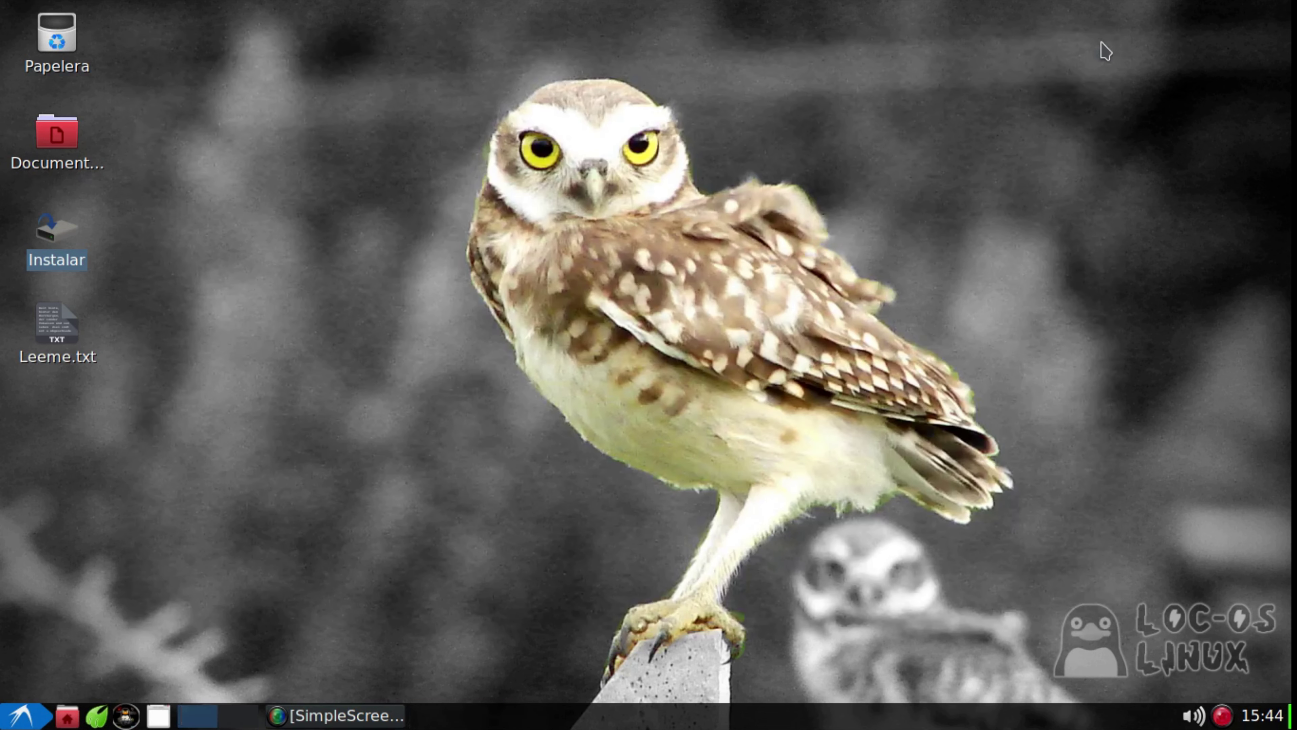
pyautogui.click(367, 710)
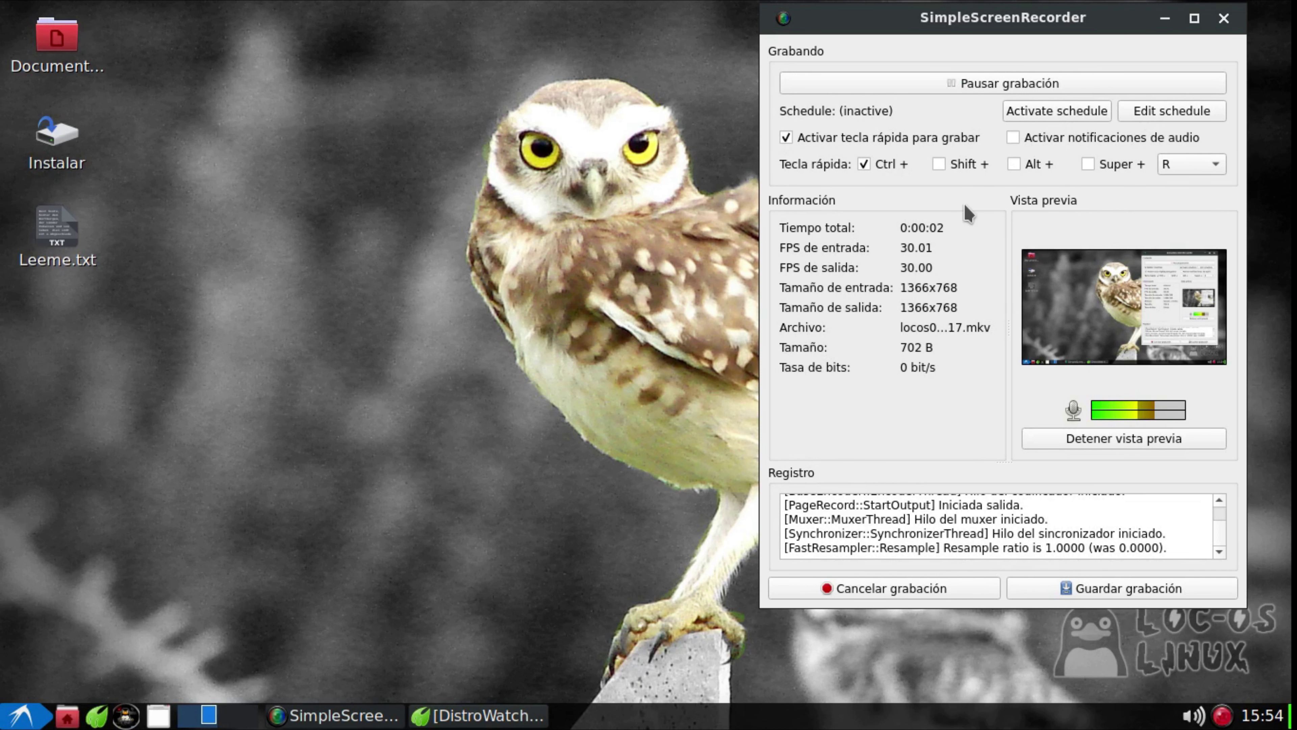
# Minimize SimpleScreenRecorder so the owl-wallpaper desktop shows while recording continues
pyautogui.click(1165, 19)
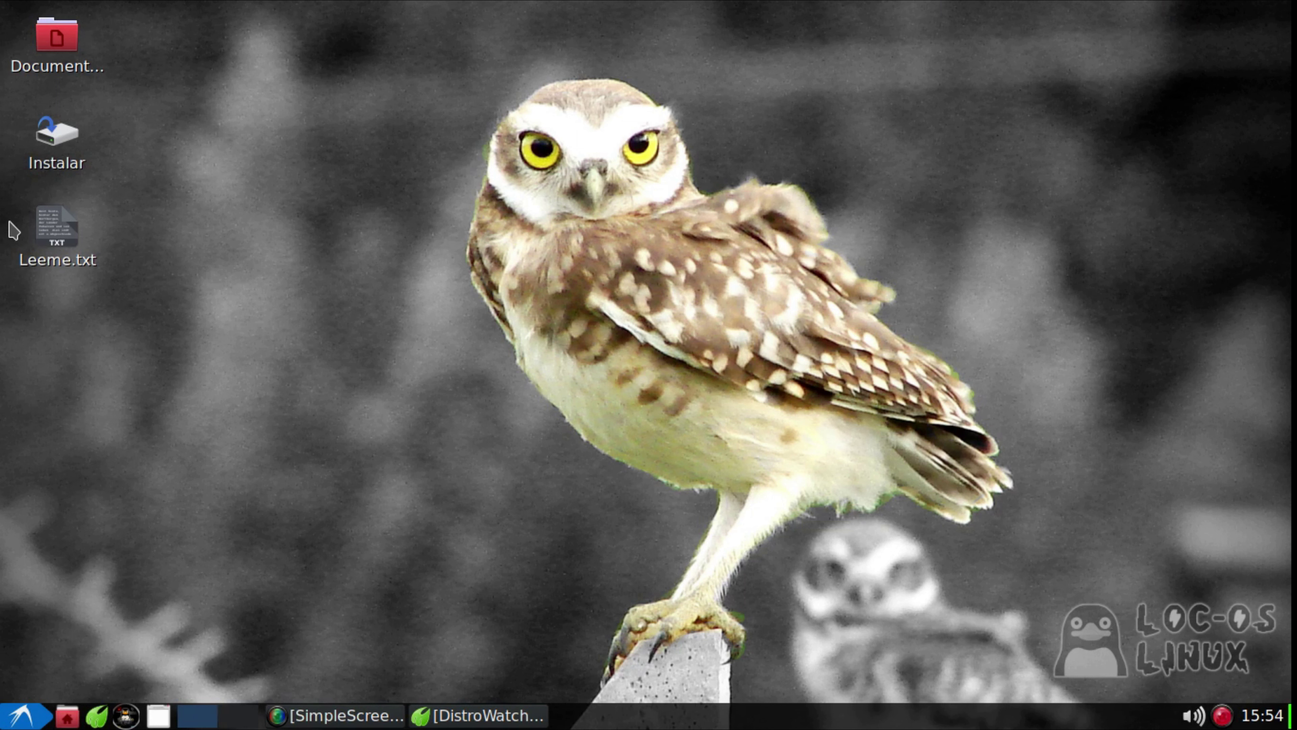
# Run the Instalar desktop script with Ejecutar and submit the root password in SudoGui
pyautogui.click(61, 142)
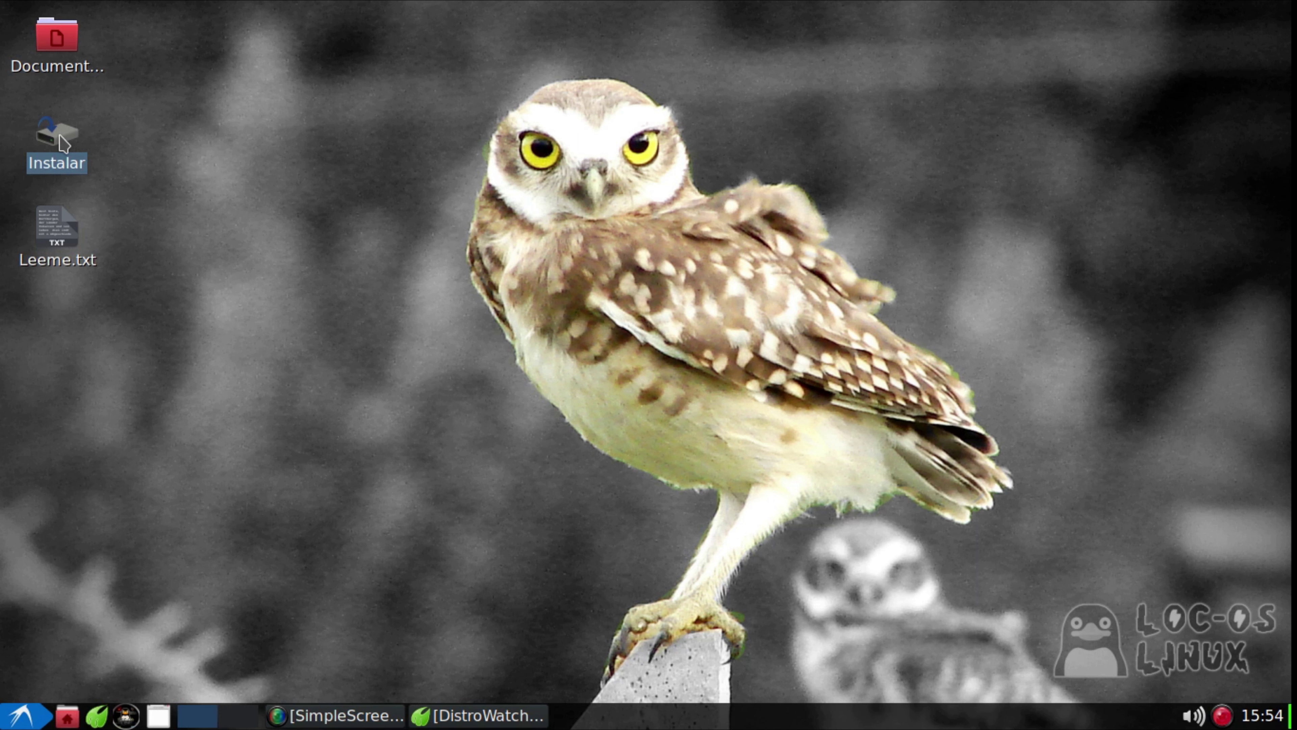
pyautogui.click(336, 247)
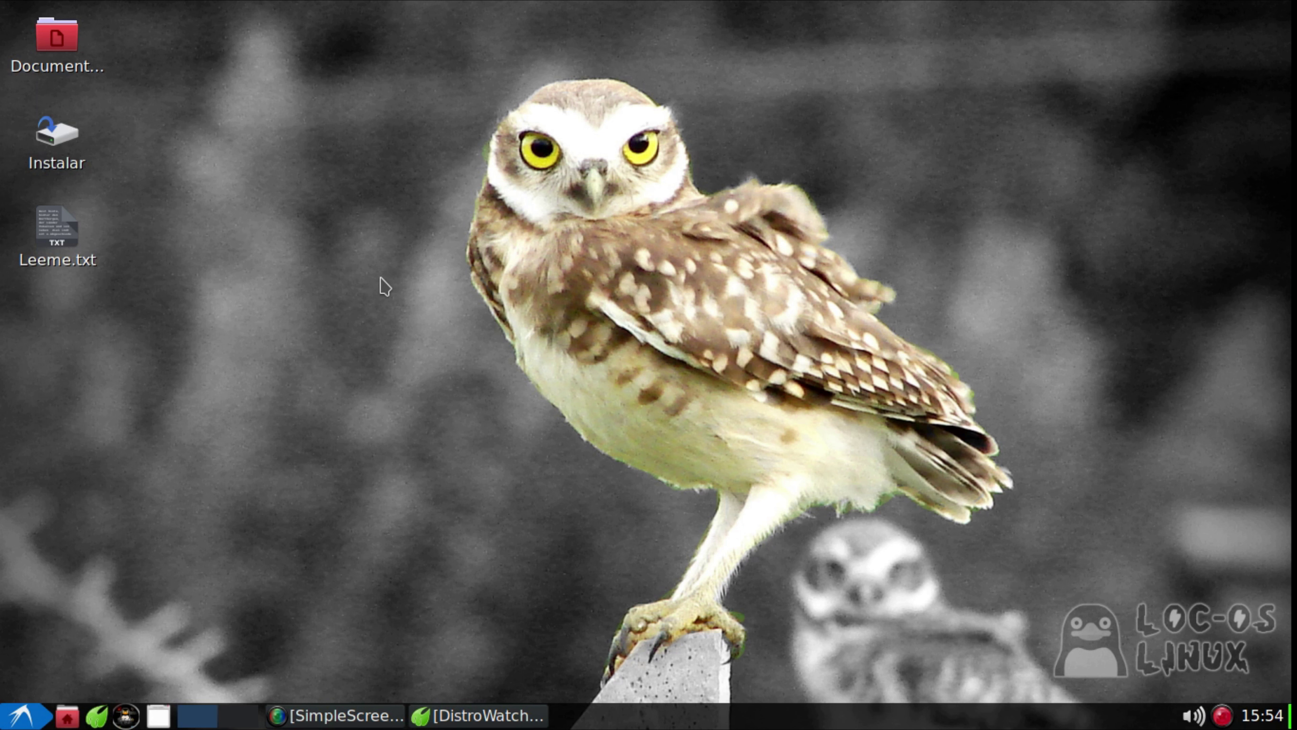
pyautogui.click(45, 141)
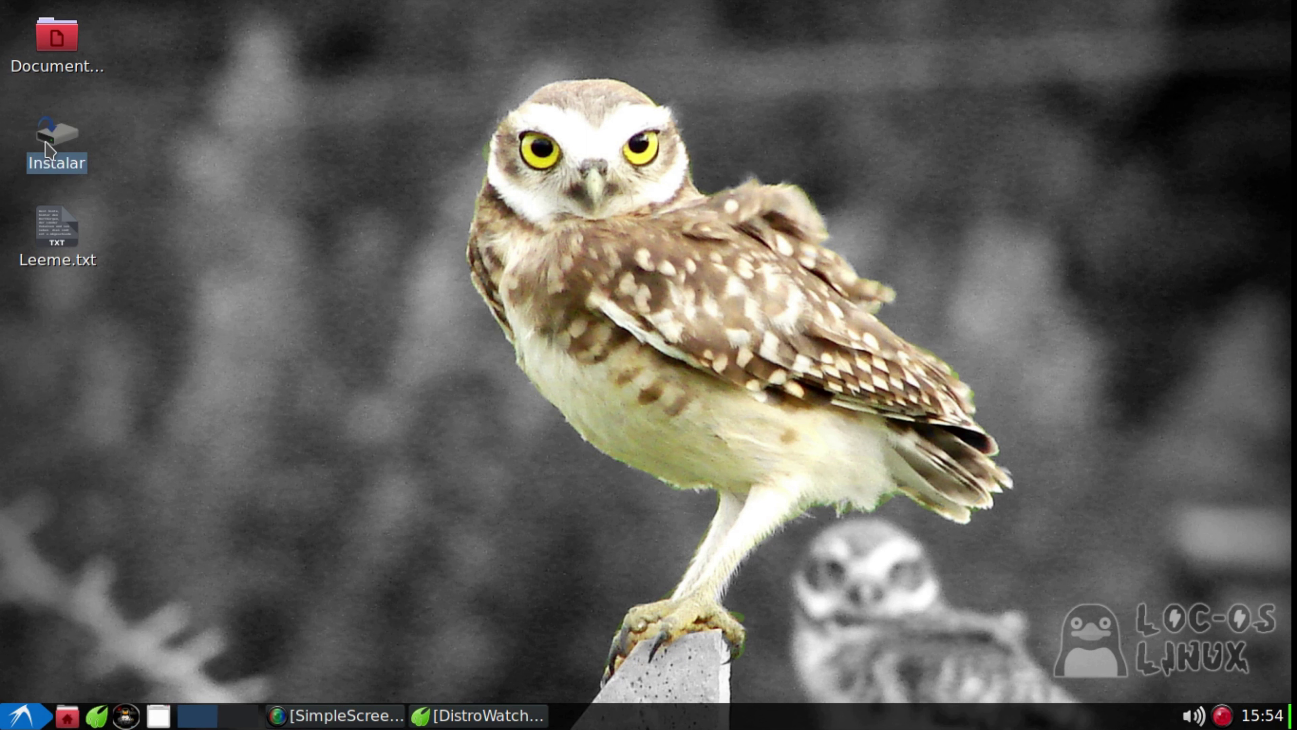
pyautogui.doubleClick(60, 146)
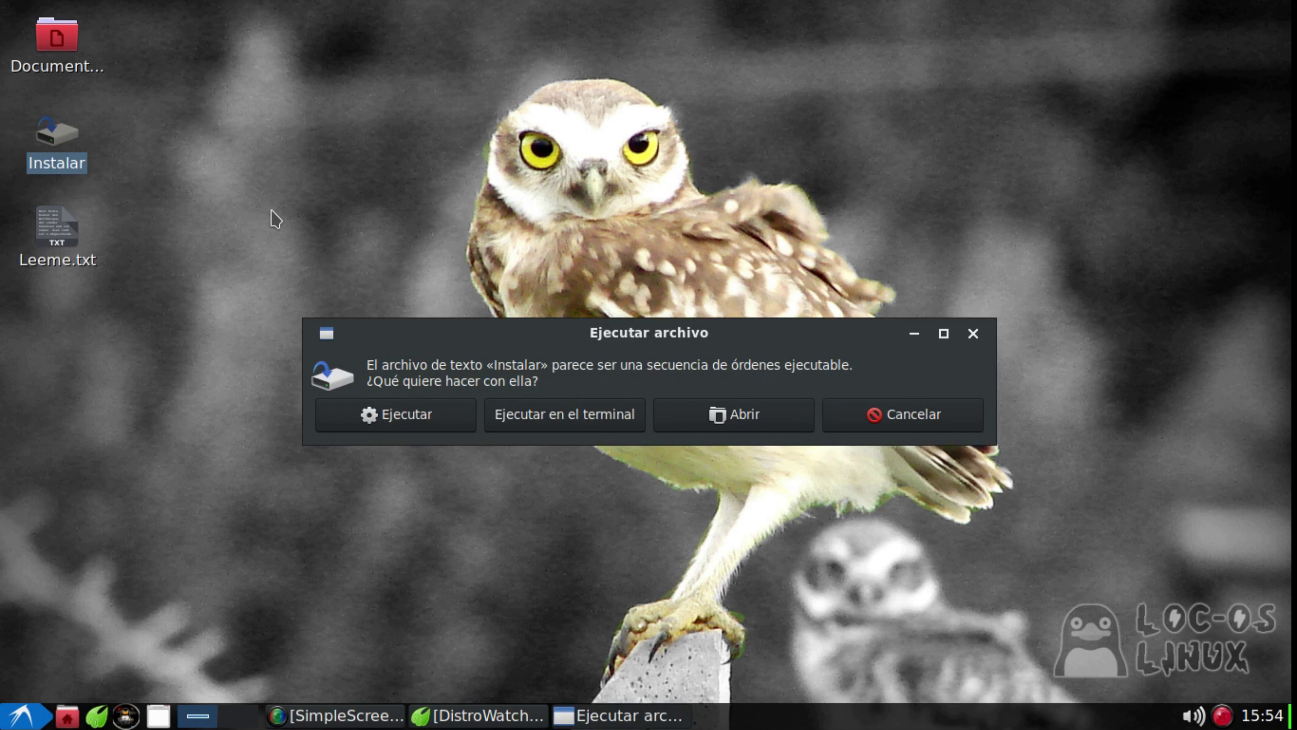
pyautogui.moveTo(652, 333); pyautogui.dragTo(677, 221)
pyautogui.click(437, 313)
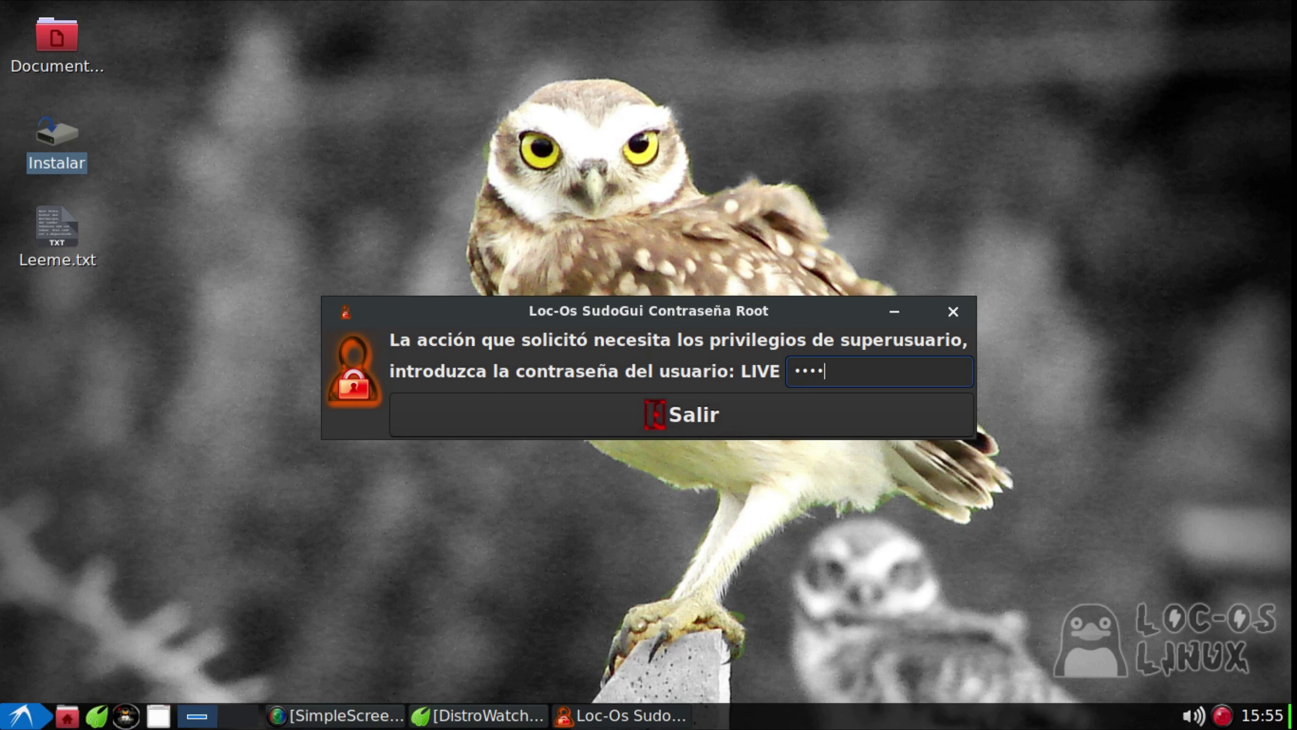
pyautogui.press('Return')
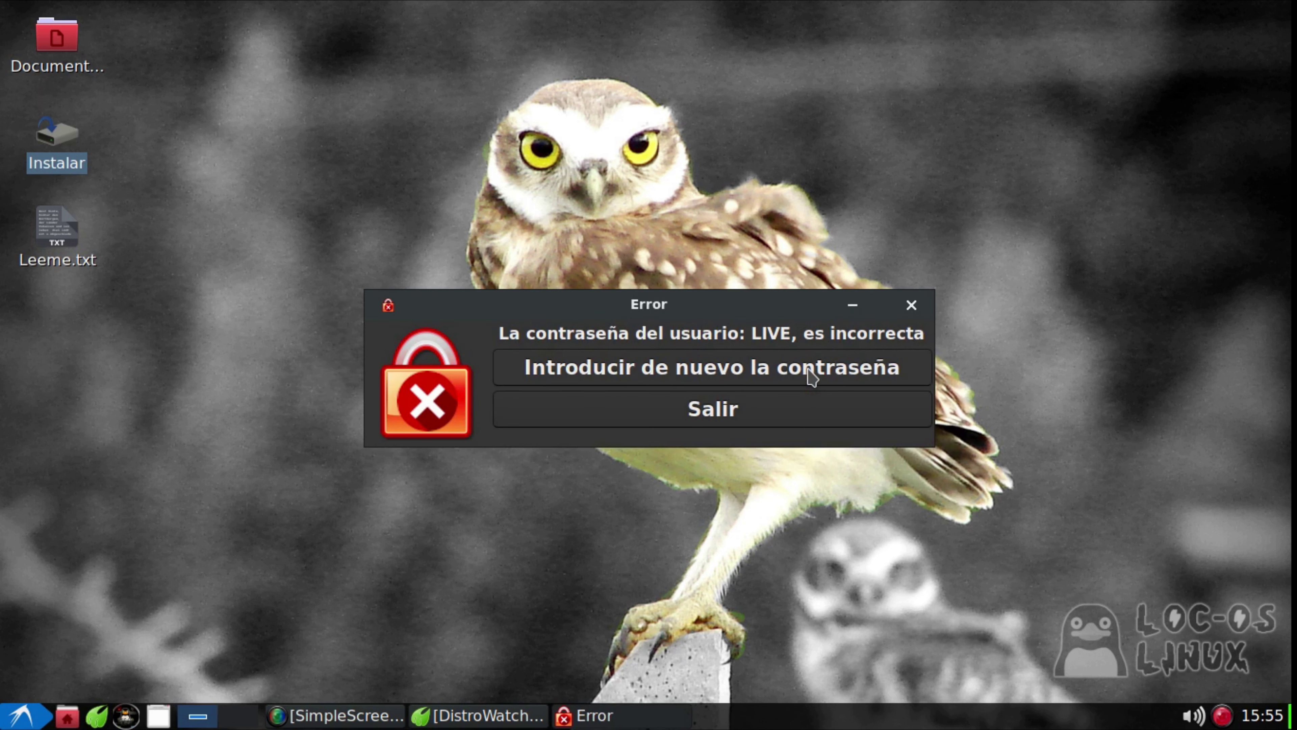
# Choose 'Introducir de nuevo la contraseña' and resubmit the root password to reach the new-user form
pyautogui.click(780, 378)
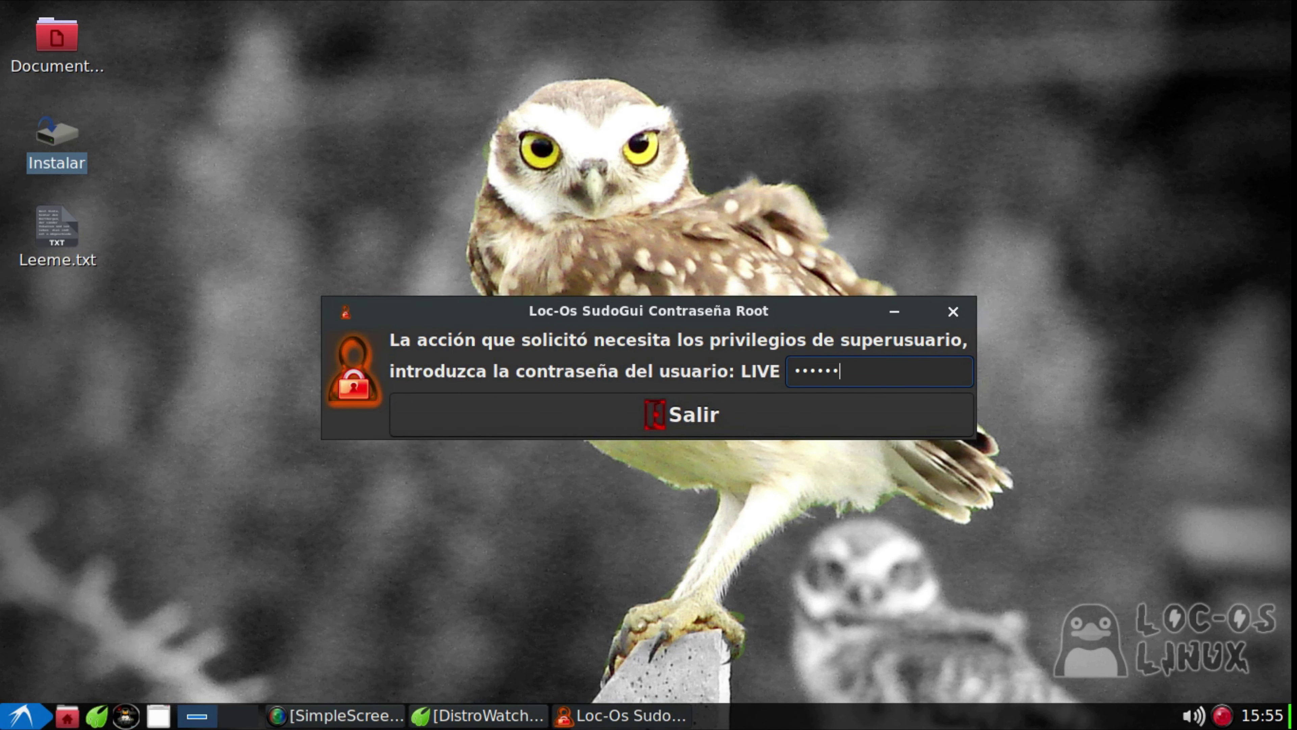
pyautogui.press('Return')
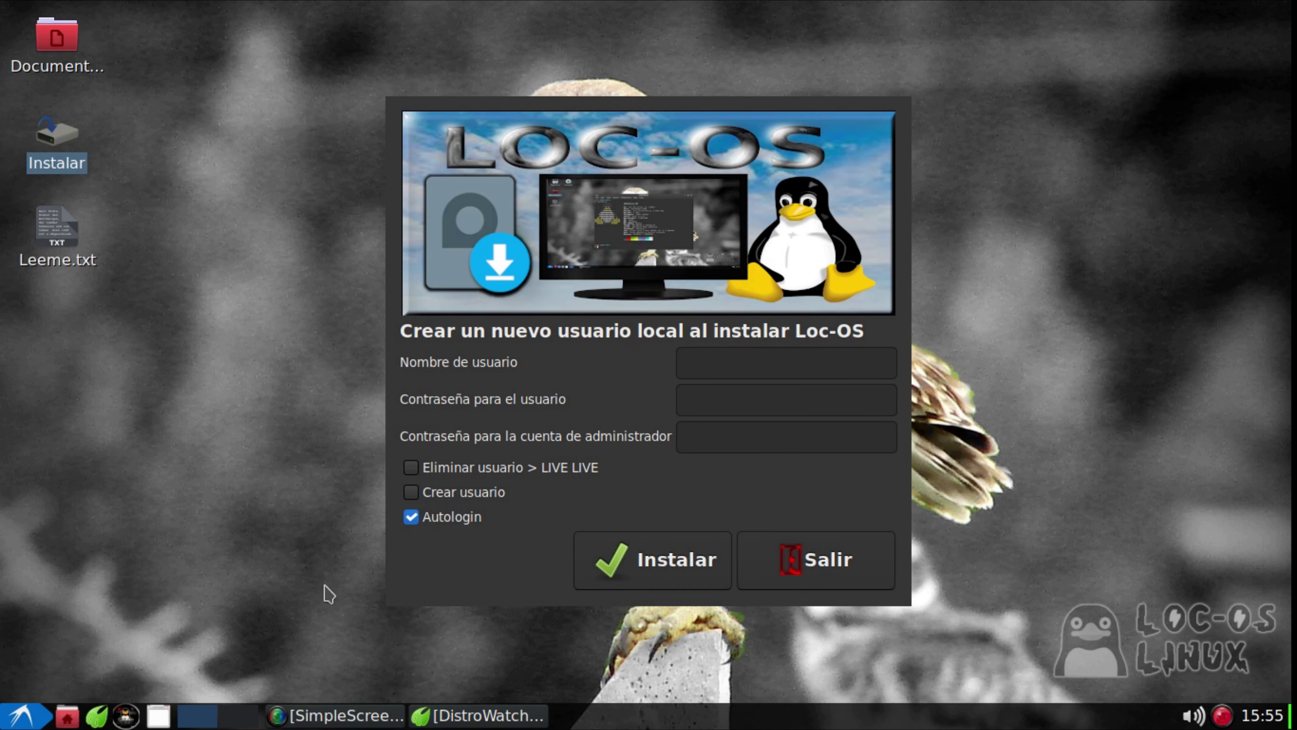
# Exit the installer's new-local-user form with Salir
pyautogui.click(864, 562)
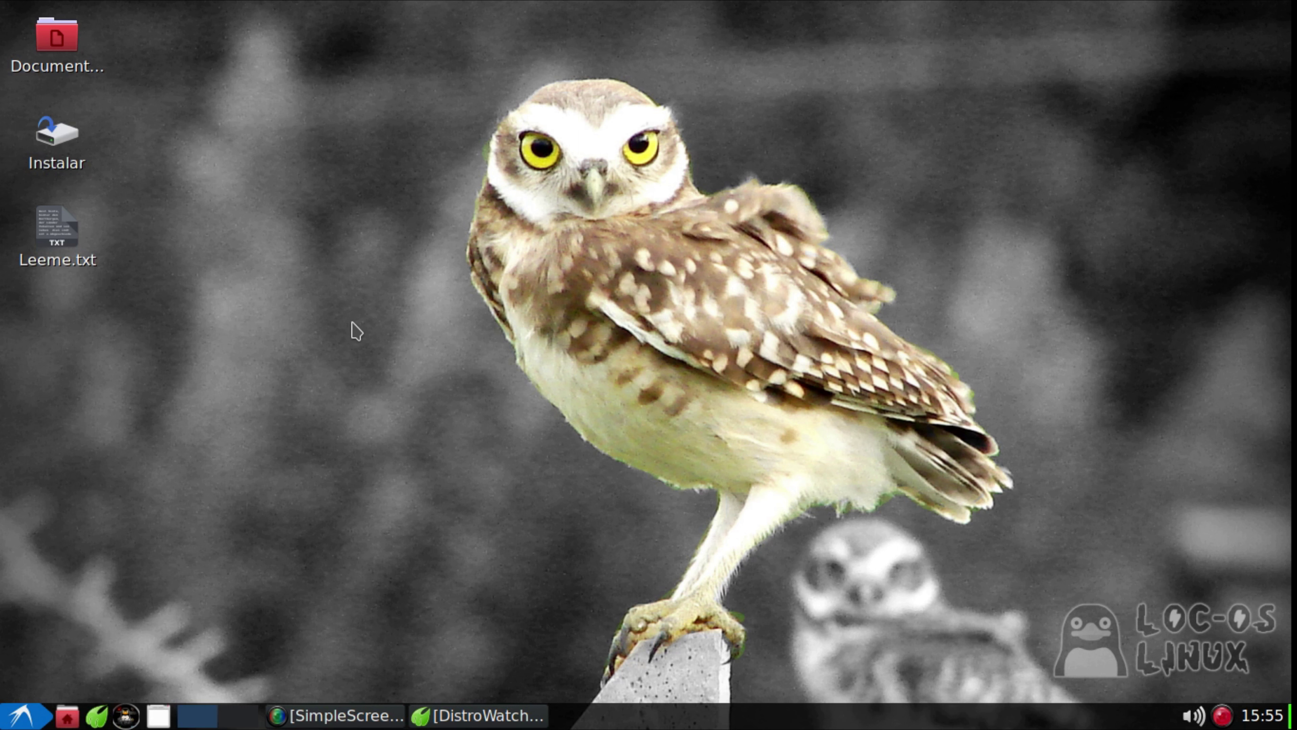
pyautogui.click(9, 723)
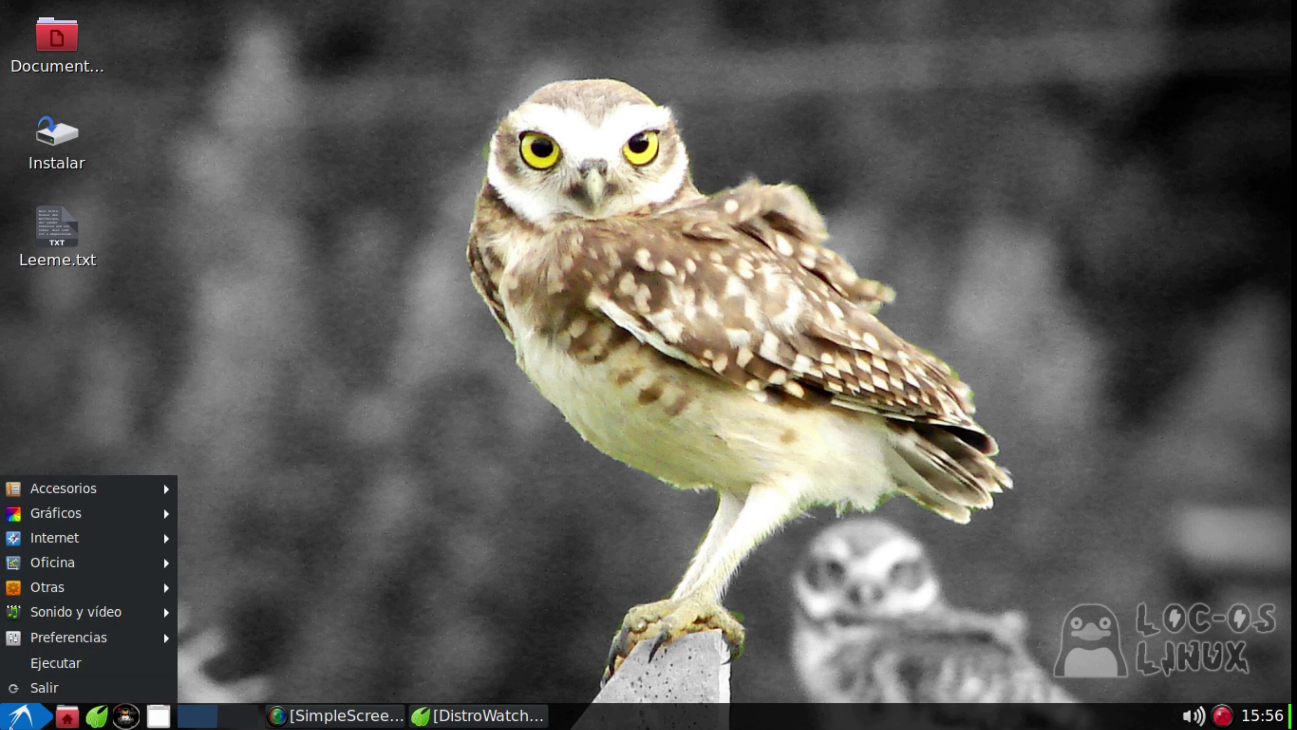
pyautogui.moveTo(55, 620)
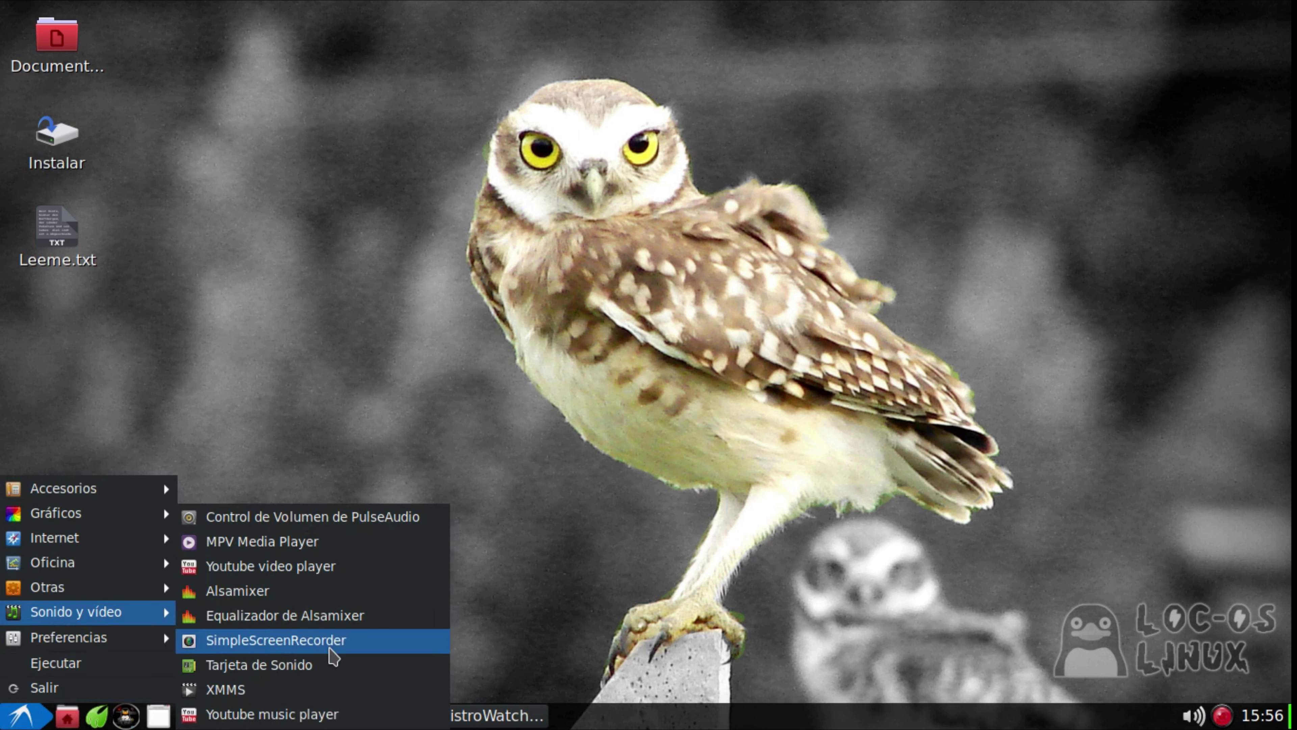
pyautogui.click(420, 371)
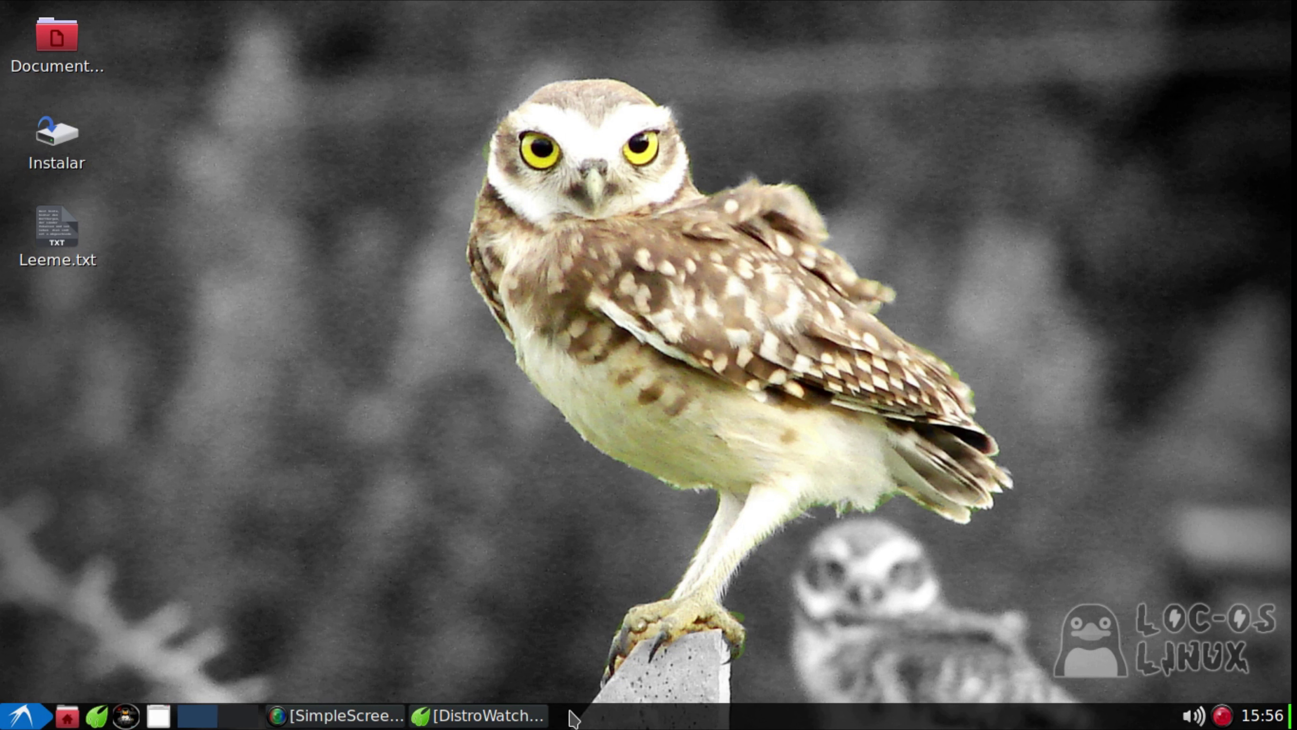
# Restore the browser, switch to the Loc-OS Linux tab, and scroll down to INFO
pyautogui.click(537, 721)
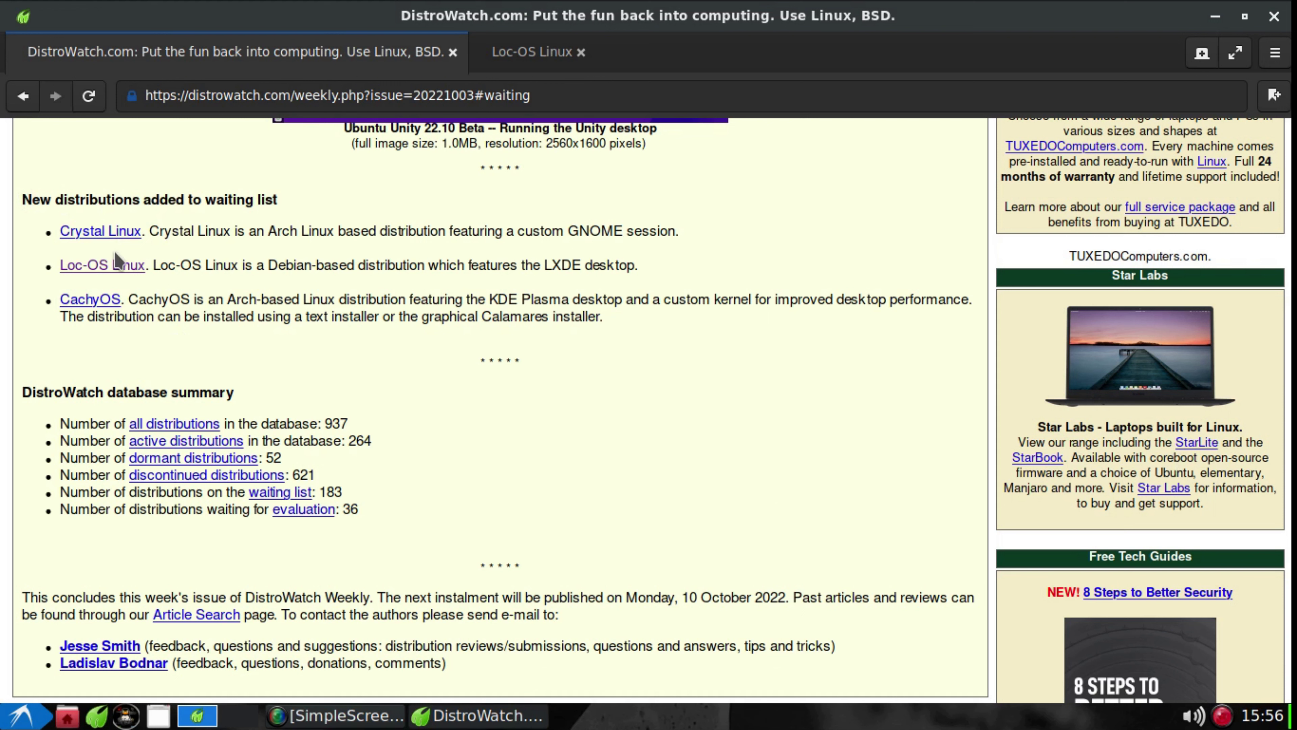
pyautogui.click(550, 58)
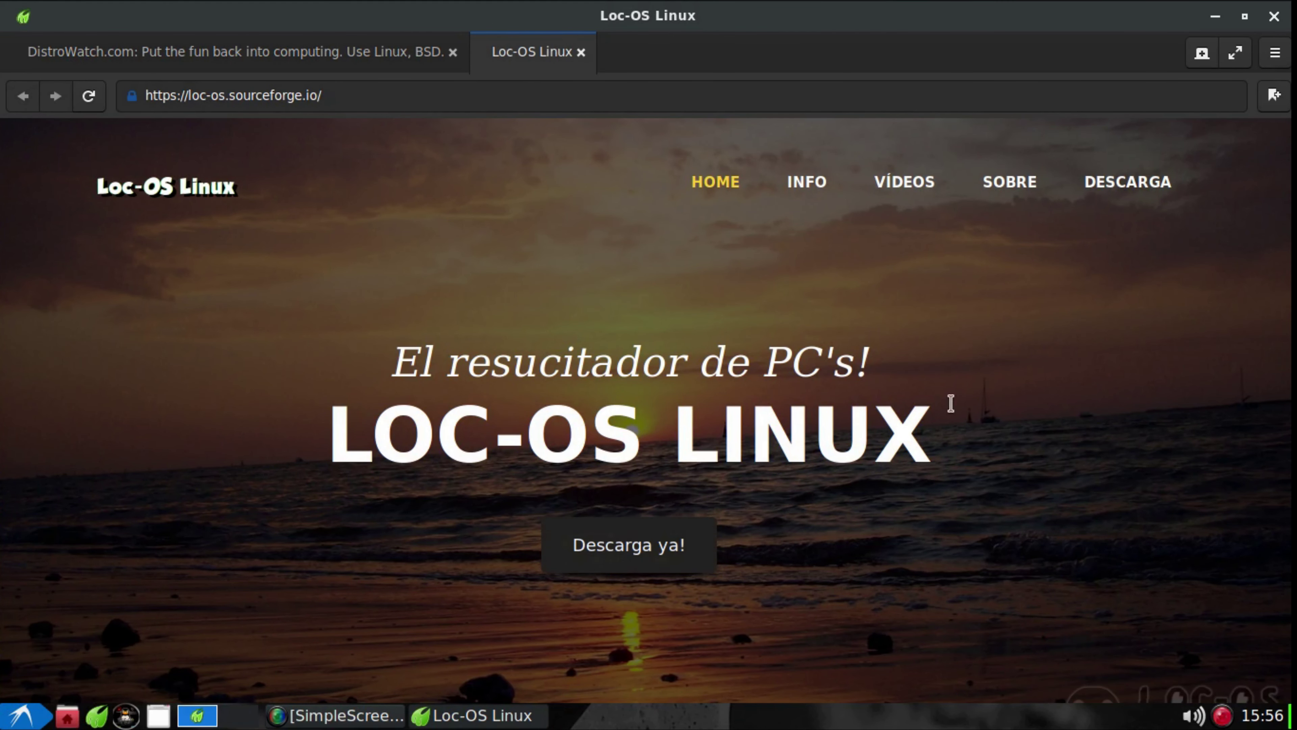
pyautogui.scroll(-10, 986, 381)
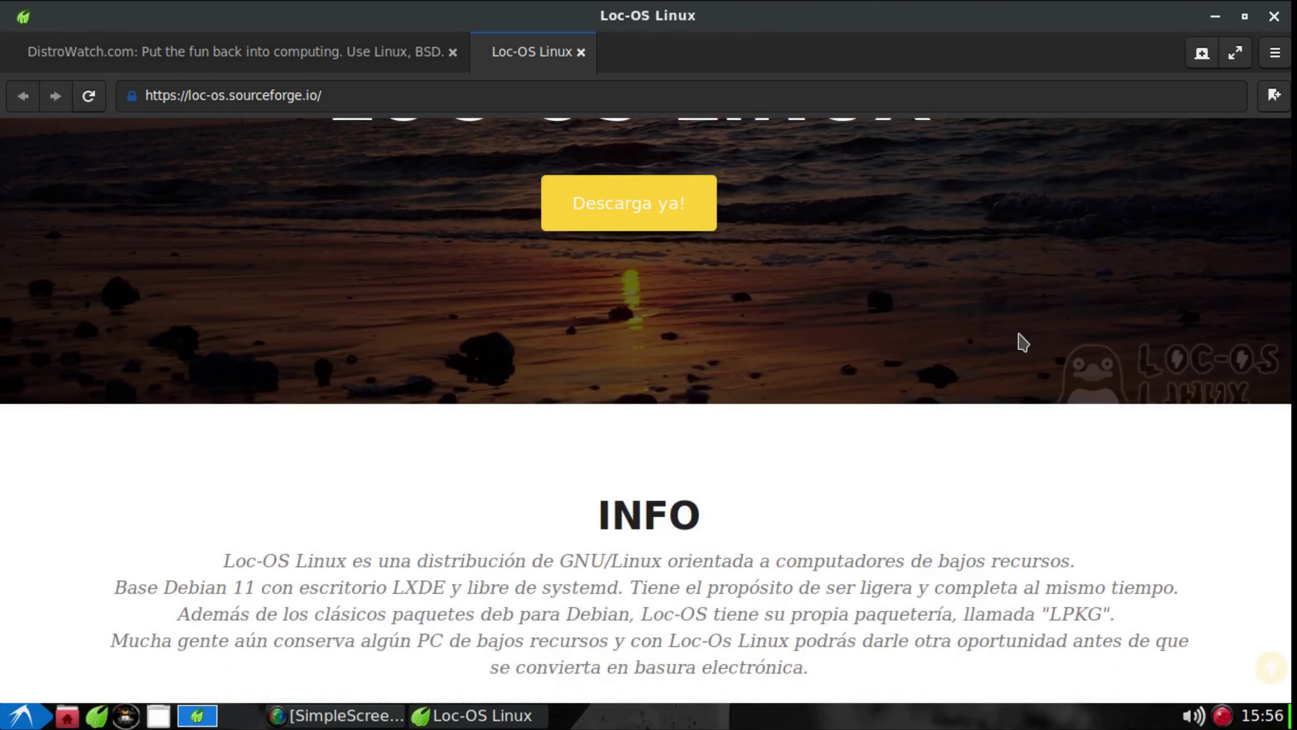
pyautogui.scroll(-2, 1015, 335)
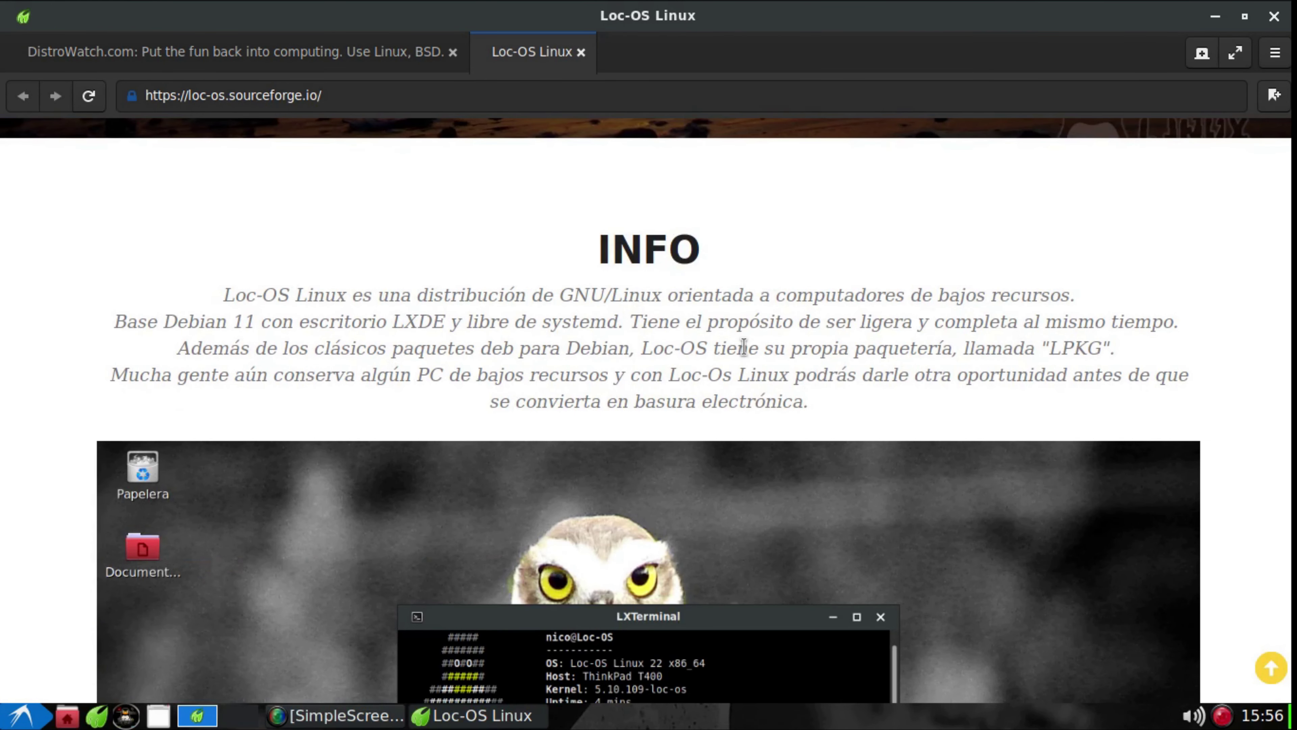
pyautogui.scroll(-1, 743, 348)
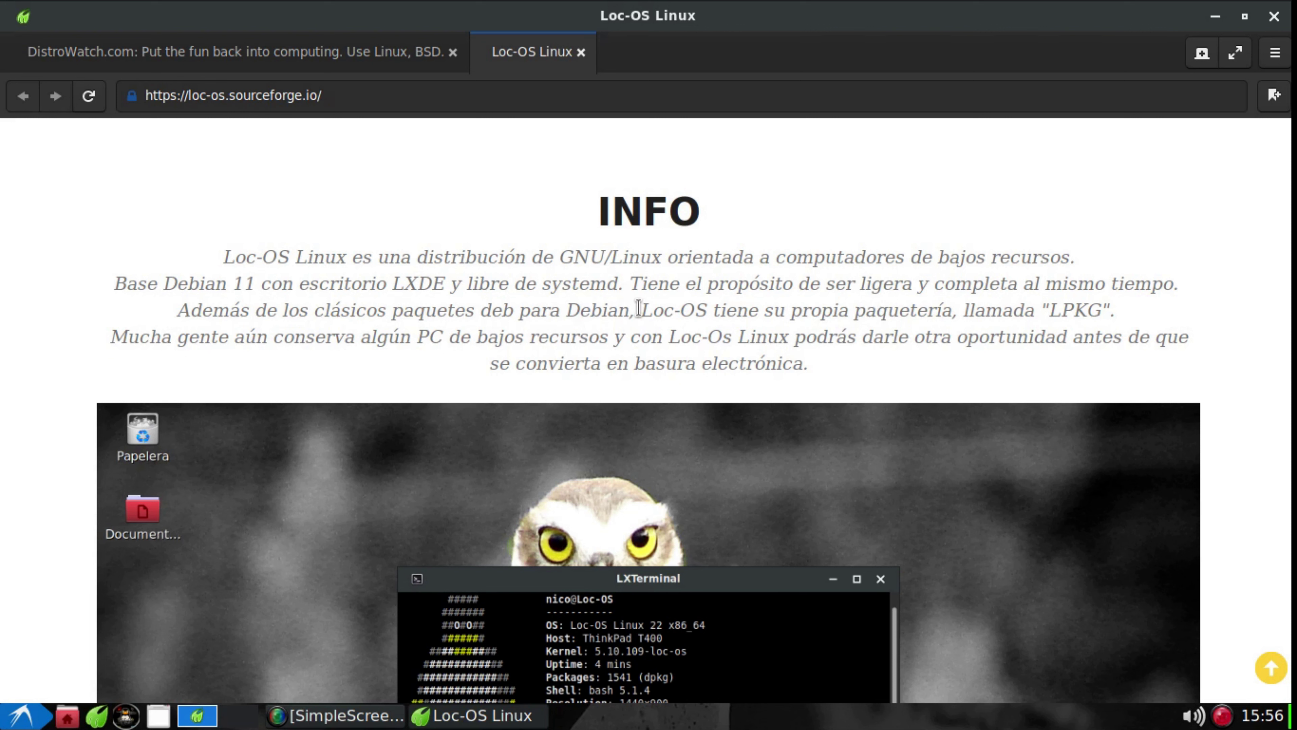
# Highlight the LPKG packaging and classic deb sentences, then scroll to the Gratis/Fácil/Seguro cards
pyautogui.moveTo(638, 308); pyautogui.dragTo(1119, 309)
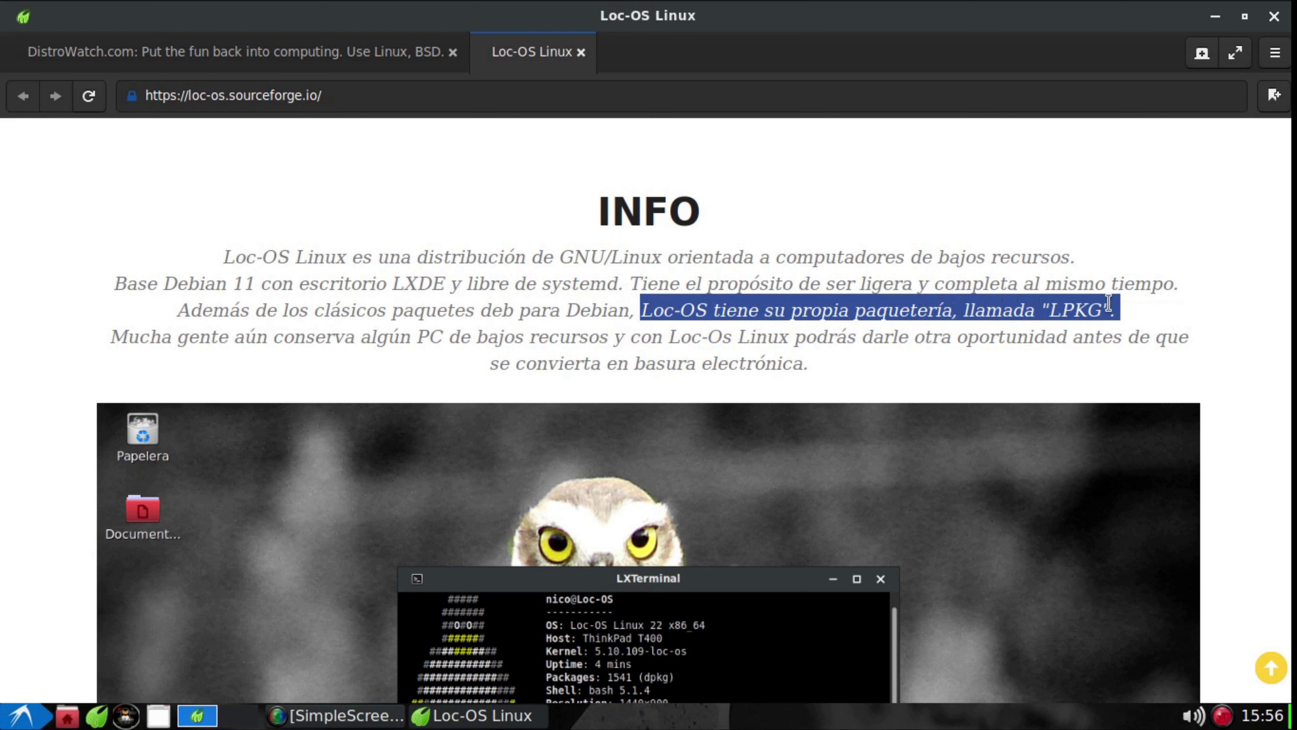
pyautogui.click(962, 310)
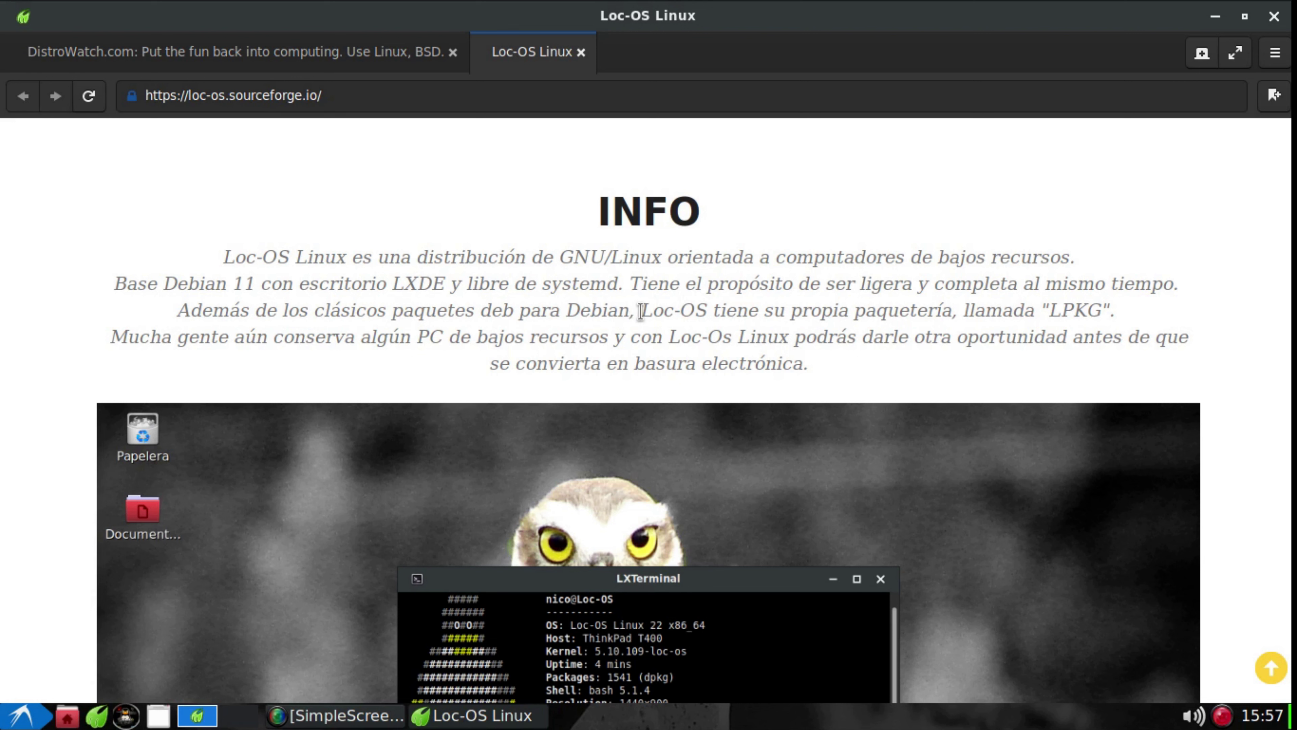
pyautogui.moveTo(640, 311); pyautogui.dragTo(1134, 306)
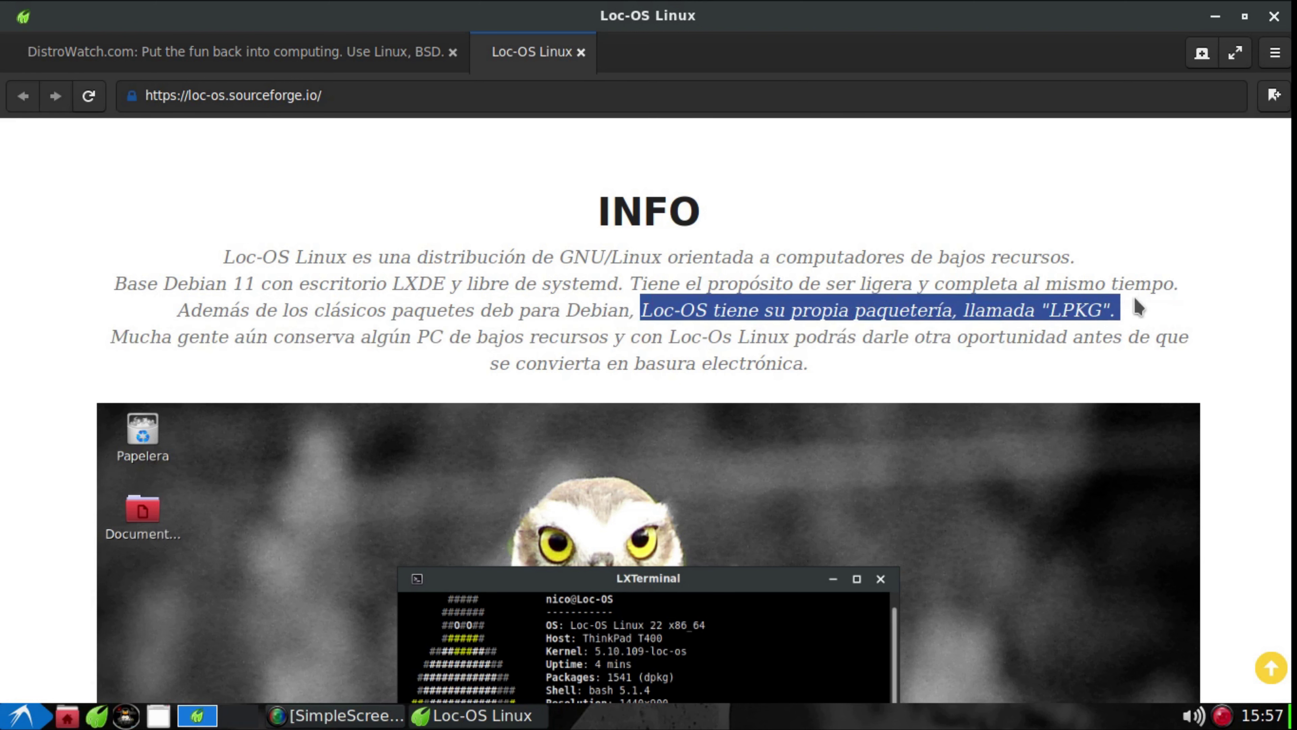
pyautogui.click(1138, 291)
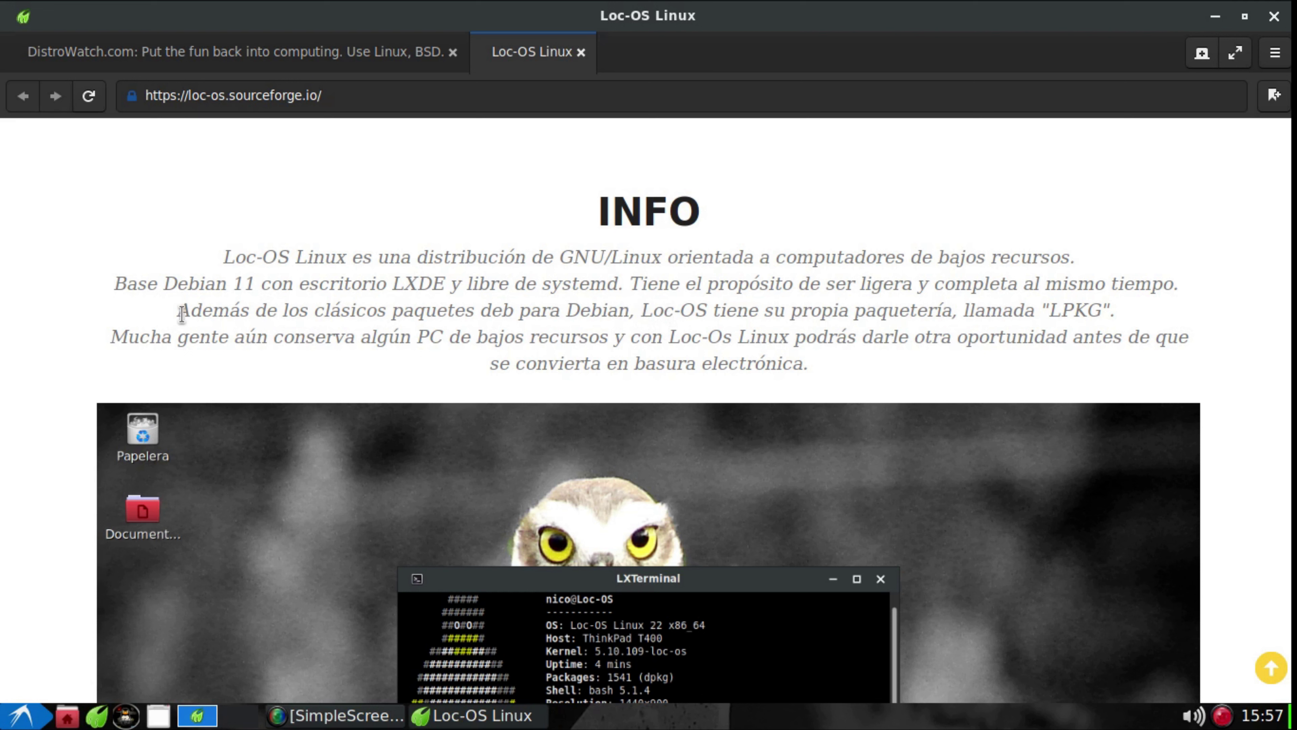
pyautogui.moveTo(182, 313); pyautogui.dragTo(1127, 317)
pyautogui.click(641, 312)
pyautogui.click(1126, 317)
pyautogui.scroll(-3, 811, 318)
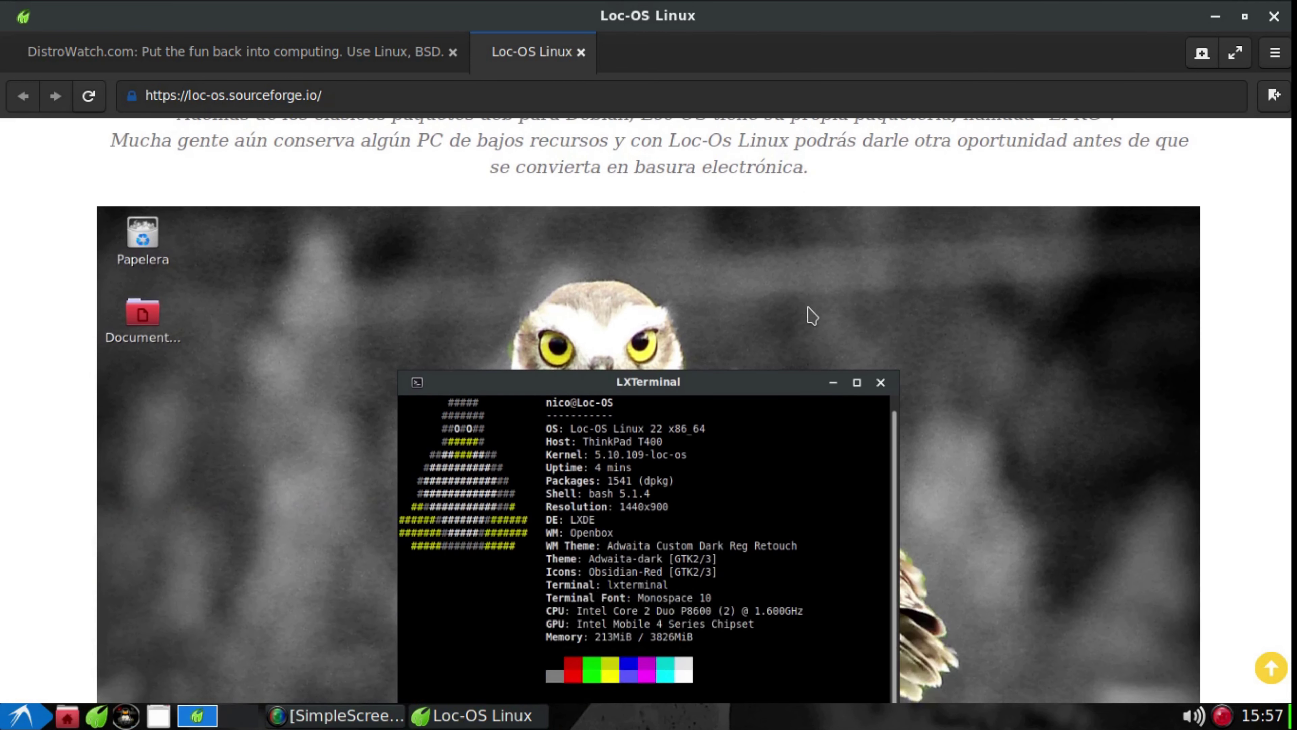
pyautogui.scroll(-12, 812, 317)
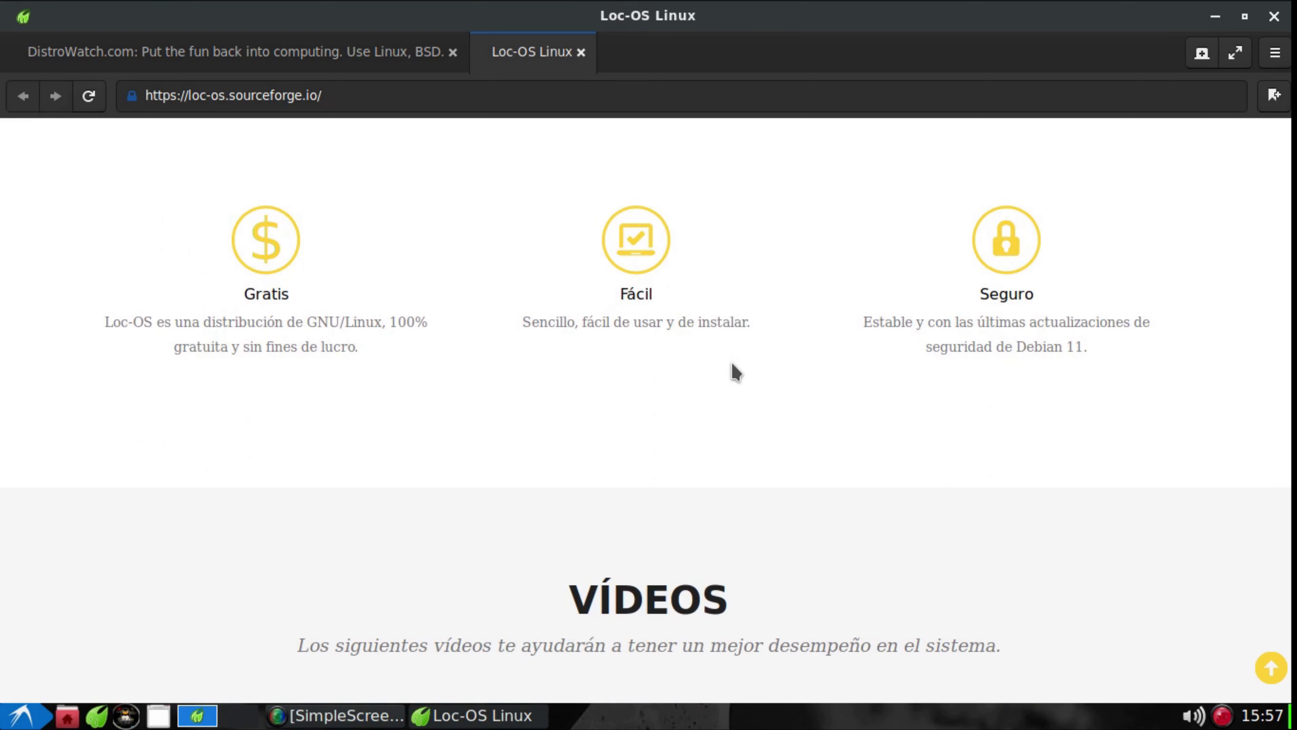
# Scroll to the 'Libre de systemd' feature and repeatedly select the word 'systemd' in its heading
pyautogui.scroll(-2, 1011, 281)
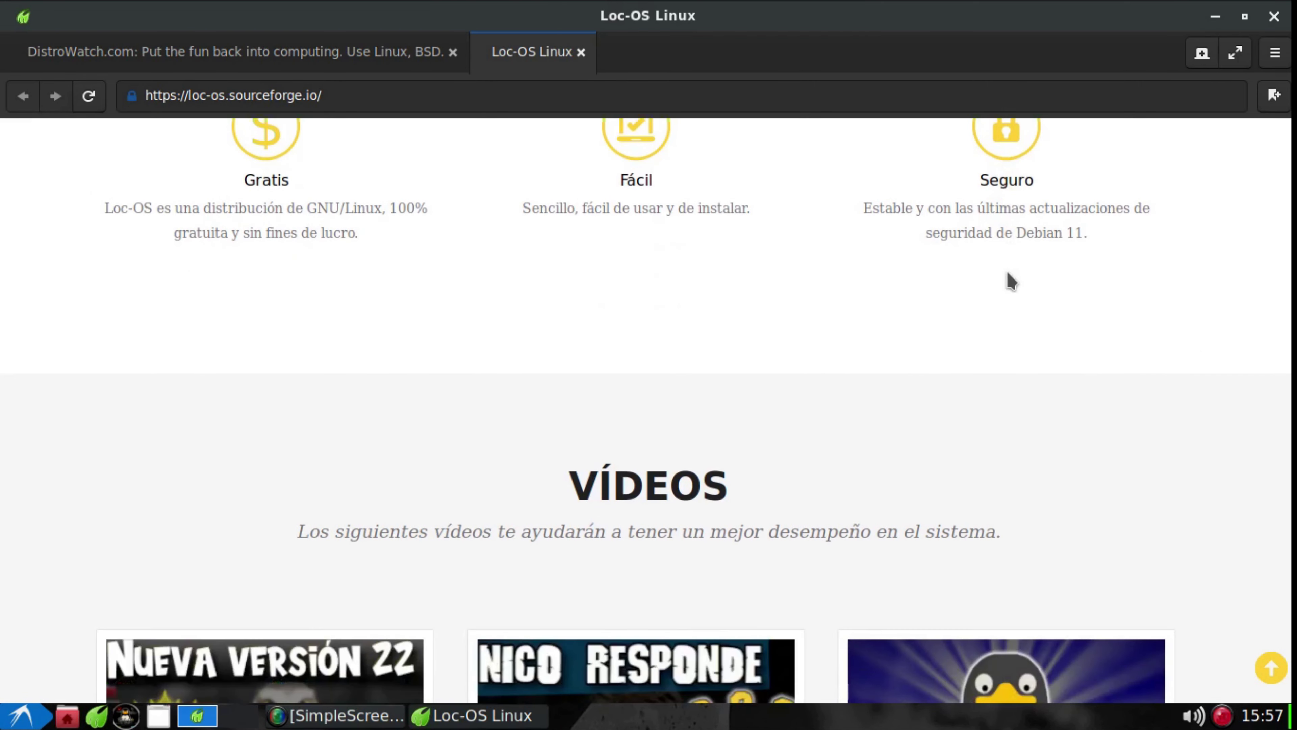
pyautogui.scroll(-5, 1011, 281)
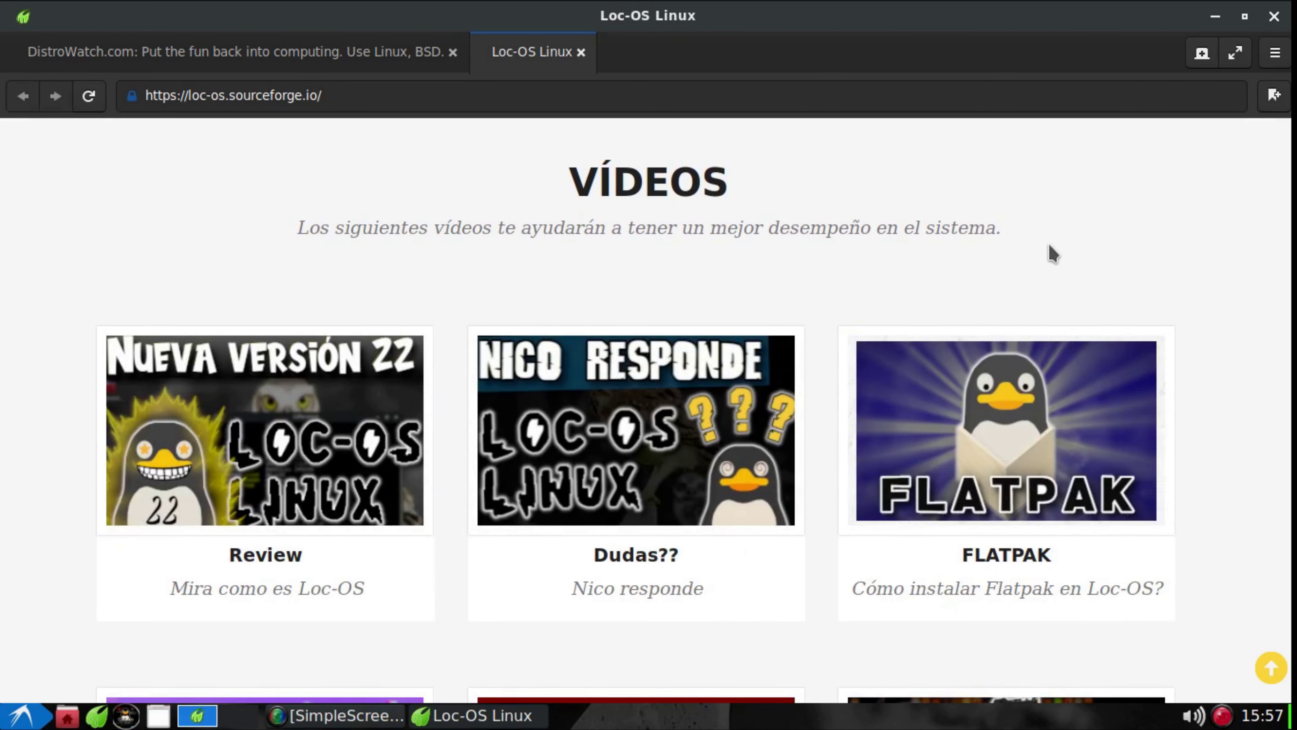
pyautogui.scroll(-3, 904, 227)
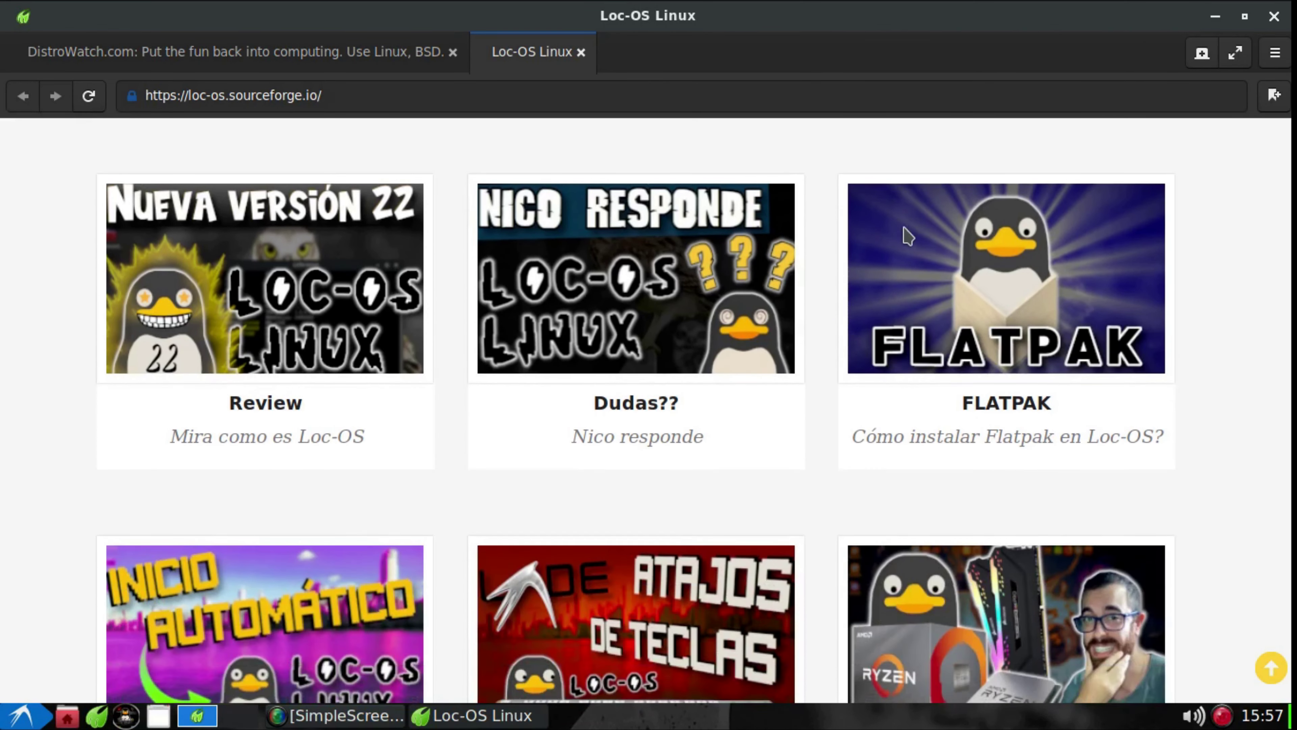
pyautogui.scroll(-4, 906, 235)
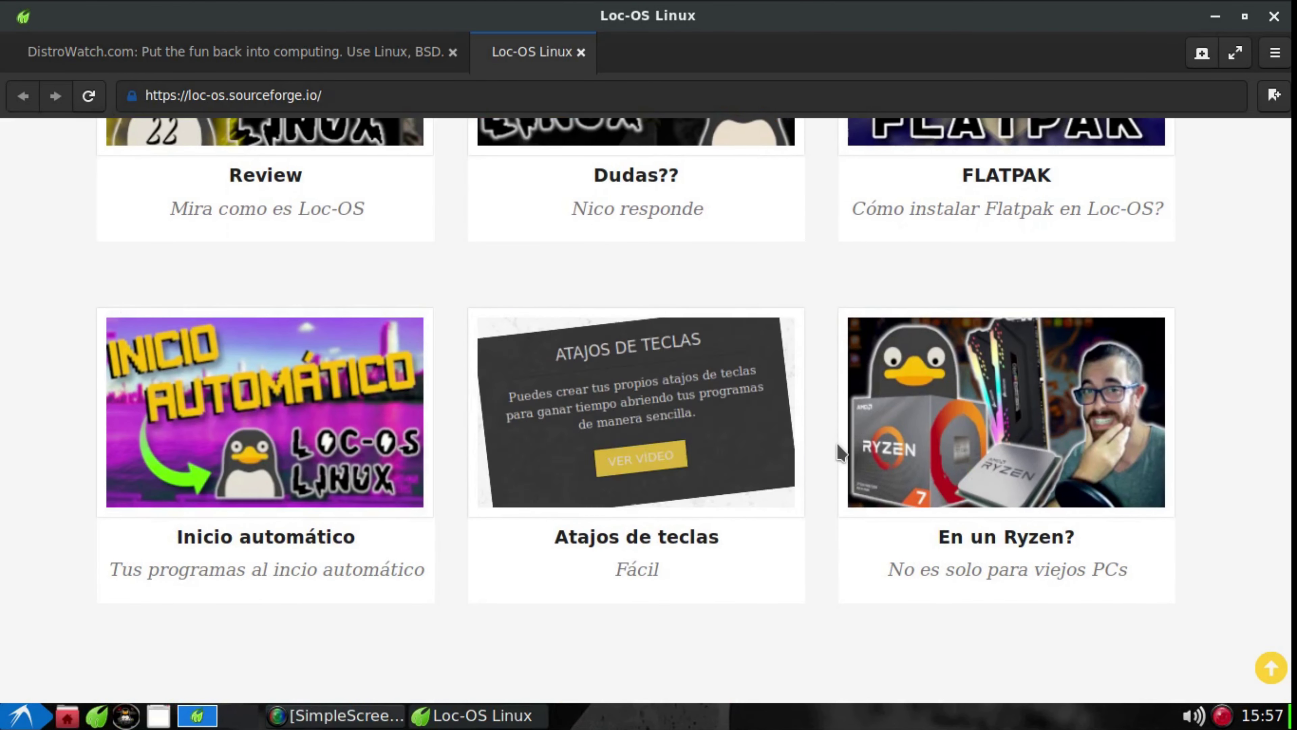
pyautogui.scroll(-2, 1230, 371)
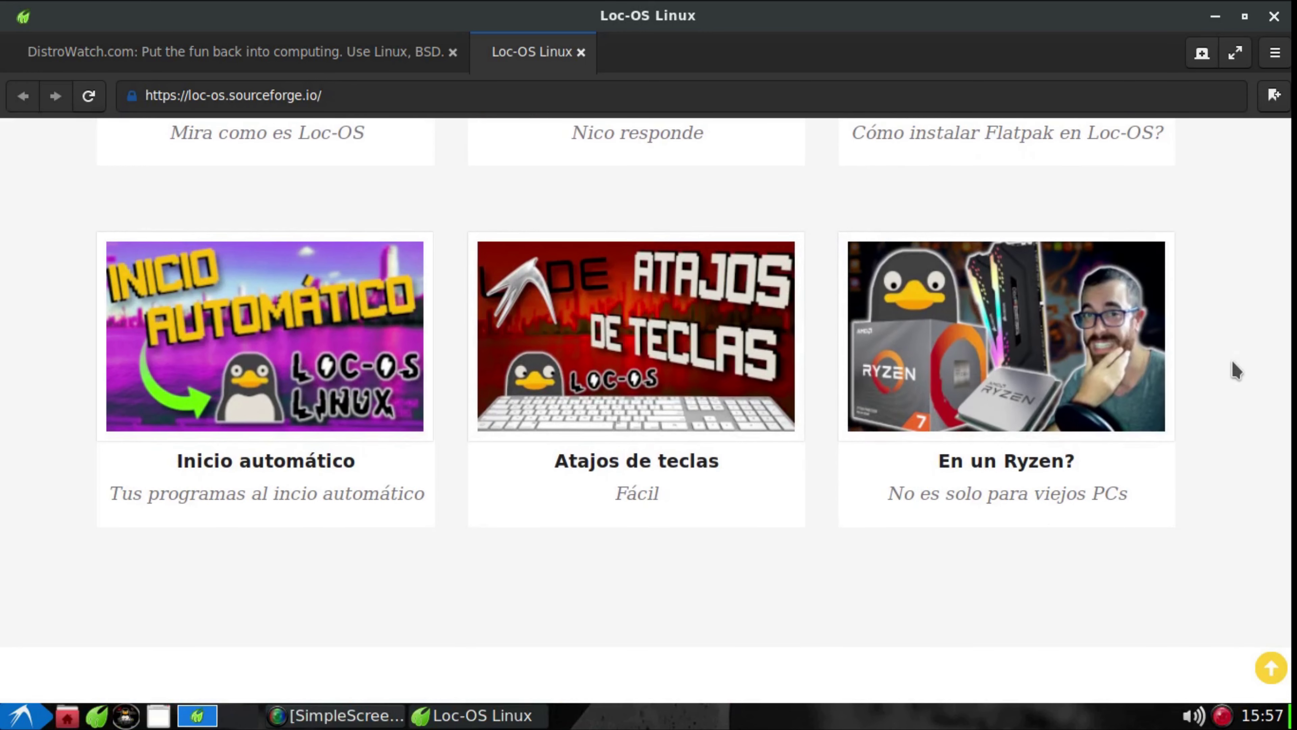
pyautogui.scroll(-8, 1236, 371)
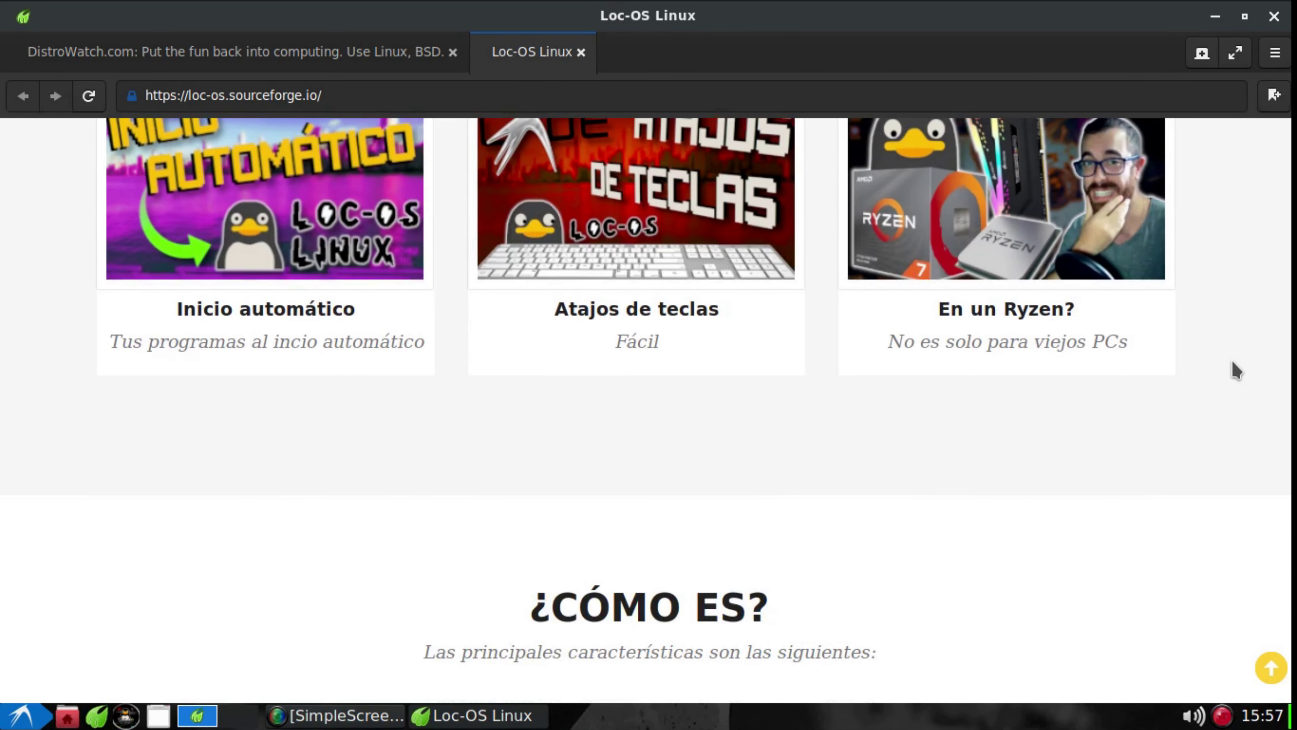
pyautogui.scroll(-3, 949, 399)
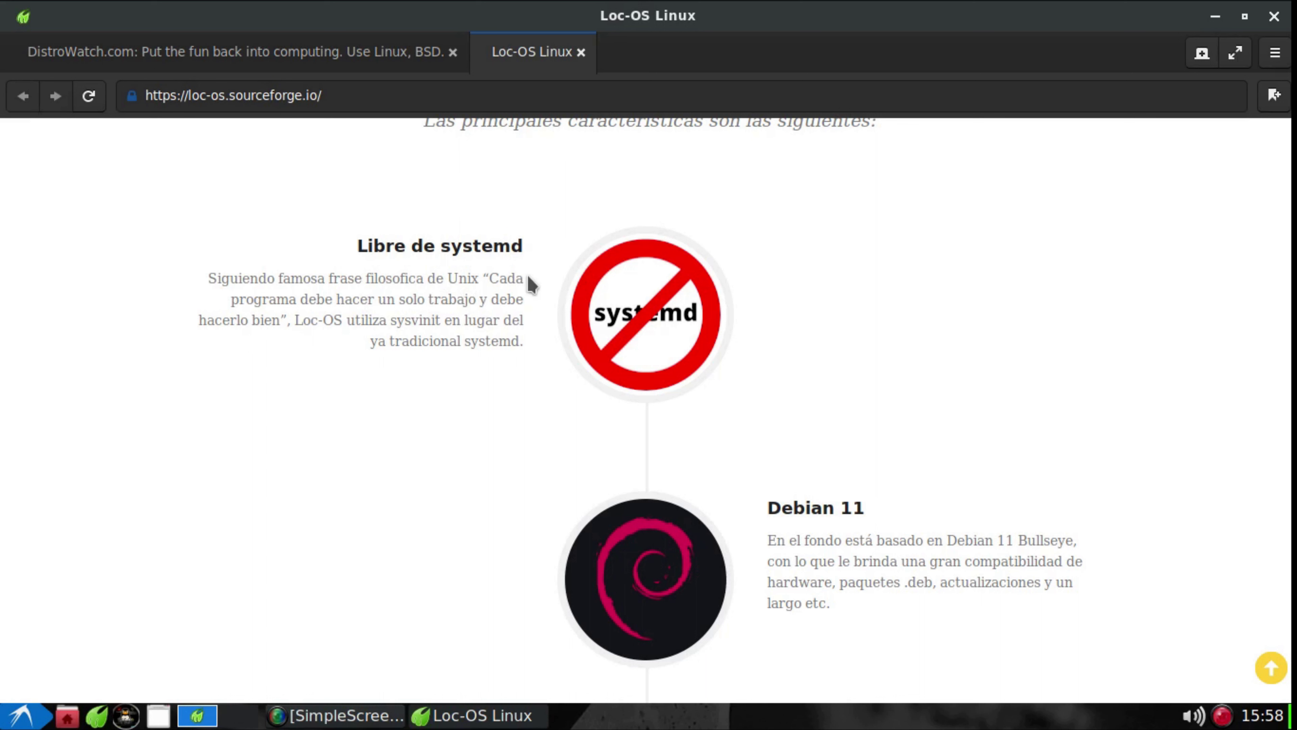
pyautogui.doubleClick(494, 249)
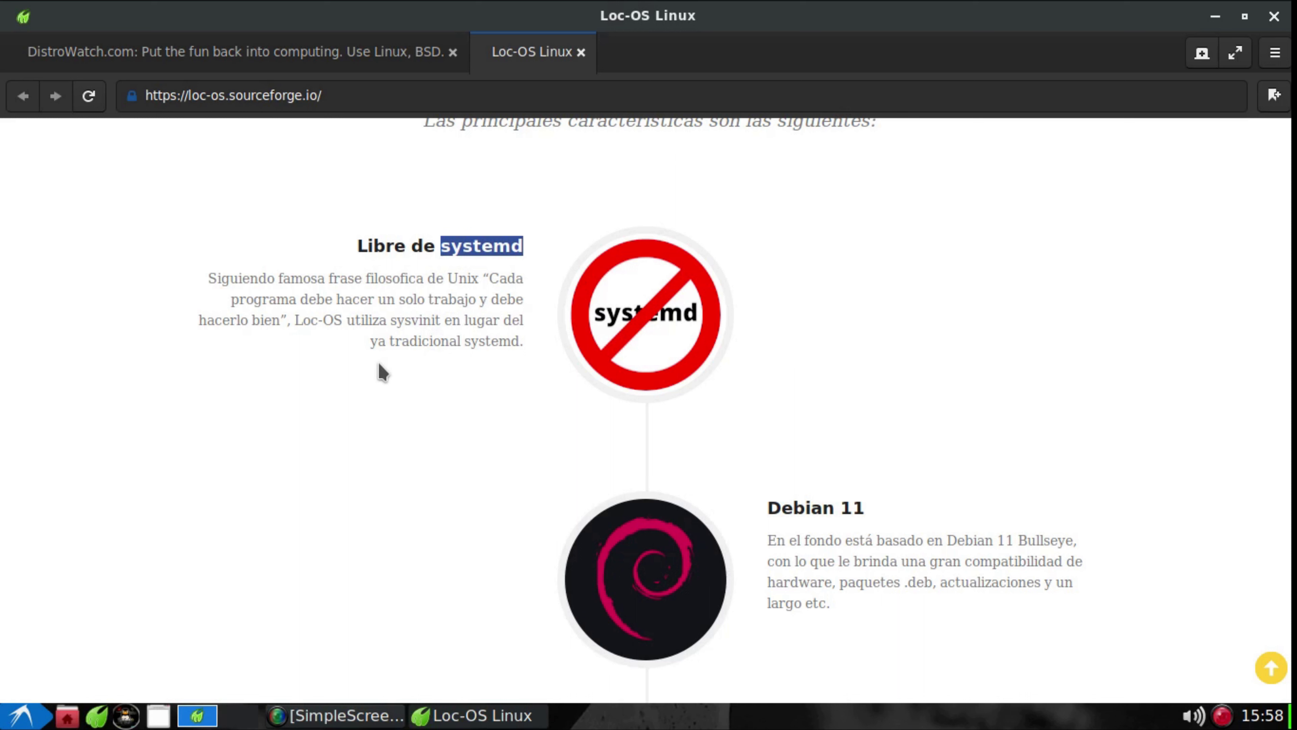
pyautogui.click(479, 295)
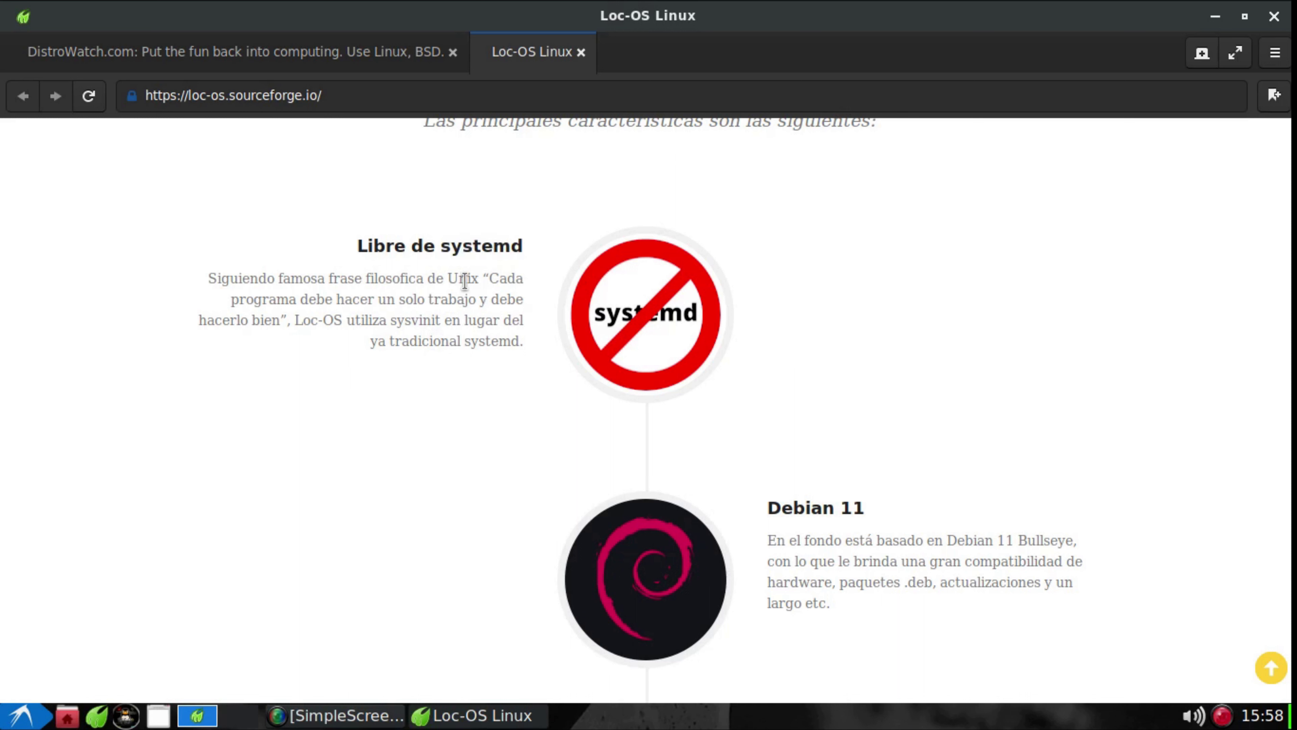
pyautogui.doubleClick(480, 246)
pyautogui.click(430, 323)
pyautogui.doubleClick(473, 246)
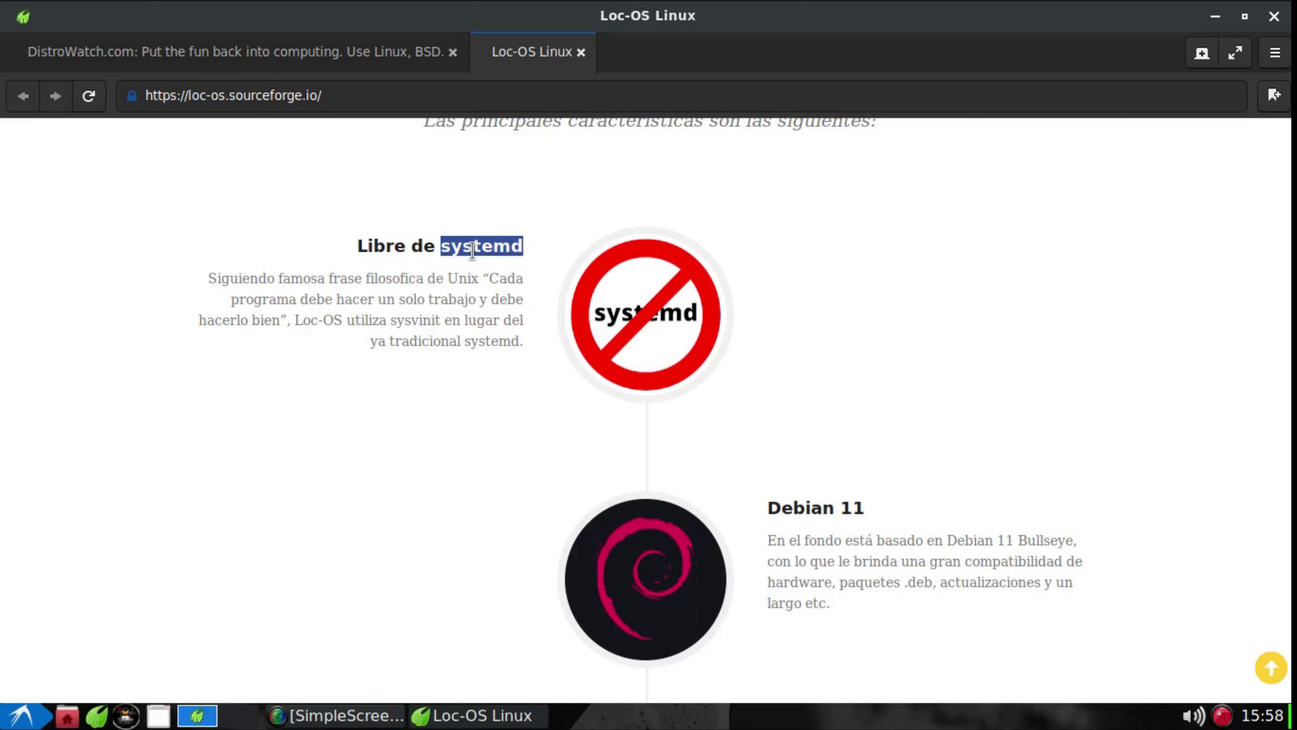
pyautogui.click(439, 321)
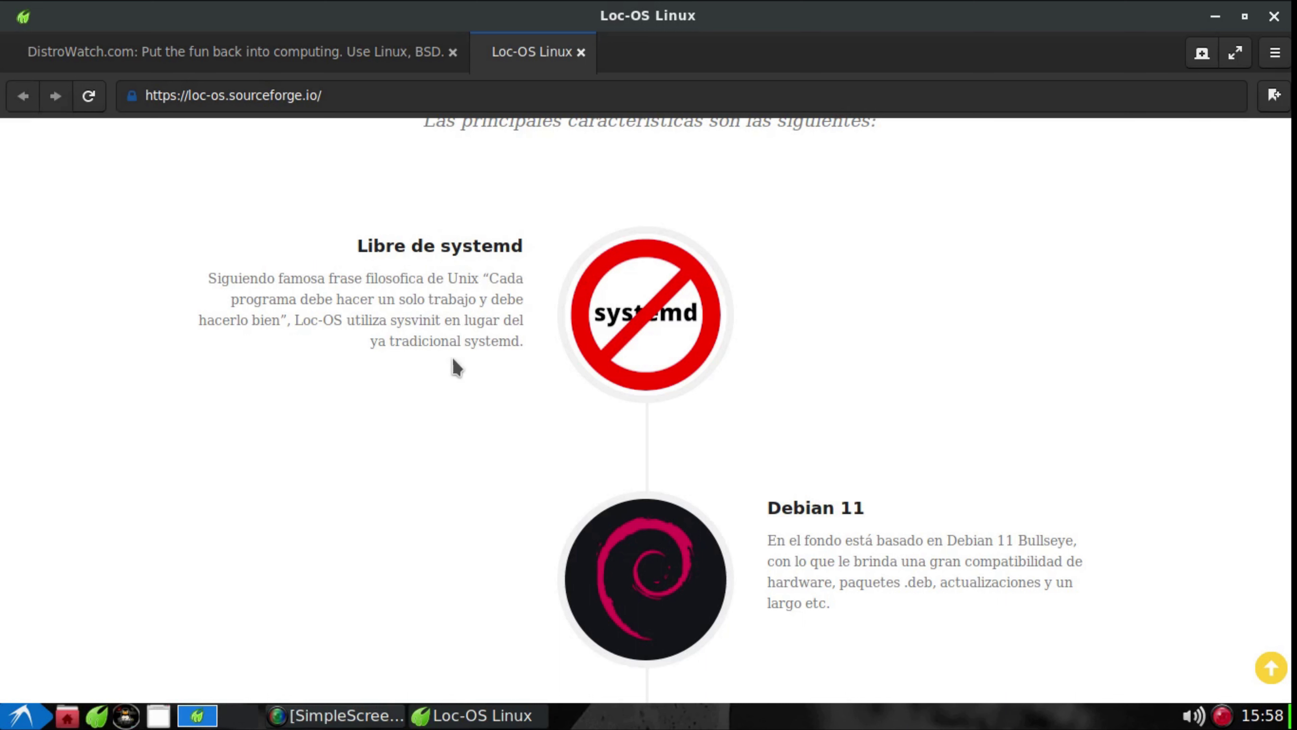
# Scroll past the Debian 11 and LXDE features to the DESCARGA 64-bit and 32-bit buttons
pyautogui.scroll(-1, 456, 362)
pyautogui.scroll(-2, 452, 363)
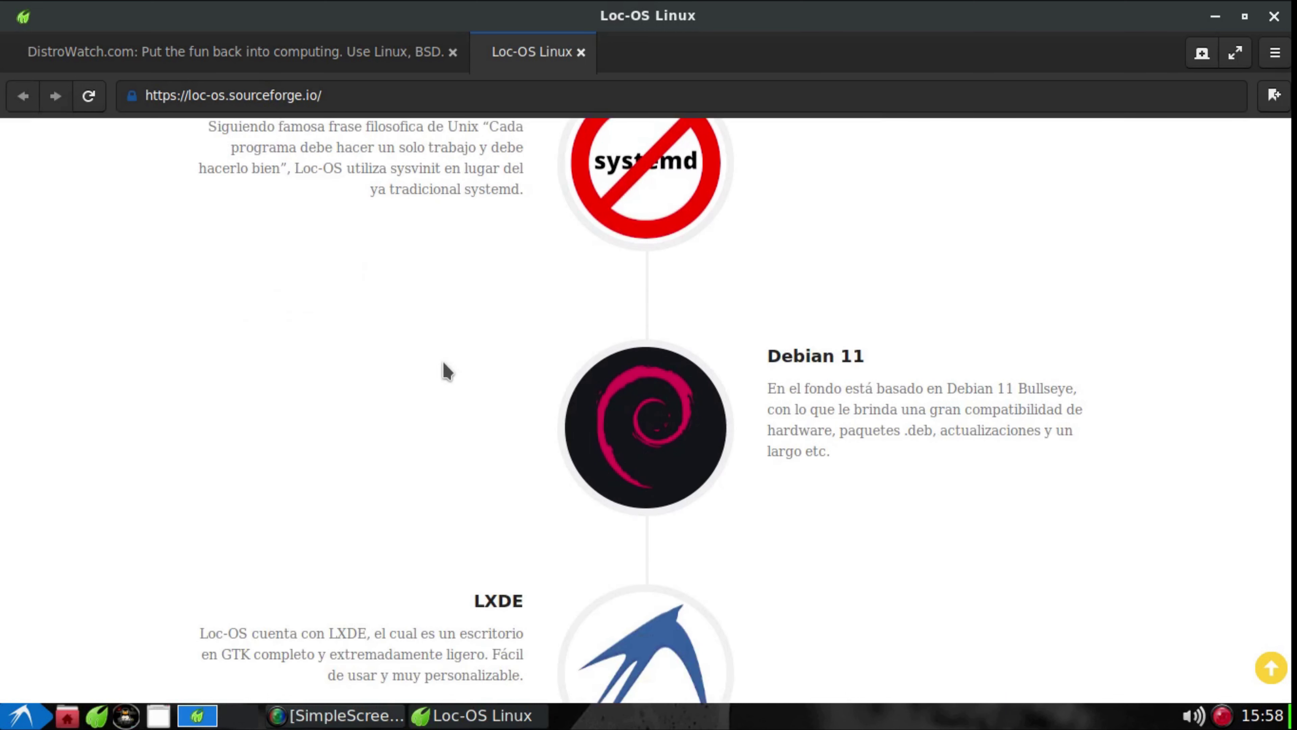
pyautogui.scroll(2, 448, 369)
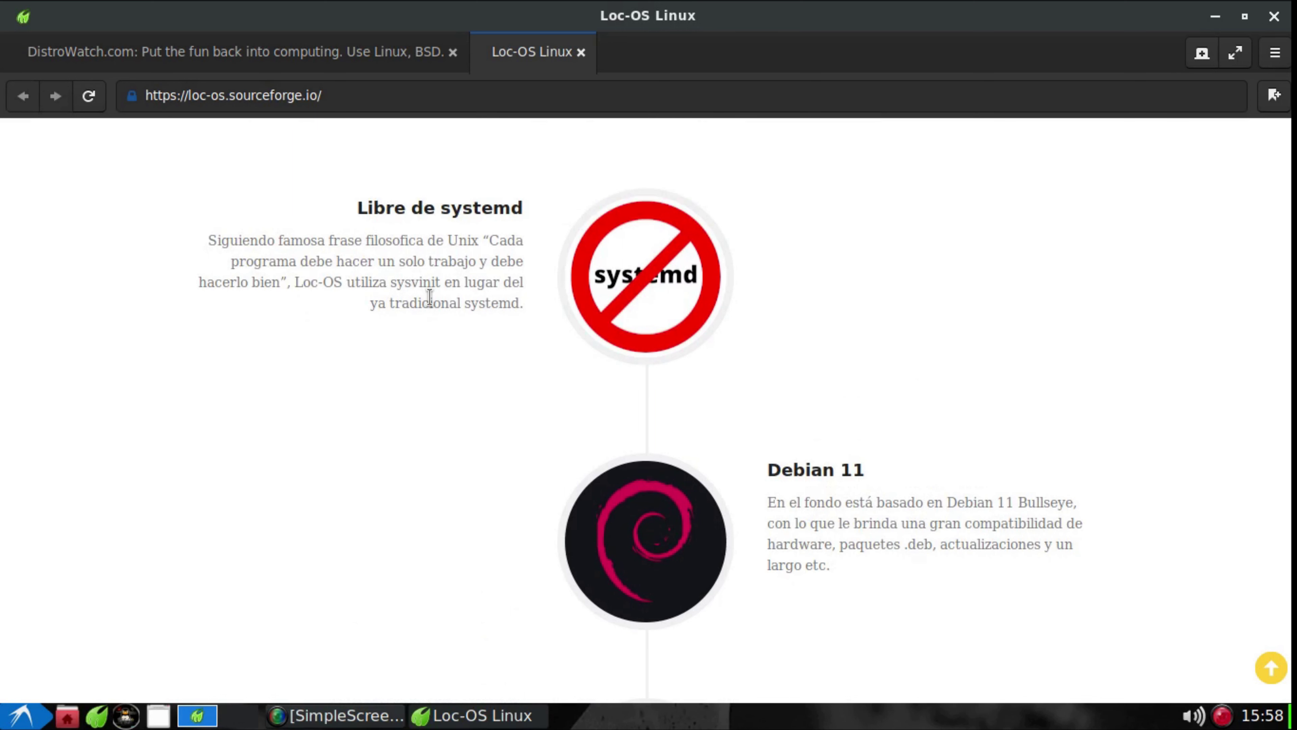
pyautogui.scroll(-1, 429, 297)
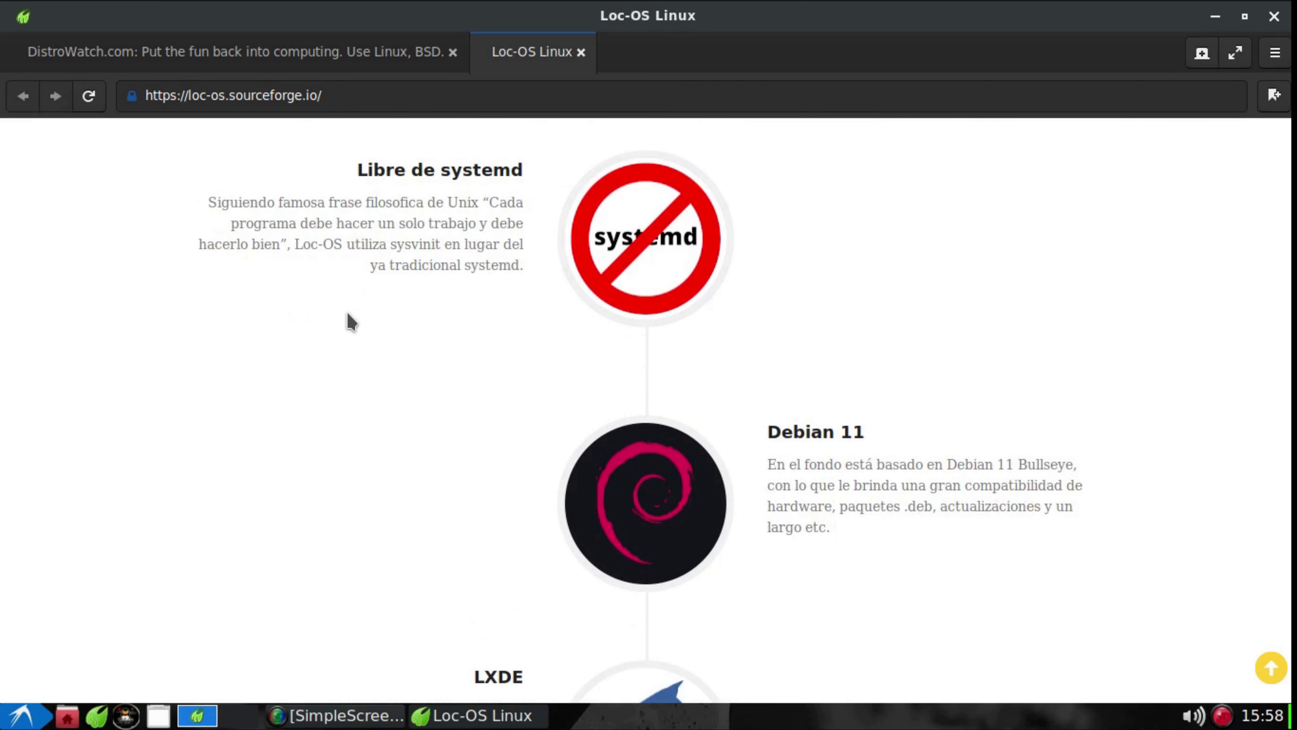
pyautogui.scroll(-5, 463, 293)
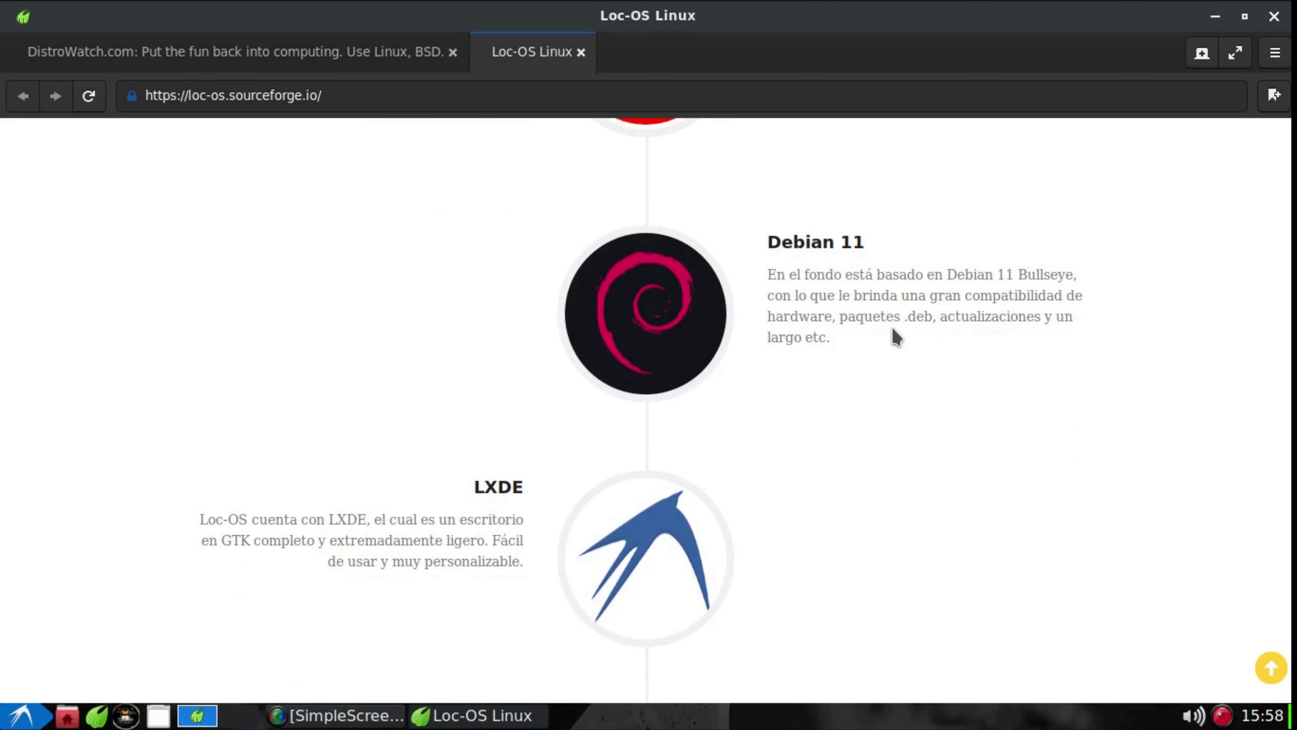
pyautogui.scroll(-6, 929, 340)
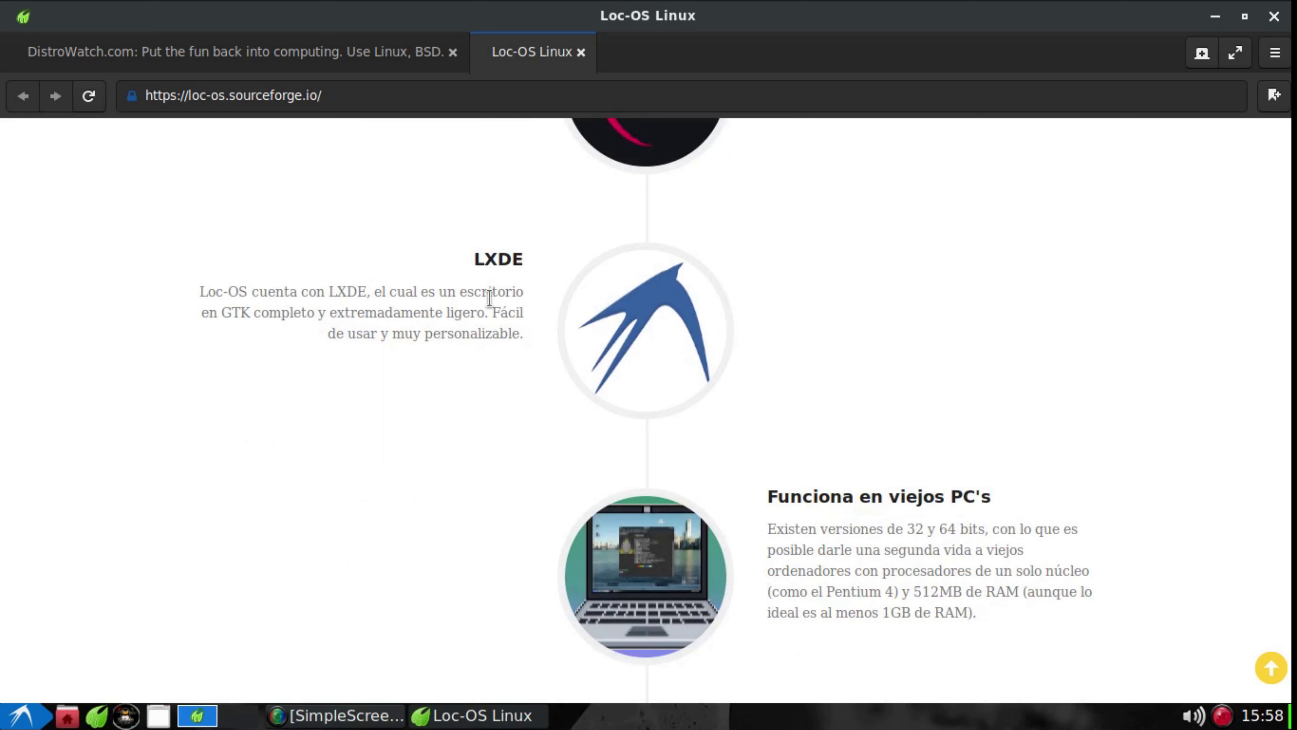
pyautogui.scroll(-3, 490, 301)
pyautogui.scroll(-8, 462, 314)
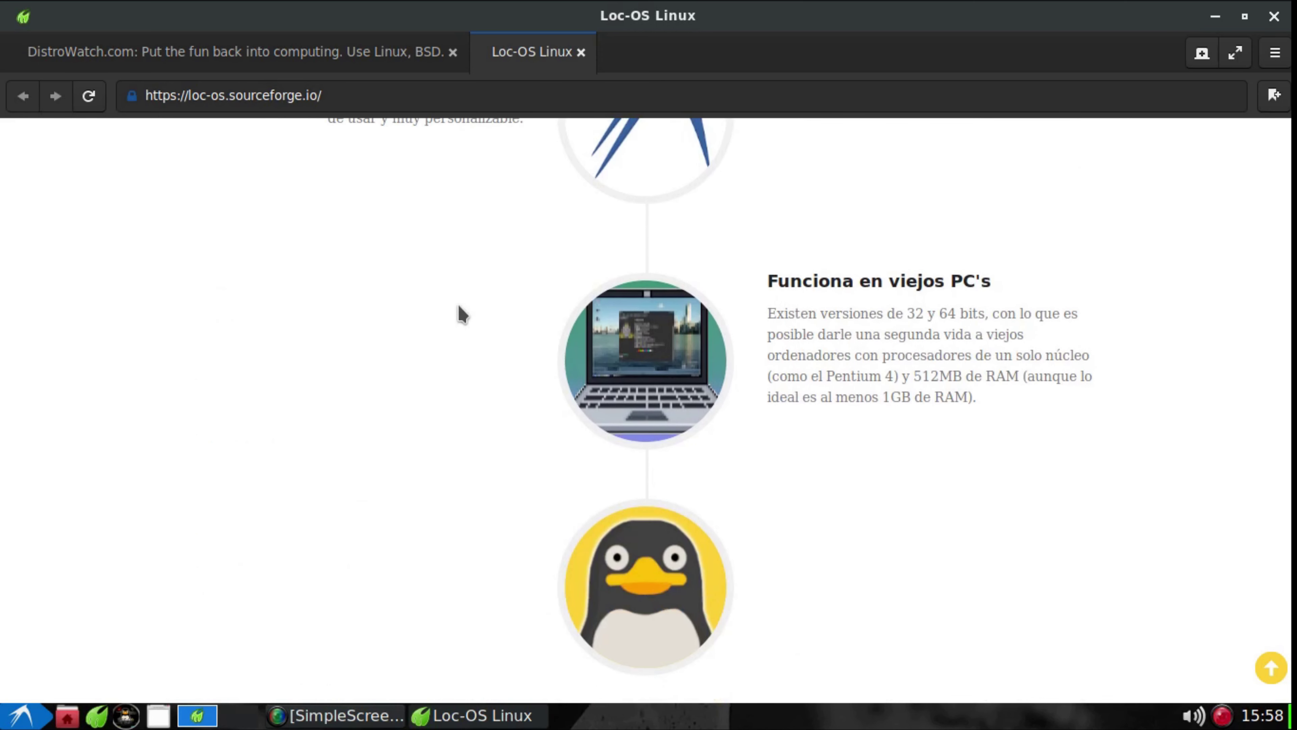
pyautogui.scroll(-10, 460, 311)
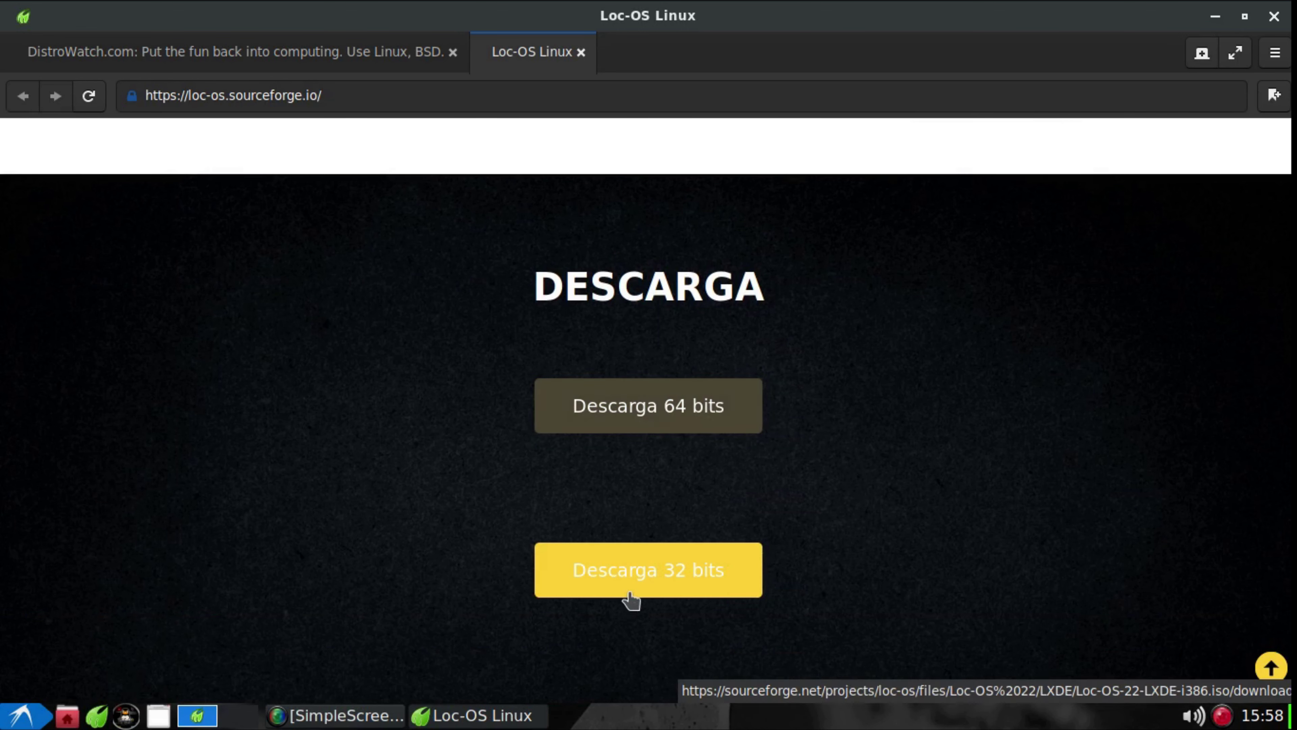
# Scroll back to the top navigation bar of the Loc-OS site and close the browser window
pyautogui.scroll(-3, 1052, 471)
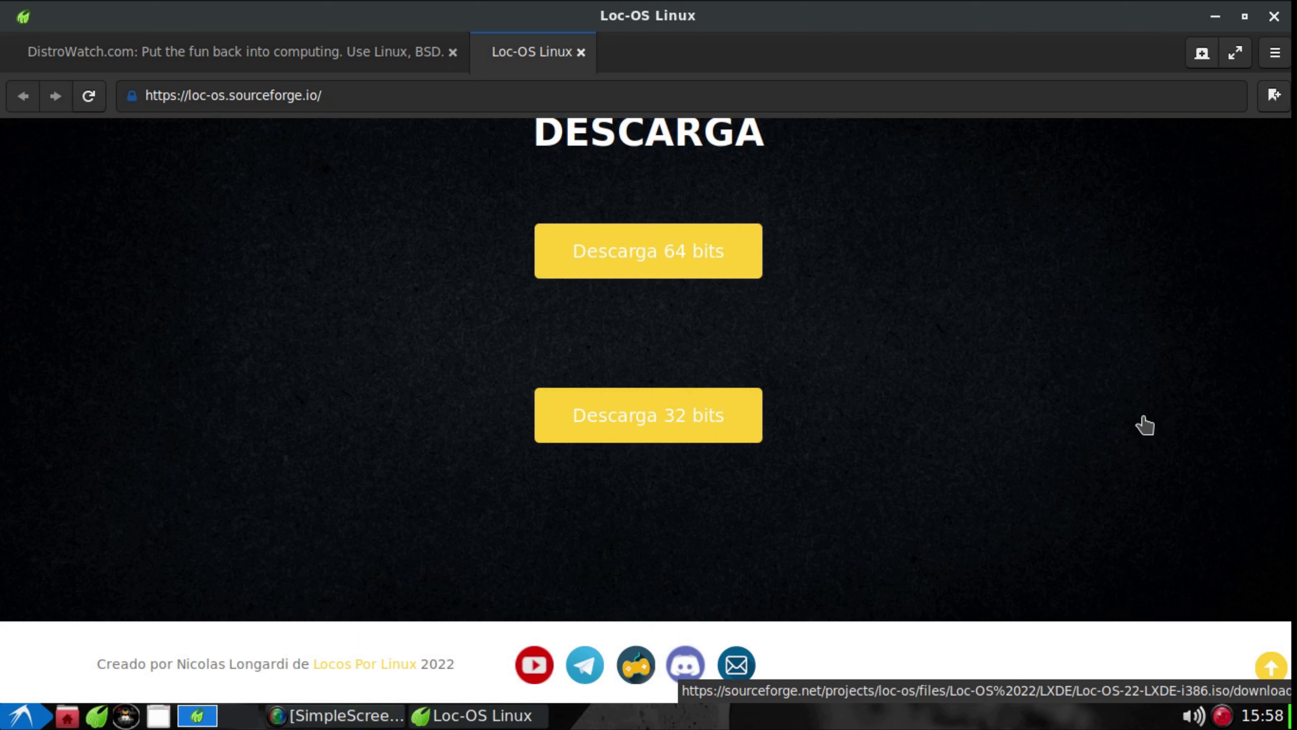
pyautogui.scroll(15, 1156, 435)
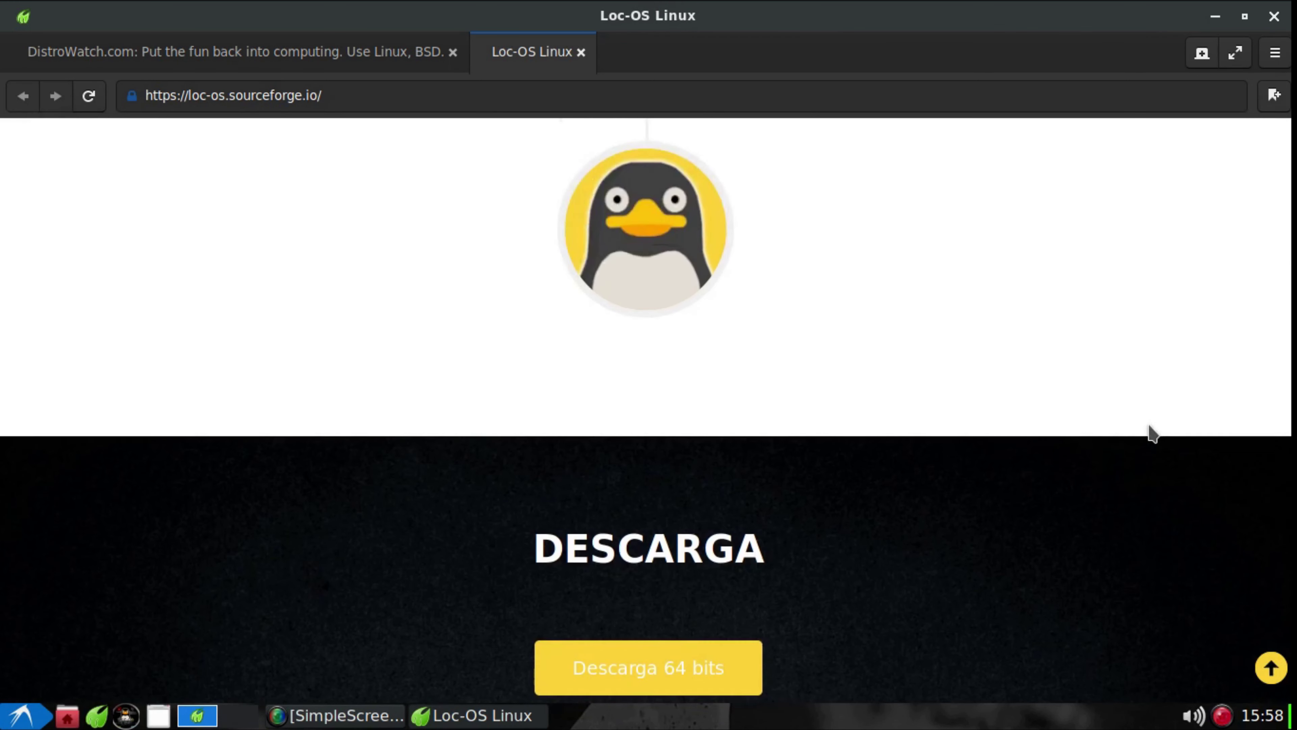
pyautogui.scroll(15, 1149, 433)
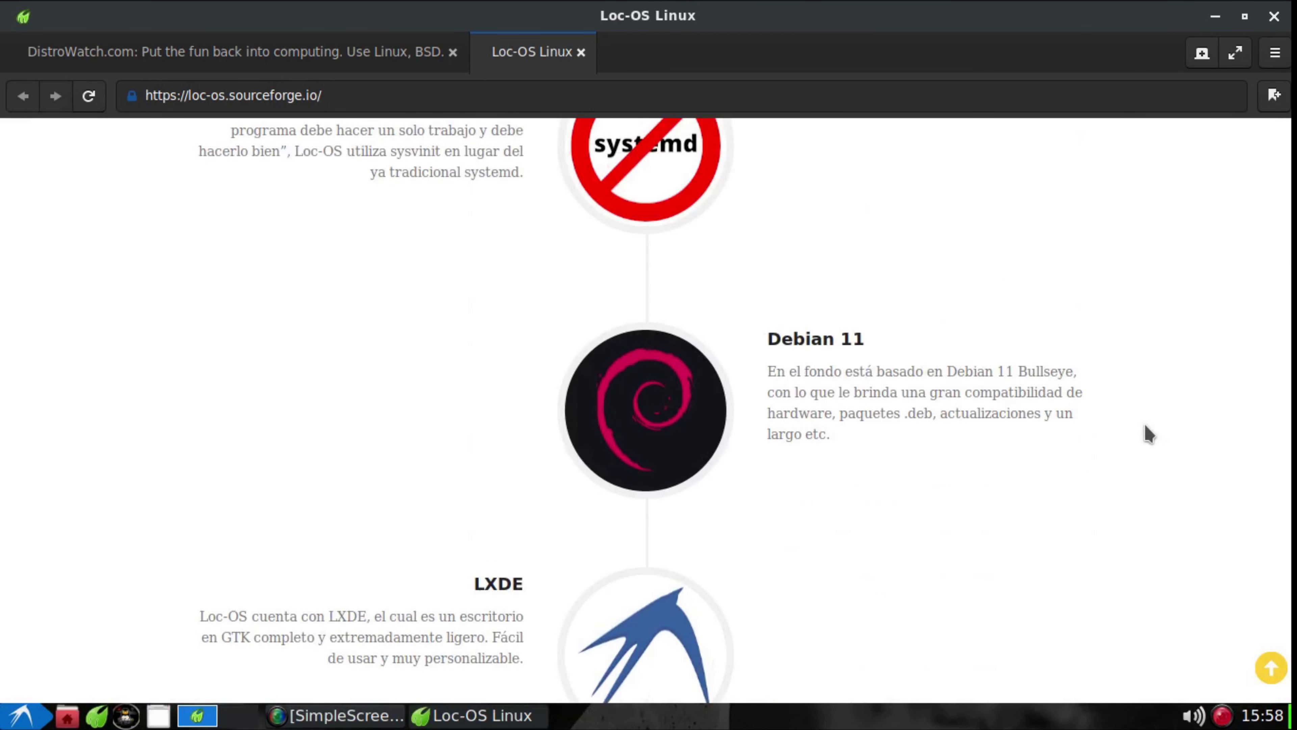
pyautogui.scroll(15, 1147, 436)
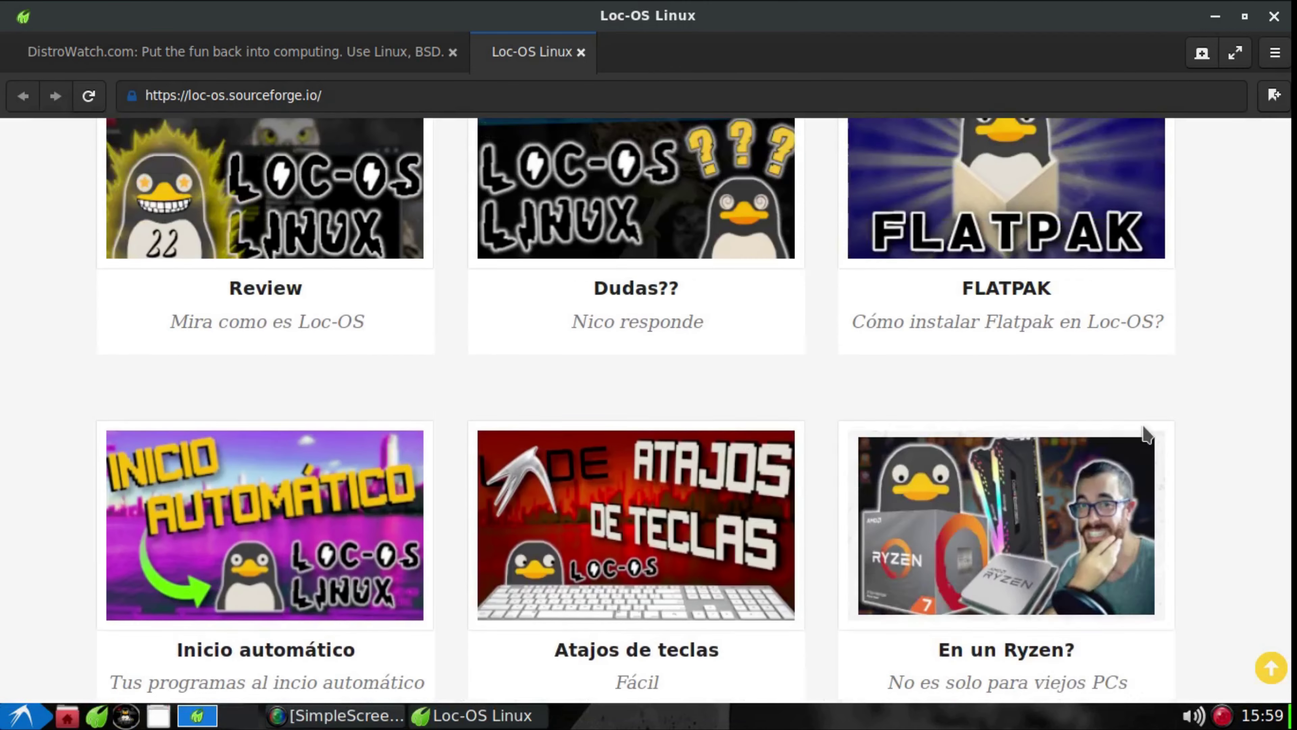
pyautogui.scroll(15, 1147, 435)
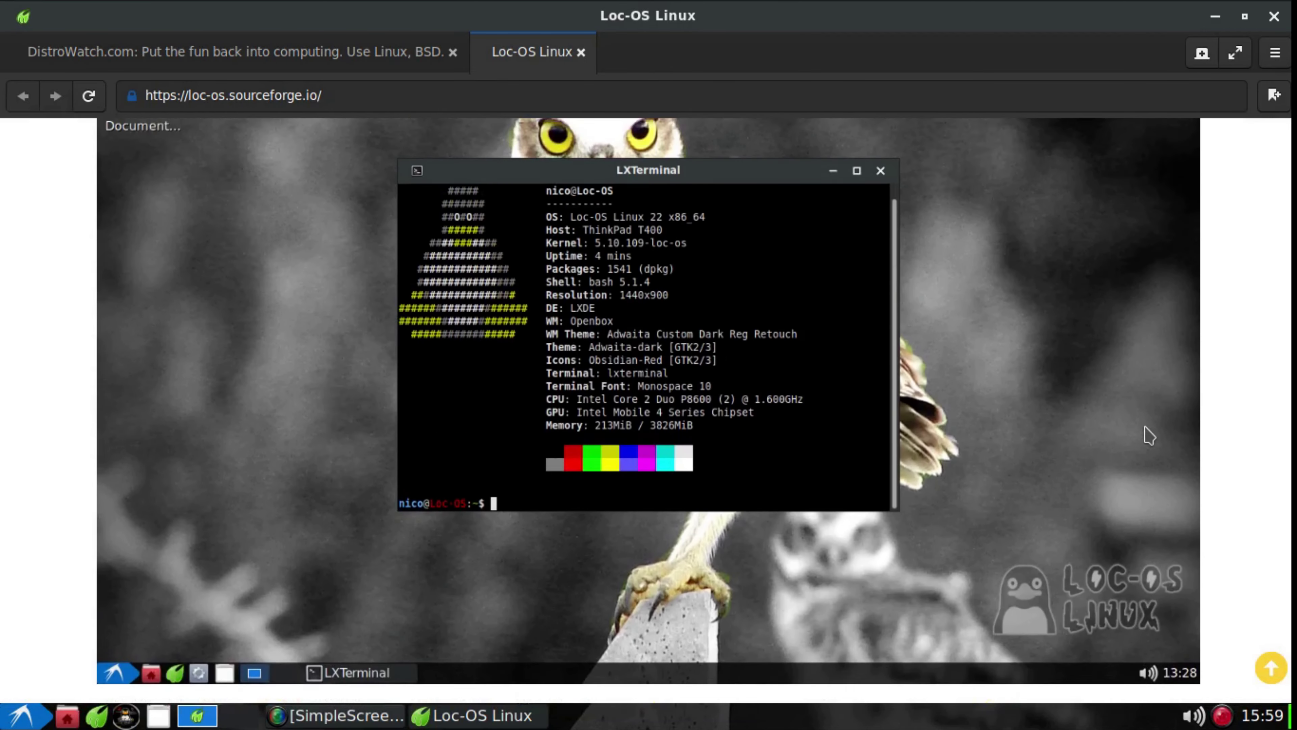
pyautogui.scroll(10, 1149, 435)
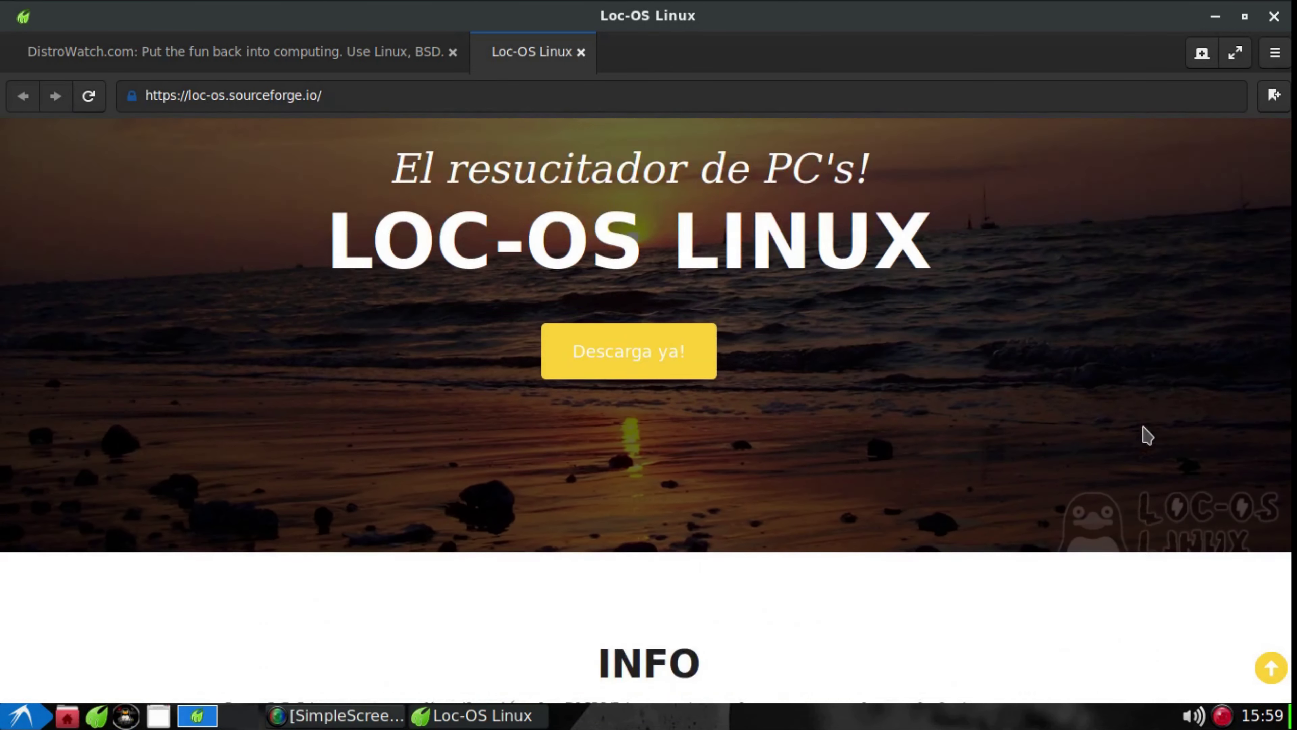
pyautogui.scroll(3, 1146, 435)
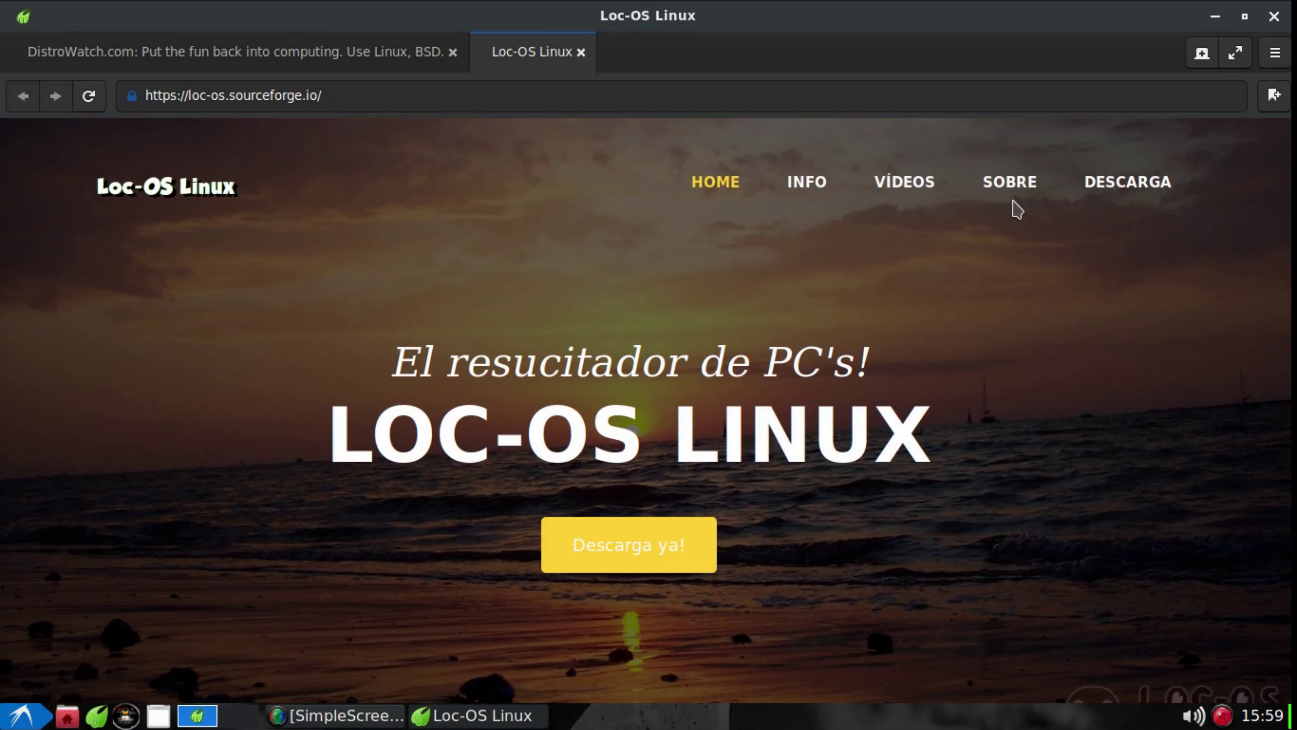
pyautogui.click(1281, 16)
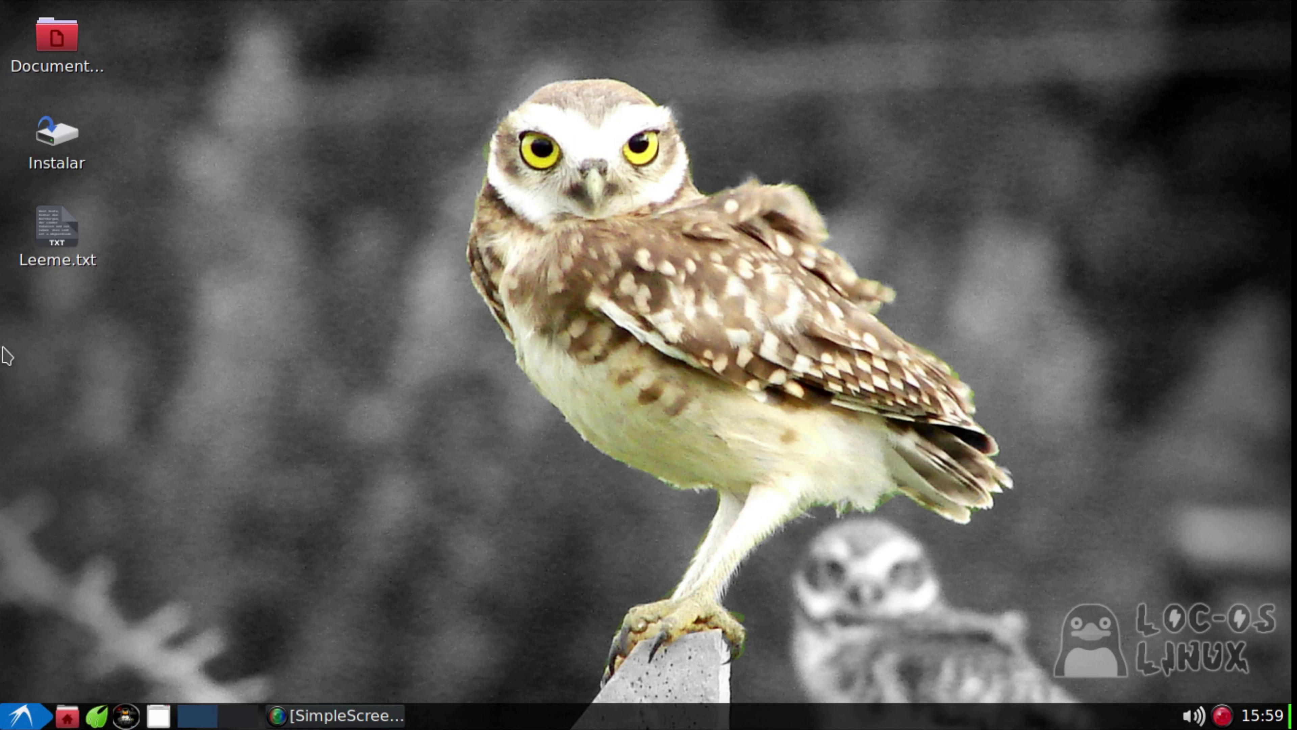
# Start the Plank dock from the Accesorios menu so its launchers appear at bottom centre
pyautogui.click(14, 716)
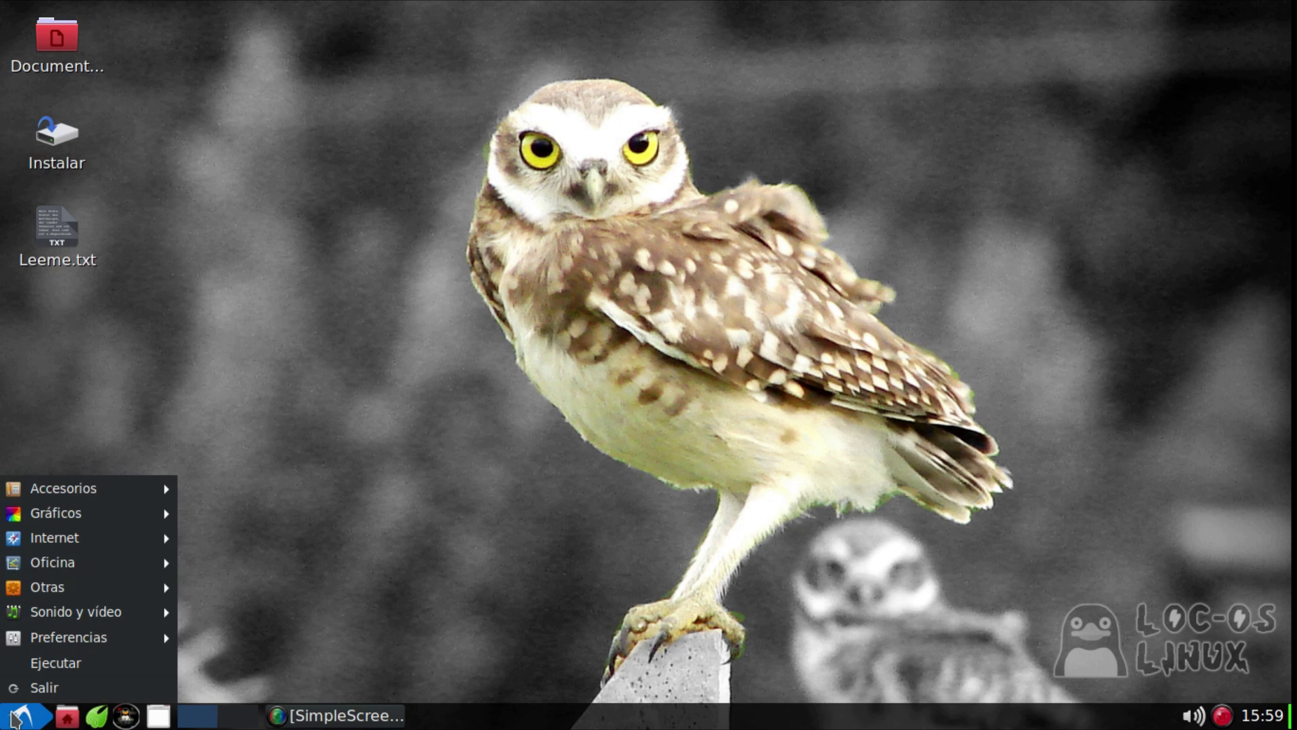
pyautogui.moveTo(100, 493)
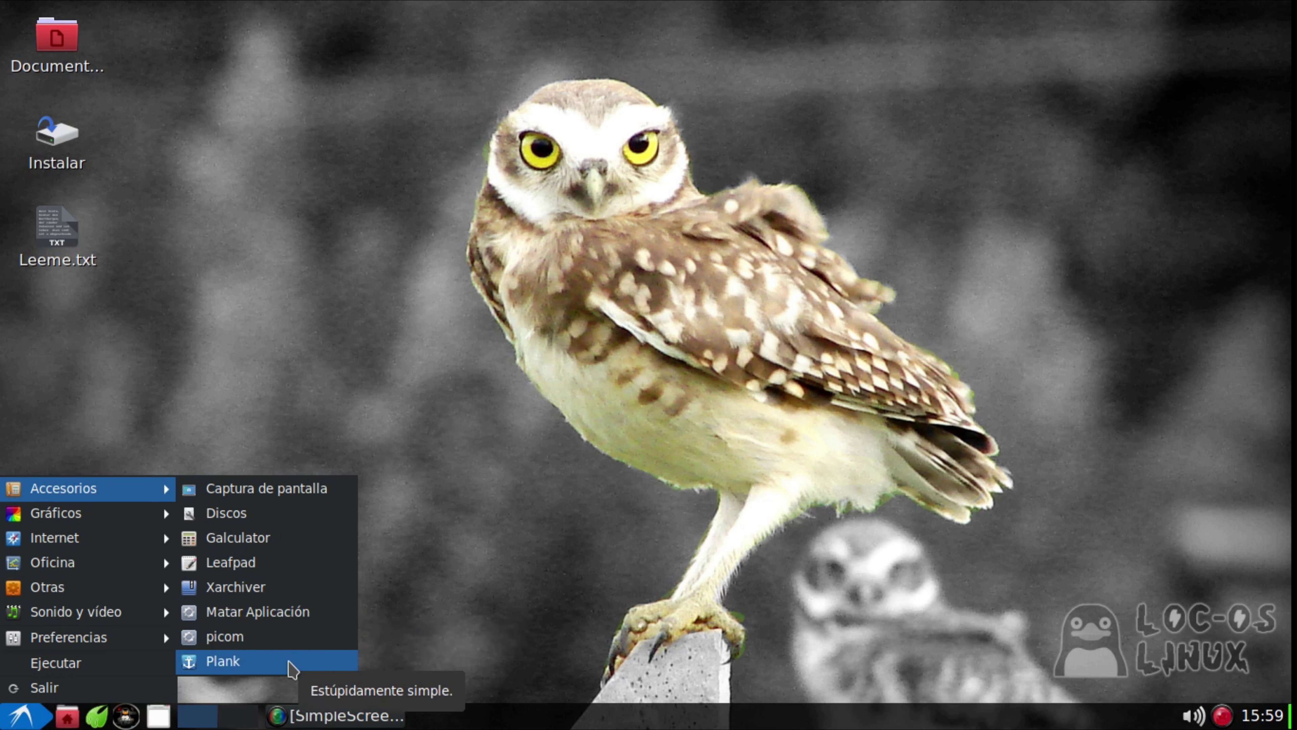
pyautogui.click(292, 667)
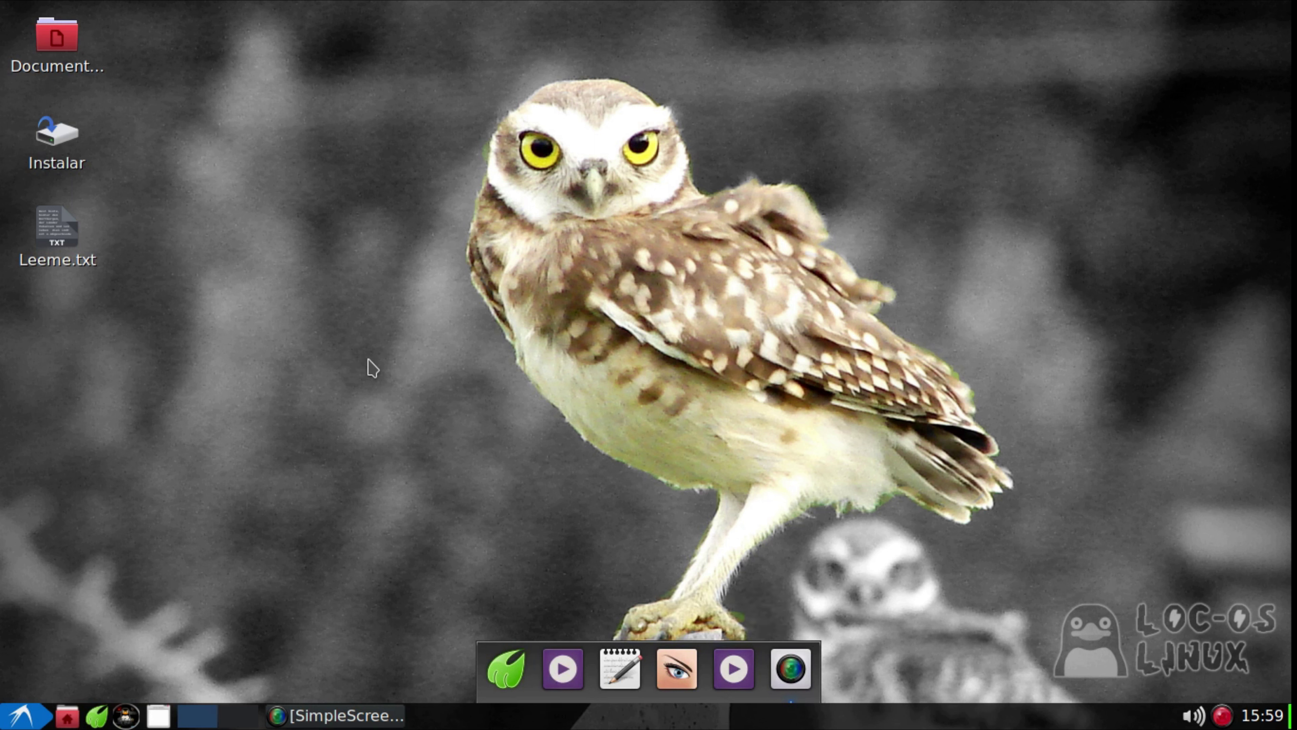
# Open Plank's preferences from a new terminal with plank --preferences
pyautogui.hotkey('ctrl', 'alt', 't')
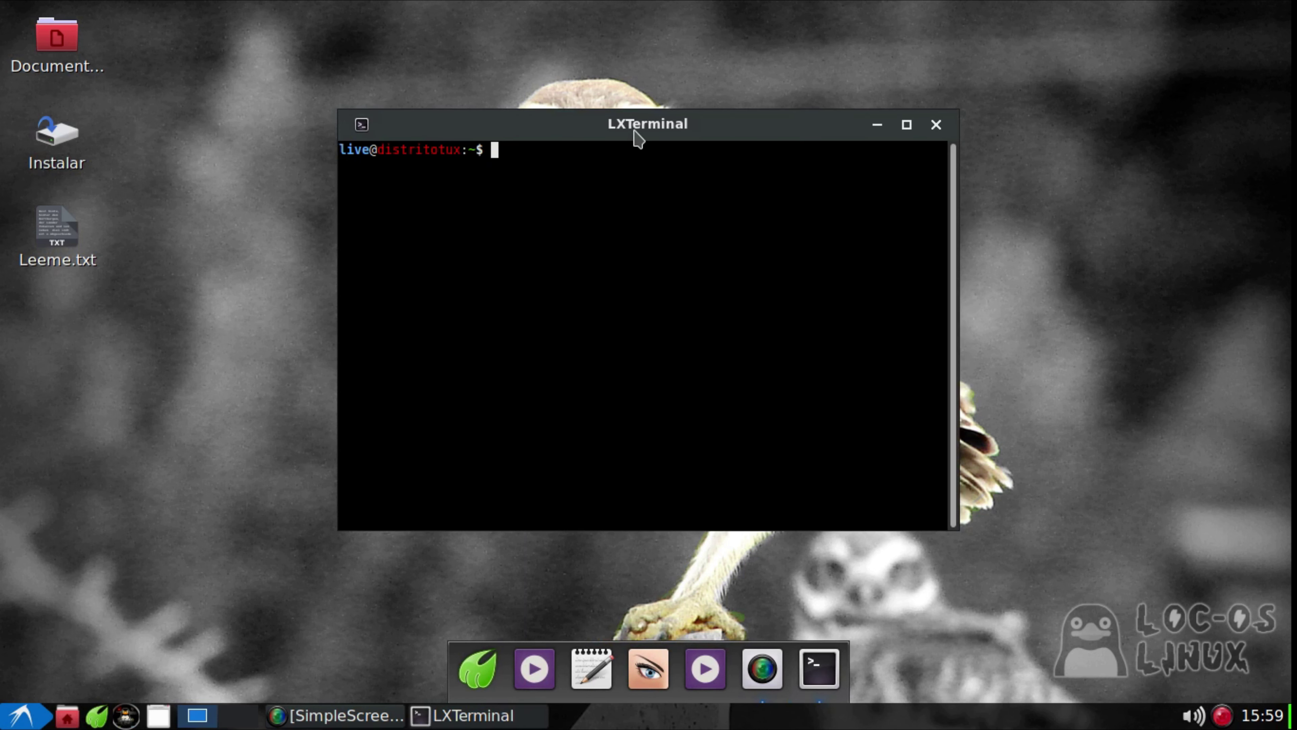
pyautogui.moveTo(669, 134); pyautogui.dragTo(559, 114)
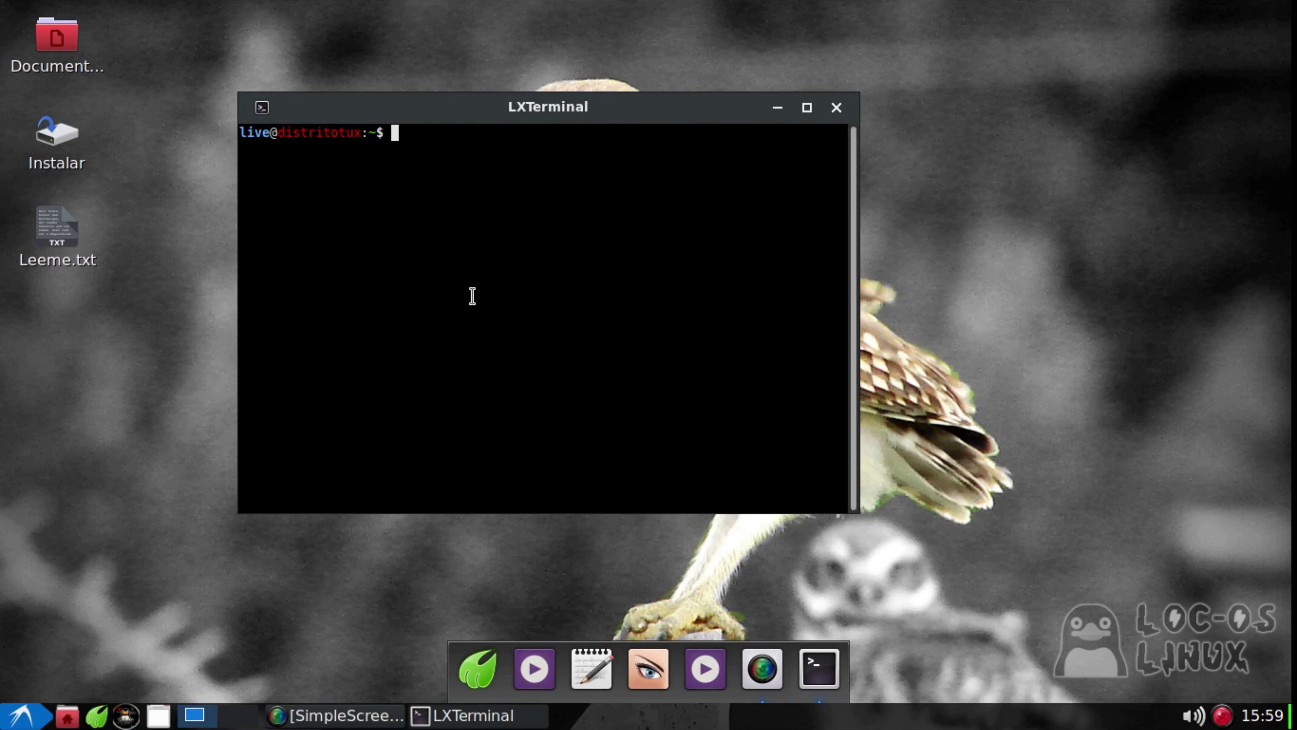
pyautogui.write('plank --preferences')
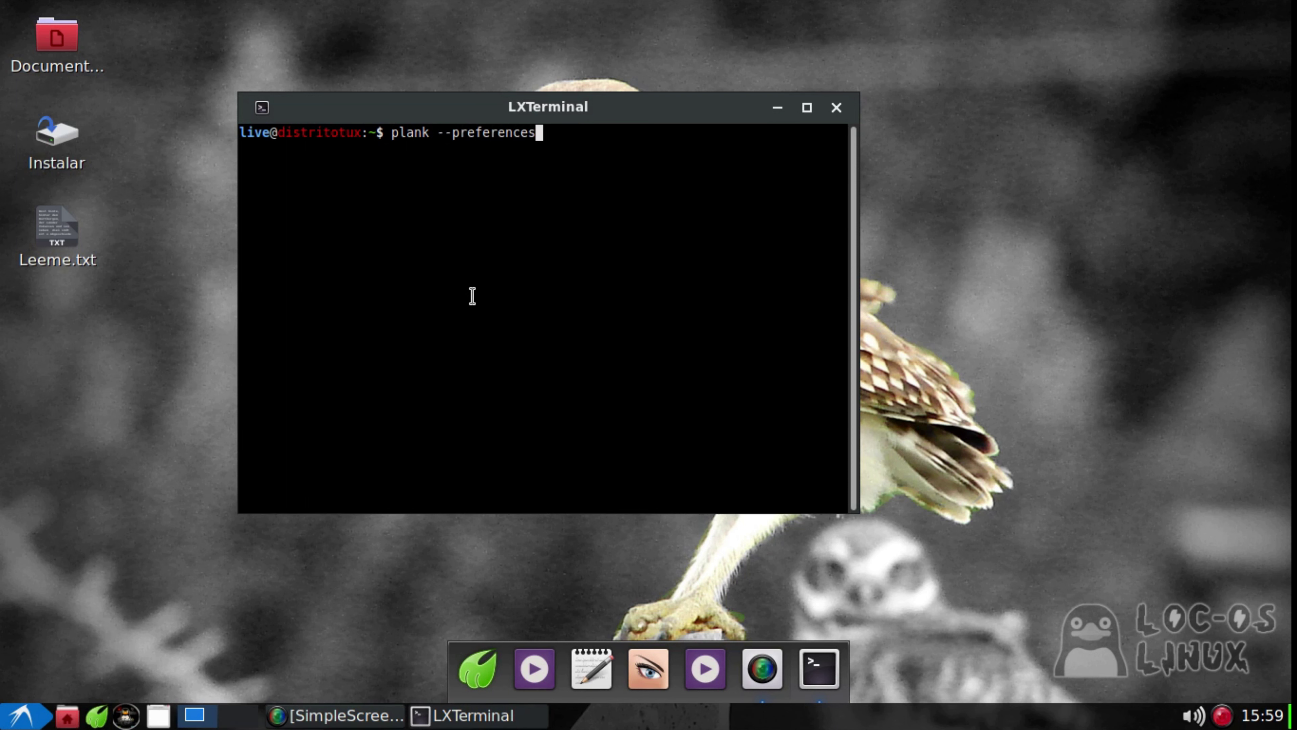
pyautogui.press('Return')
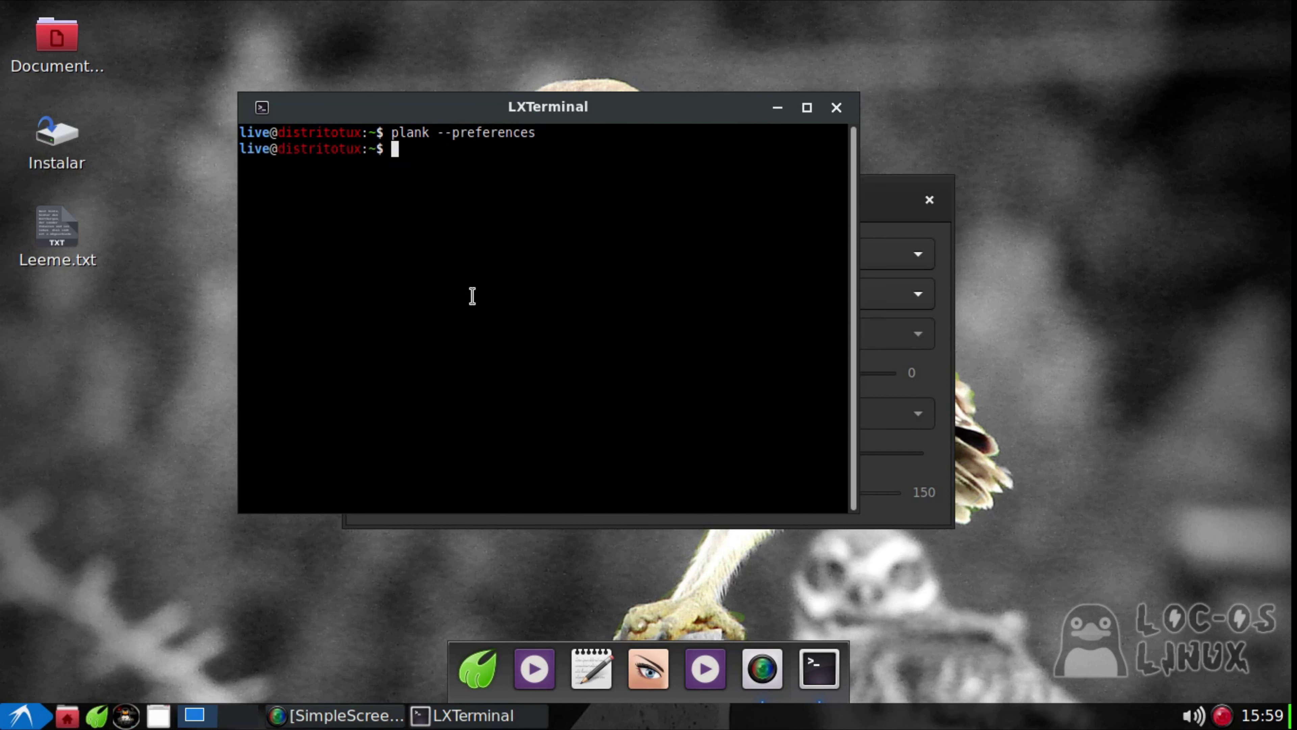
# Set the dock Posición to Derecha, then close the preferences and the terminal
pyautogui.click(870, 193)
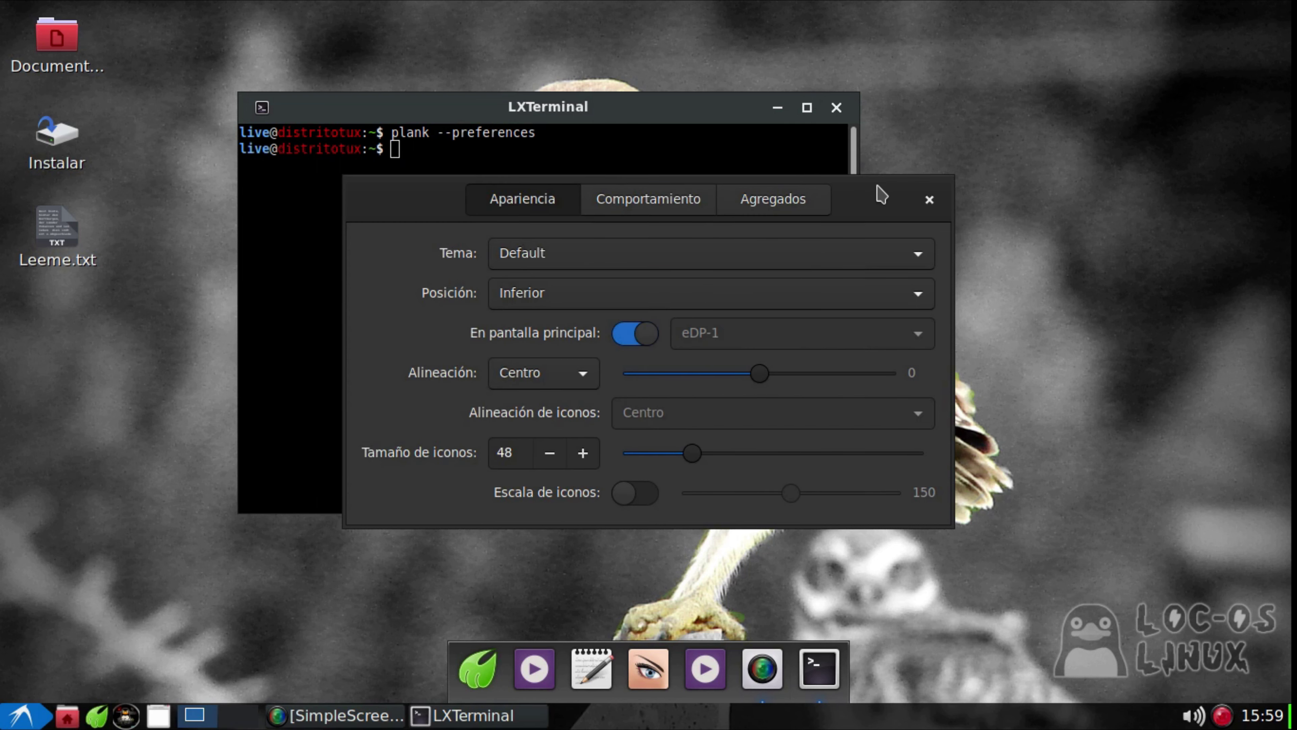
pyautogui.moveTo(877, 194); pyautogui.dragTo(876, 96)
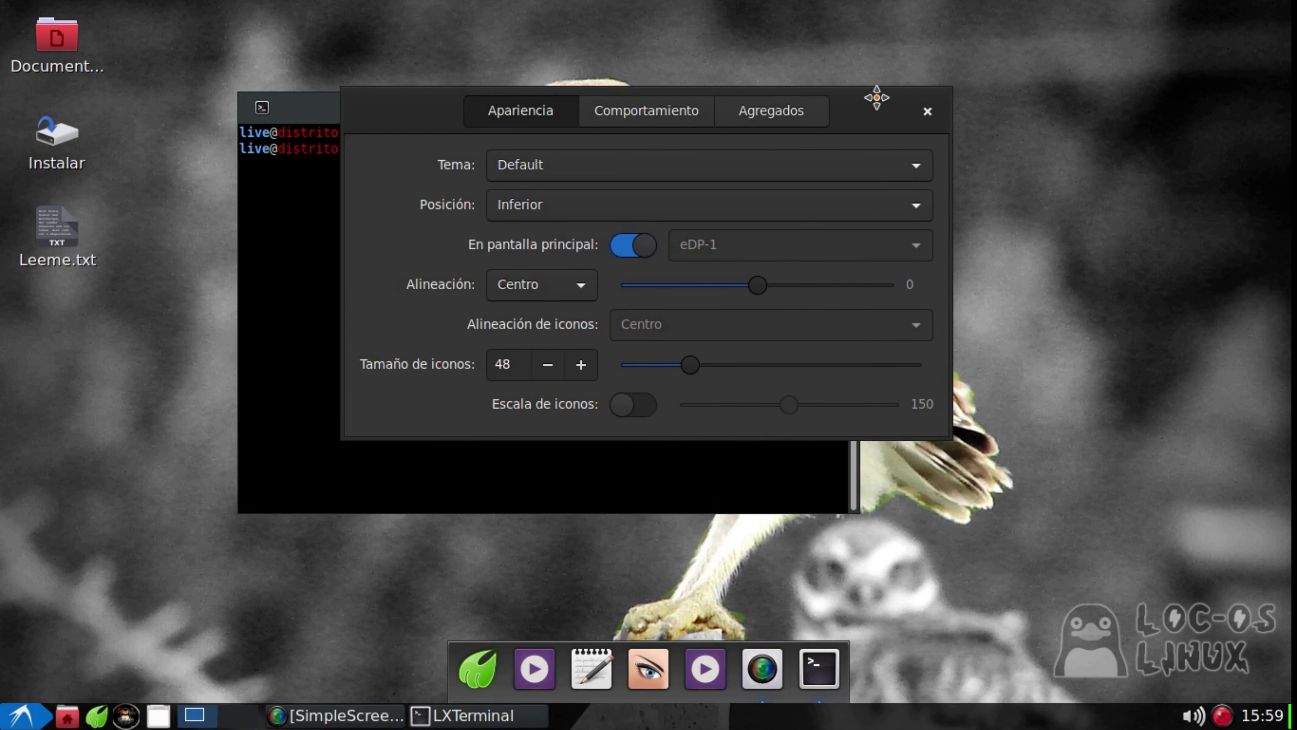
pyautogui.click(524, 216)
pyautogui.click(567, 159)
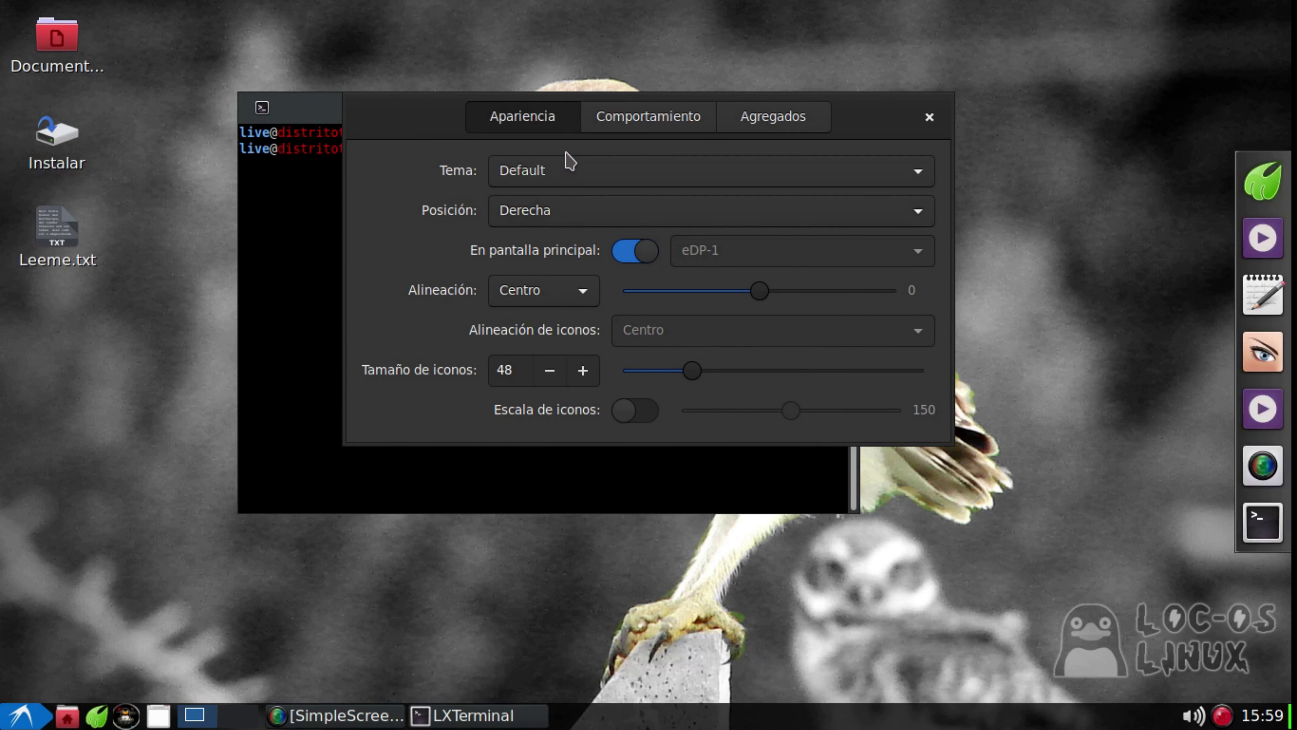
pyautogui.click(929, 116)
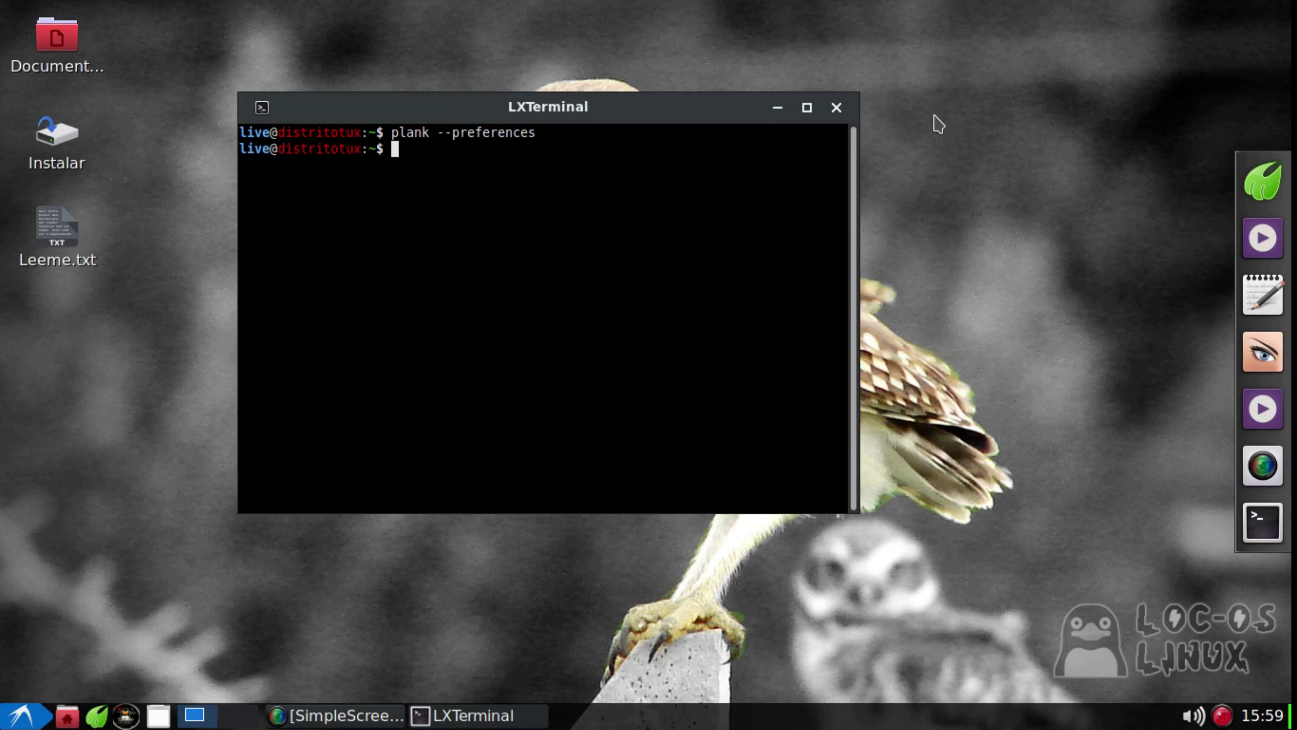
pyautogui.click(836, 109)
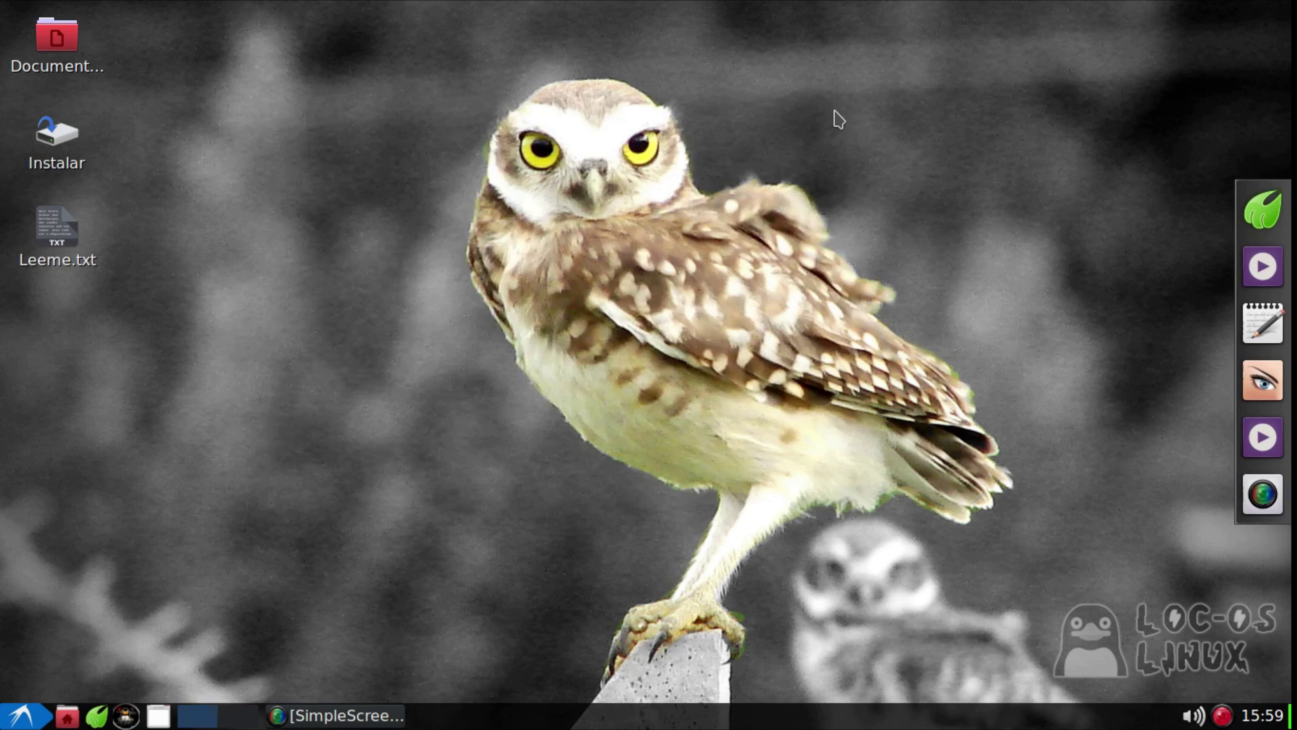
# Browse Gráficos, Internet, Oficina, Otras and Sonido y vídeo in the start menu, ending on Preferencias
pyautogui.click(21, 715)
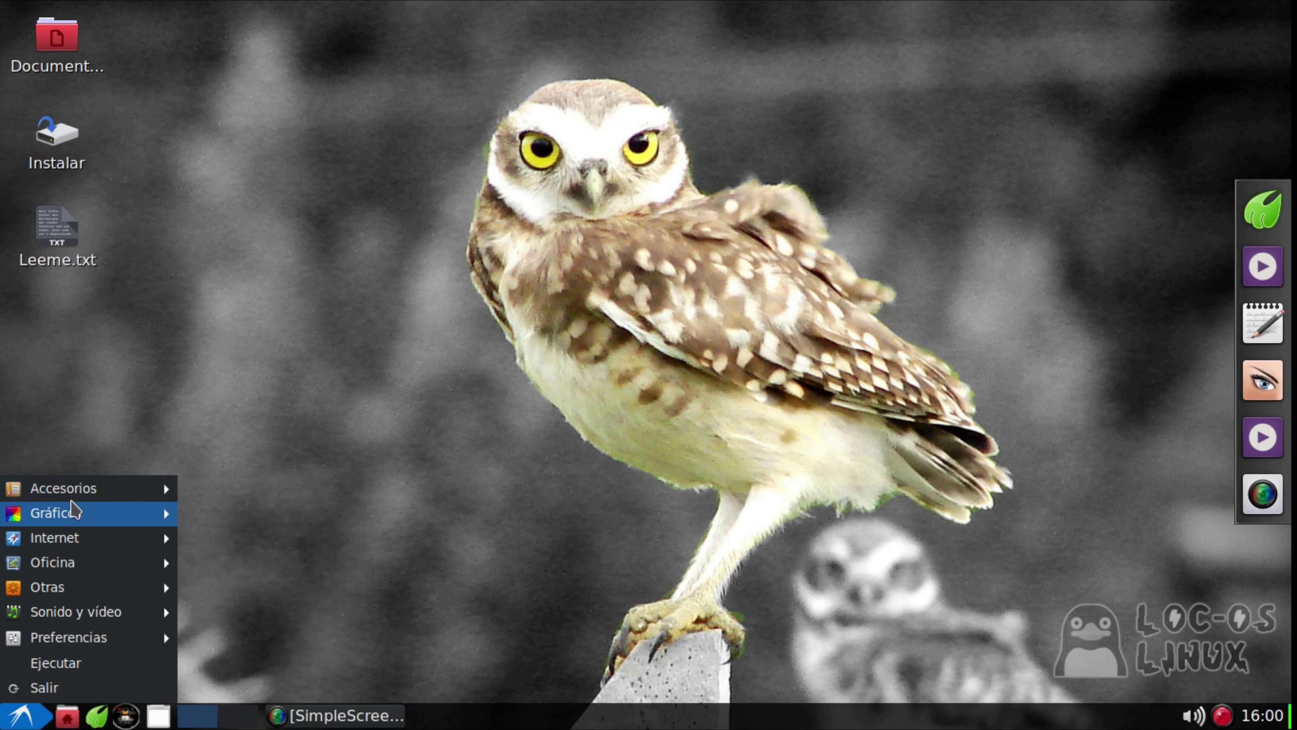
pyautogui.moveTo(76, 517)
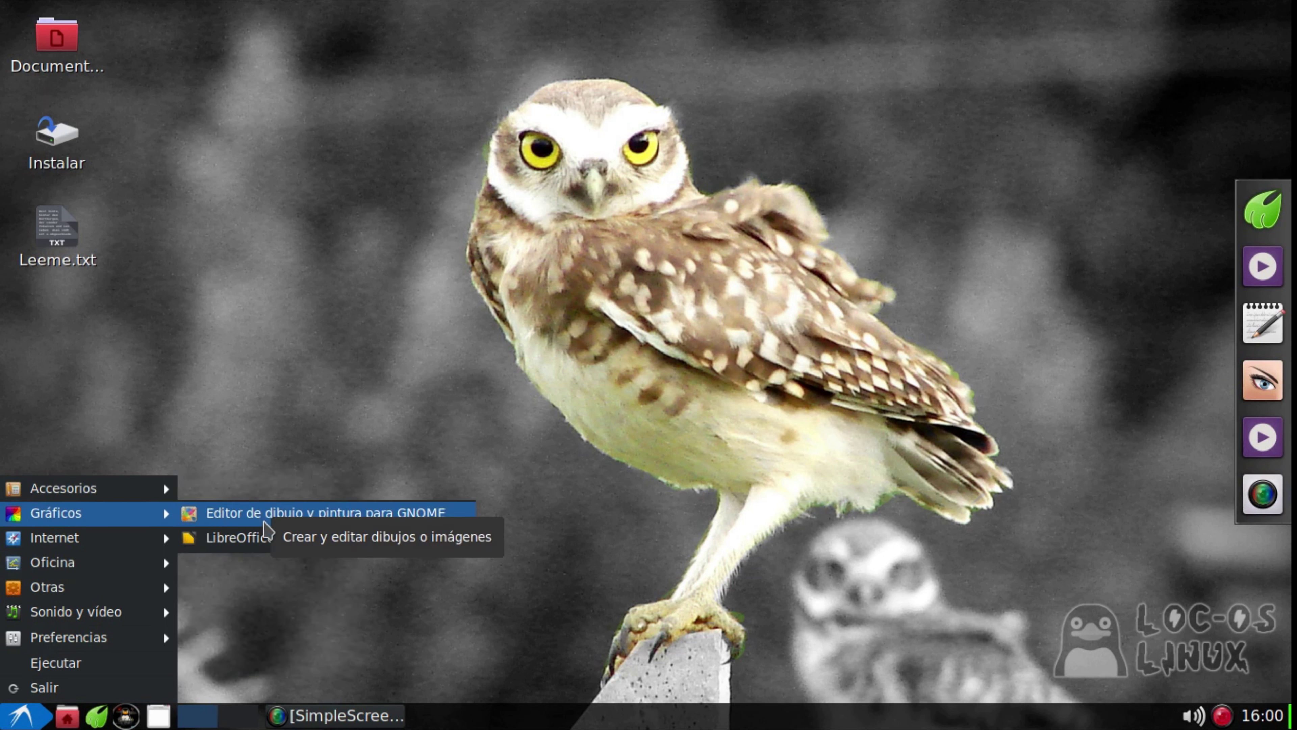
pyautogui.moveTo(133, 539)
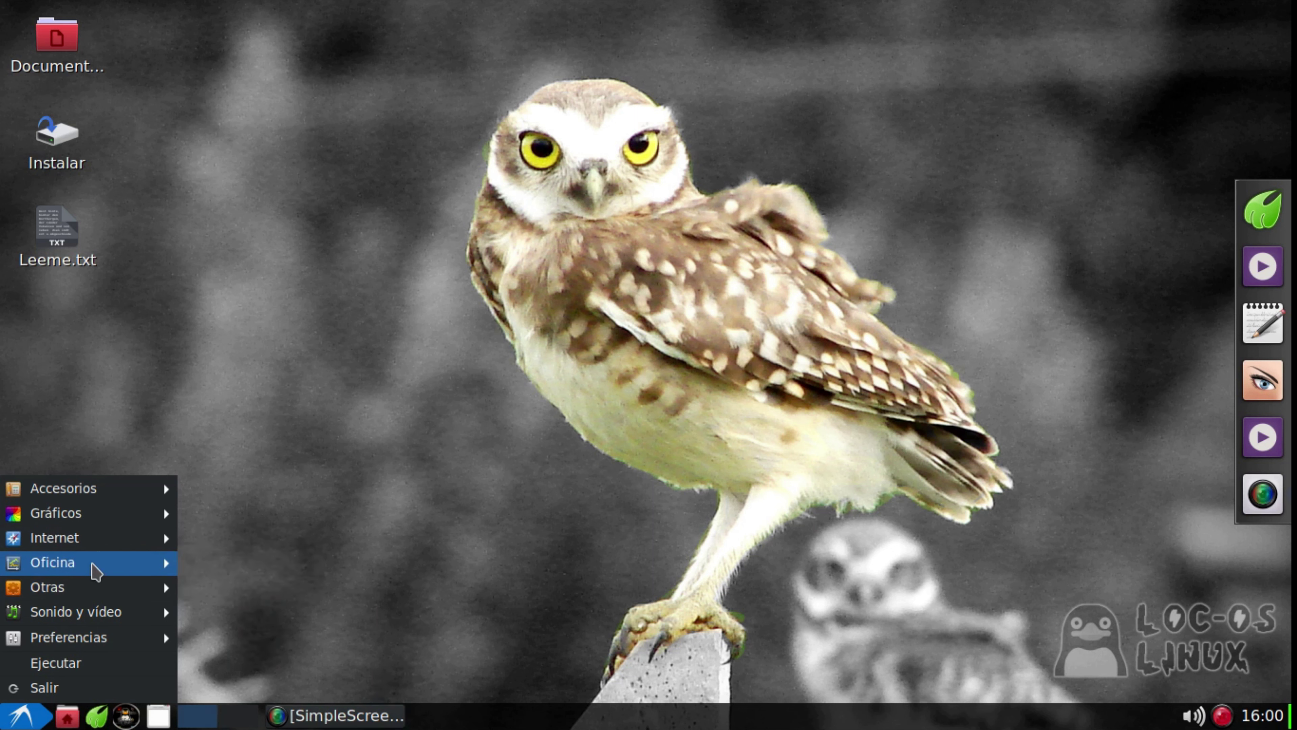
pyautogui.moveTo(95, 571)
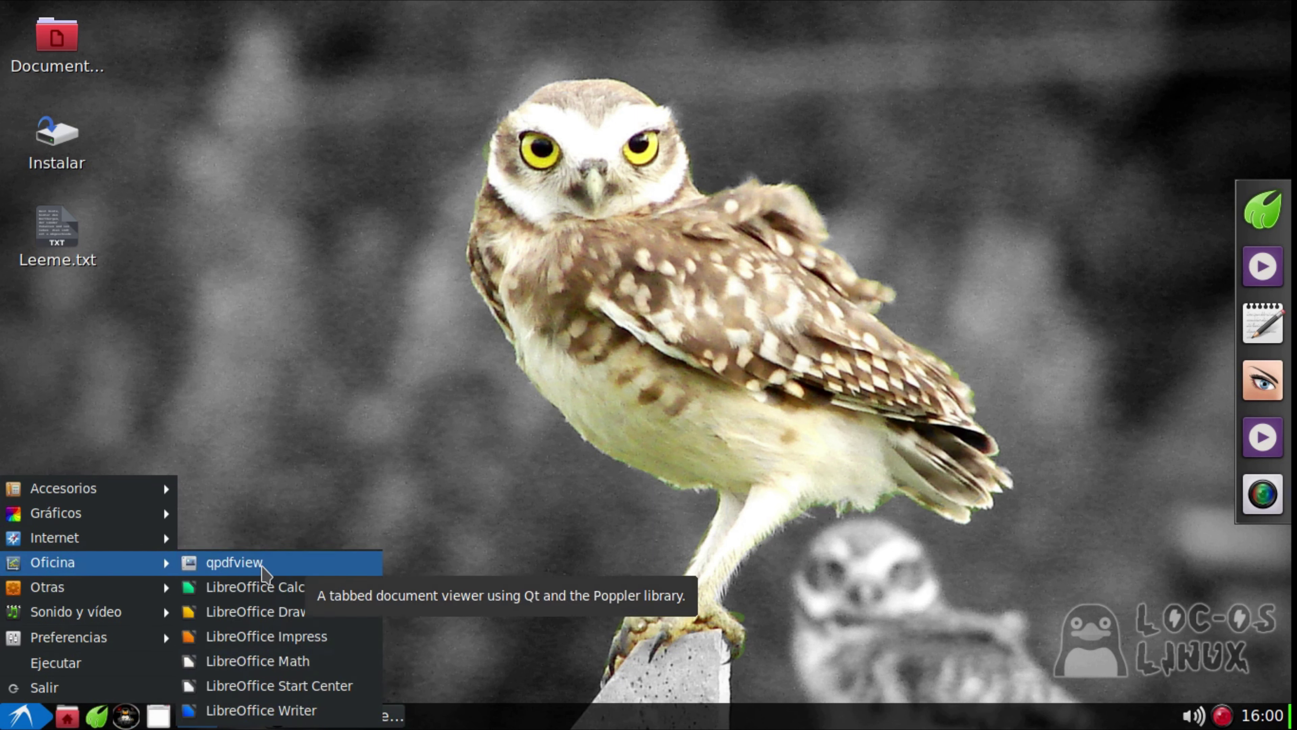
pyautogui.moveTo(146, 597)
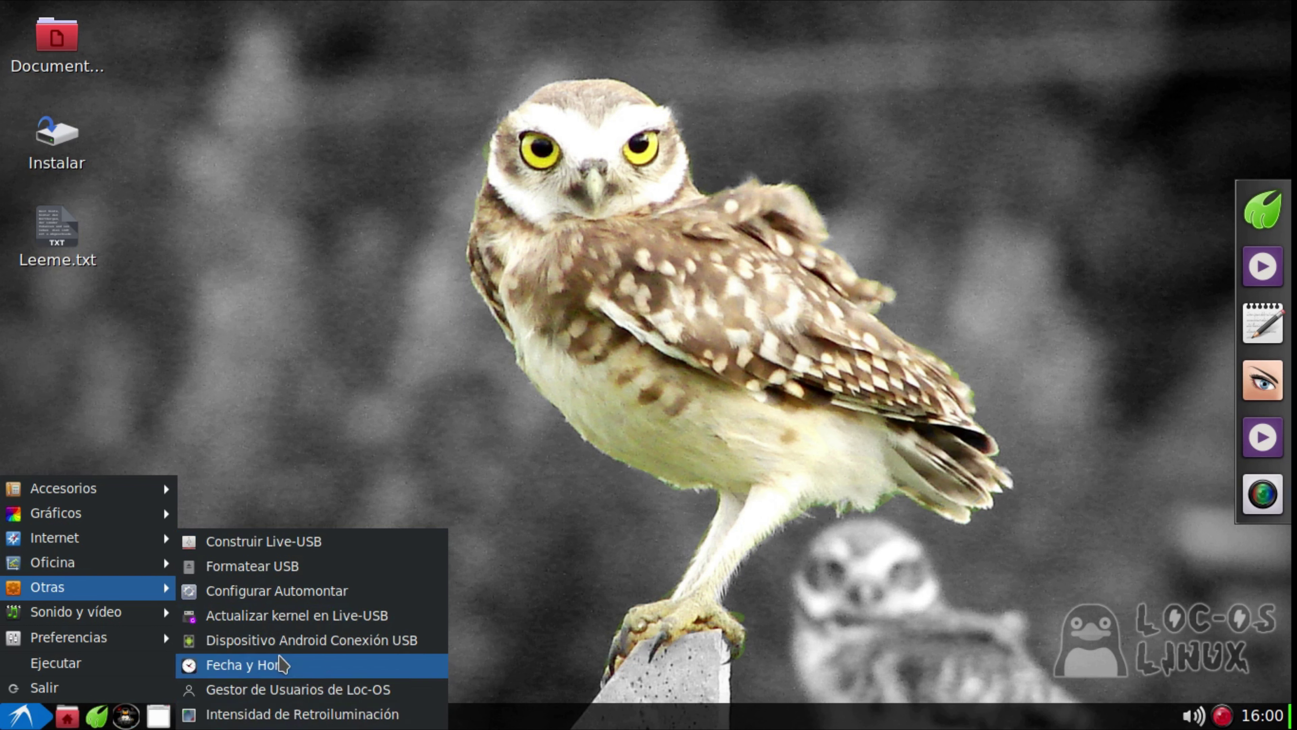
pyautogui.moveTo(128, 617)
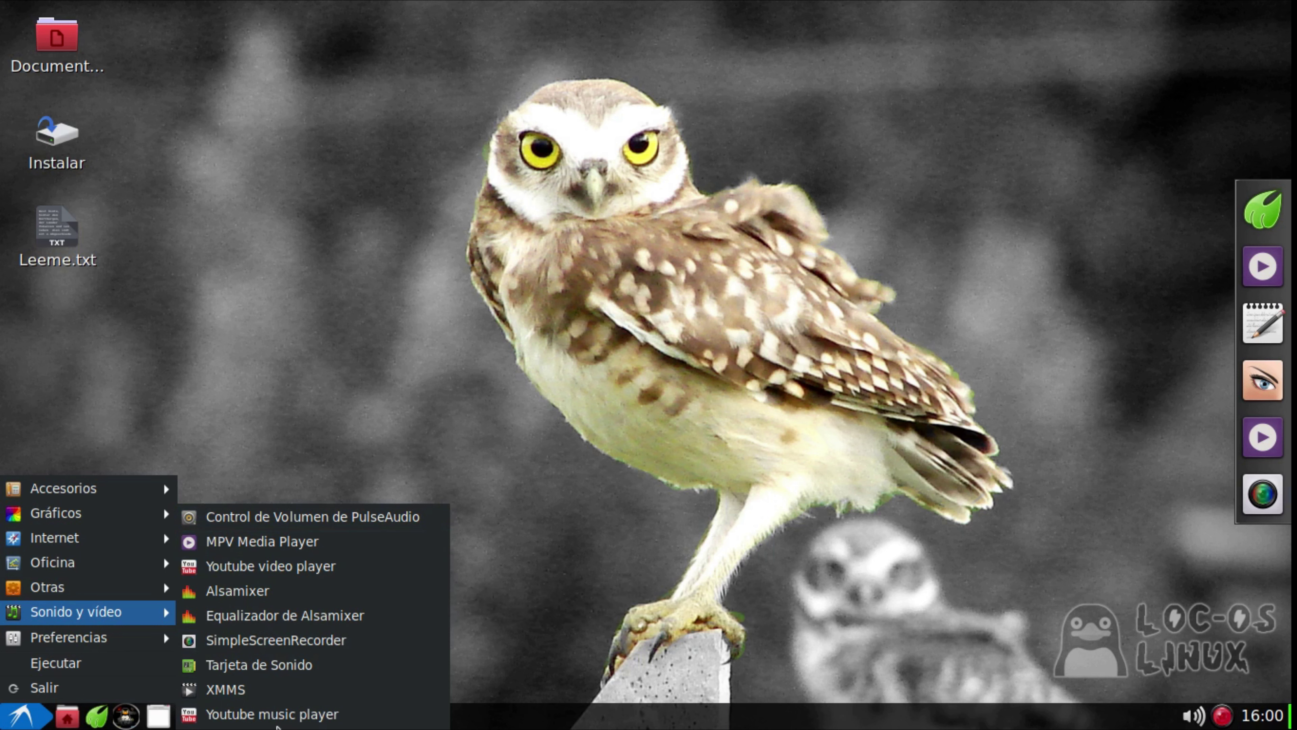
pyautogui.moveTo(148, 649)
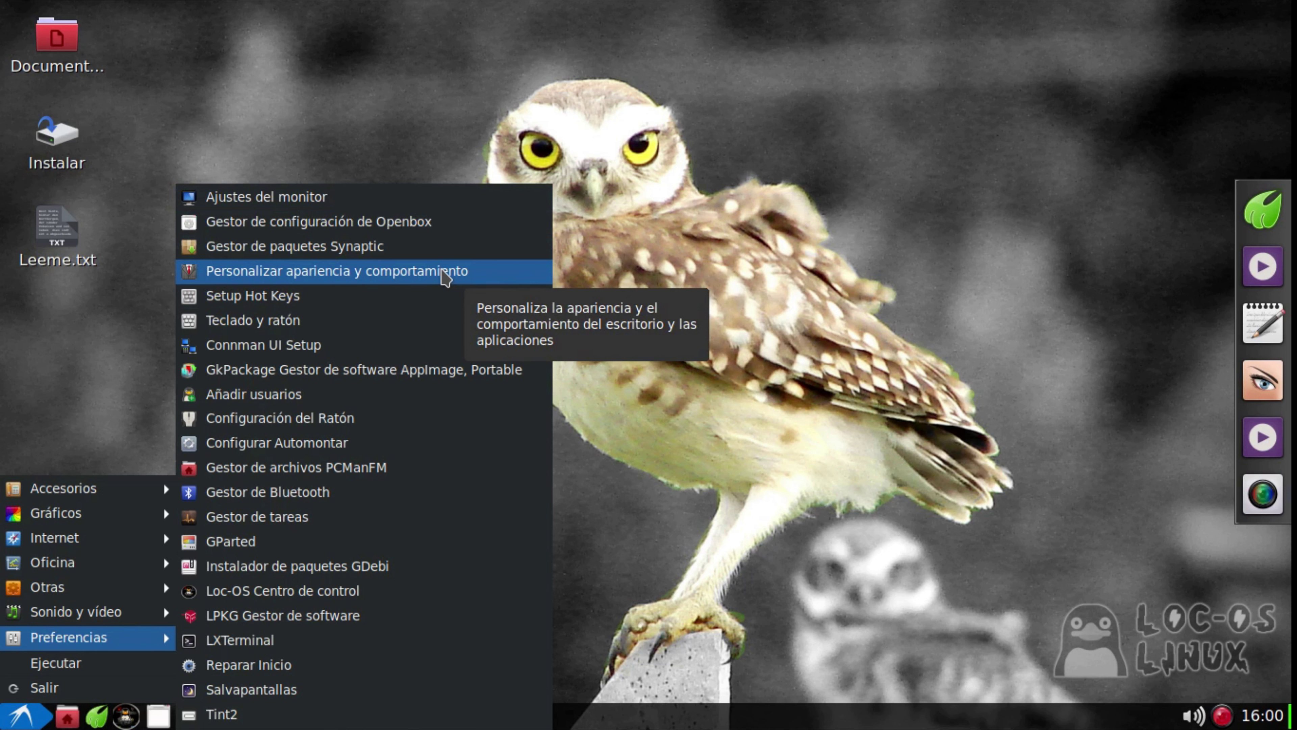
# Preview the Adwaita, Adwaita-dark, Arc, Arc-Dark, Arc-Lighter, Clearlooks, Industrial and Mist widget themes
pyautogui.click(442, 272)
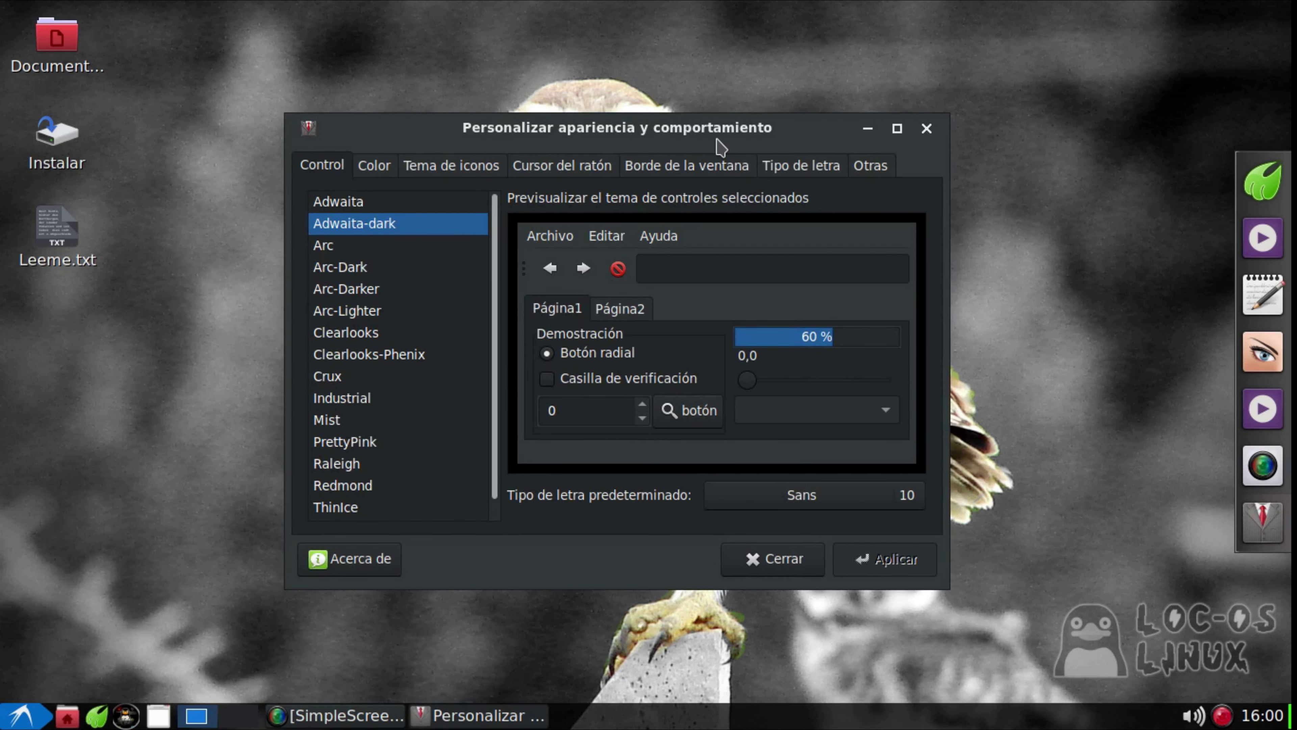
pyautogui.moveTo(715, 134); pyautogui.dragTo(710, 61)
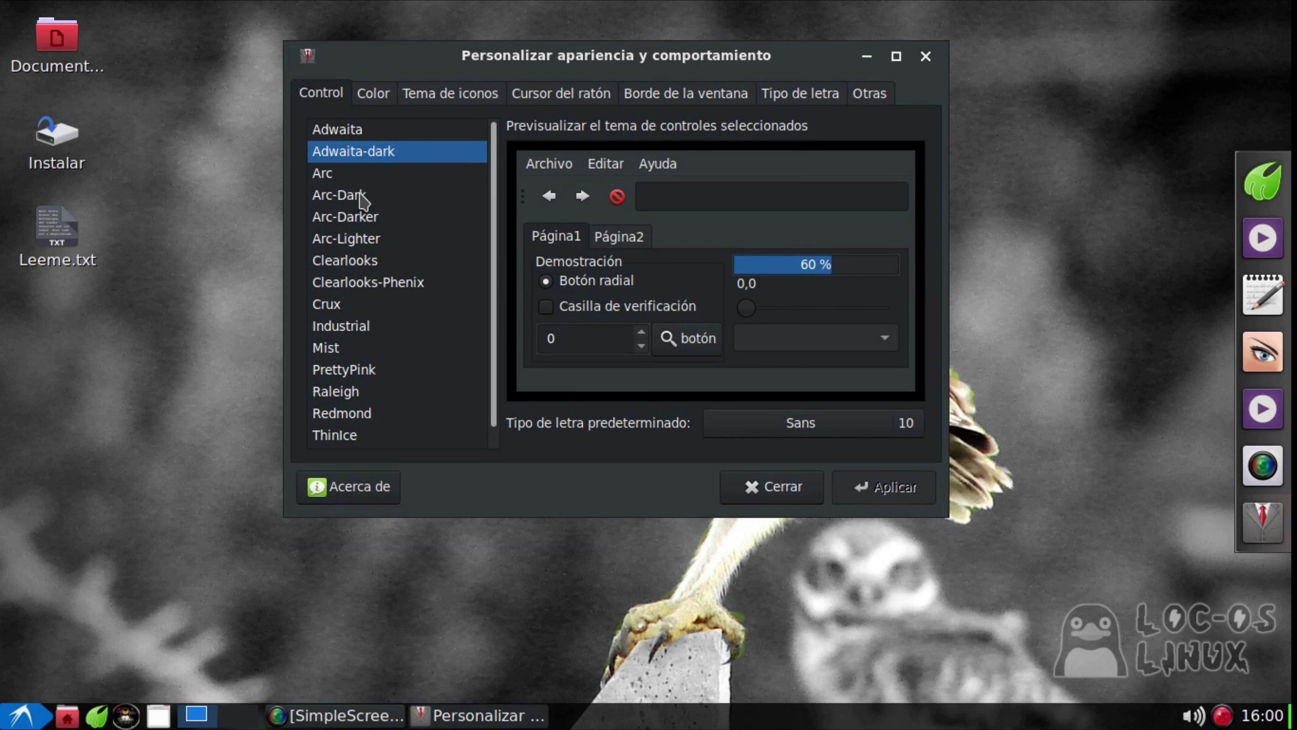
pyautogui.click(334, 196)
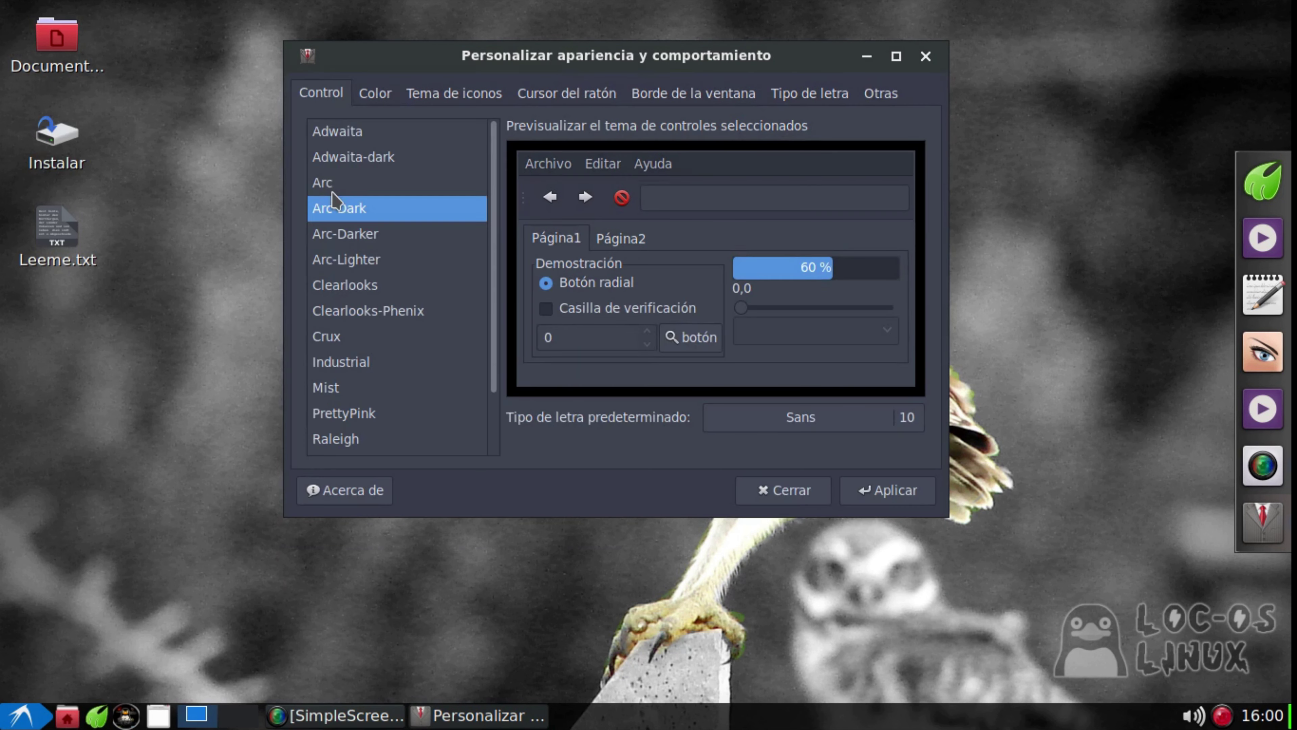
pyautogui.click(337, 132)
pyautogui.click(340, 151)
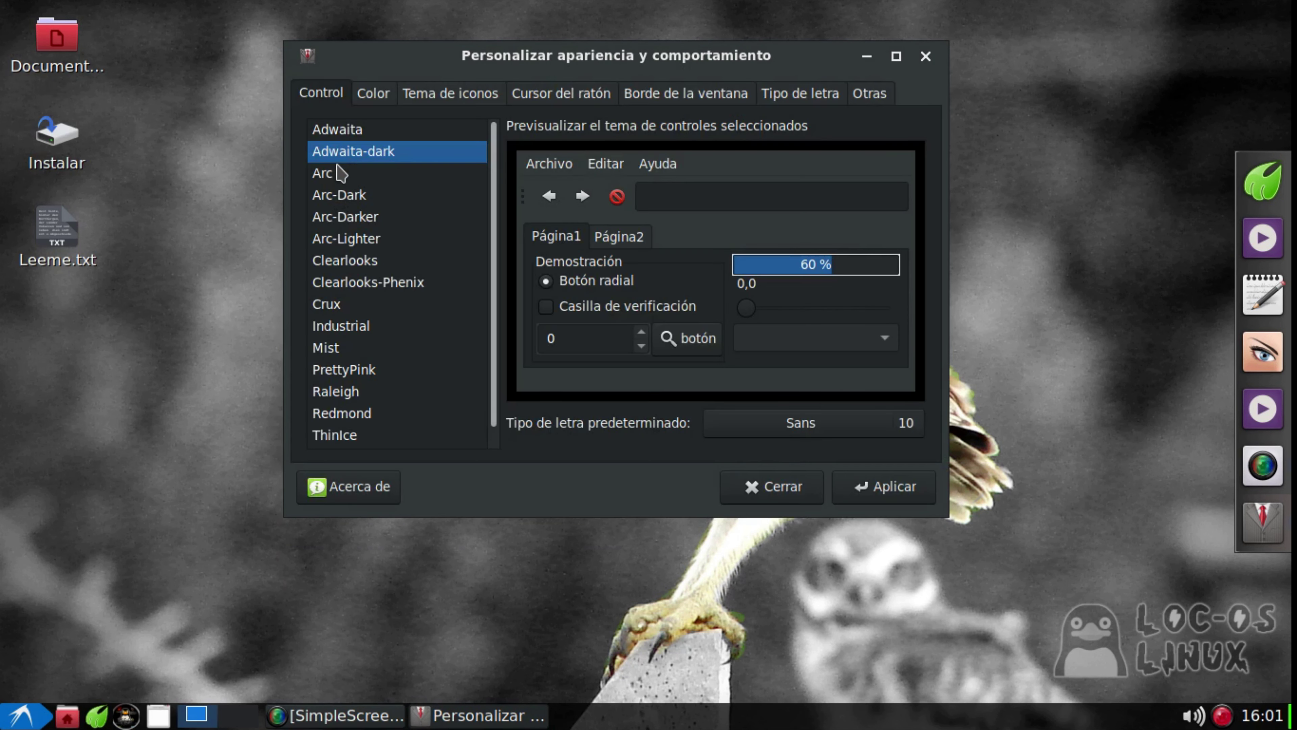
pyautogui.click(330, 179)
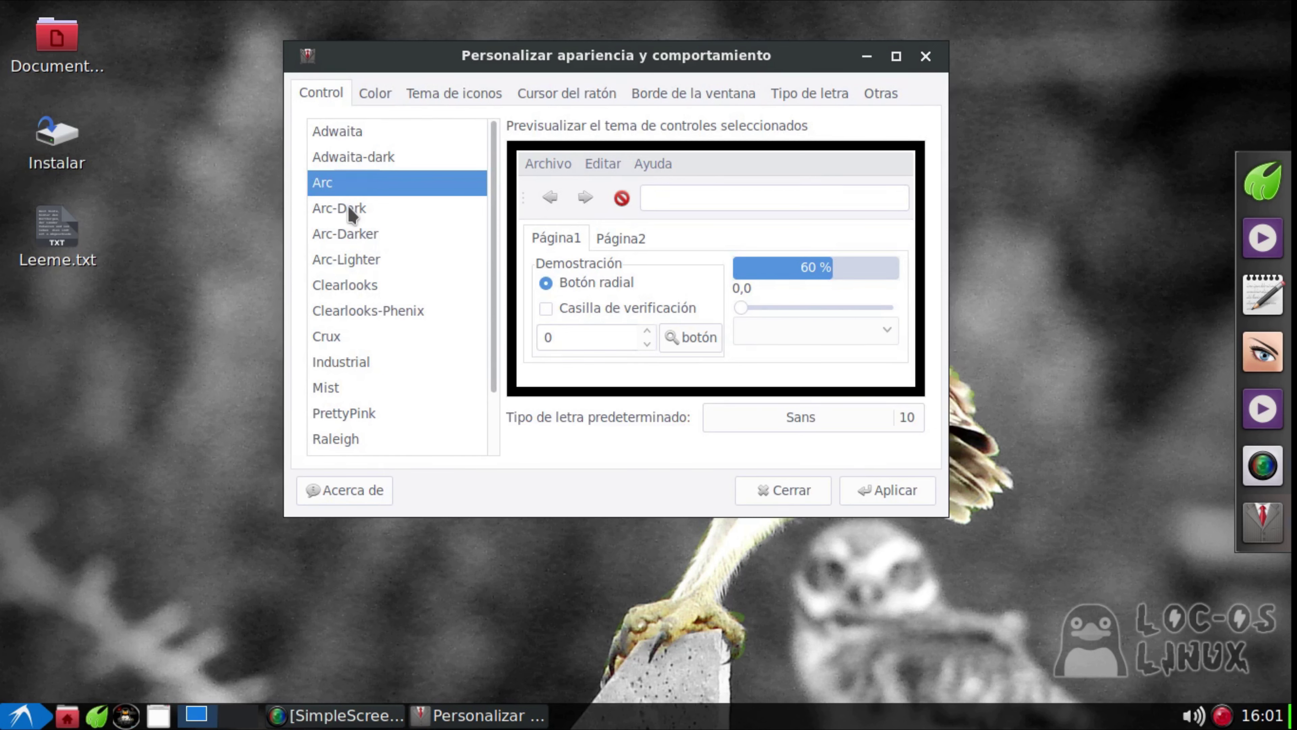
pyautogui.click(350, 209)
pyautogui.click(349, 258)
pyautogui.click(361, 285)
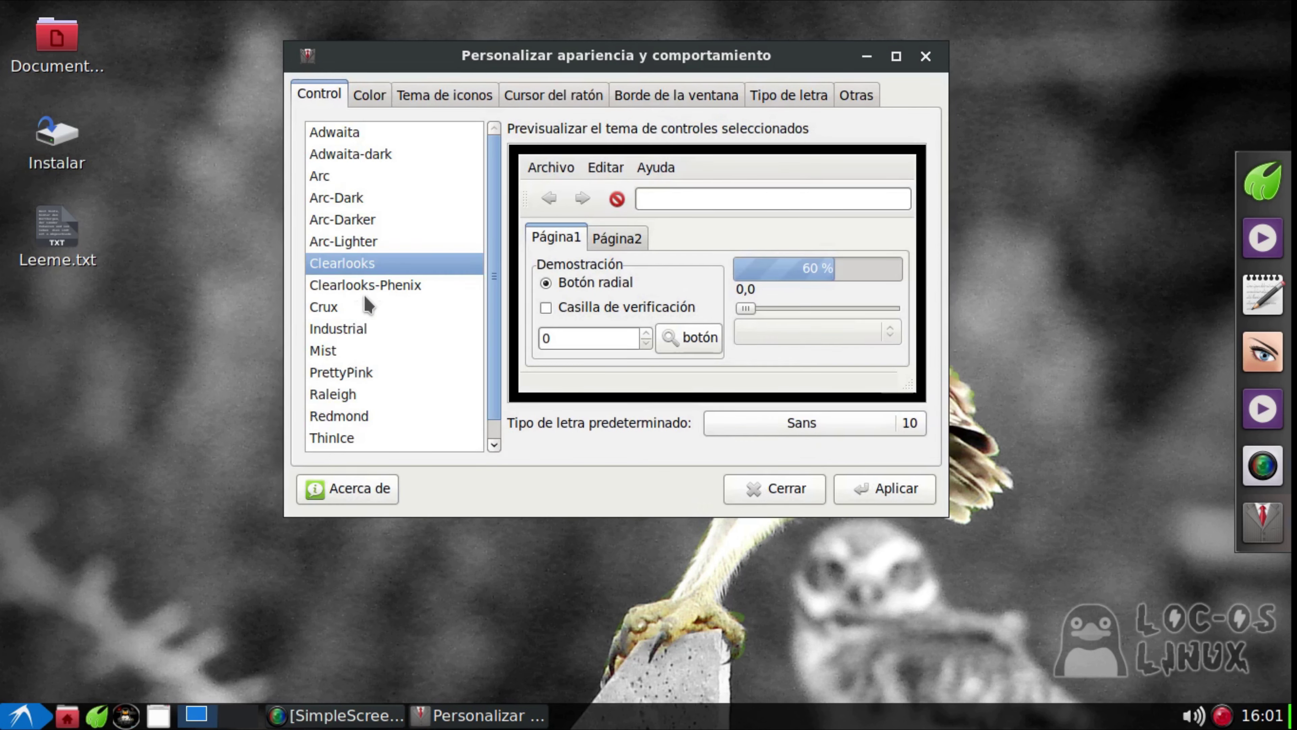
pyautogui.click(354, 331)
pyautogui.click(353, 364)
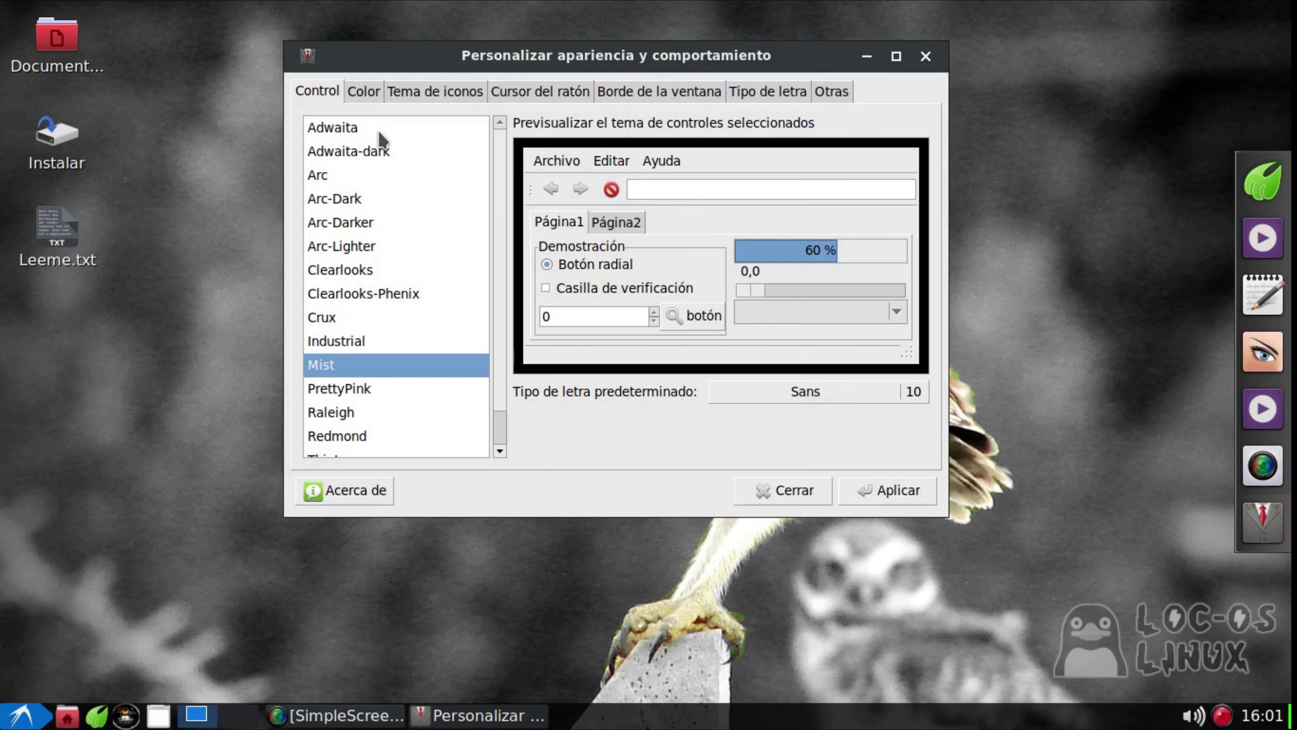
# Look over the colour settings and scroll through the available icon themes
pyautogui.click(369, 100)
pyautogui.click(396, 98)
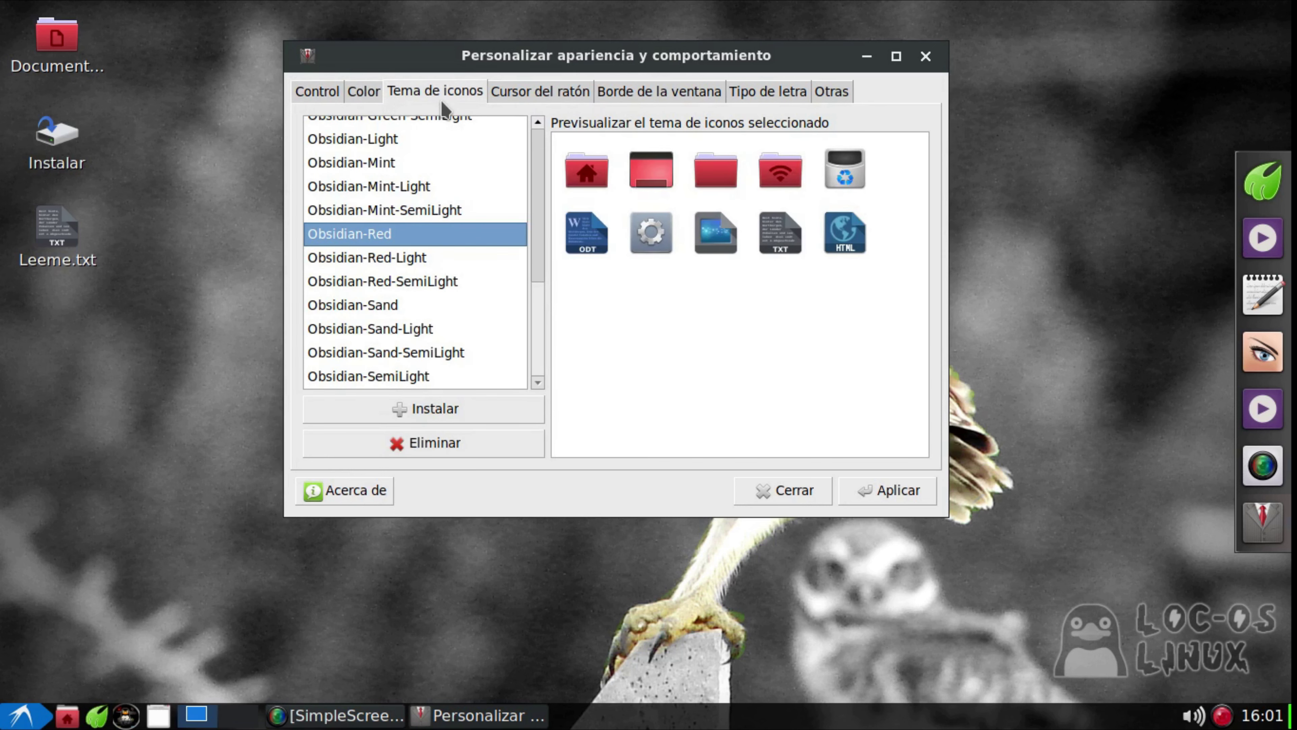
pyautogui.scroll(10, 429, 253)
pyautogui.scroll(-10, 429, 253)
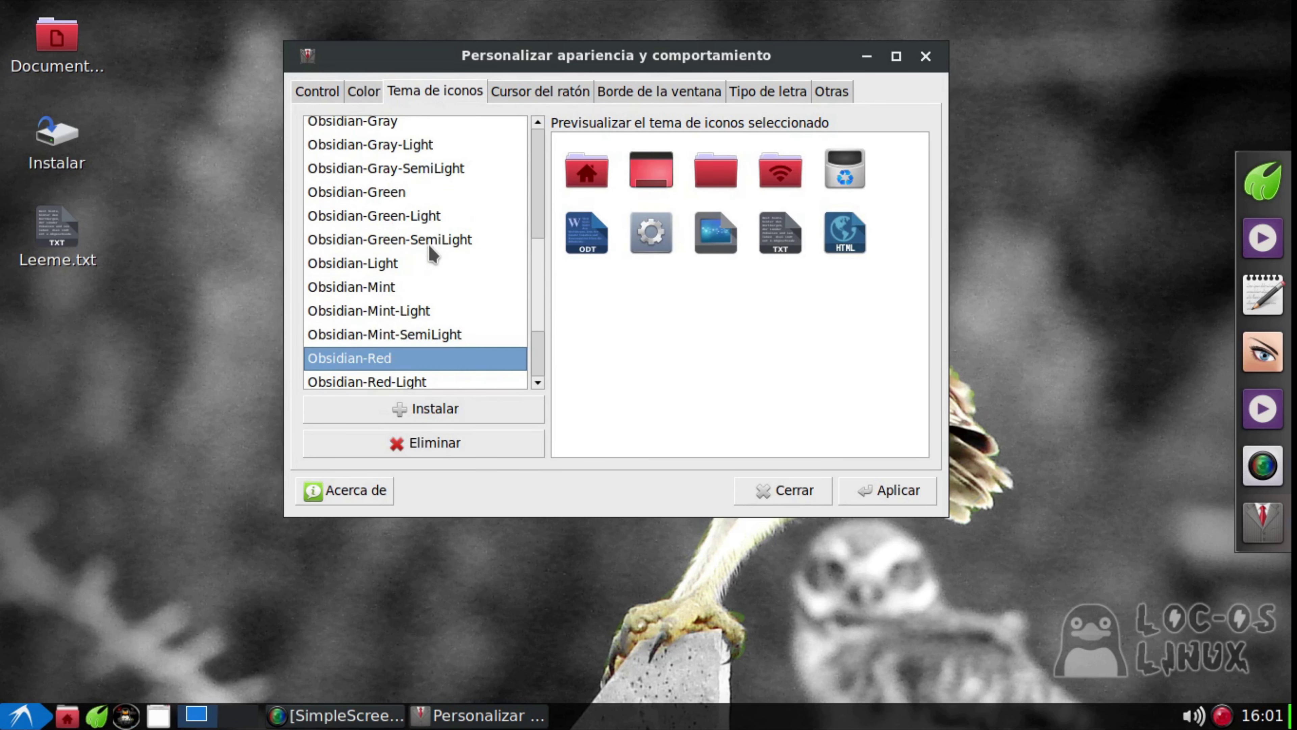
pyautogui.scroll(8, 429, 254)
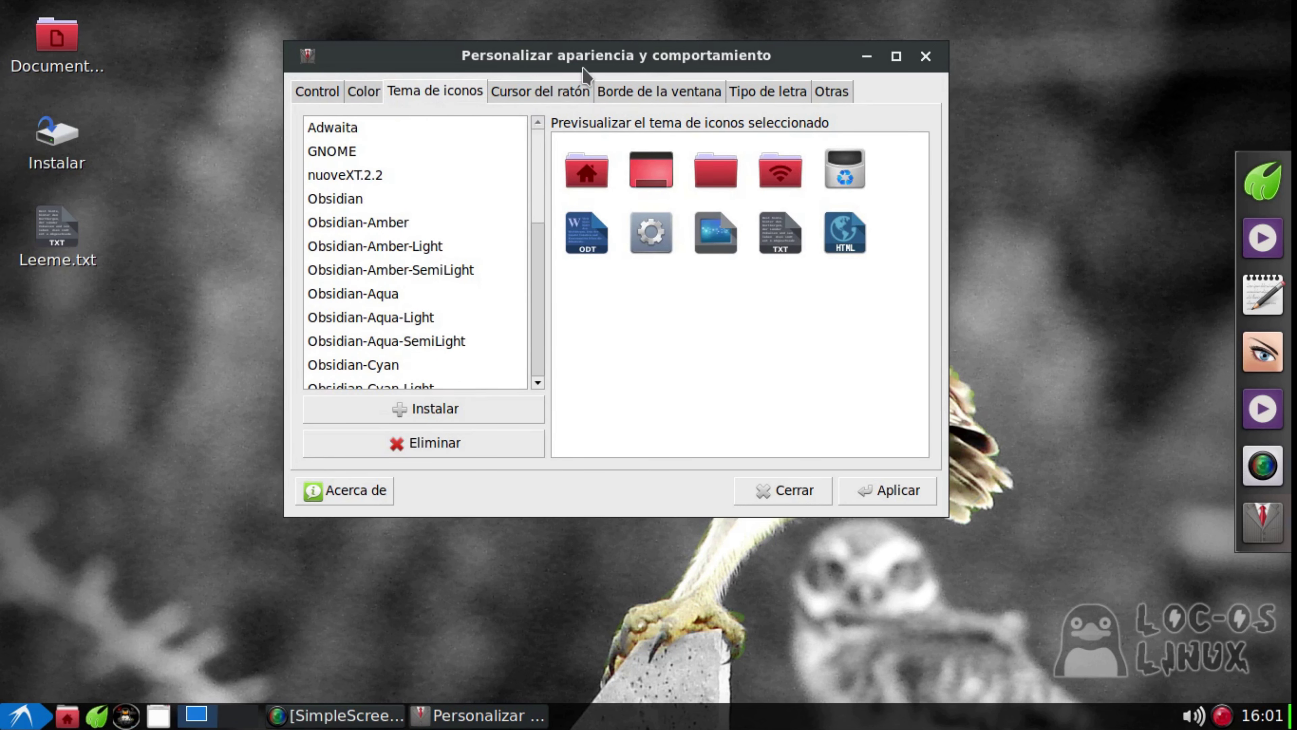
# Preview Bear2, Clearlooks and Clearlooks-3.4 window borders, check font options, then close without applying
pyautogui.click(641, 92)
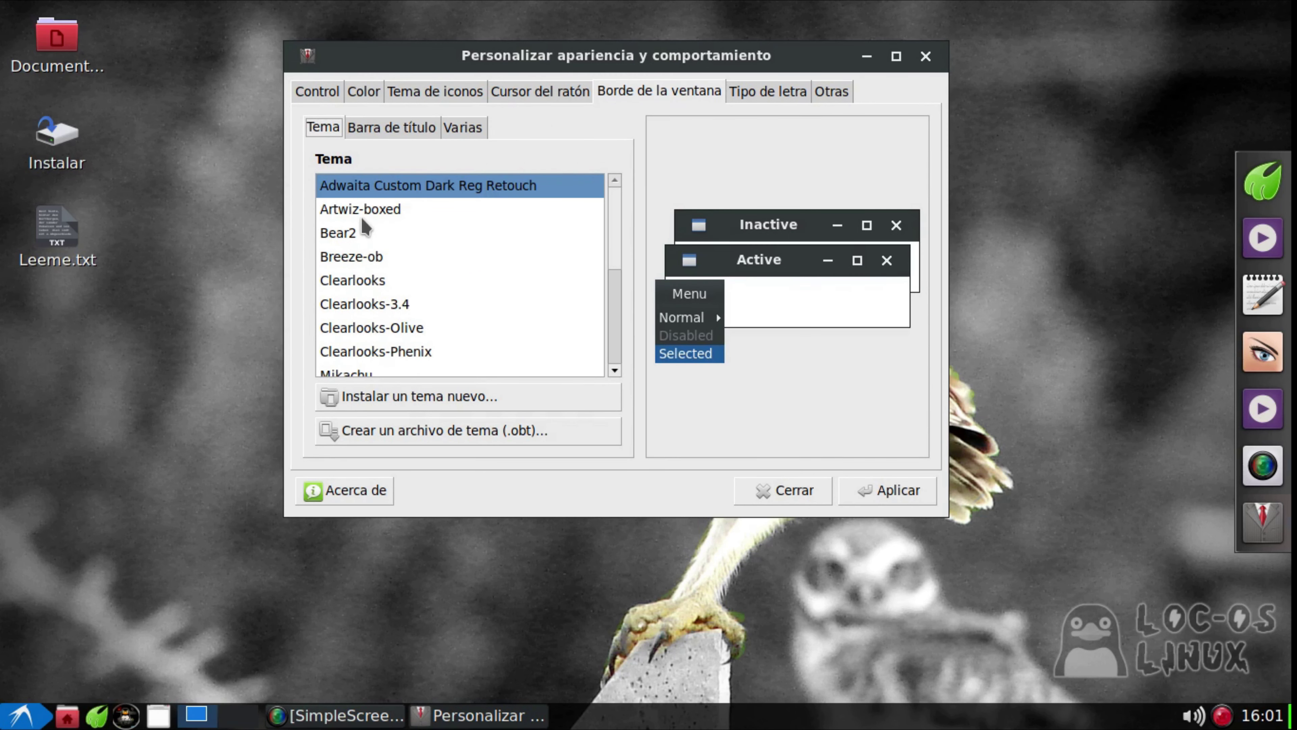
pyautogui.click(353, 233)
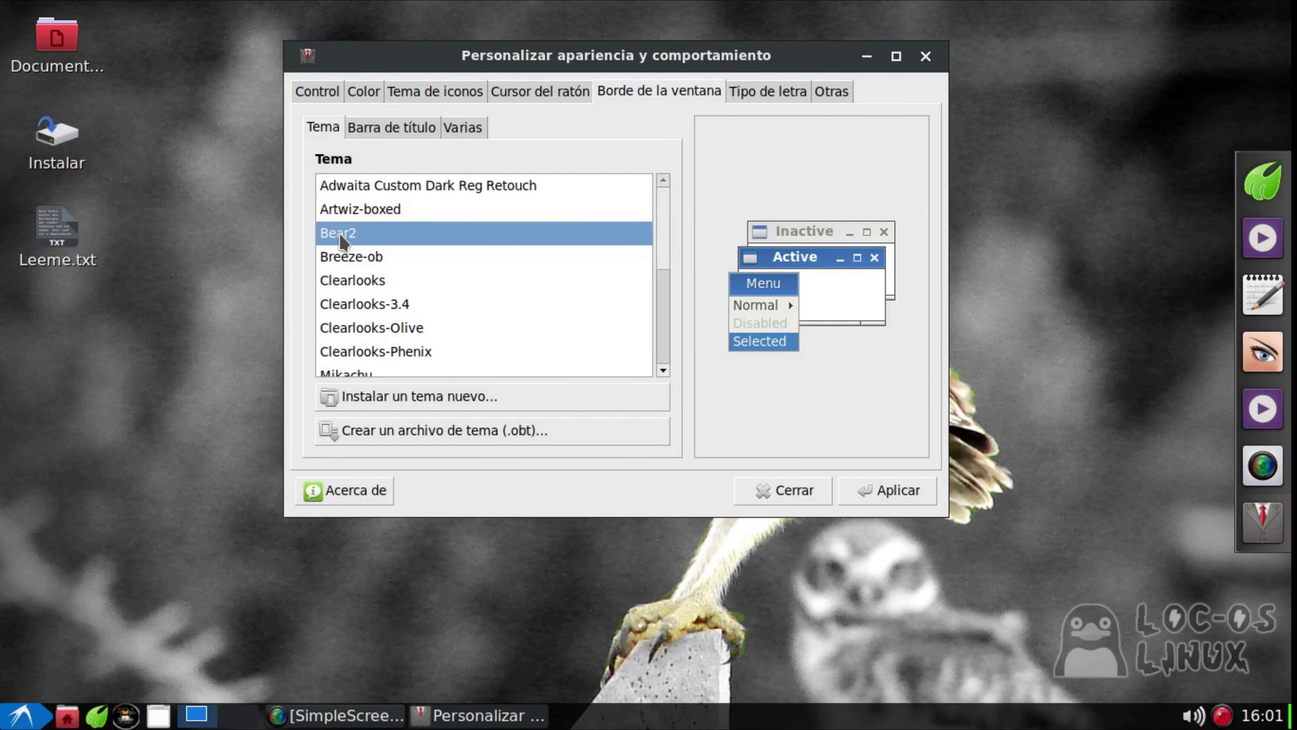
pyautogui.click(350, 281)
pyautogui.click(356, 314)
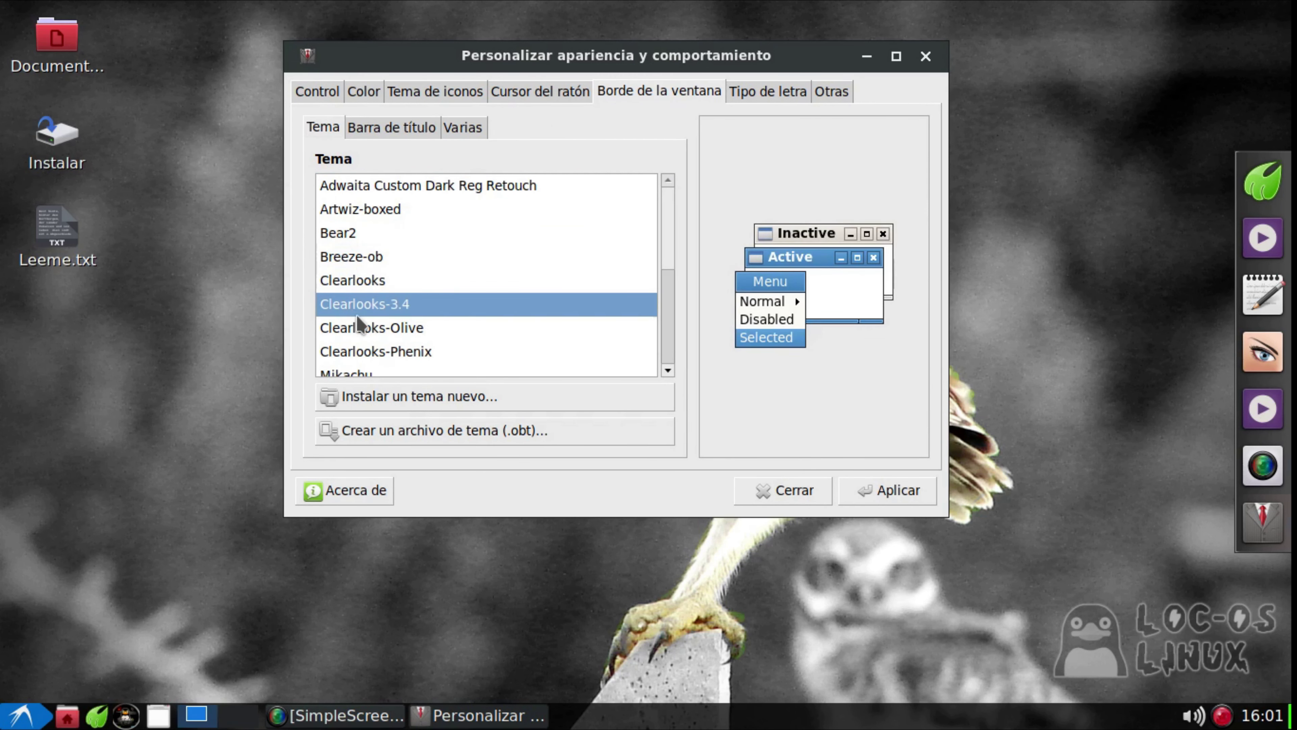
pyautogui.click(763, 91)
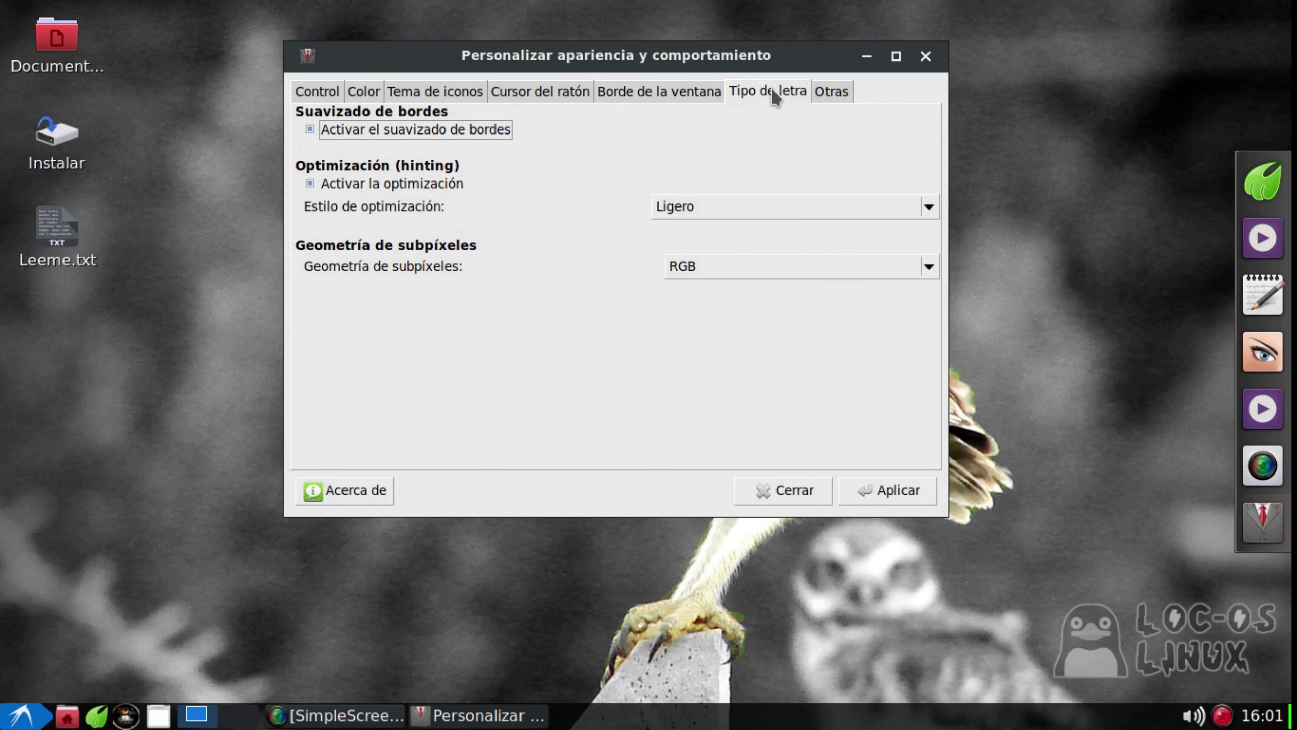
pyautogui.click(923, 58)
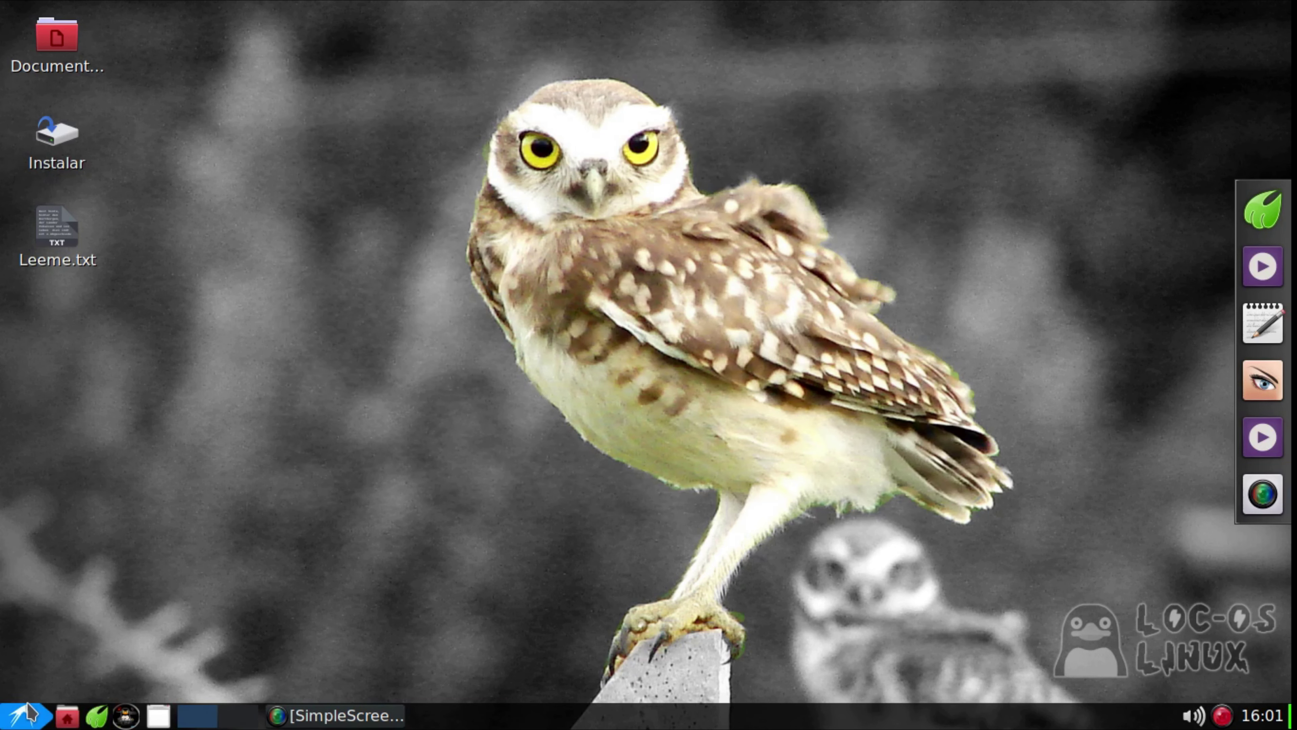
# Launch GkPackage and view its not-yet-installed AppImages list and its tools page
pyautogui.click(21, 715)
pyautogui.moveTo(92, 639)
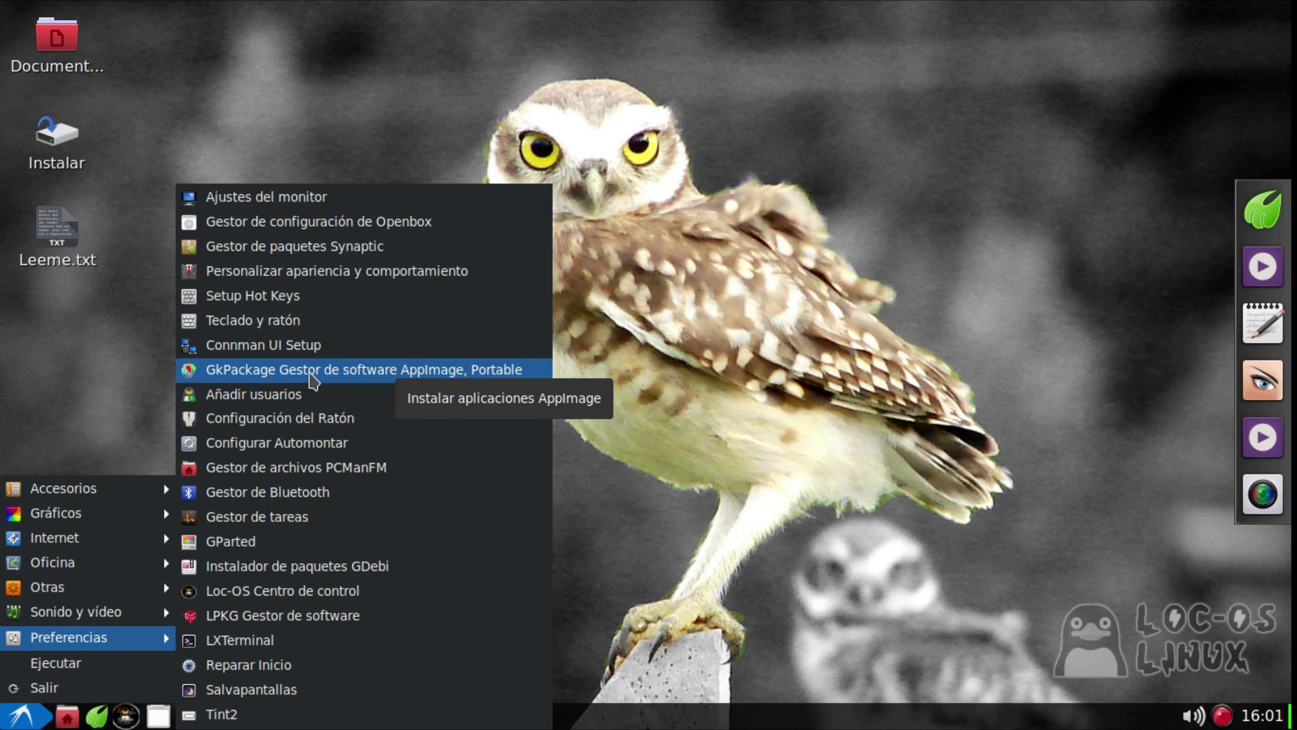
pyautogui.click(311, 376)
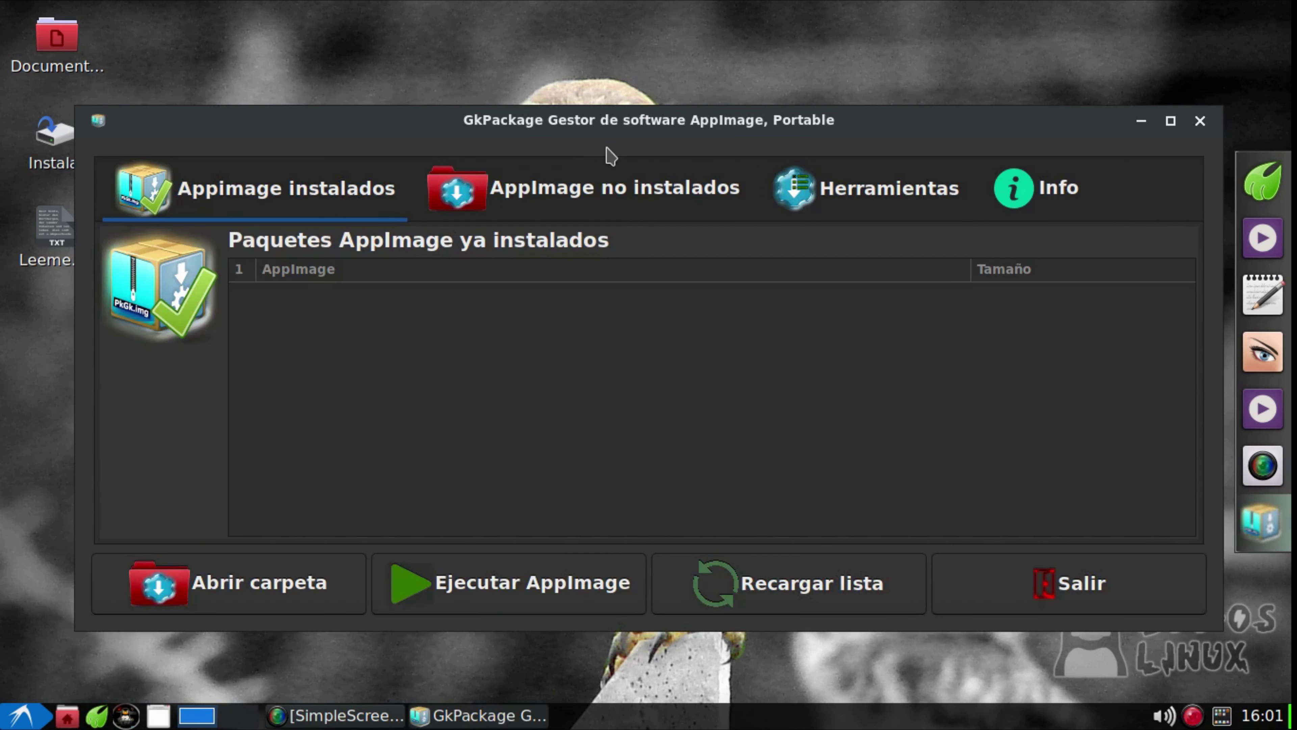
pyautogui.moveTo(633, 128); pyautogui.dragTo(640, 71)
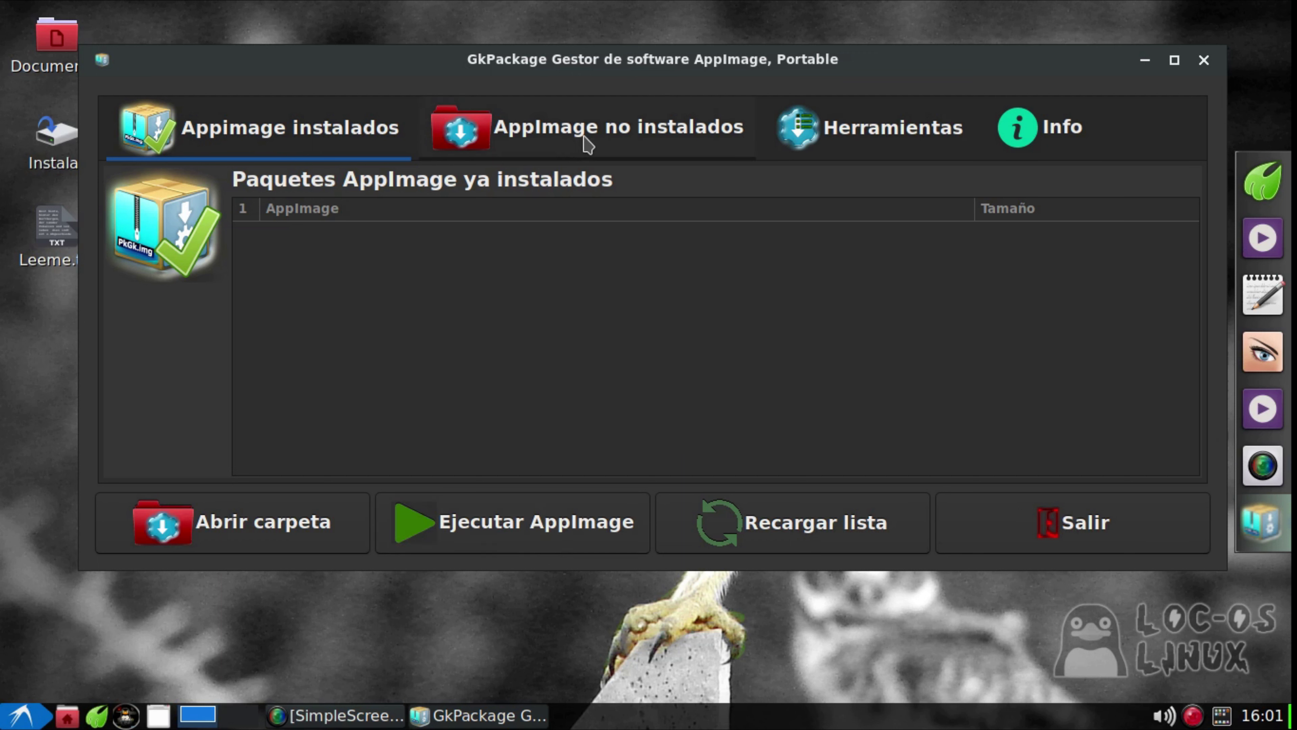
pyautogui.click(587, 147)
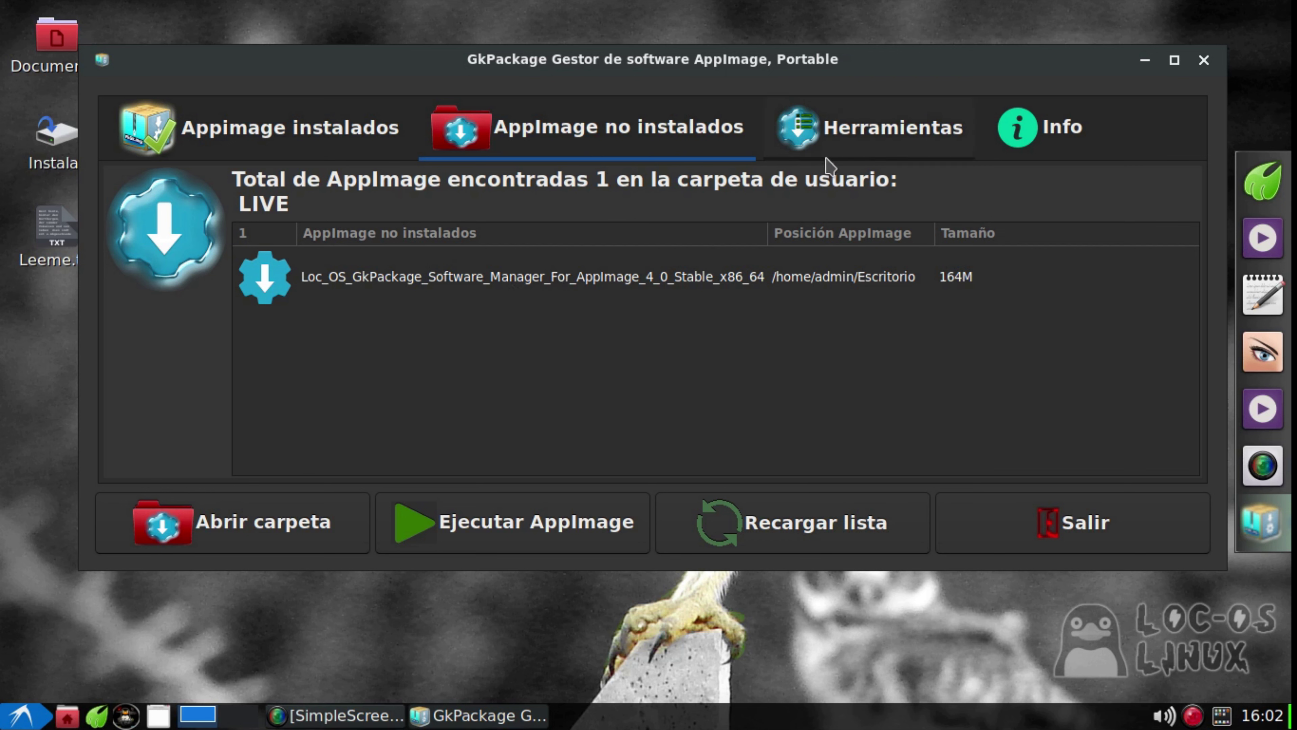
pyautogui.click(844, 155)
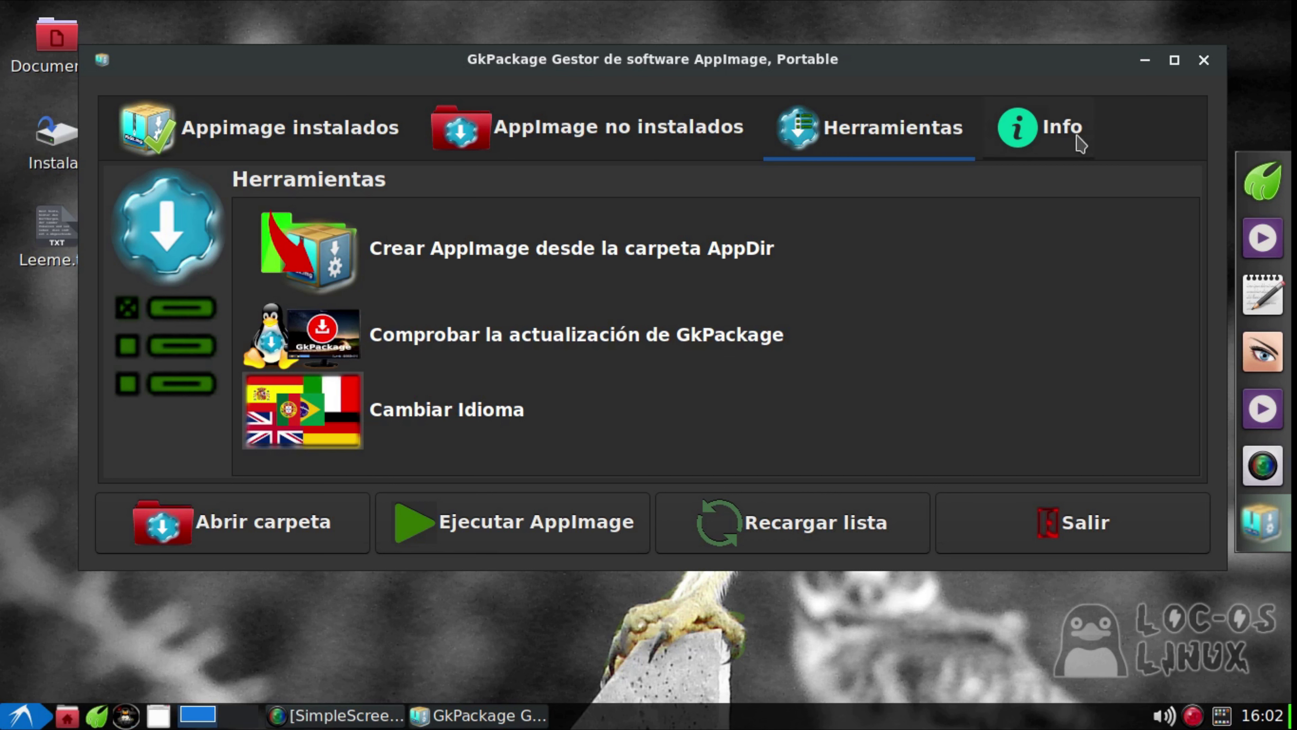
# Read through the Info tab's GPL licence text, then close GkPackage
pyautogui.click(1081, 145)
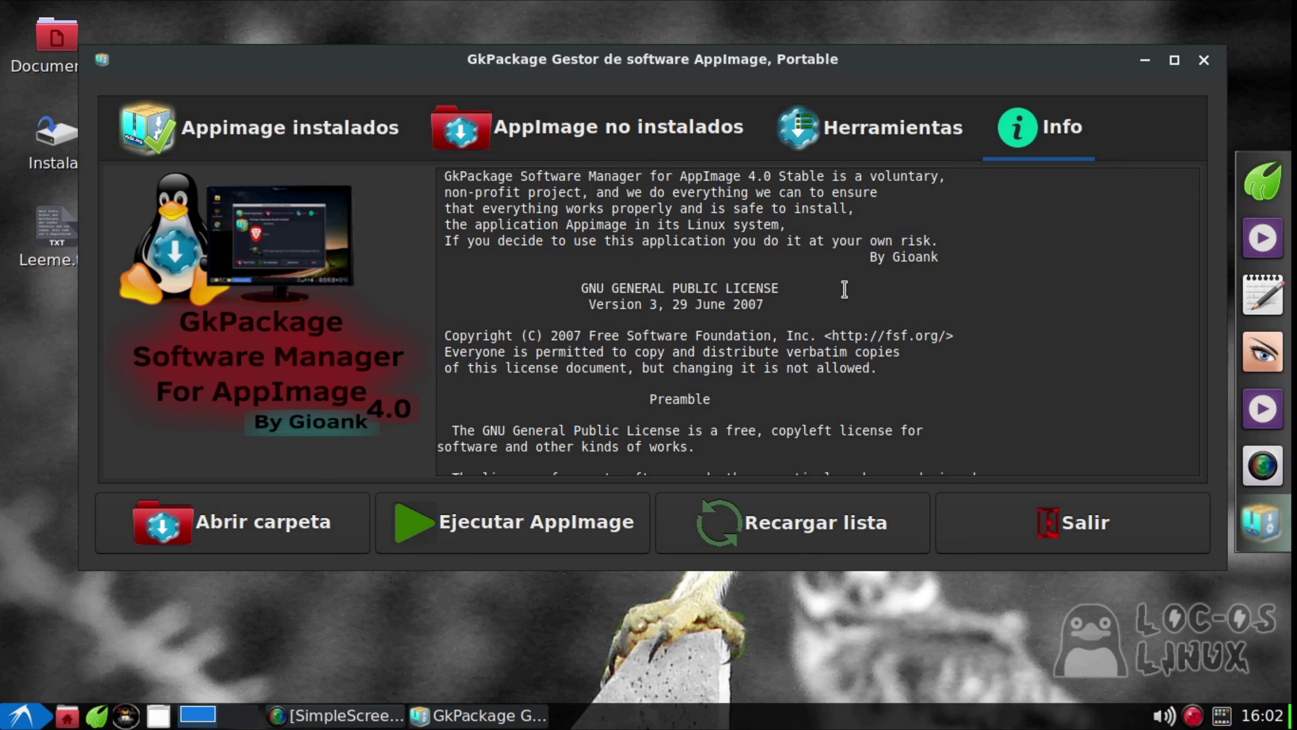
pyautogui.scroll(-15, 844, 289)
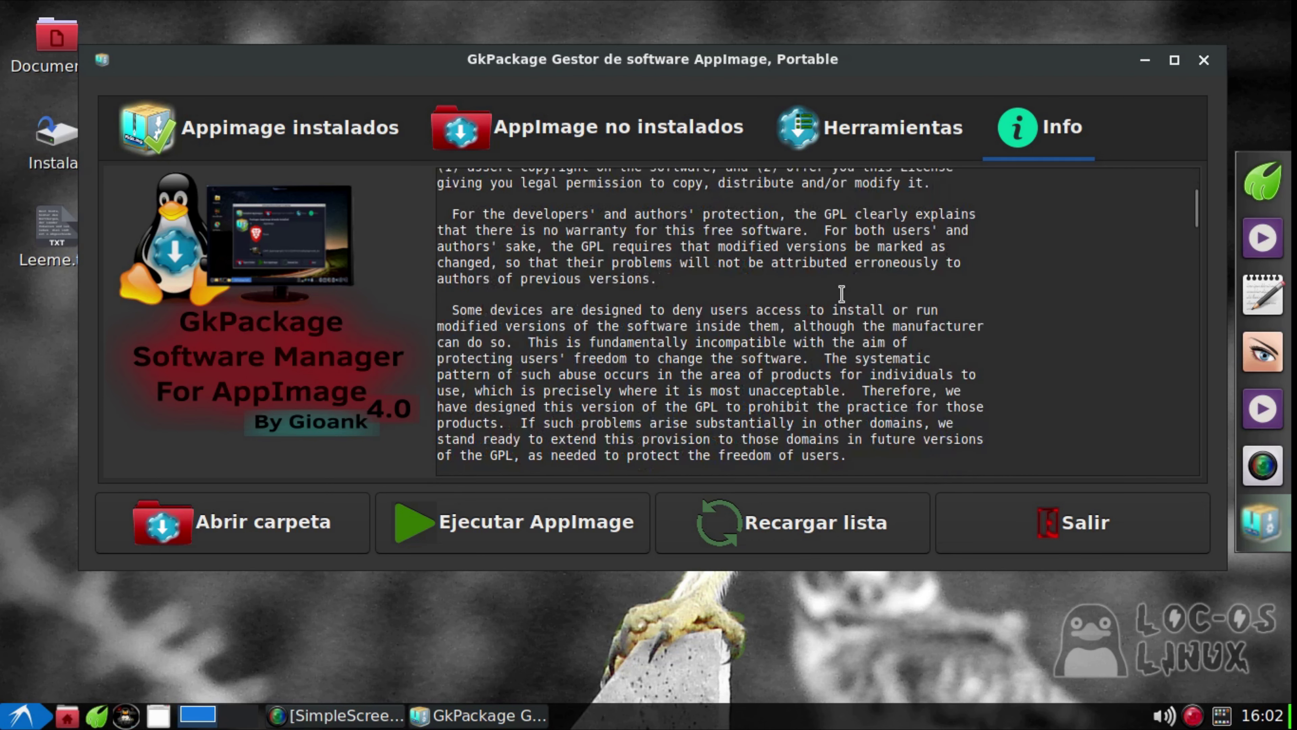
pyautogui.scroll(-10, 841, 293)
pyautogui.scroll(13, 840, 296)
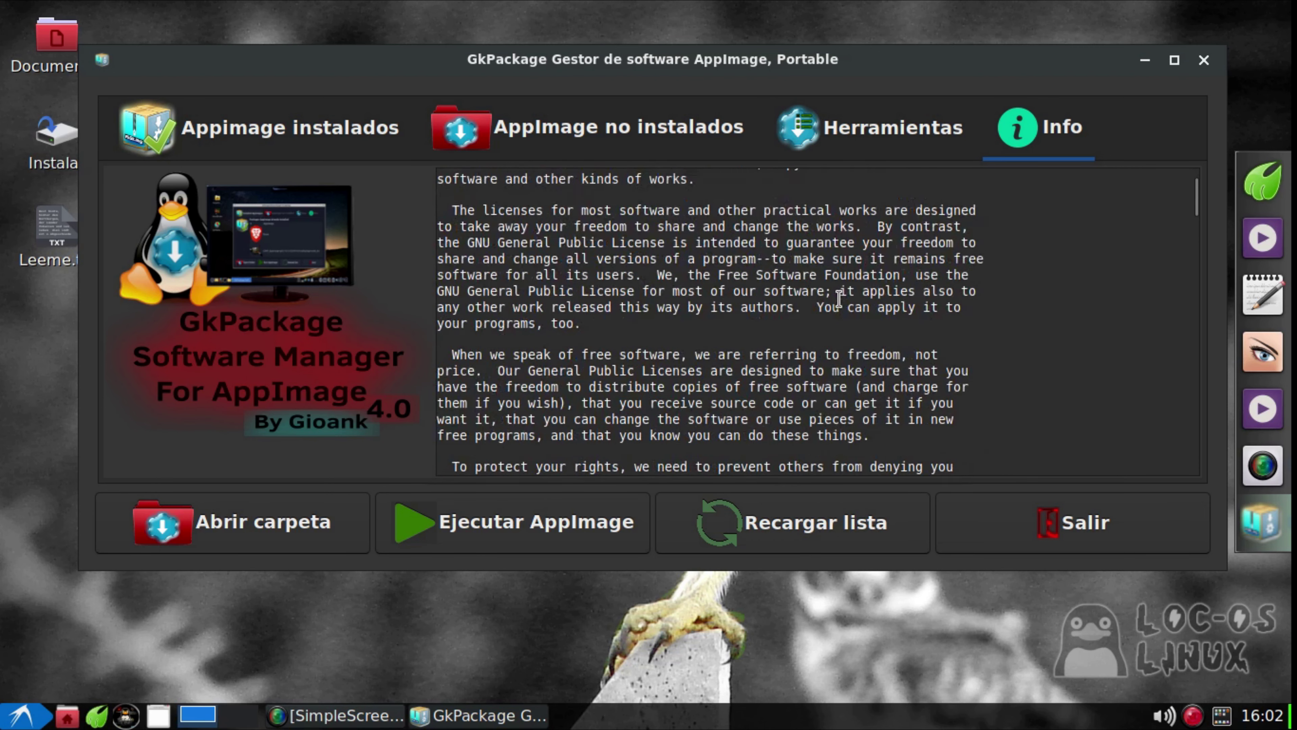
pyautogui.scroll(6, 839, 299)
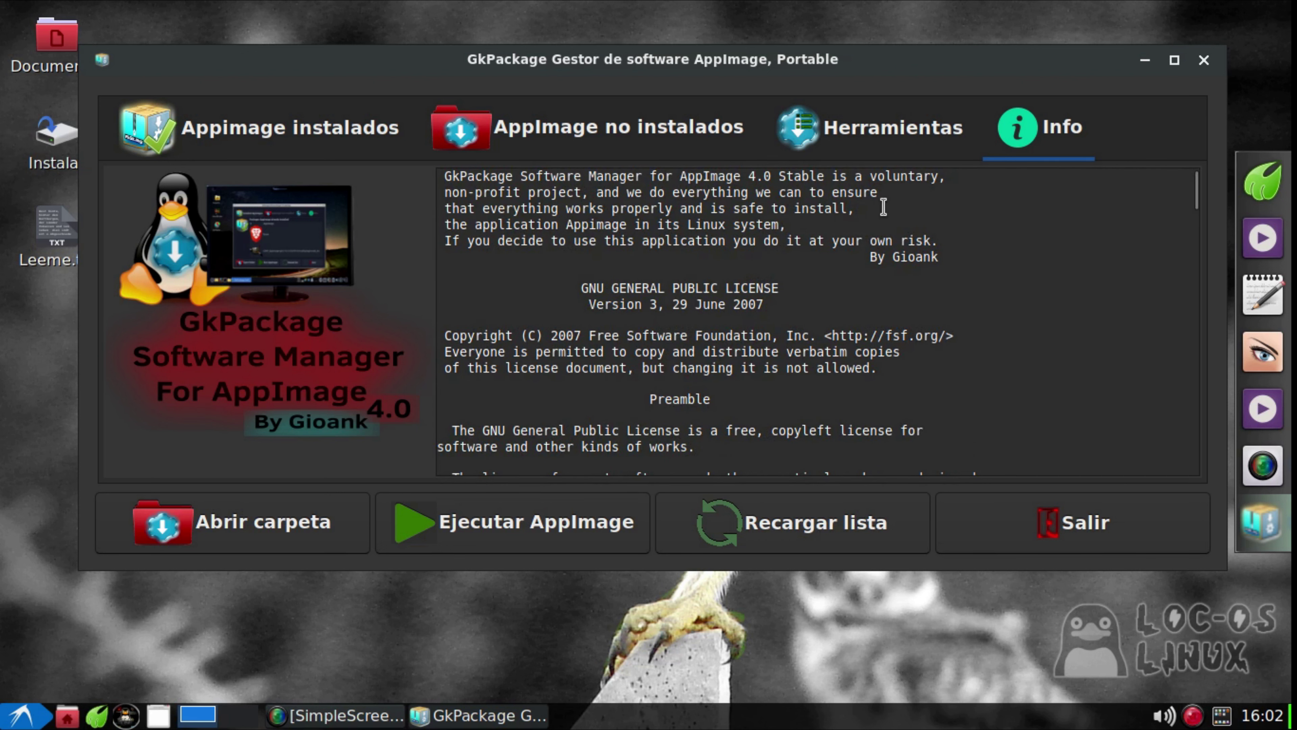
pyautogui.click(1204, 60)
# Open and close Loc-OS Centro de control, then launch LPKG Gestor de software from Preferencias
pyautogui.click(23, 716)
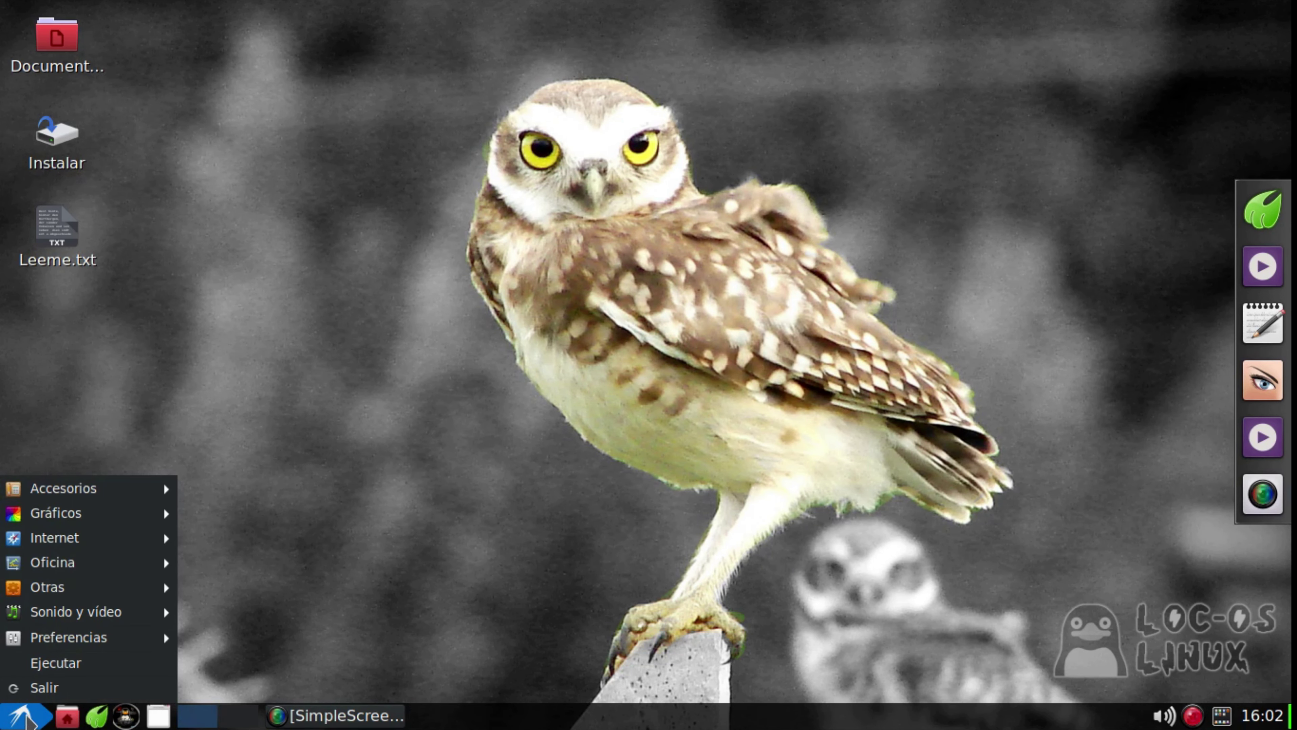
pyautogui.moveTo(73, 569)
pyautogui.moveTo(77, 638)
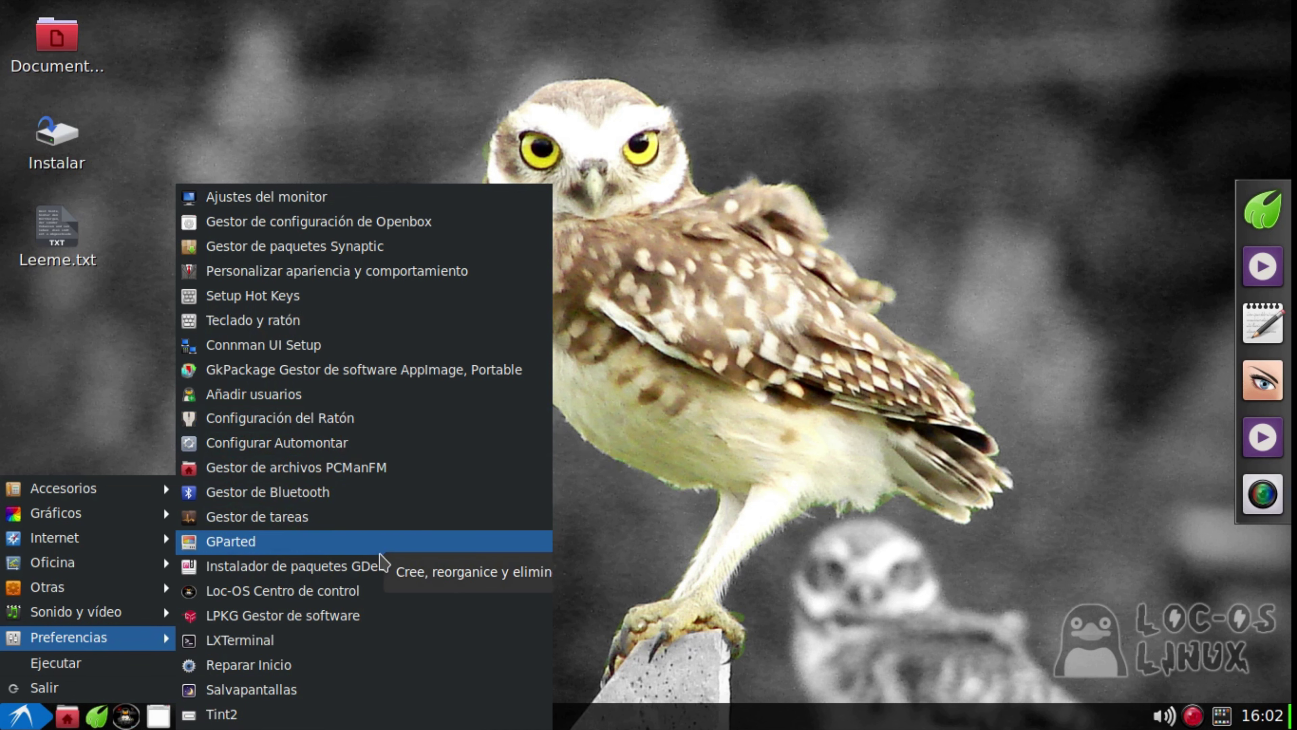
pyautogui.click(365, 593)
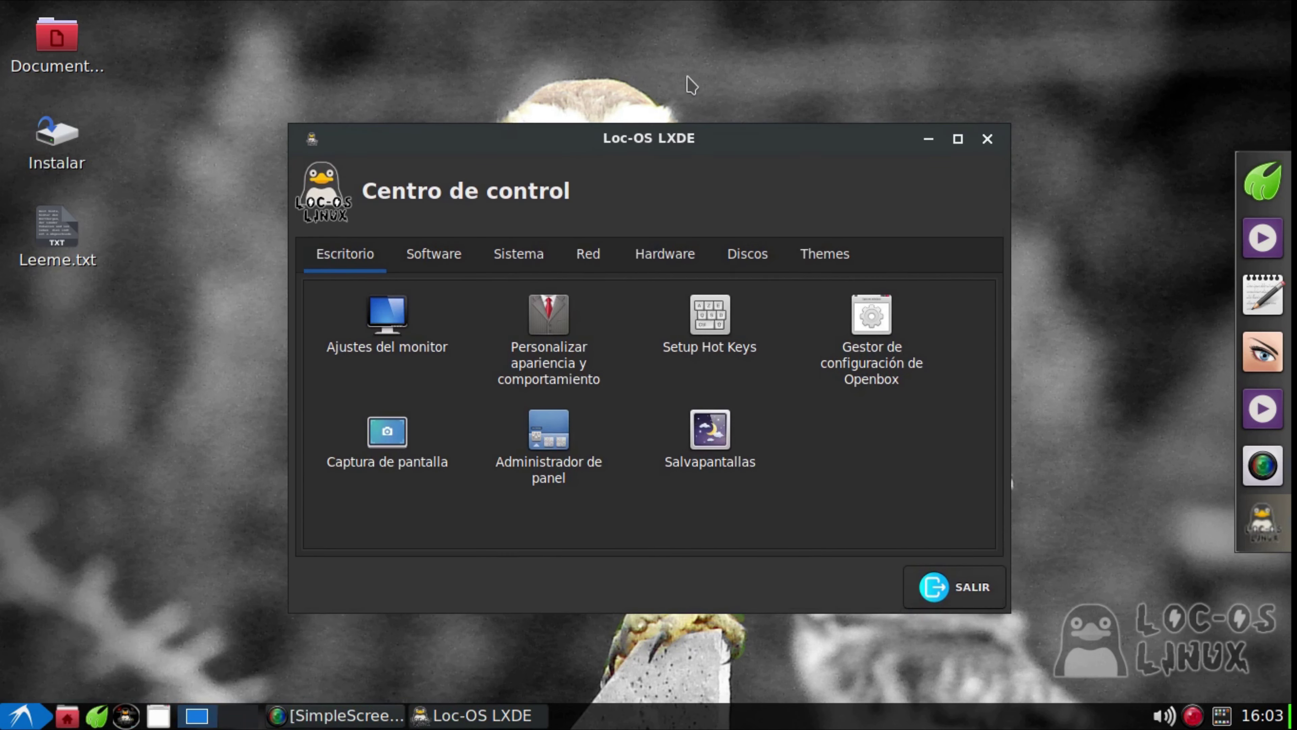
pyautogui.moveTo(715, 128); pyautogui.dragTo(717, 34)
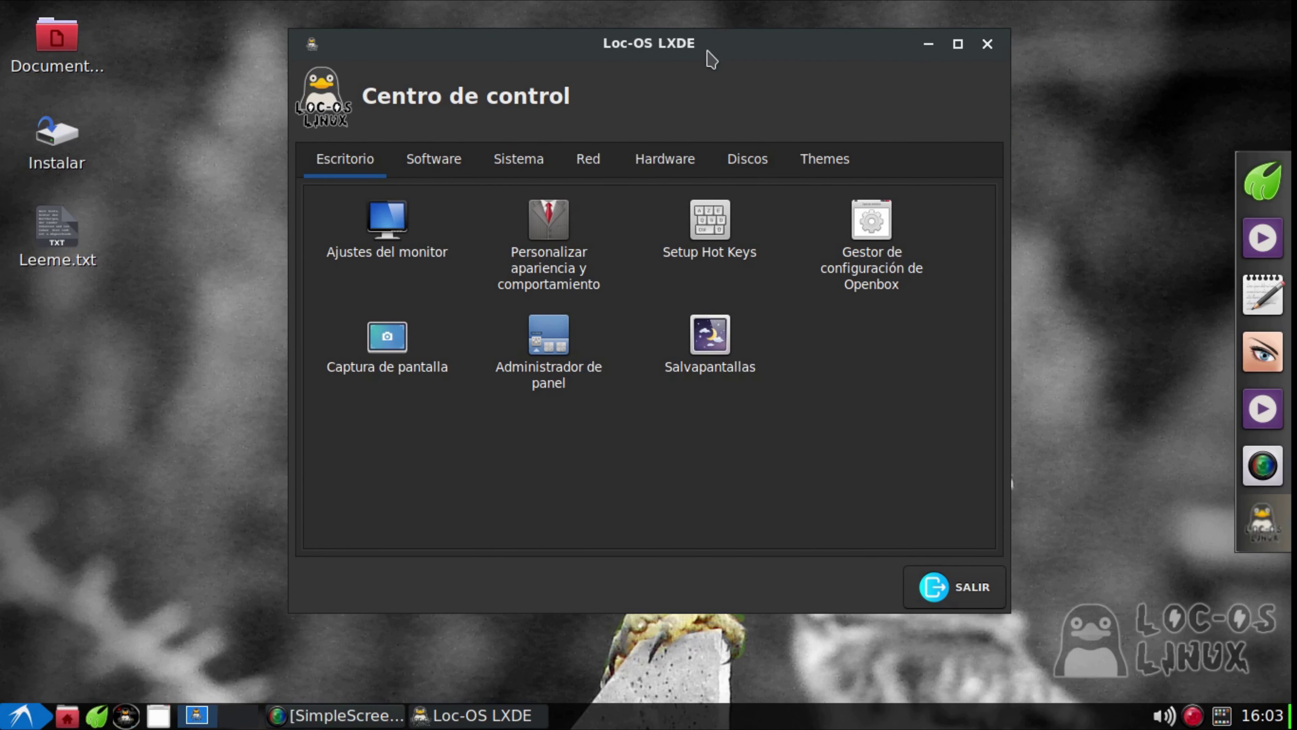
pyautogui.click(987, 44)
pyautogui.click(12, 725)
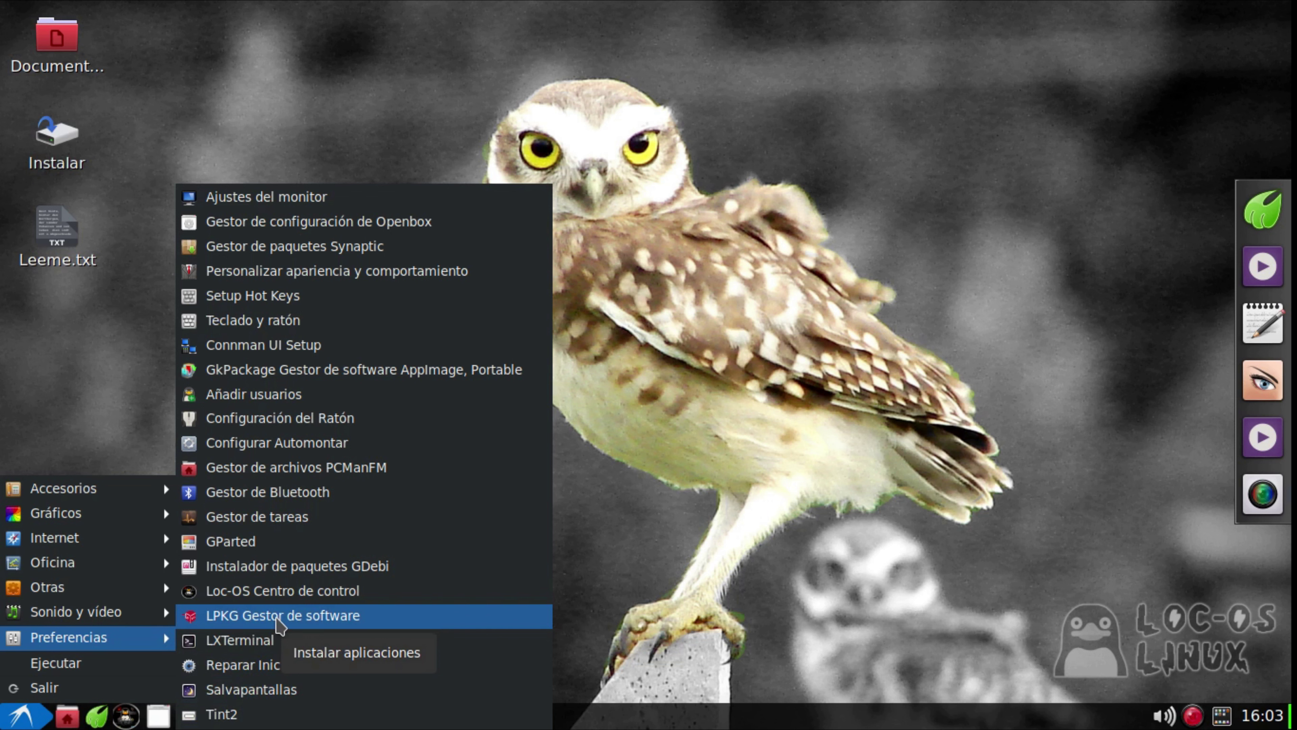
pyautogui.click(280, 615)
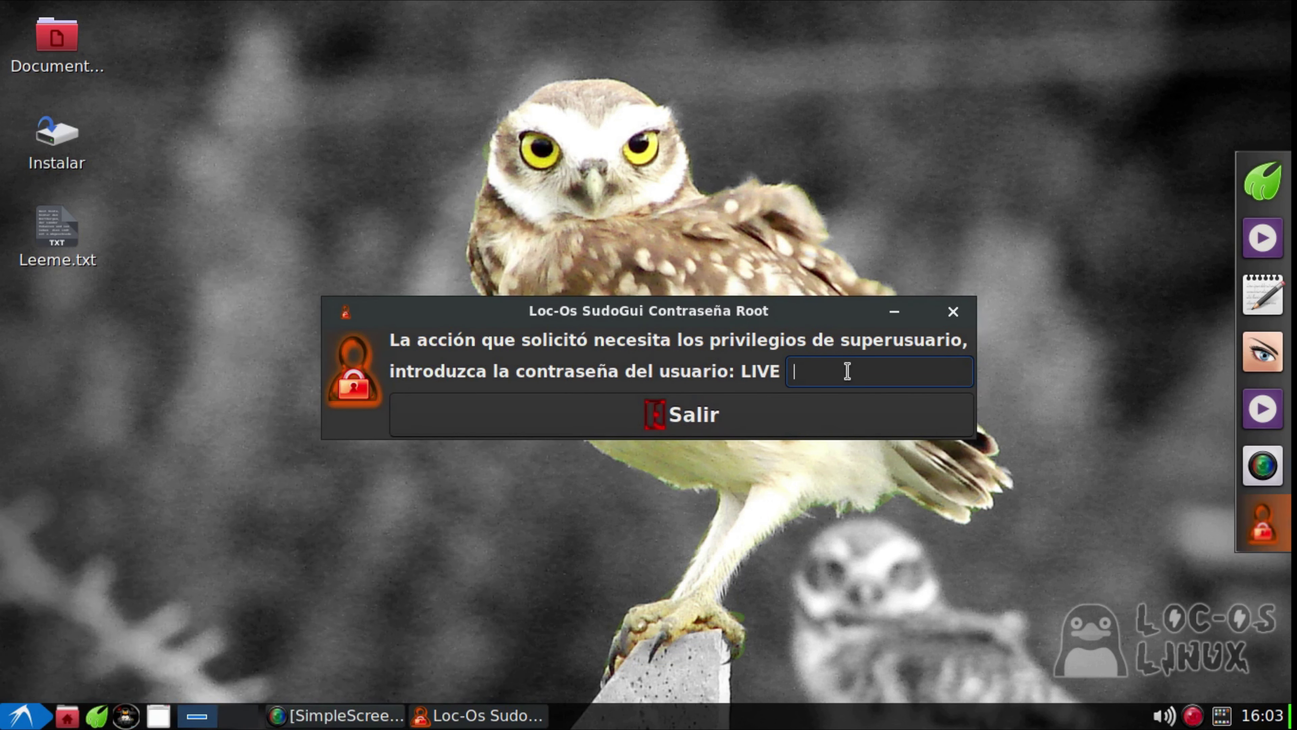
# Submit the root password, then check the Paquetes instalados list and return to uninstalled packages
pyautogui.press('Return')
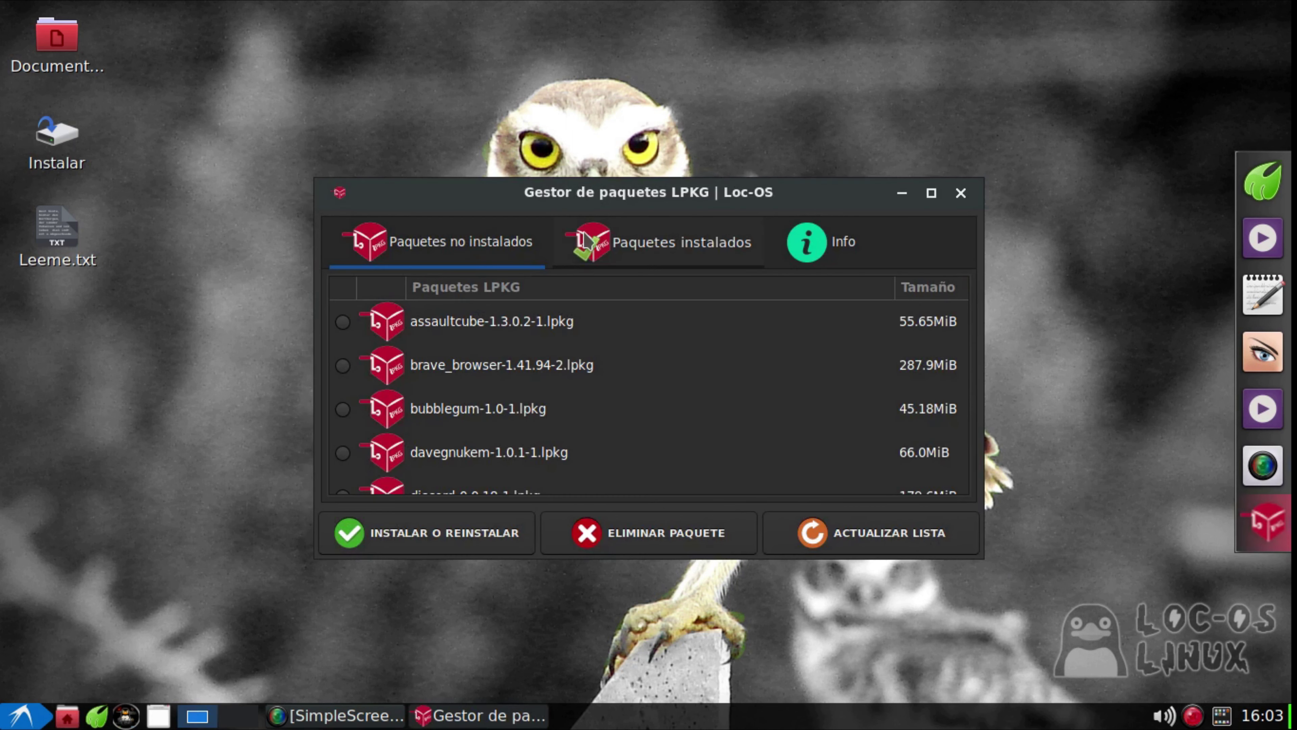
pyautogui.moveTo(633, 196); pyautogui.dragTo(616, 79)
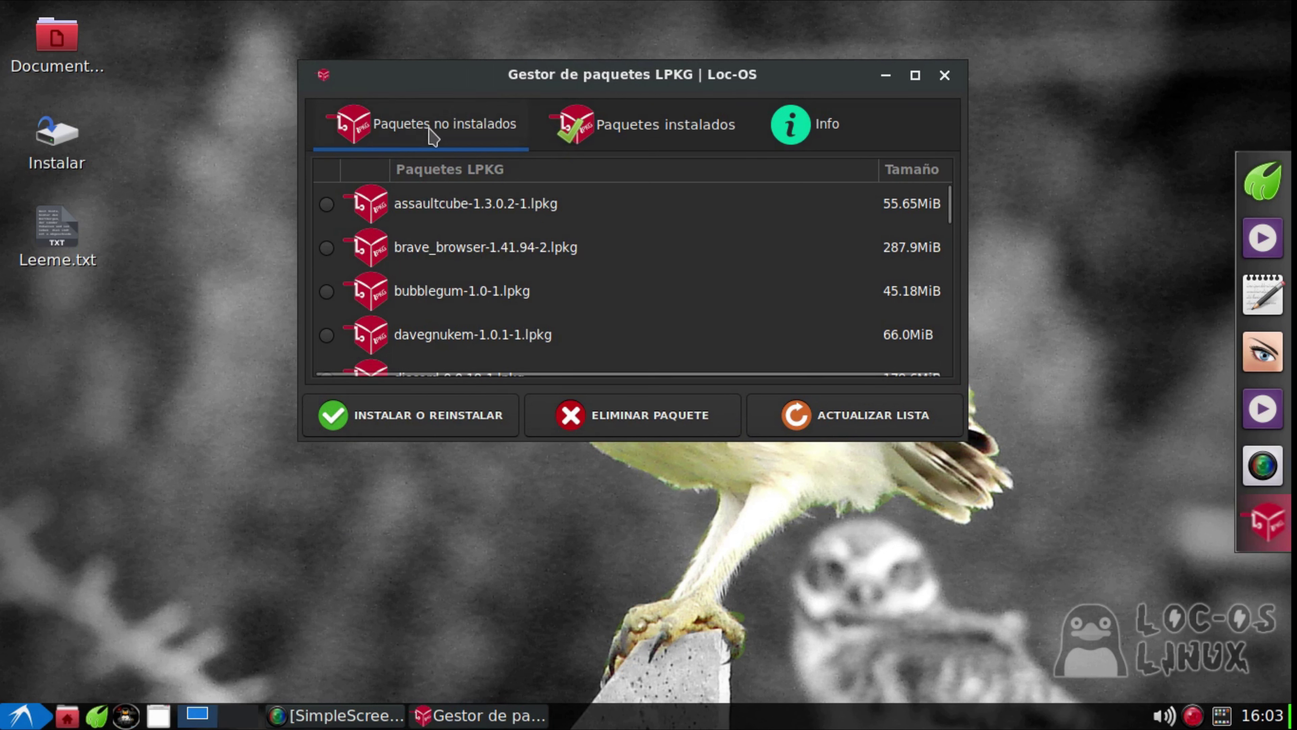
pyautogui.click(689, 127)
pyautogui.click(492, 124)
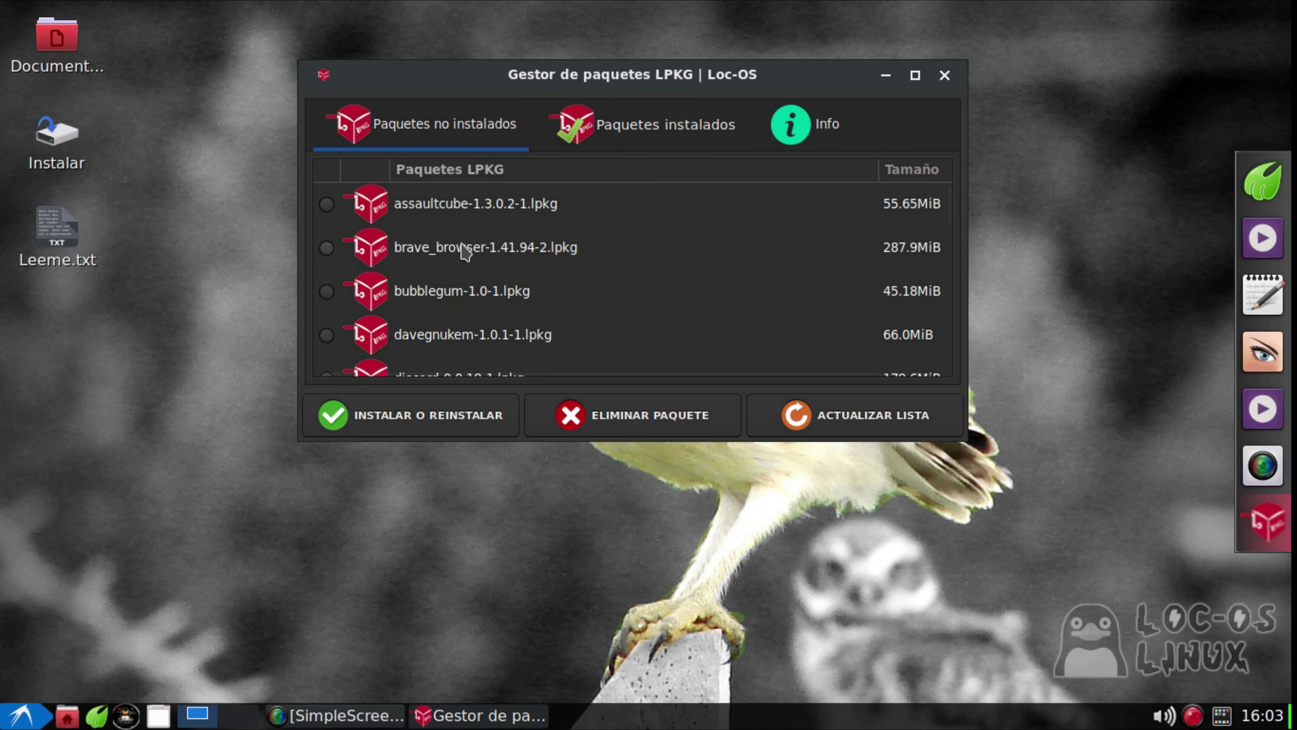
# Scroll the uninstalled package list, selecting ventoy-1.0.77-3.lpkg and youtubedl_gui-3.0-1.lpkg
pyautogui.scroll(-3, 559, 249)
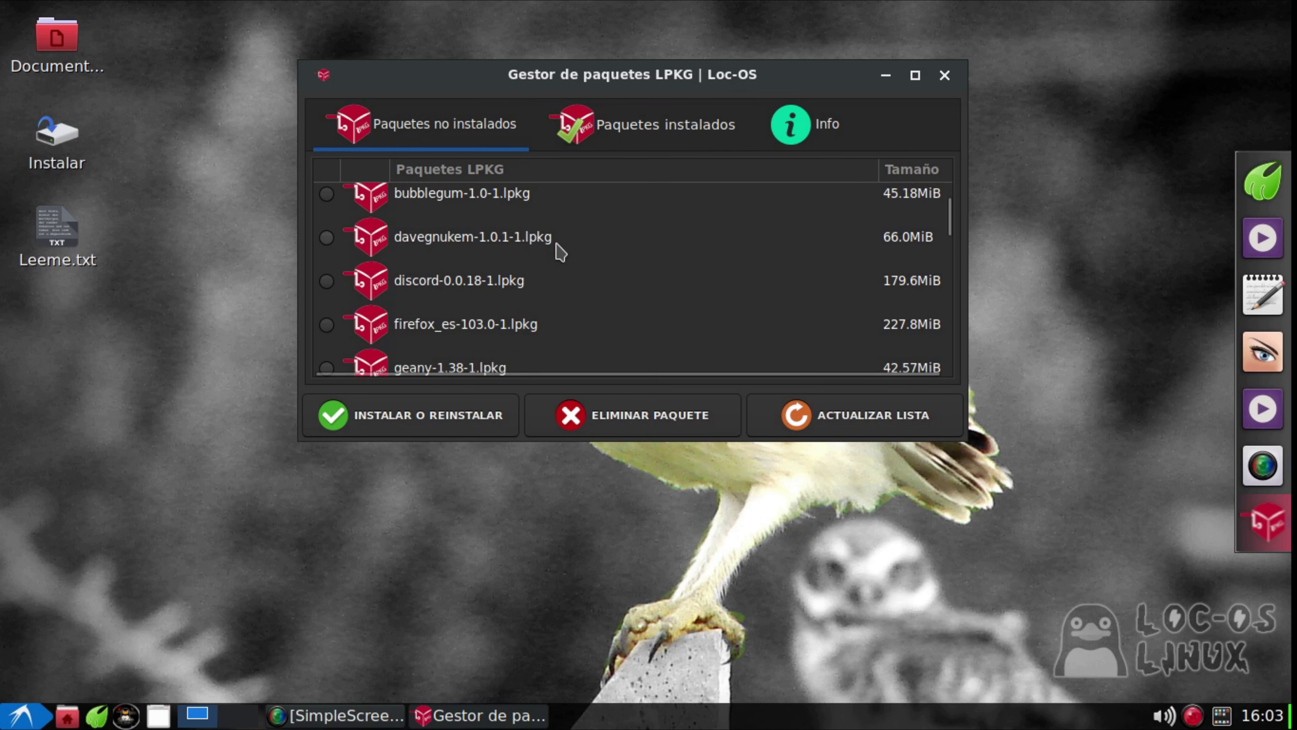
pyautogui.scroll(-4, 562, 253)
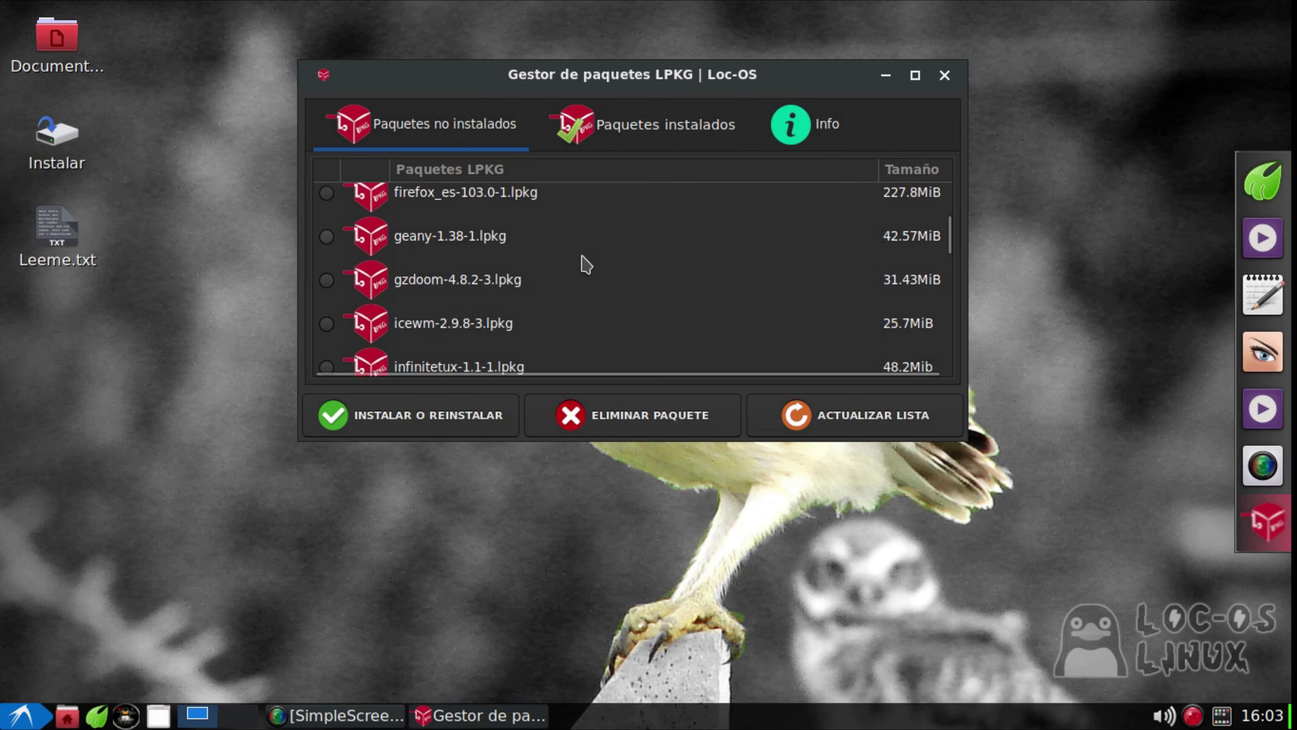
pyautogui.scroll(-5, 587, 264)
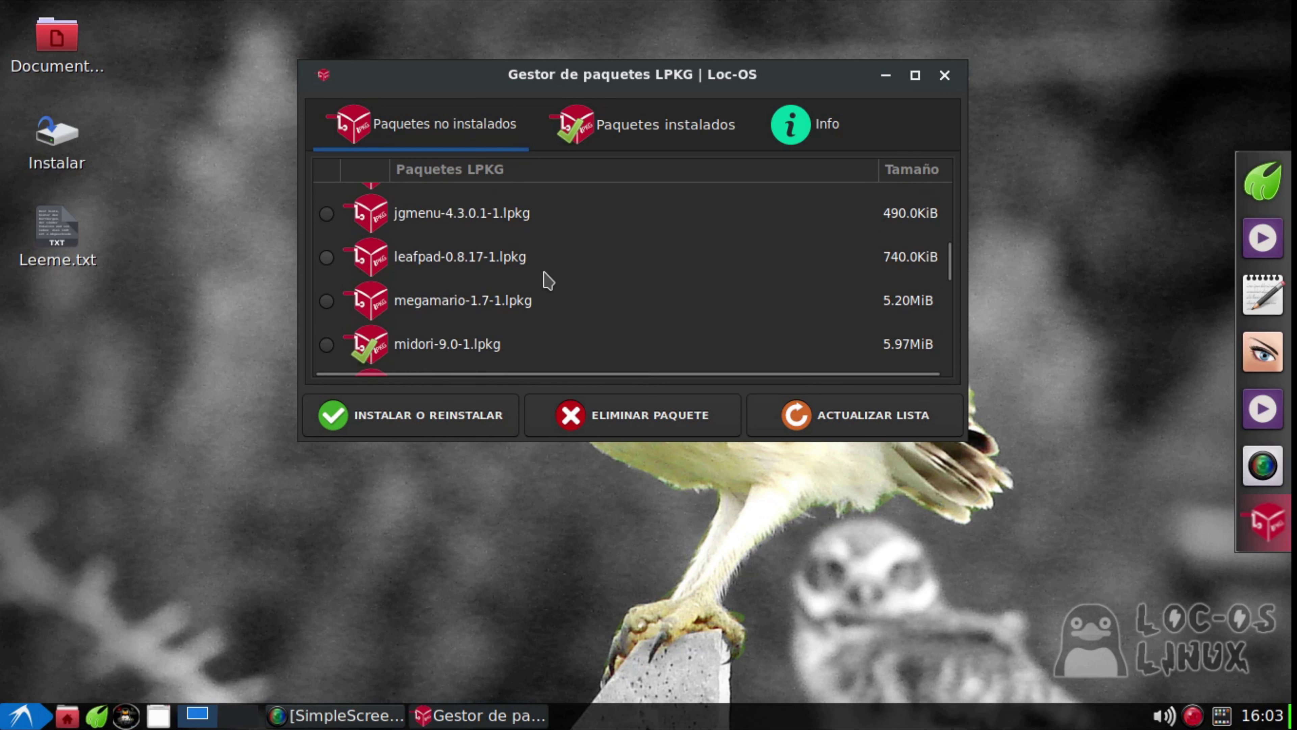
pyautogui.scroll(-3, 592, 268)
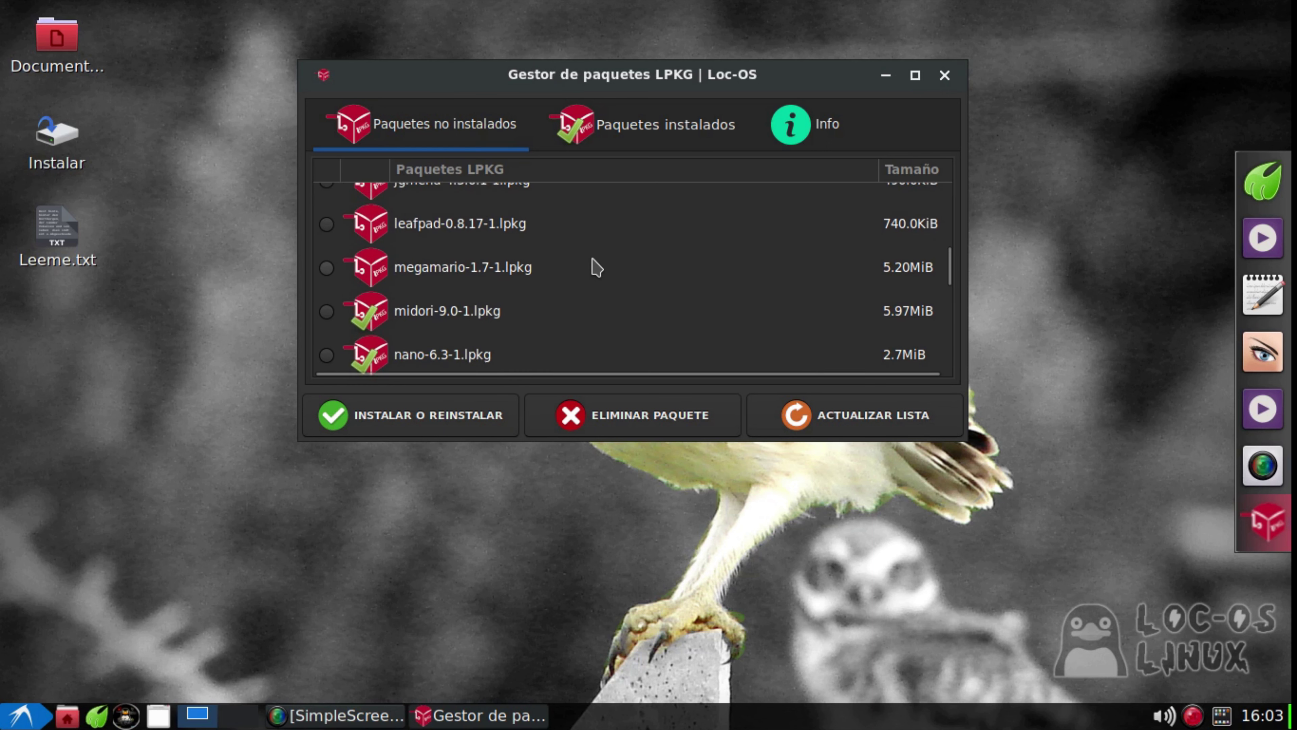
pyautogui.scroll(2, 510, 274)
pyautogui.scroll(-1, 368, 286)
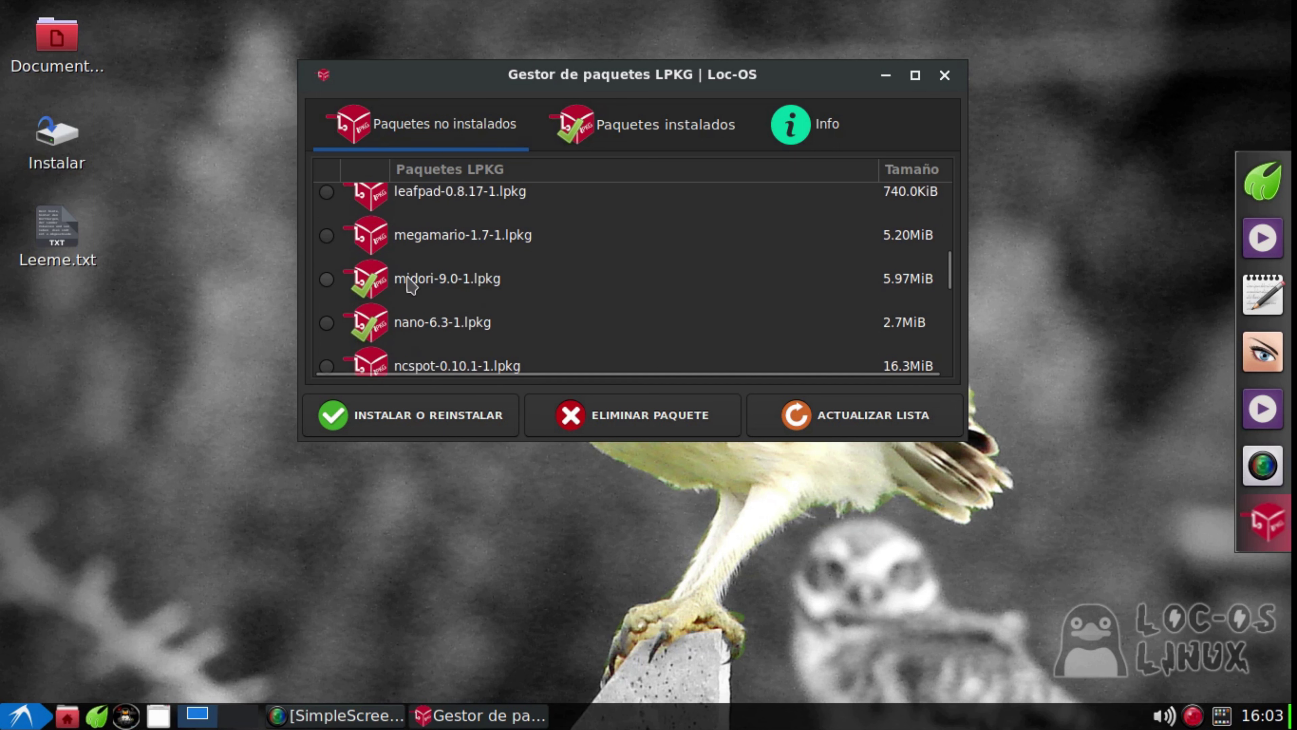
pyautogui.scroll(-1, 522, 274)
pyautogui.scroll(-1, 521, 275)
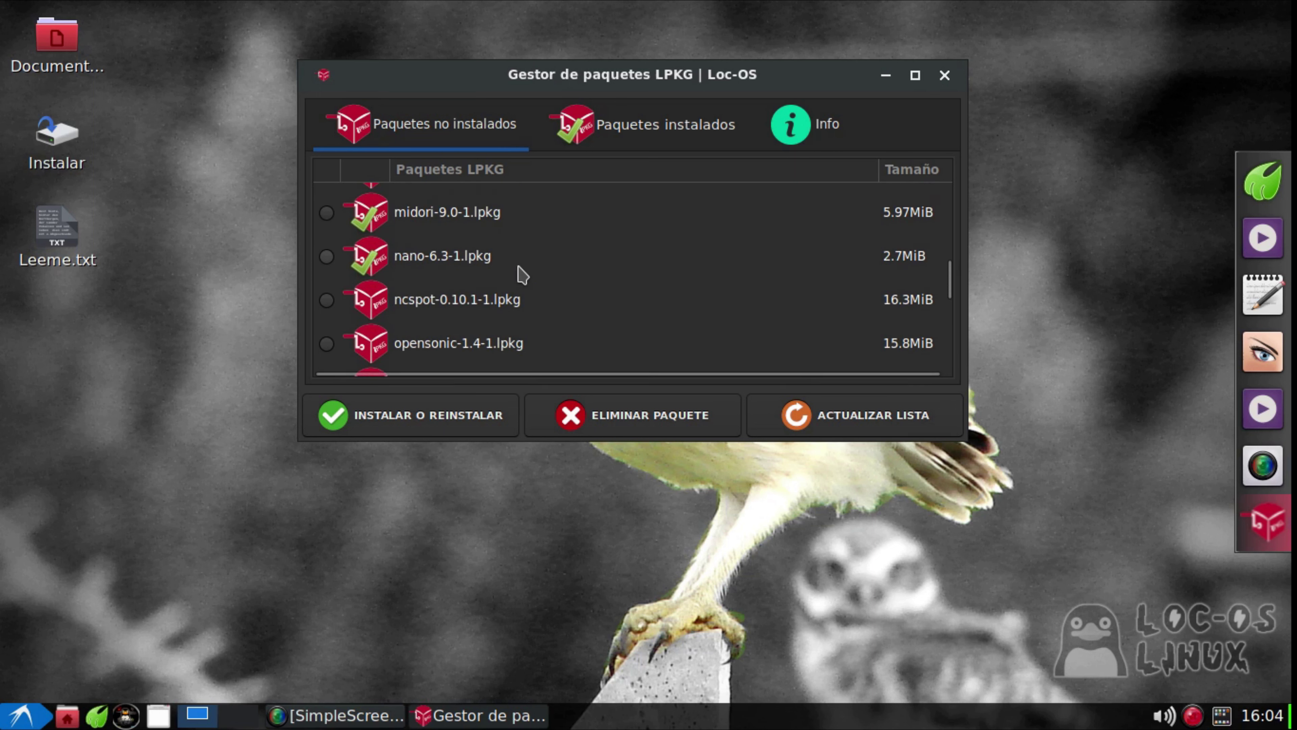
pyautogui.scroll(-3, 521, 274)
pyautogui.scroll(-3, 556, 265)
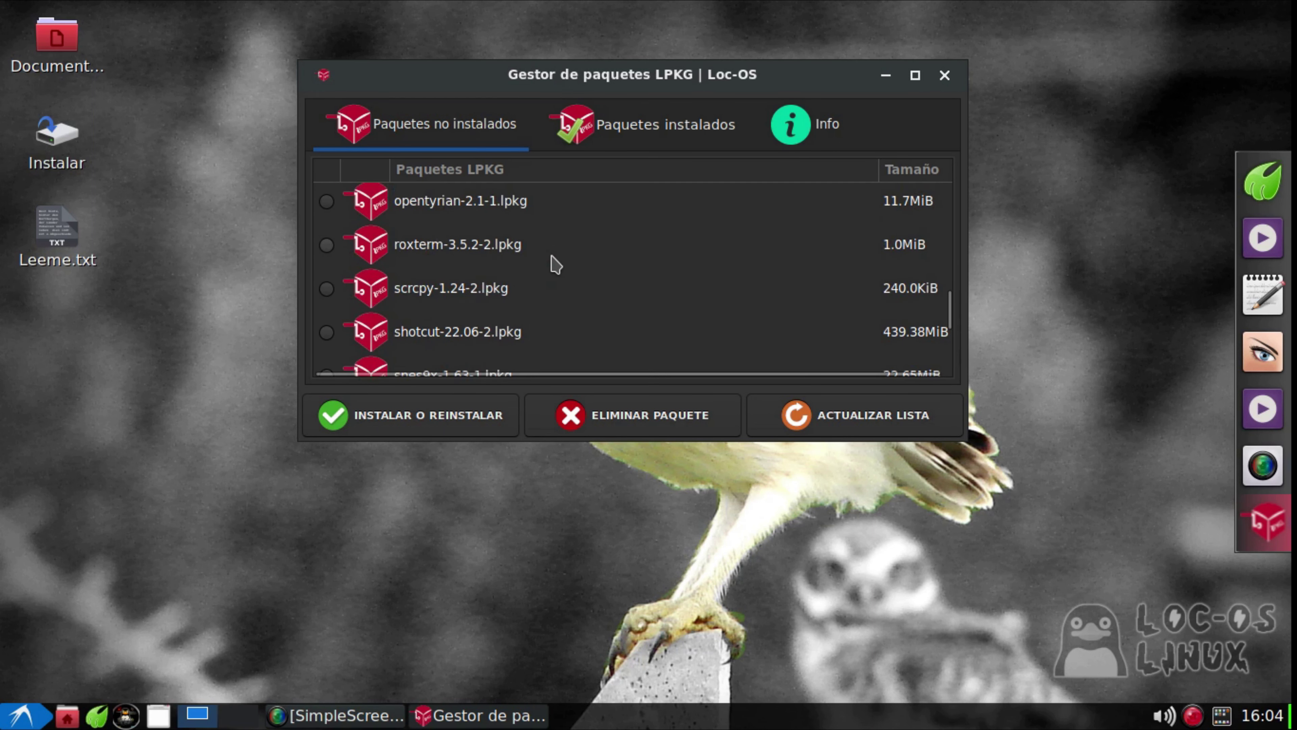
pyautogui.scroll(-1, 561, 270)
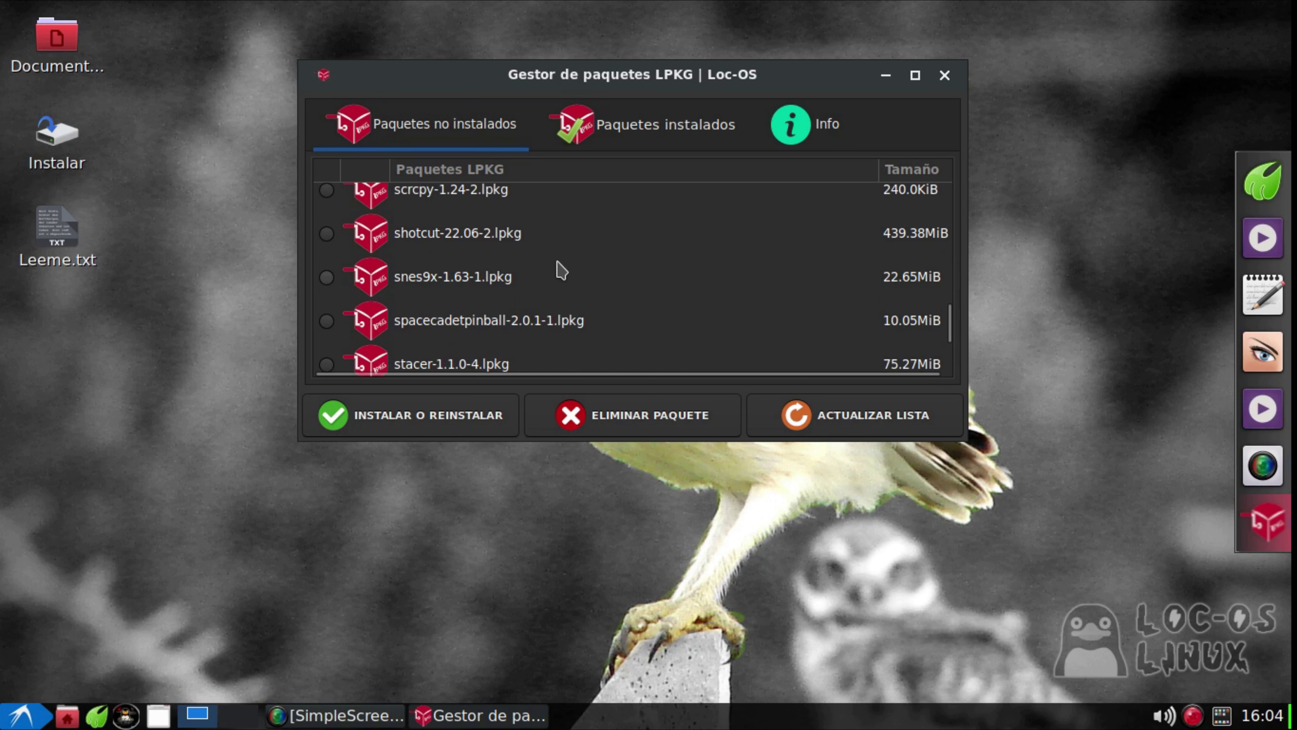
pyautogui.scroll(-2, 659, 255)
pyautogui.scroll(-1, 656, 258)
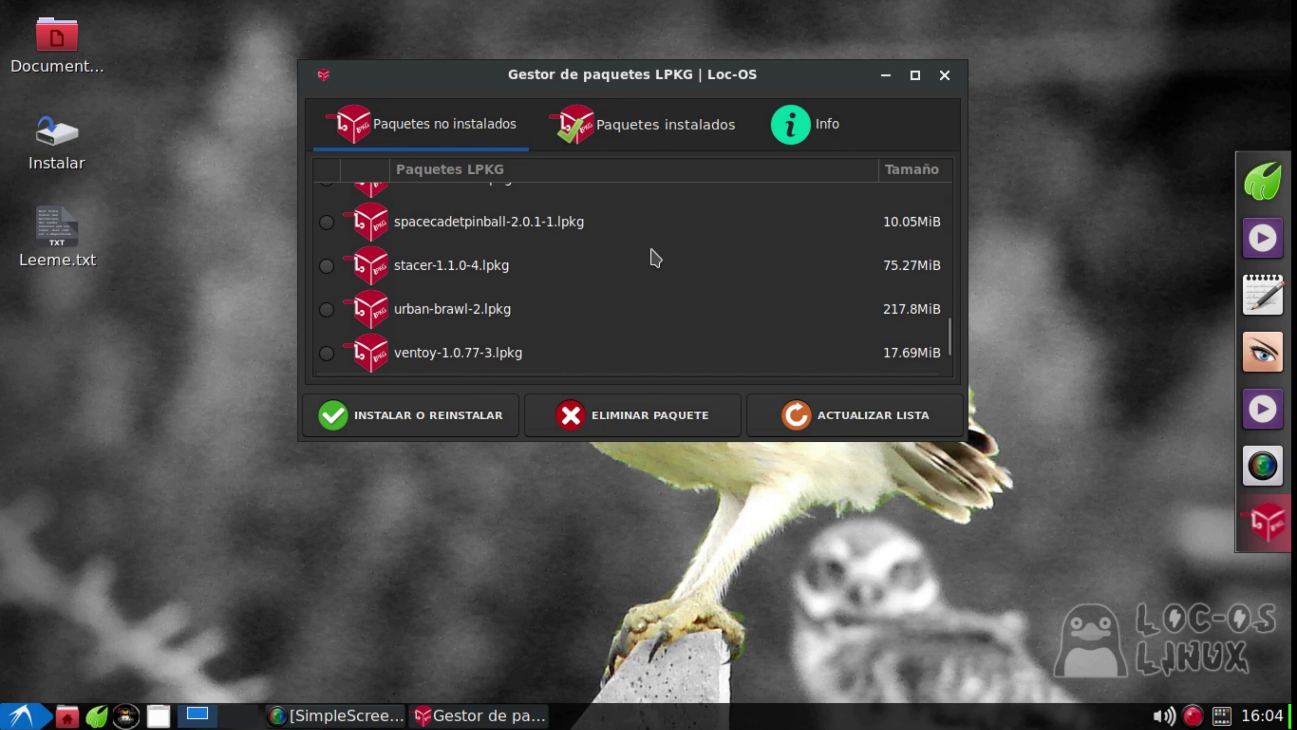
pyautogui.scroll(-2, 652, 253)
pyautogui.click(481, 286)
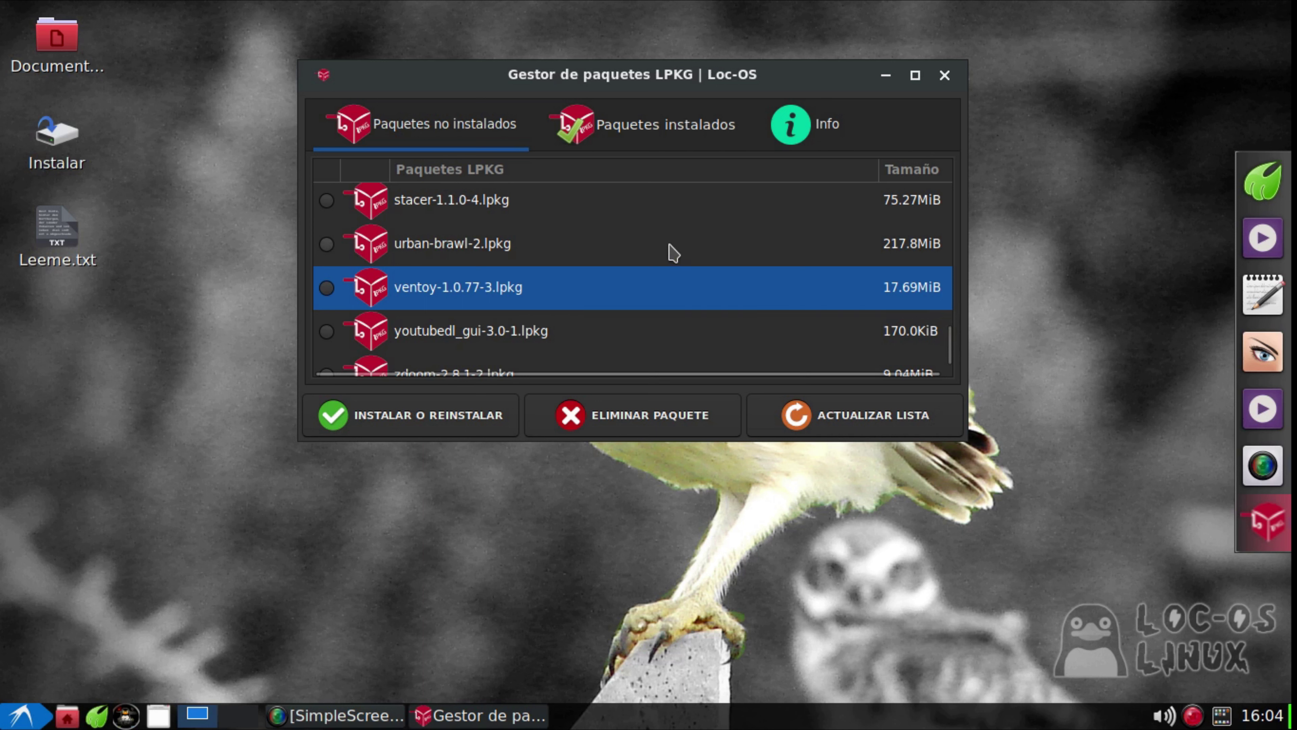
pyautogui.click(500, 338)
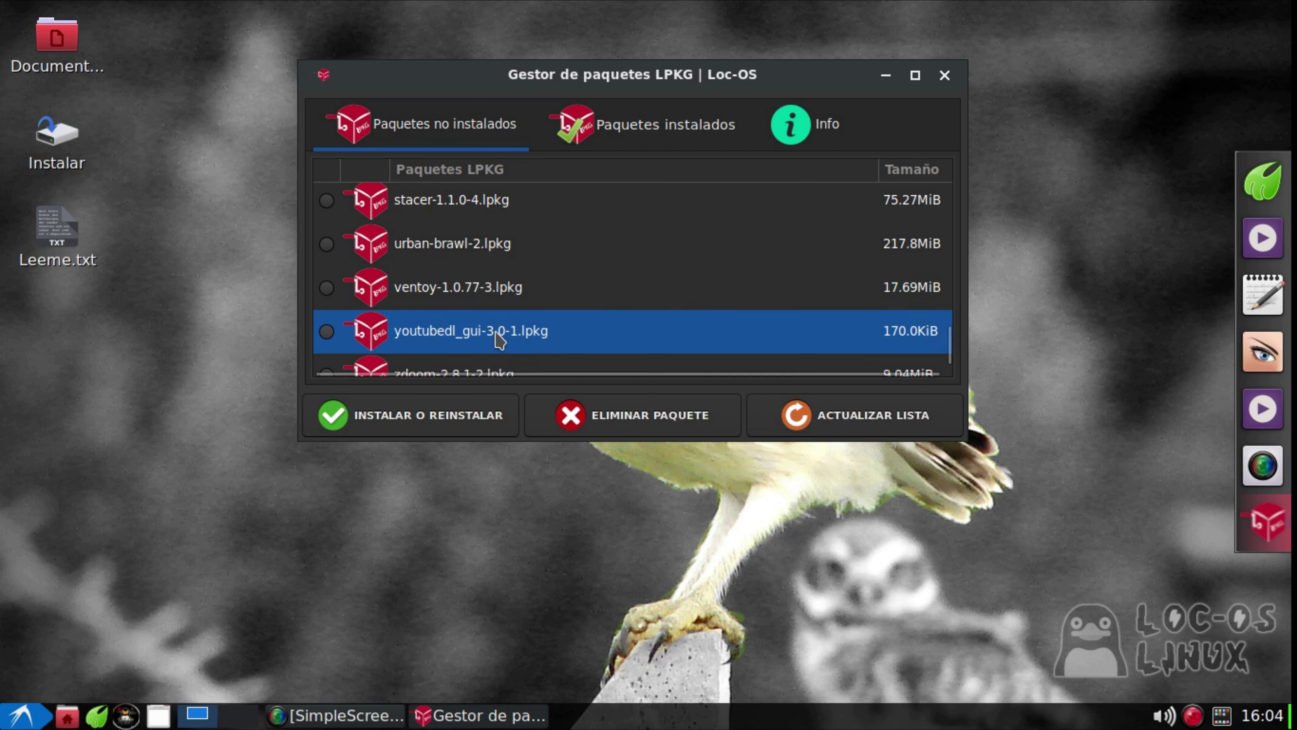
pyautogui.scroll(-2, 645, 269)
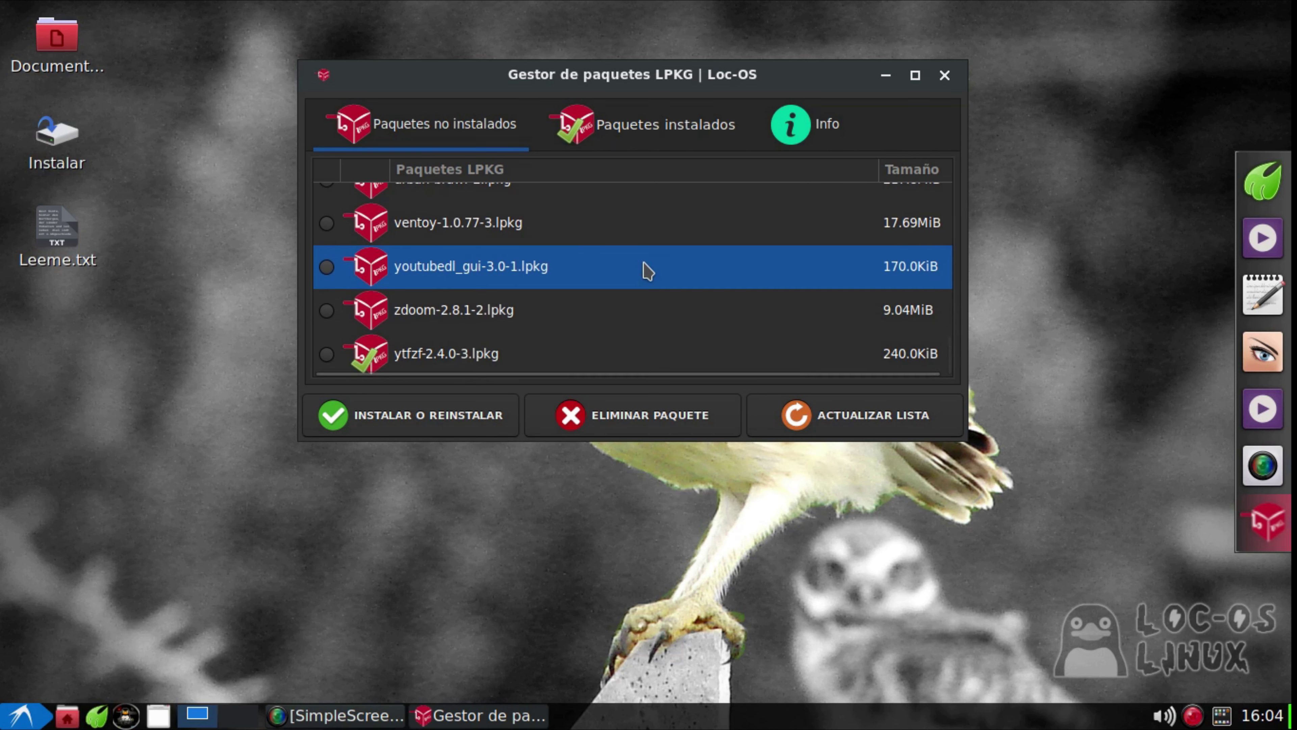
pyautogui.scroll(10, 639, 263)
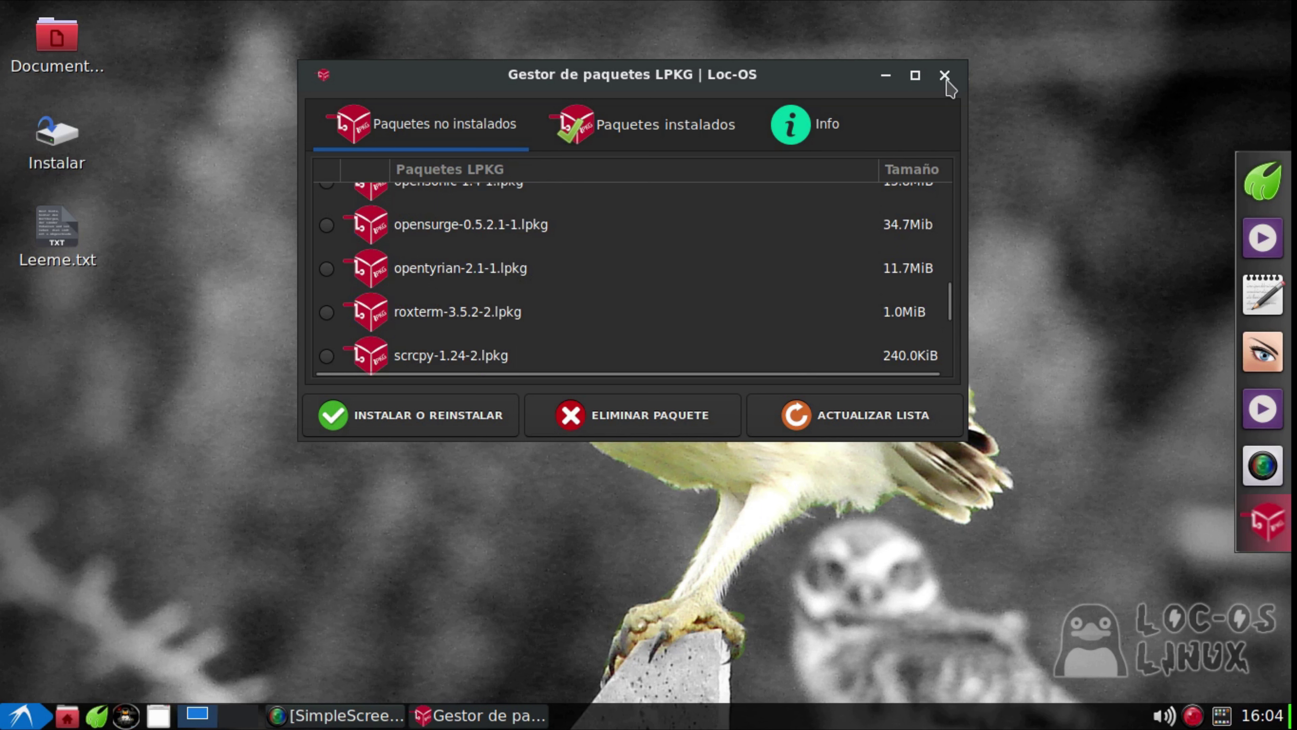
pyautogui.scroll(3, 541, 340)
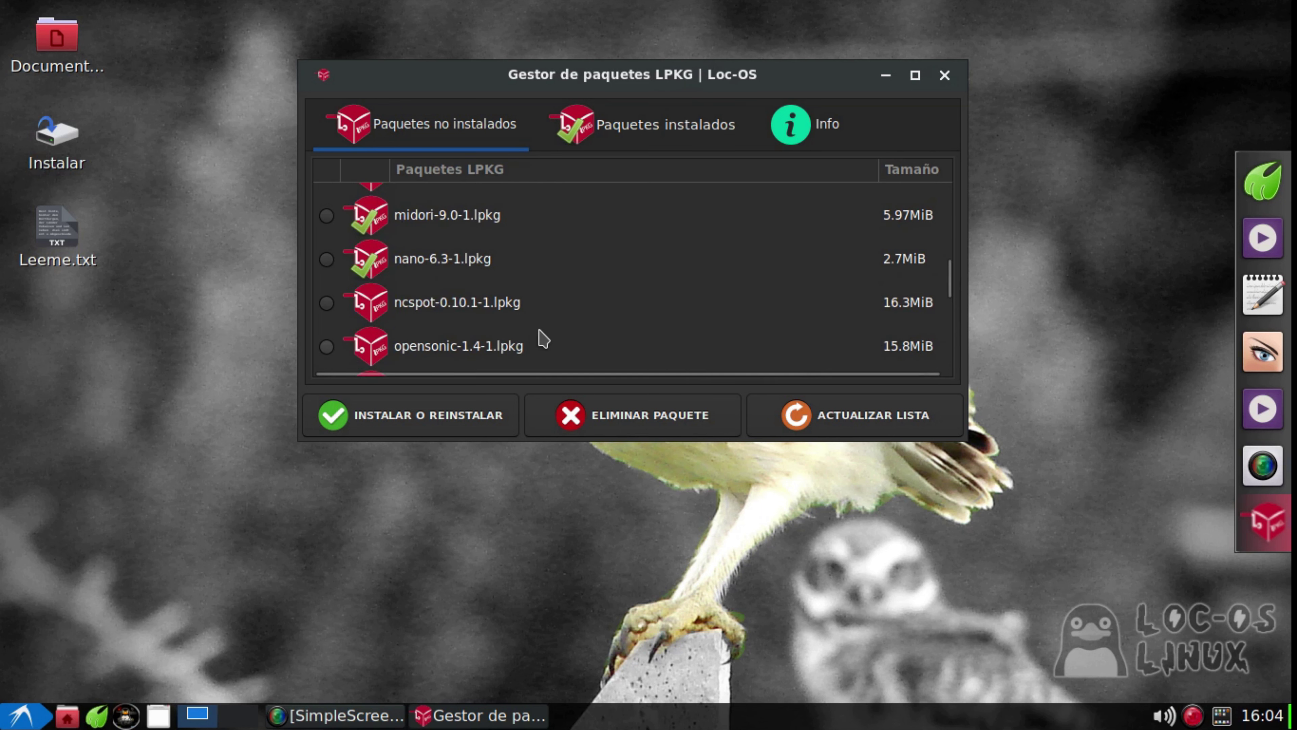
pyautogui.scroll(10, 536, 337)
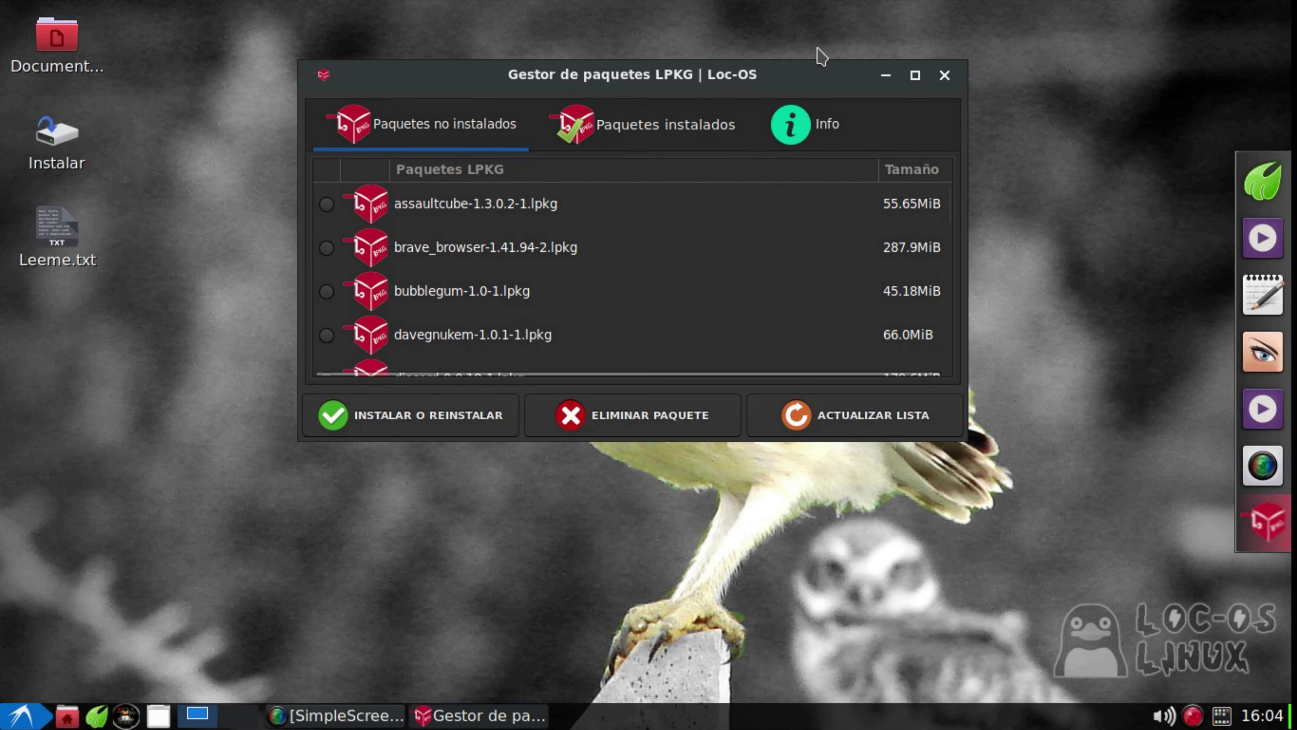
# Close the LPKG package manager and glance over the applications menu
pyautogui.click(944, 75)
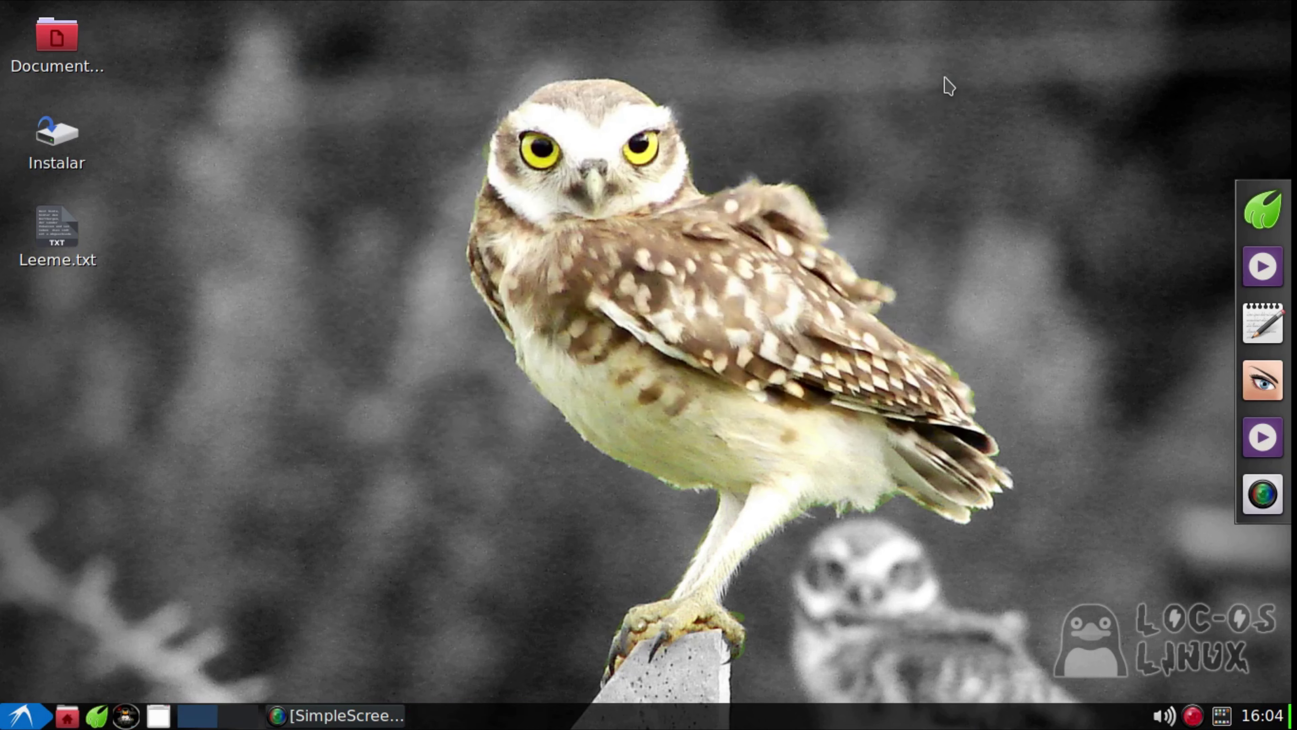
pyautogui.click(23, 715)
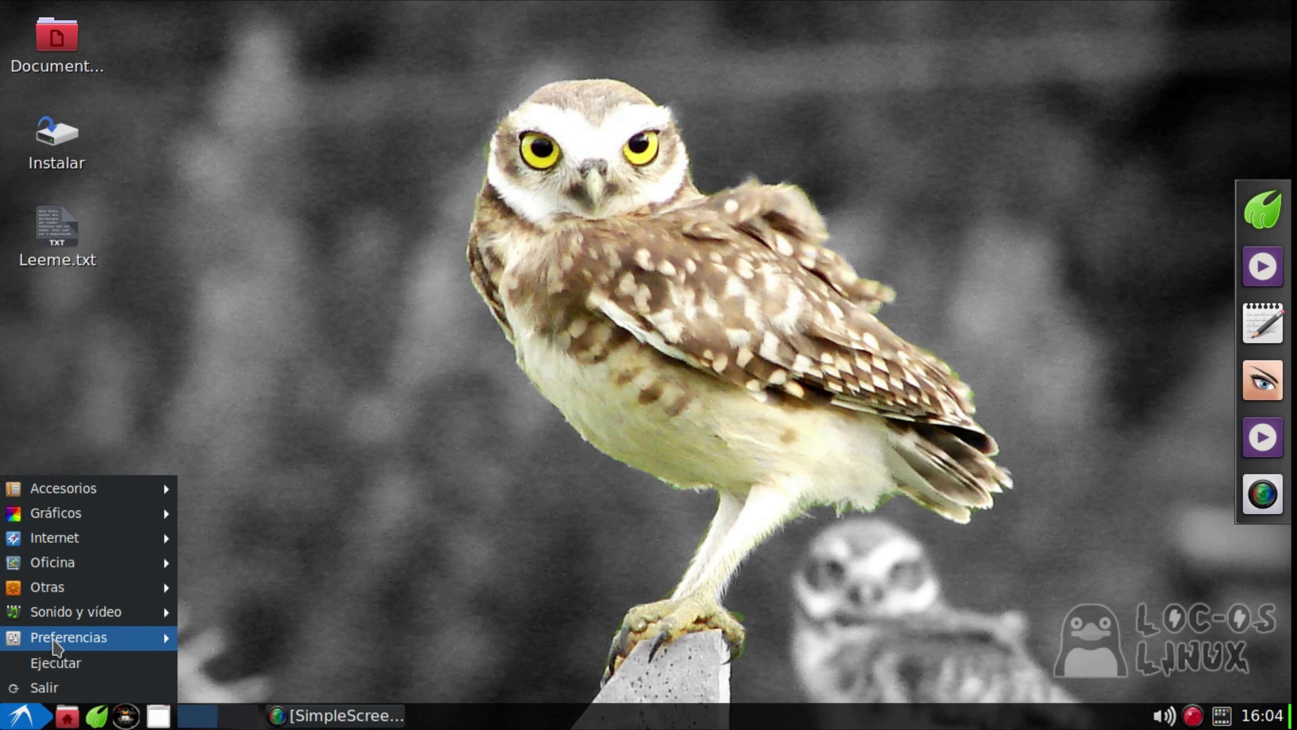
pyautogui.moveTo(58, 637)
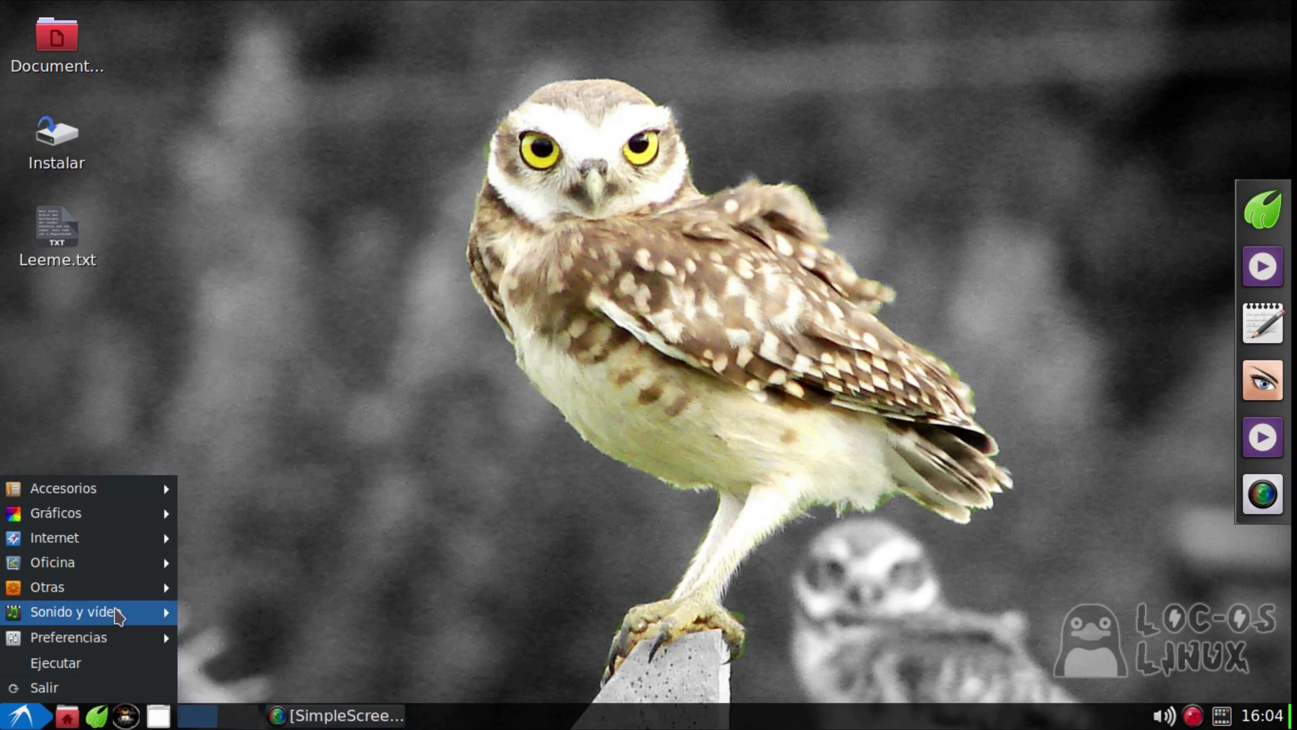
# Preview Bote1, Bote2, Carretera, Parque and puigcerda1, then apply sanlucar_de_barrameda.jpg as wallpaper
pyautogui.rightClick(453, 241)
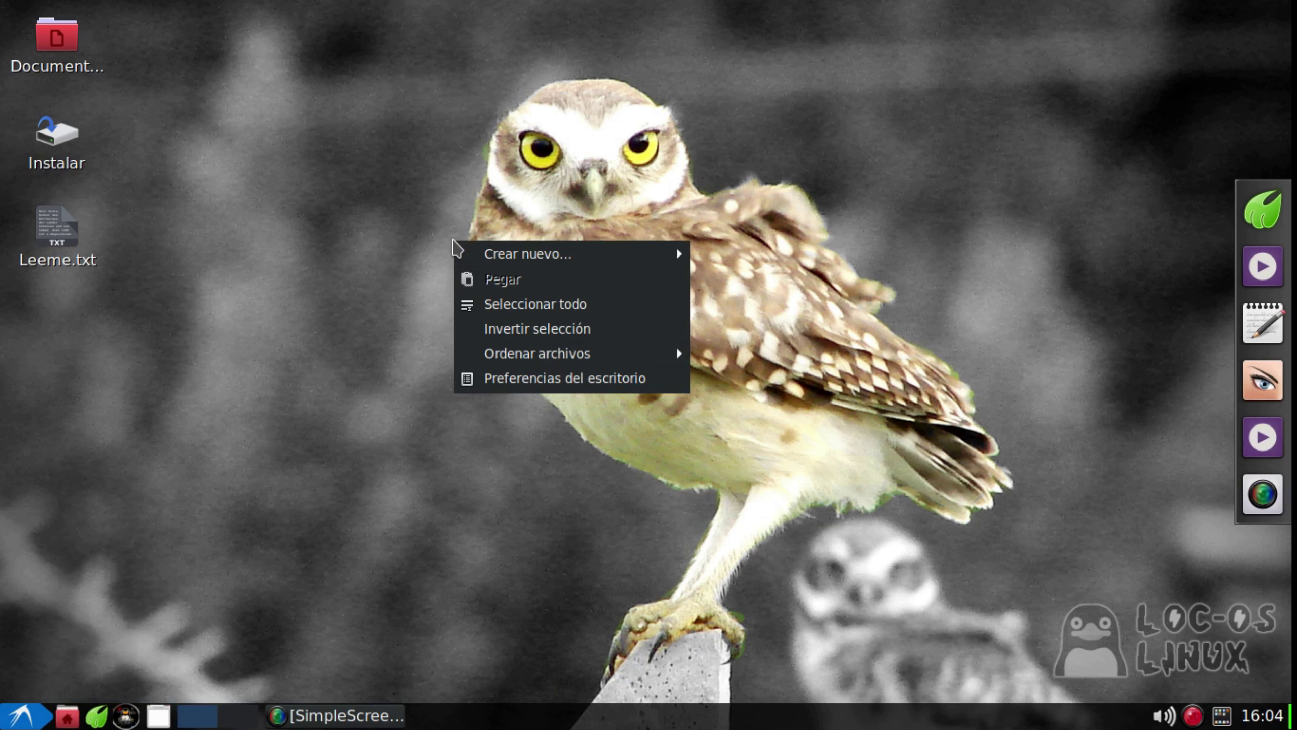
pyautogui.click(638, 391)
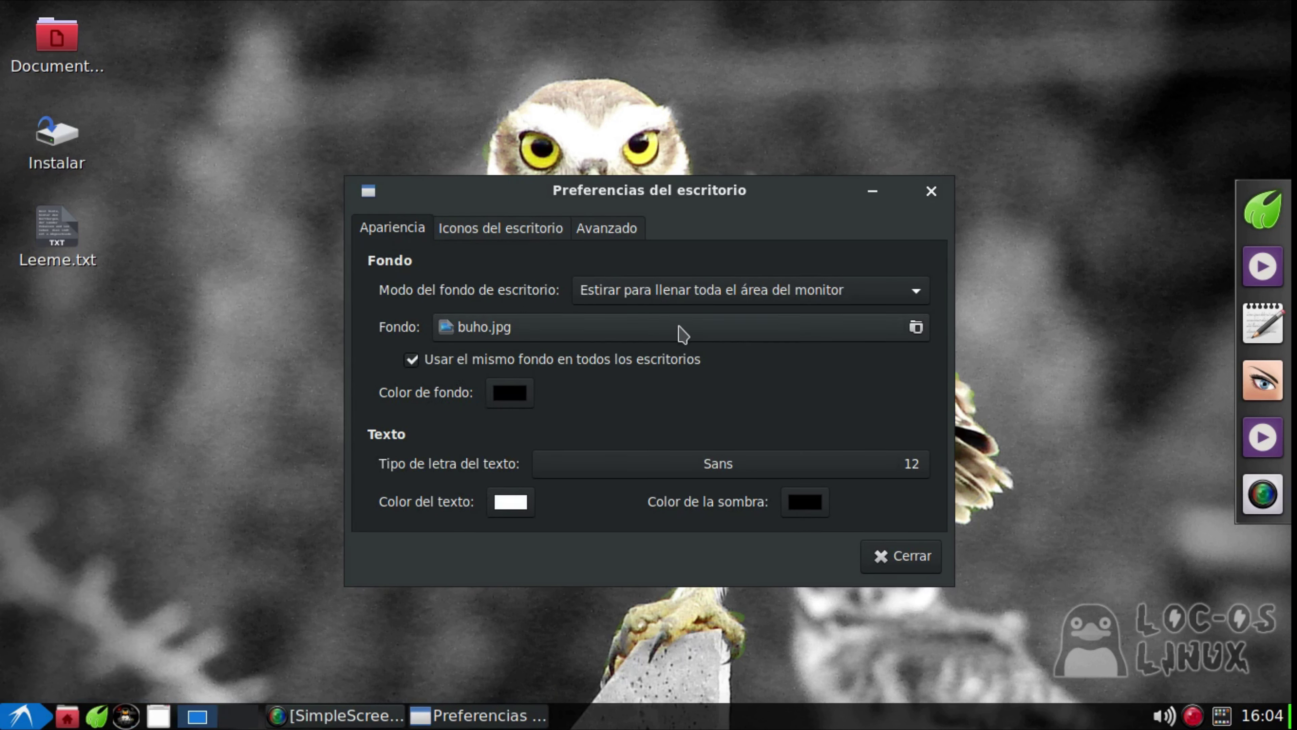
pyautogui.click(917, 328)
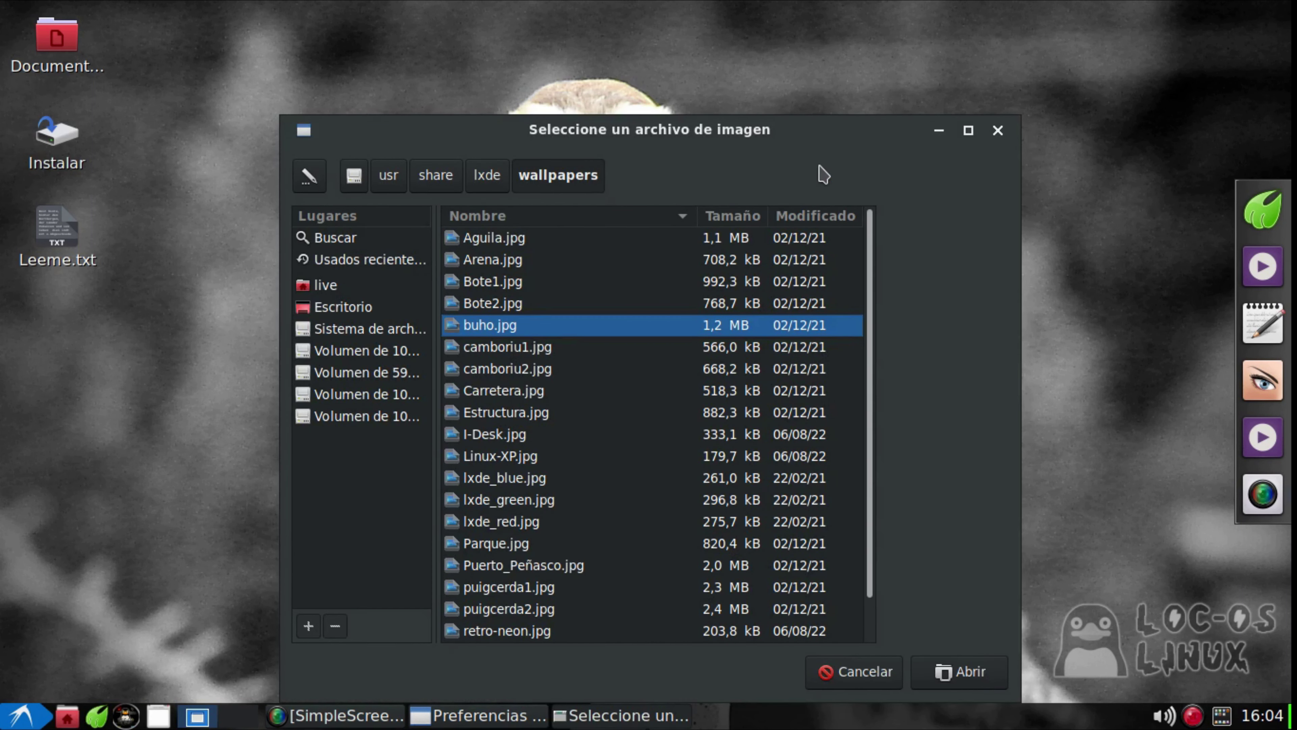
pyautogui.click(491, 281)
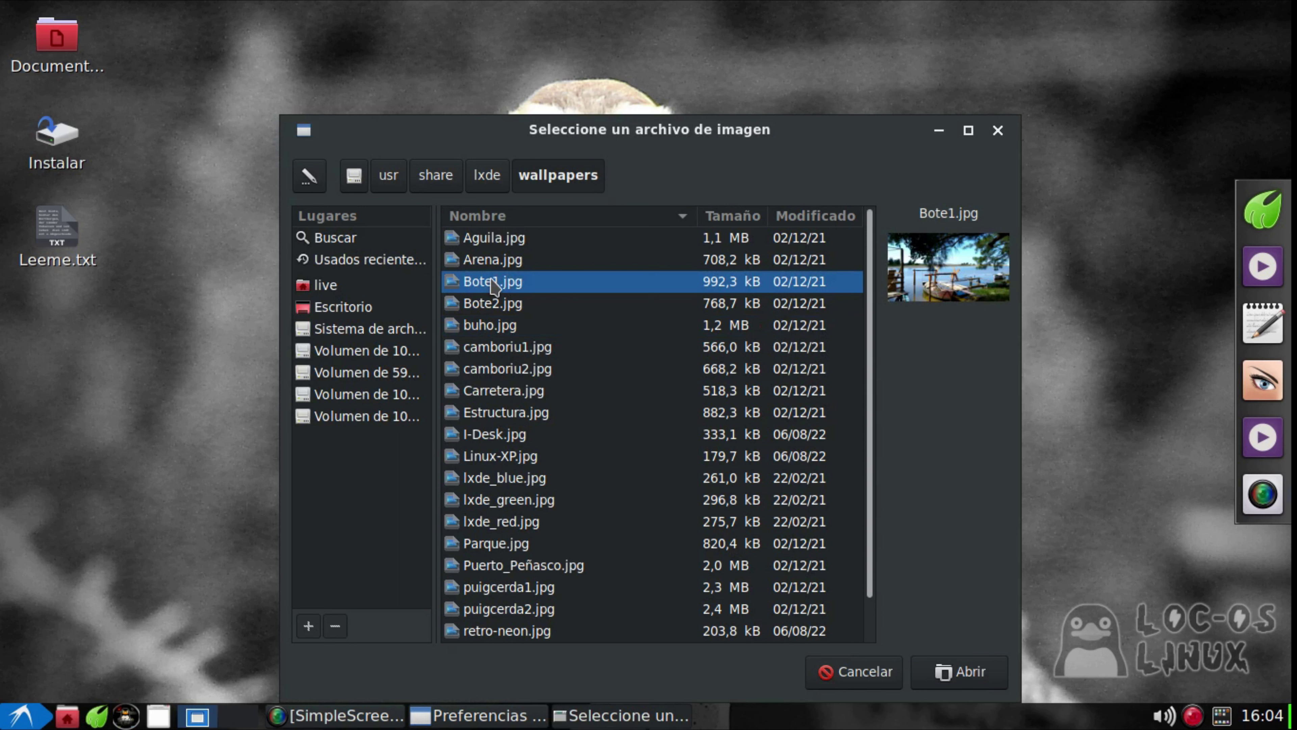
pyautogui.click(491, 303)
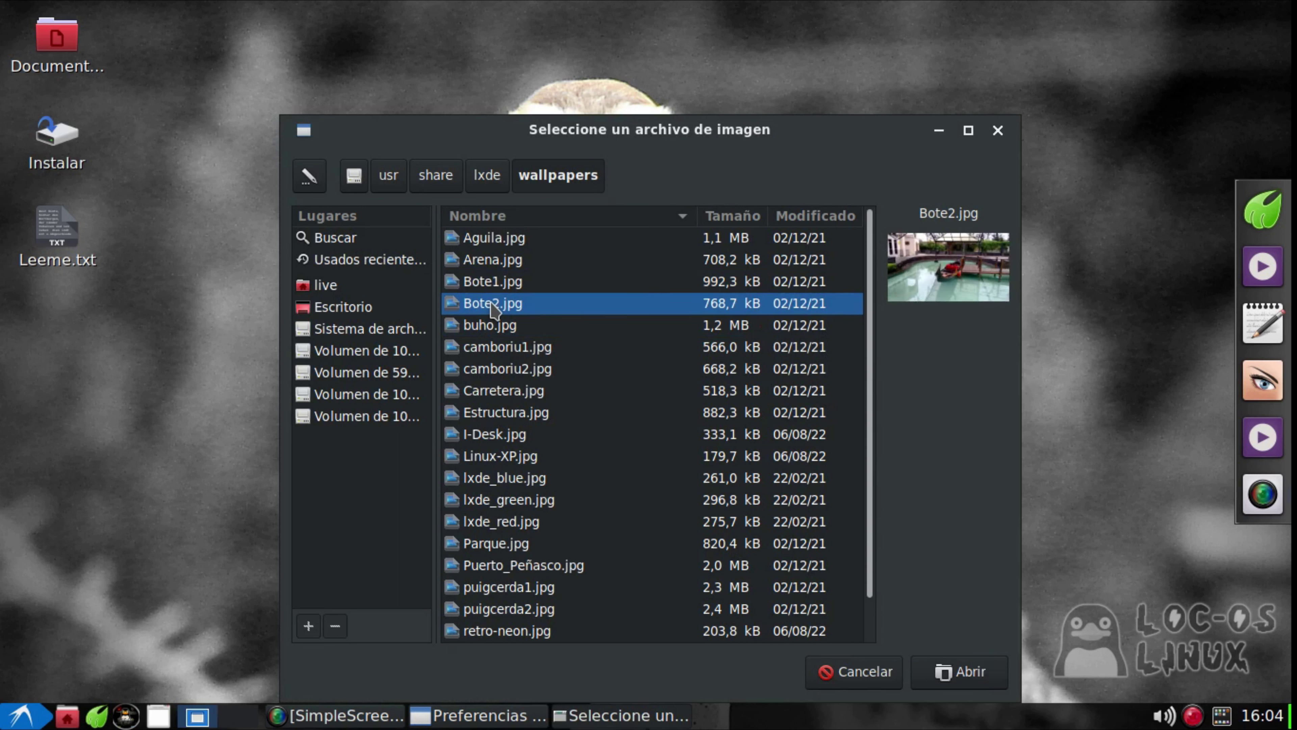
pyautogui.click(492, 395)
pyautogui.scroll(-1, 495, 401)
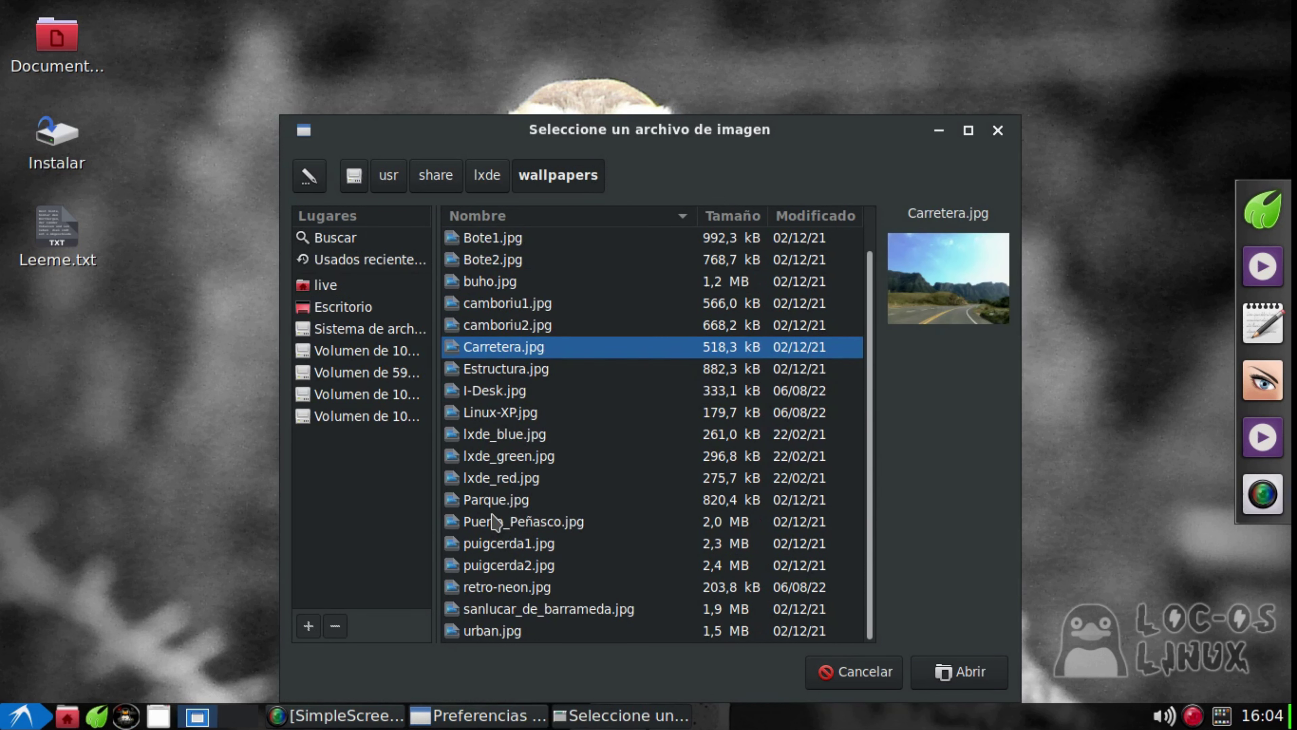
pyautogui.click(493, 500)
pyautogui.click(510, 544)
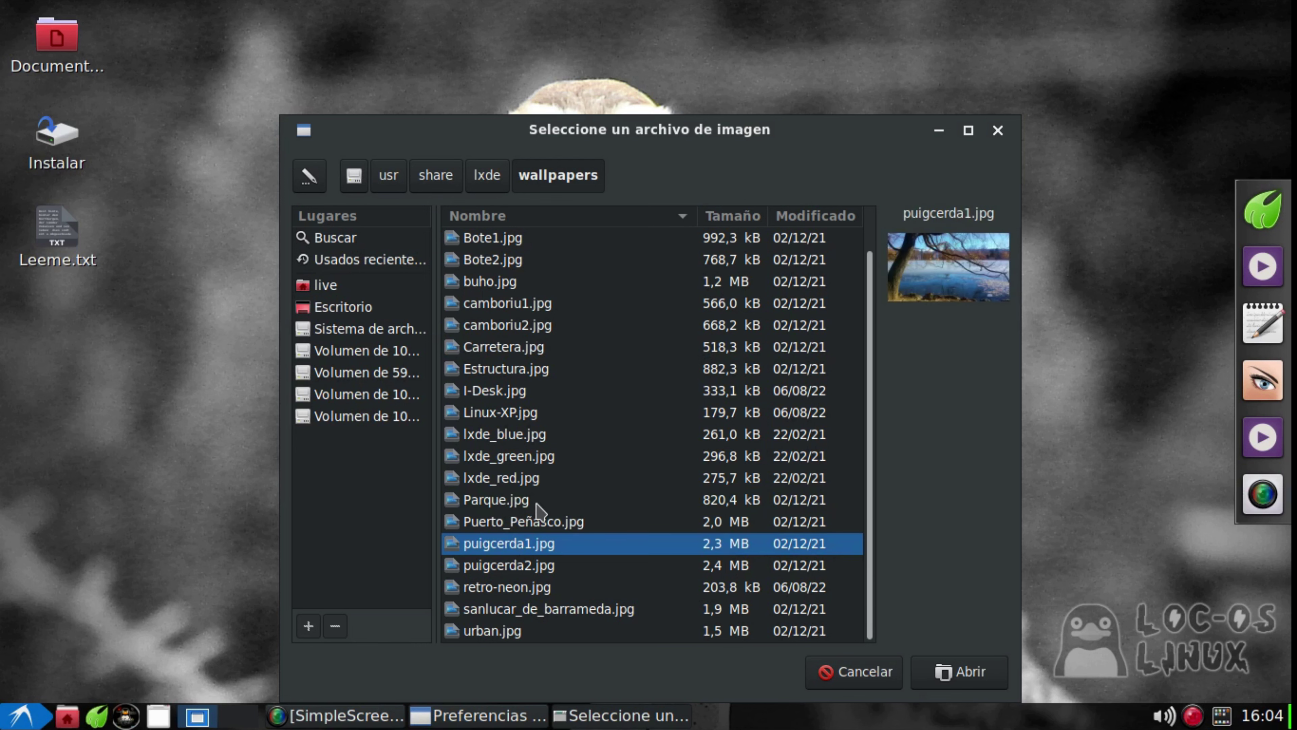
pyautogui.click(511, 609)
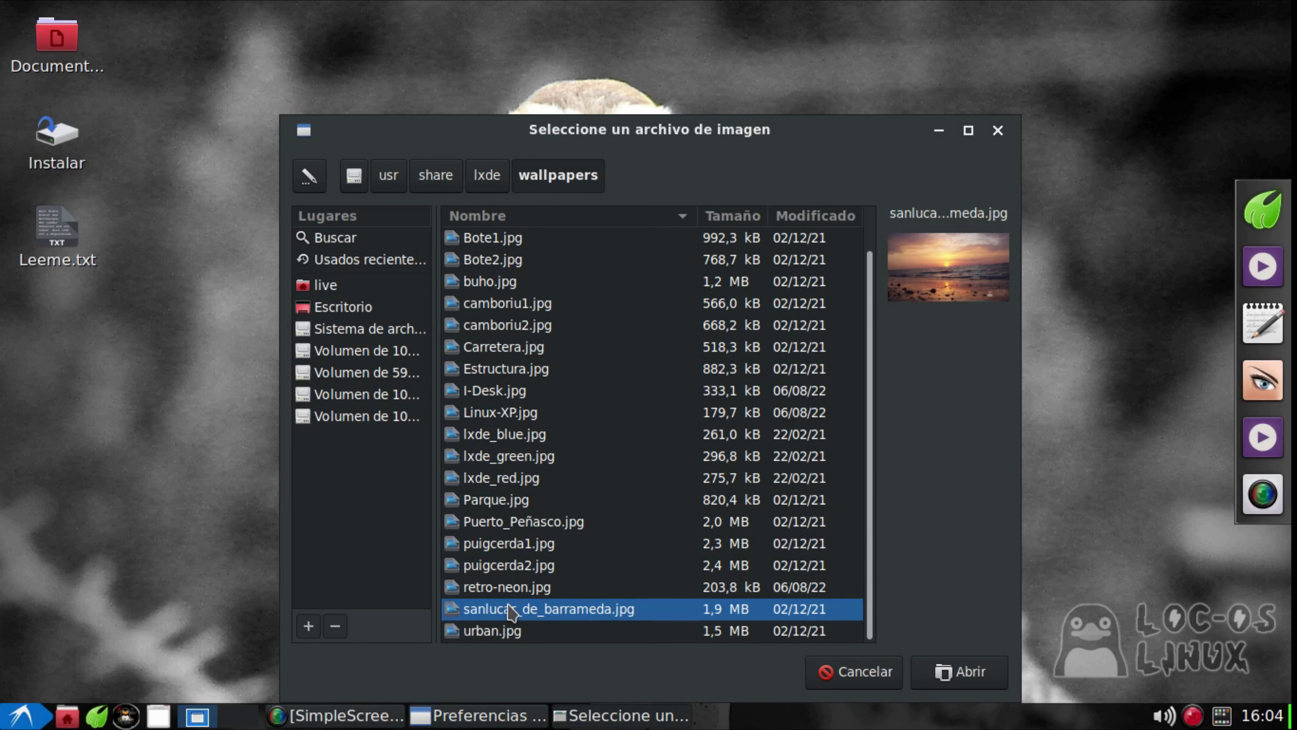
pyautogui.click(970, 678)
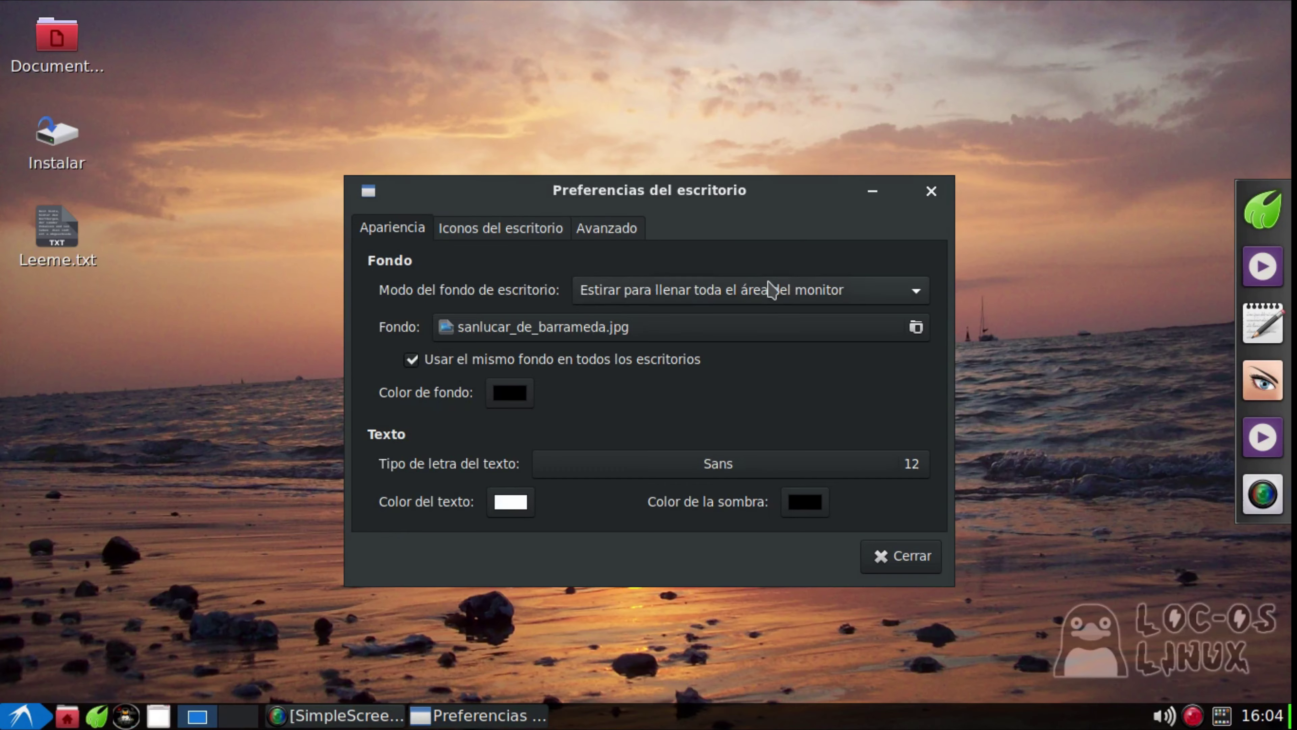
# Look over the desktop icon and advanced settings, then close Desktop Preferences
pyautogui.click(531, 225)
pyautogui.click(622, 225)
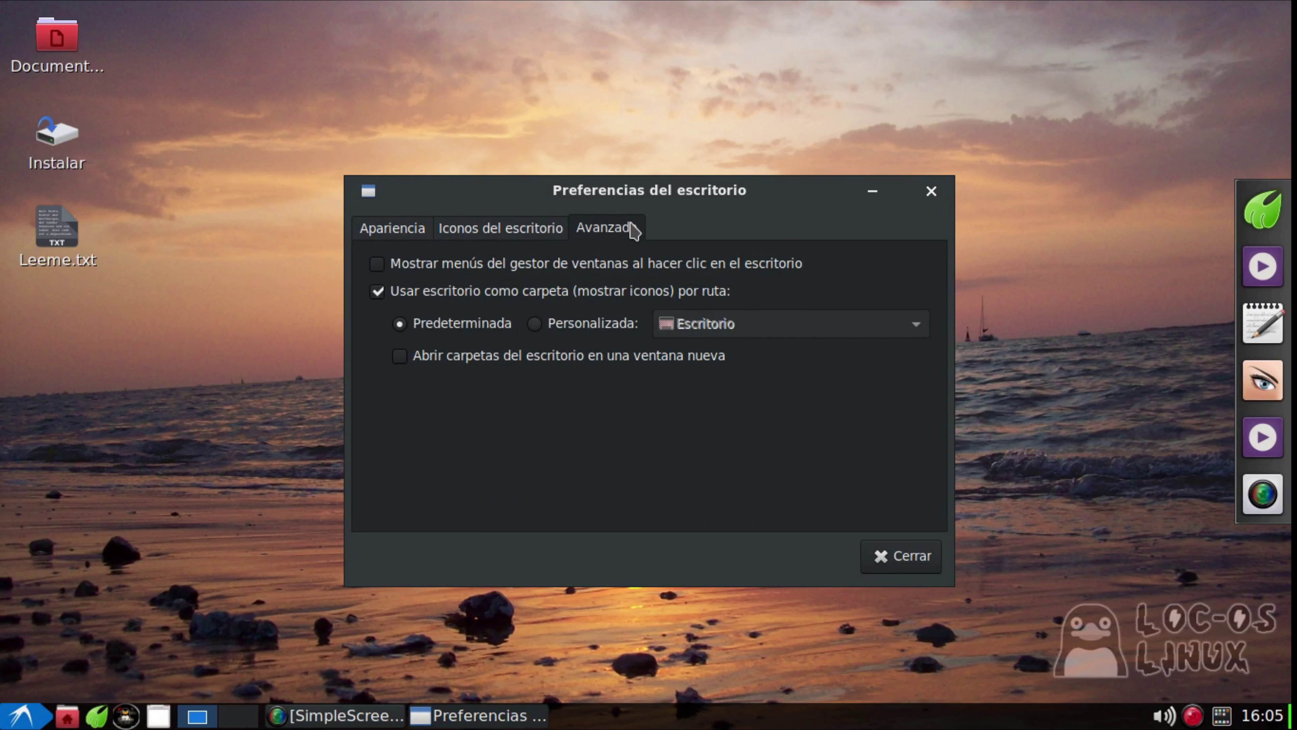
pyautogui.click(383, 232)
pyautogui.click(931, 193)
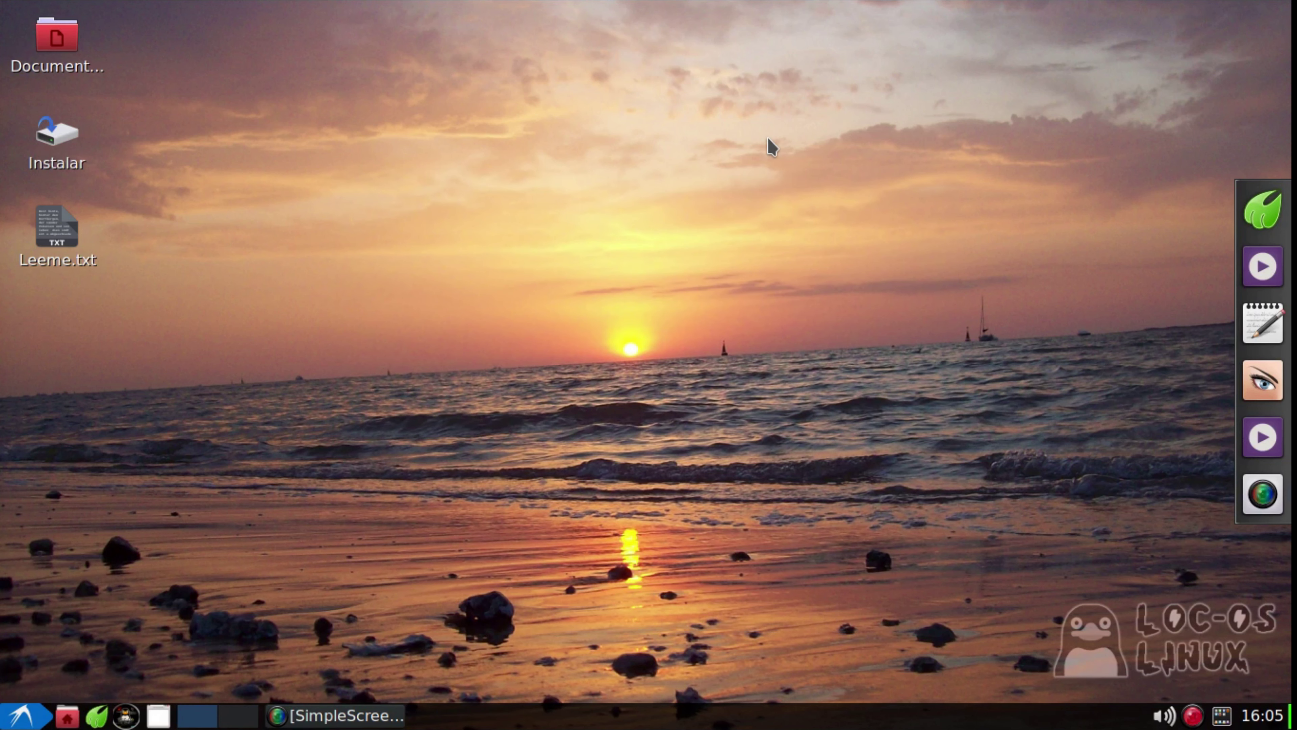
pyautogui.click(189, 717)
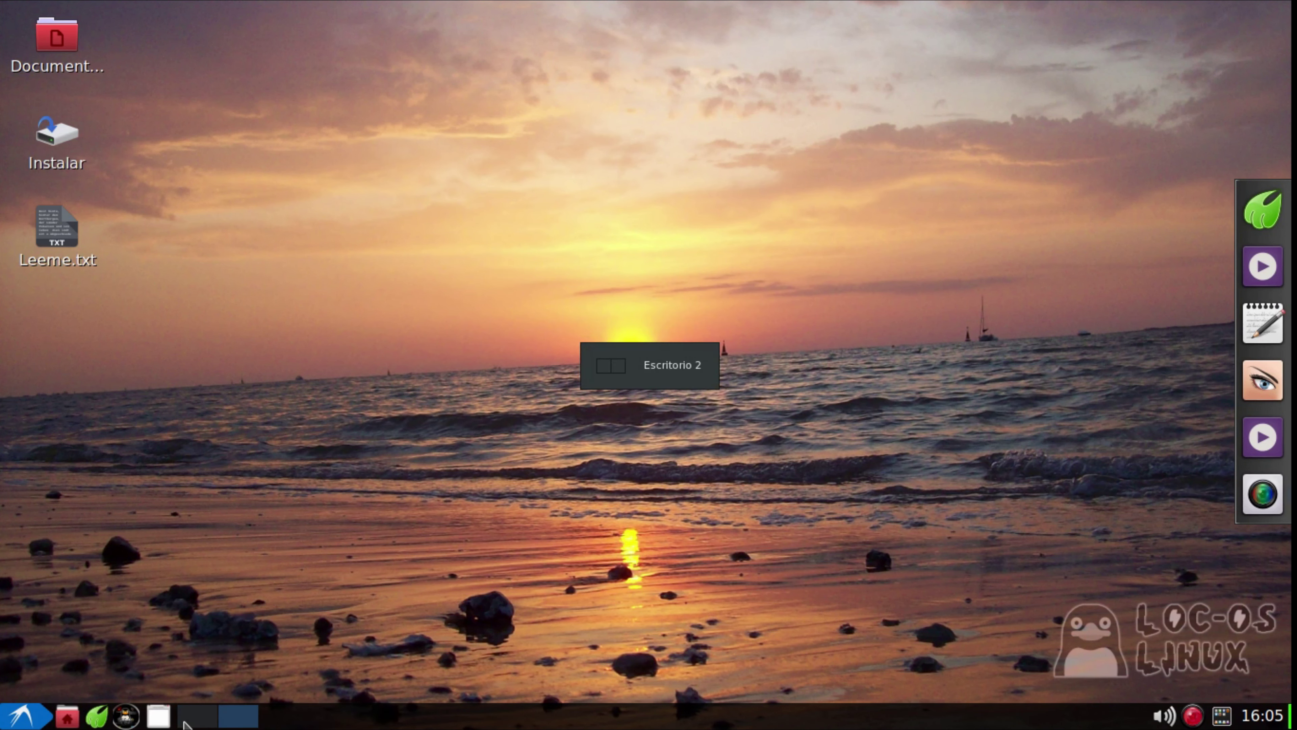
pyautogui.click(233, 720)
pyautogui.click(210, 717)
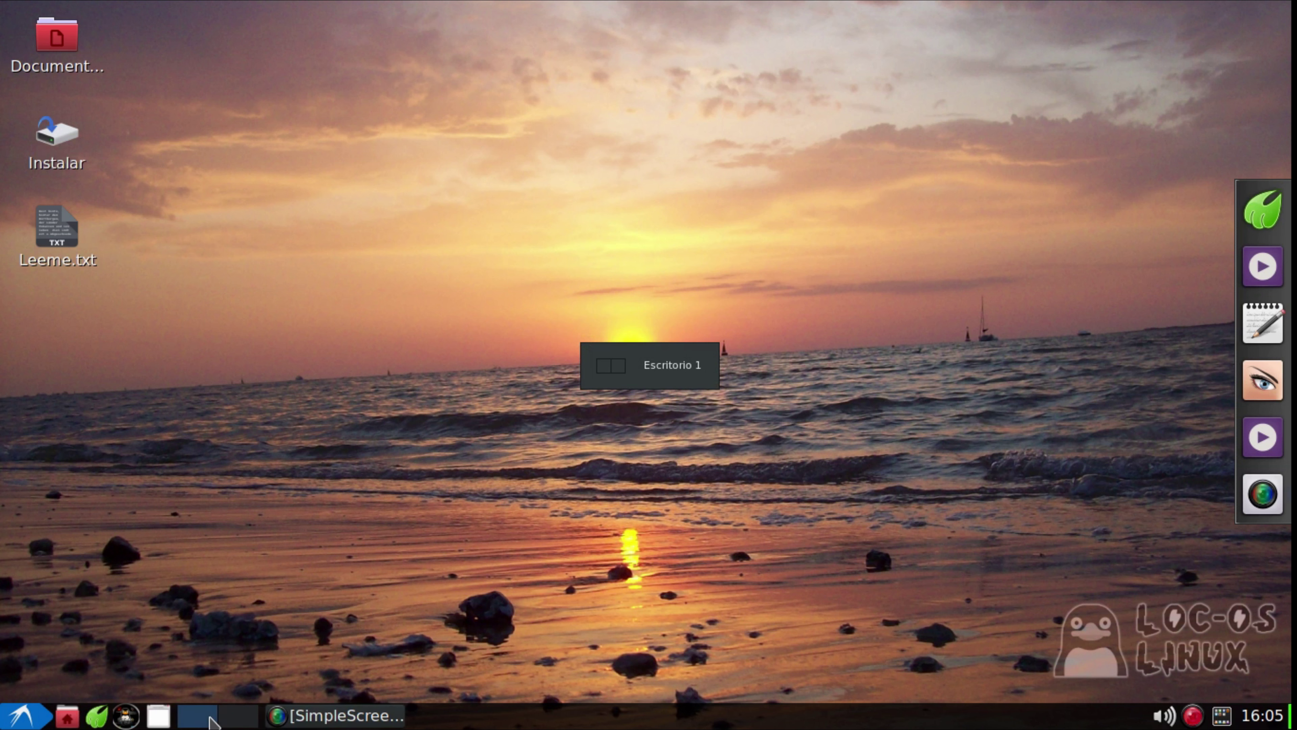
pyautogui.click(67, 715)
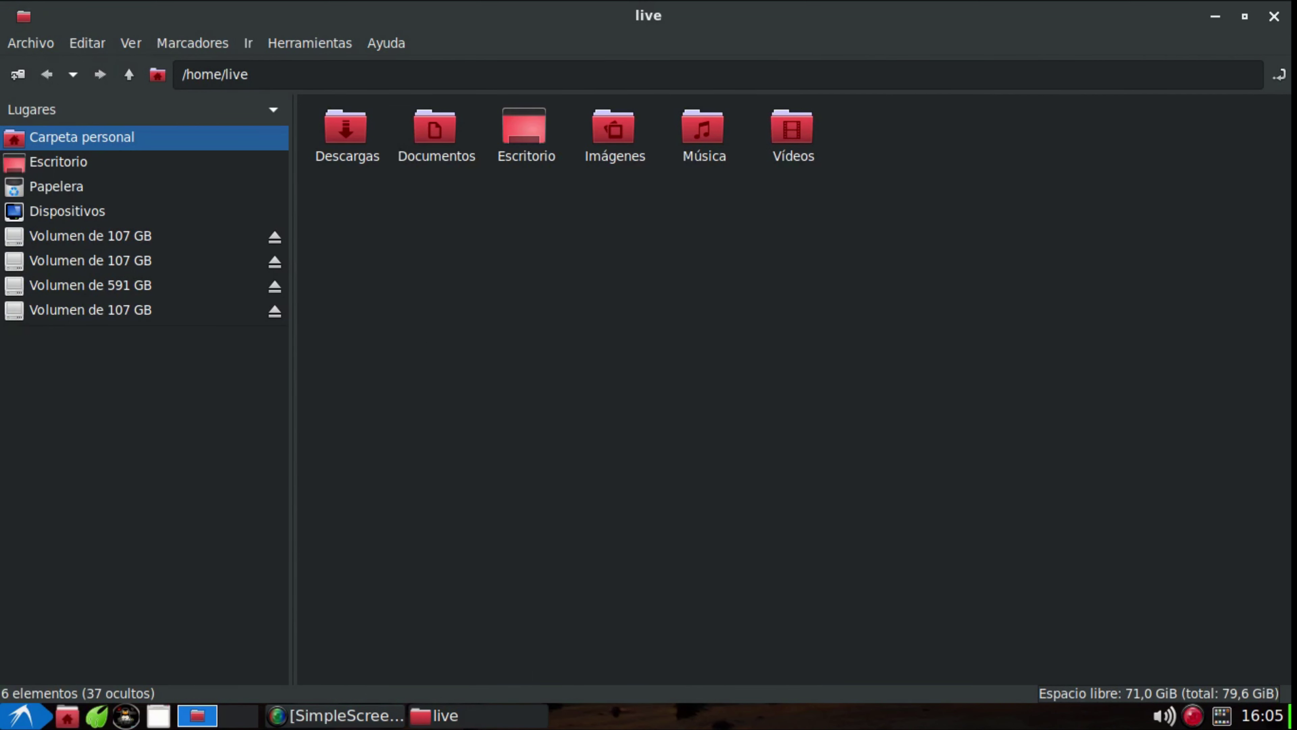
pyautogui.click(1274, 16)
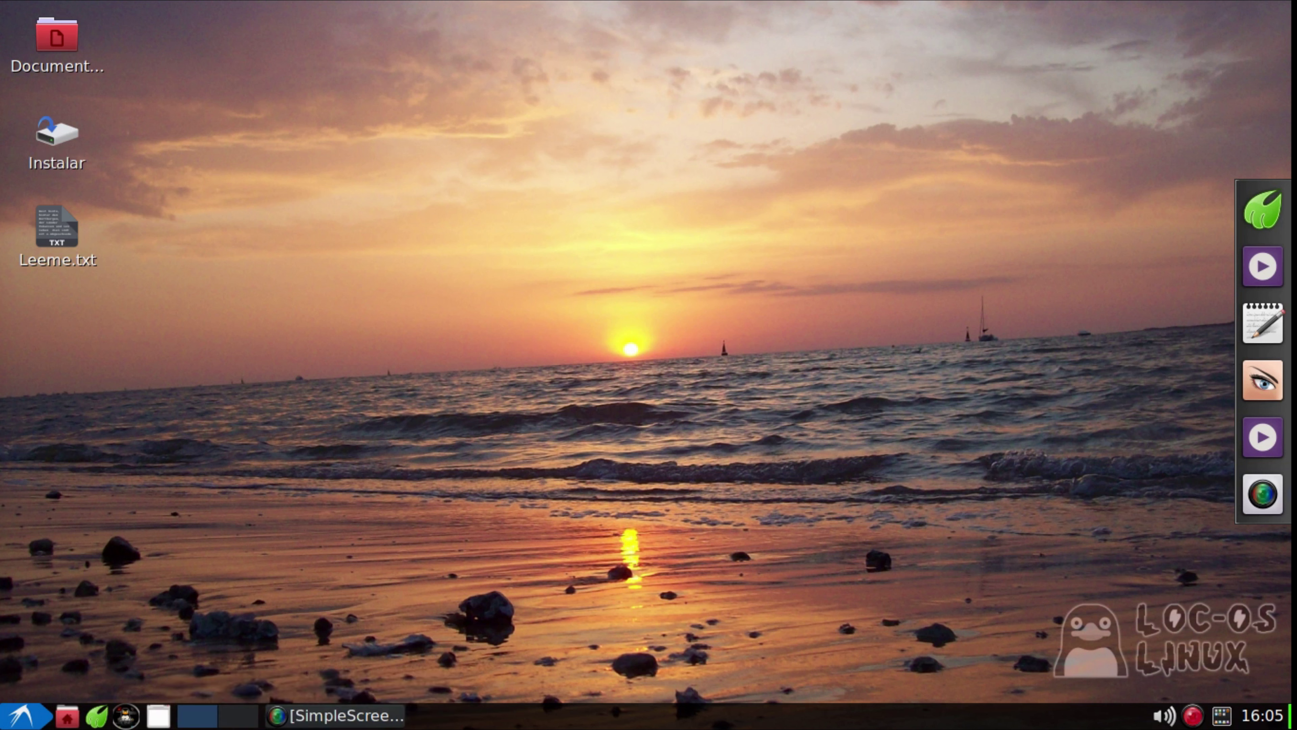
# Toggle the clock's calendar open and closed three times
pyautogui.click(1261, 715)
pyautogui.click(1261, 715)
pyautogui.click(1261, 716)
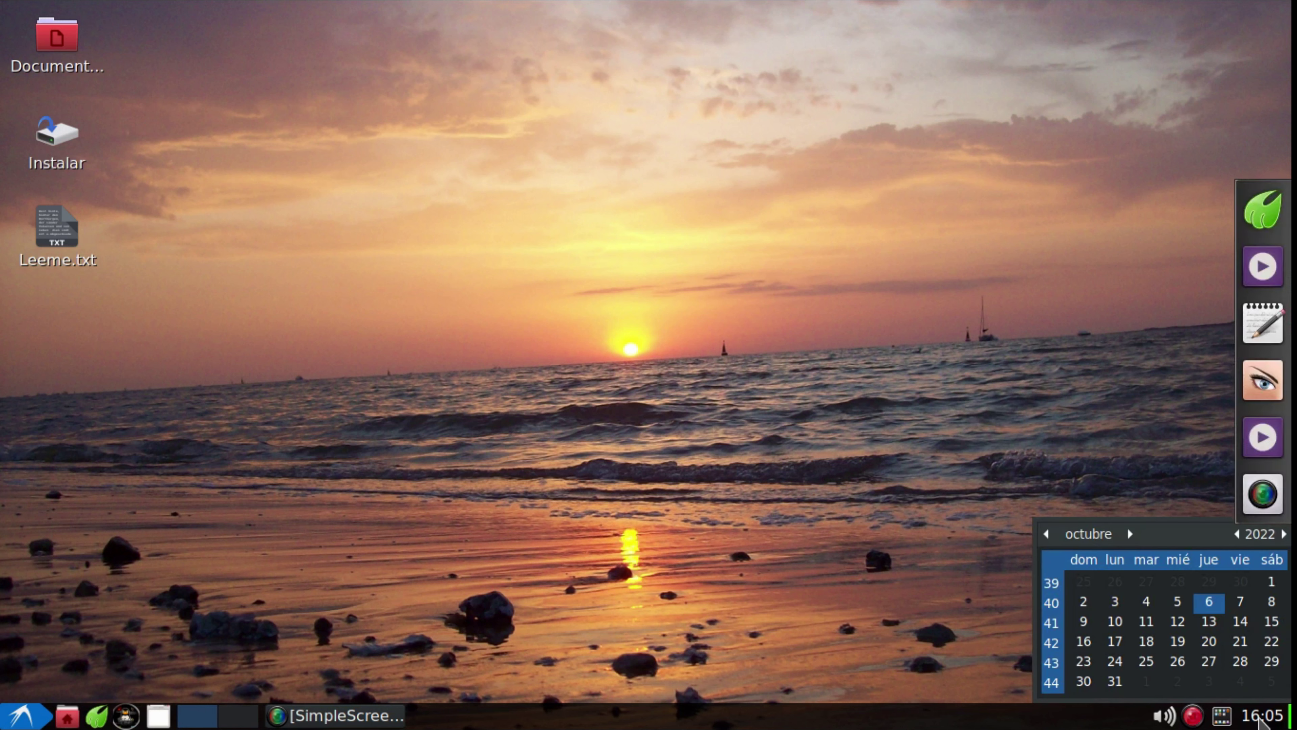
pyautogui.click(1259, 720)
pyautogui.click(1259, 720)
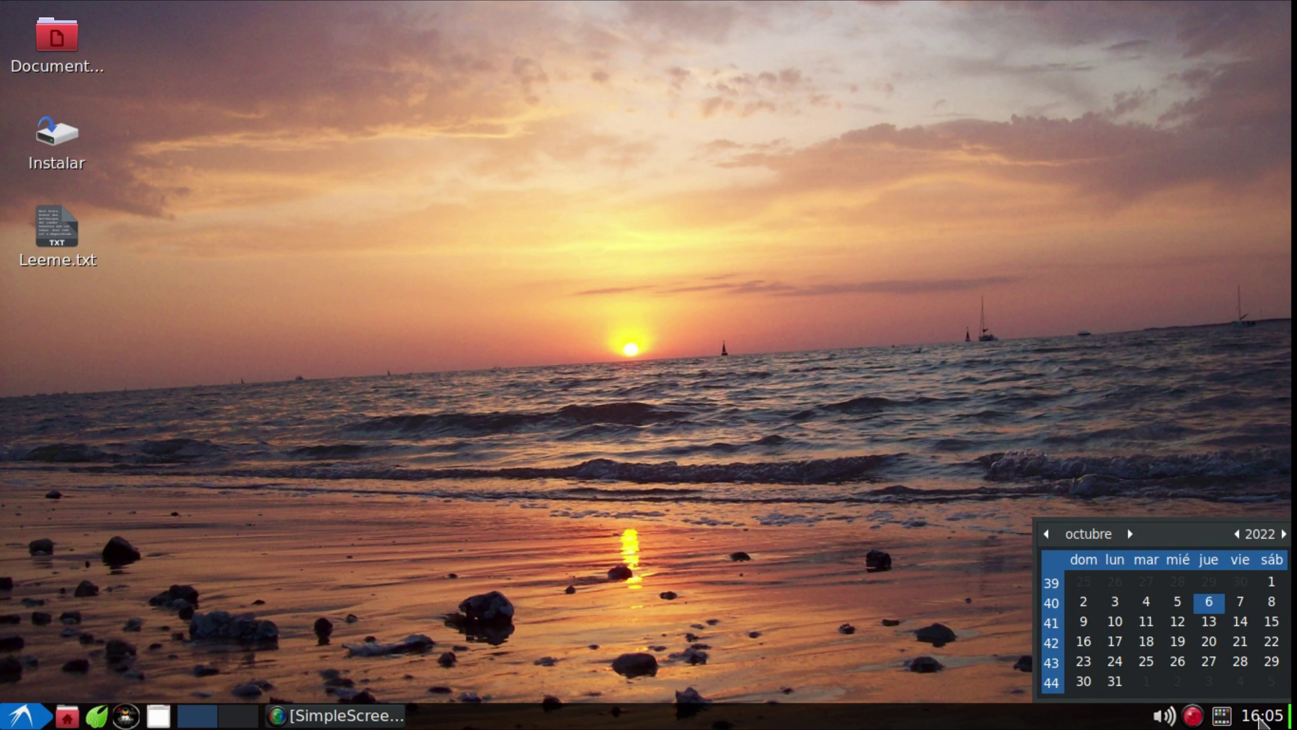
pyautogui.click(1259, 720)
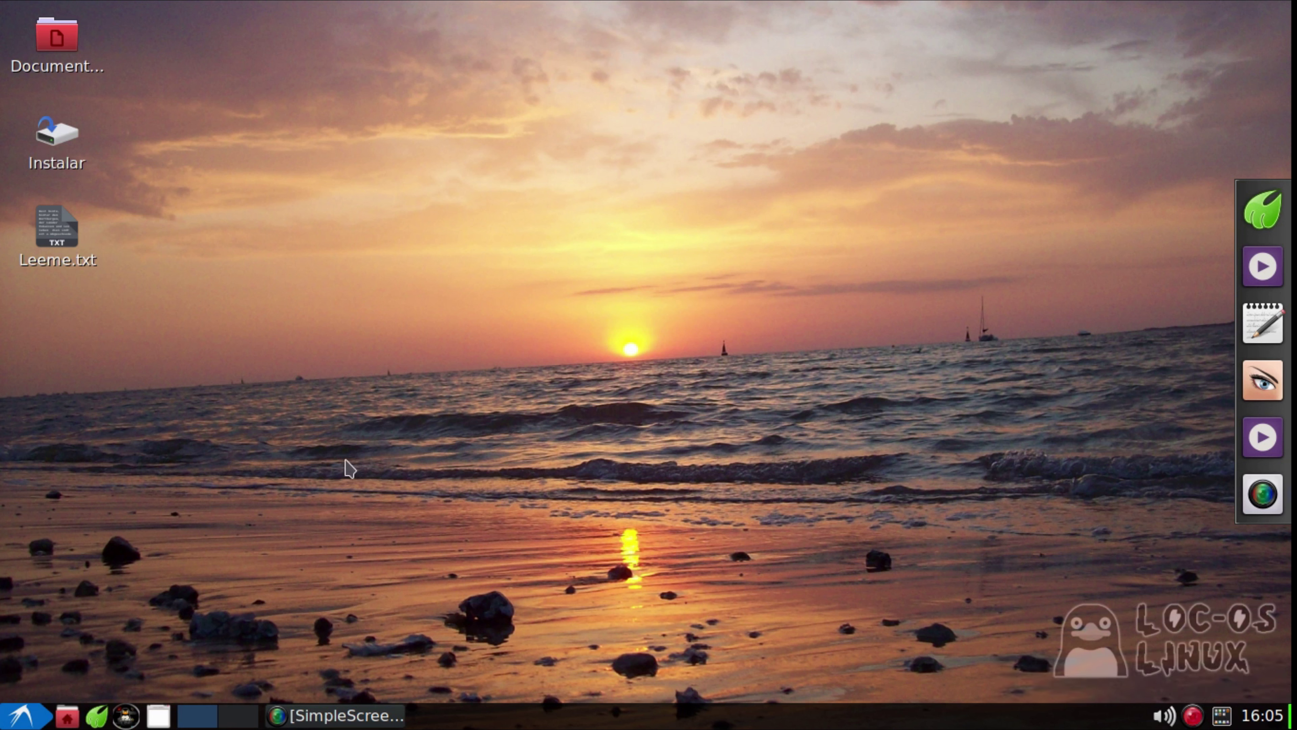
# Send the Instalar shortcut to the trash with Mover a la papelera, confirming with Sí
pyautogui.click(72, 153)
pyautogui.rightClick(69, 137)
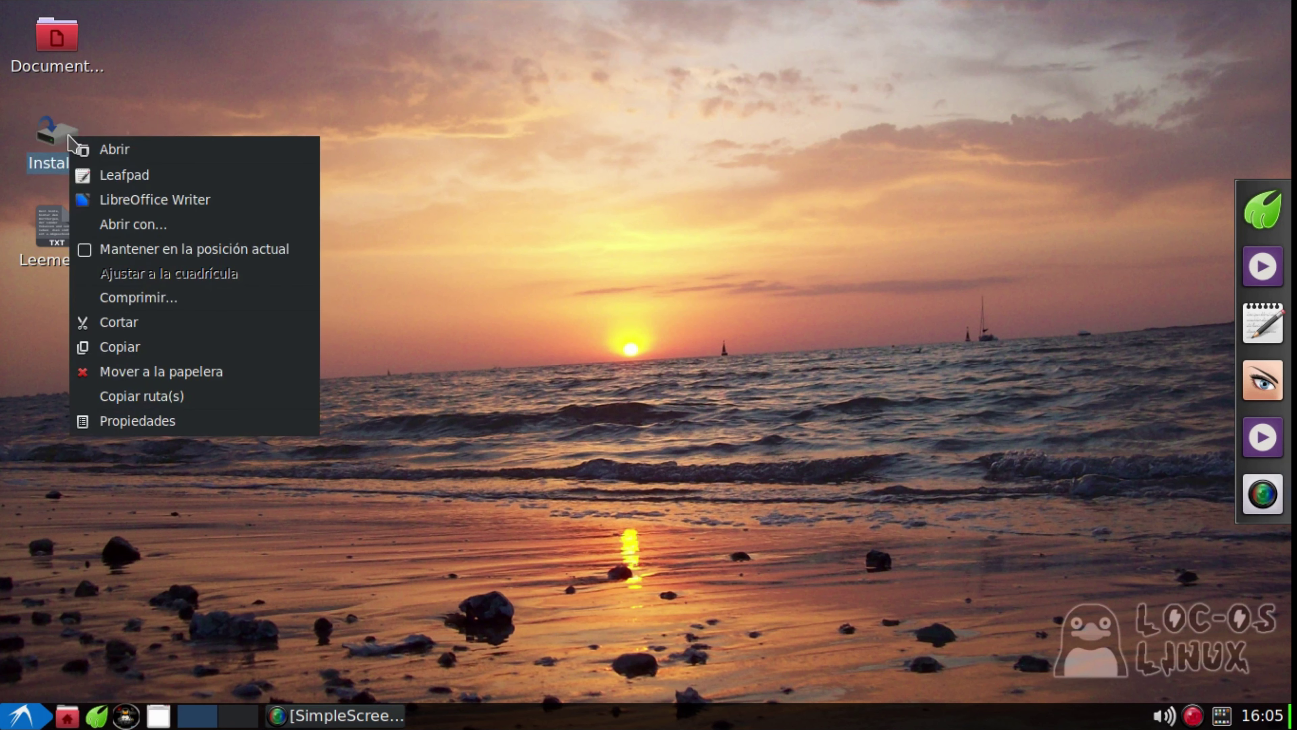
pyautogui.click(206, 372)
pyautogui.click(790, 429)
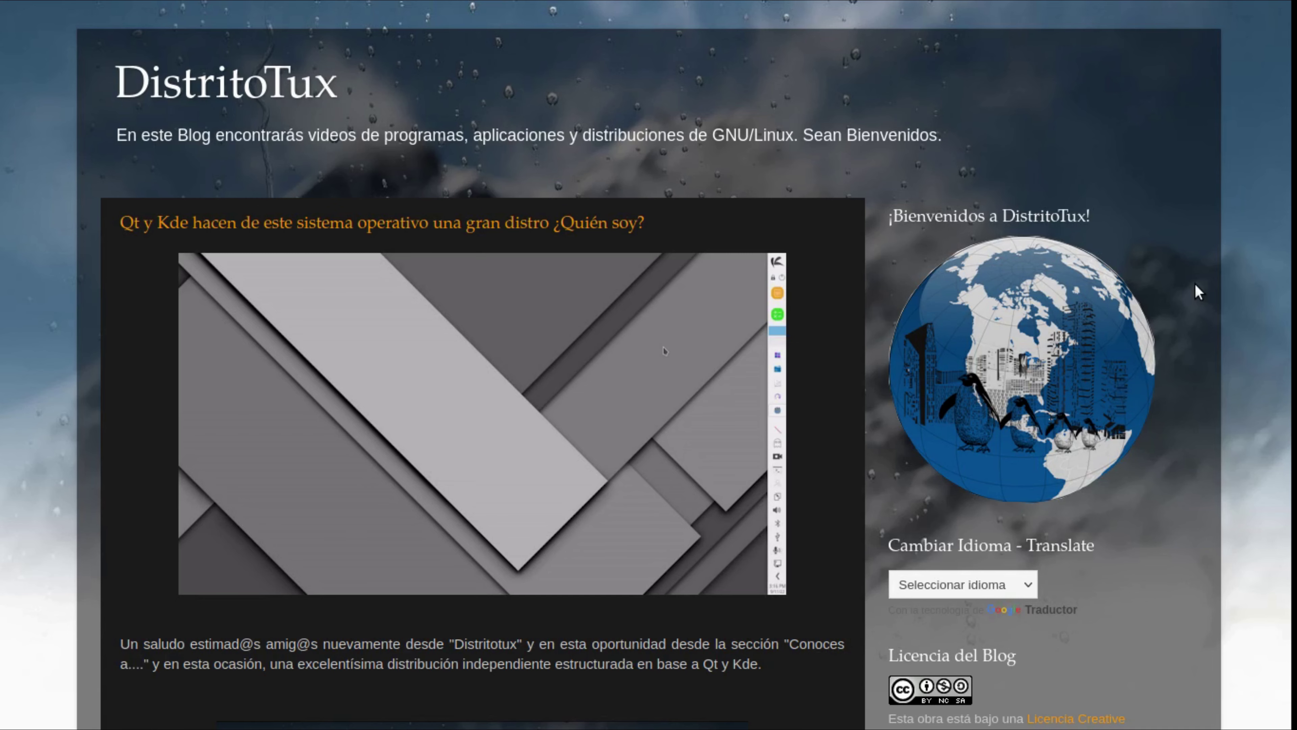
pyautogui.scroll(-15, 1197, 292)
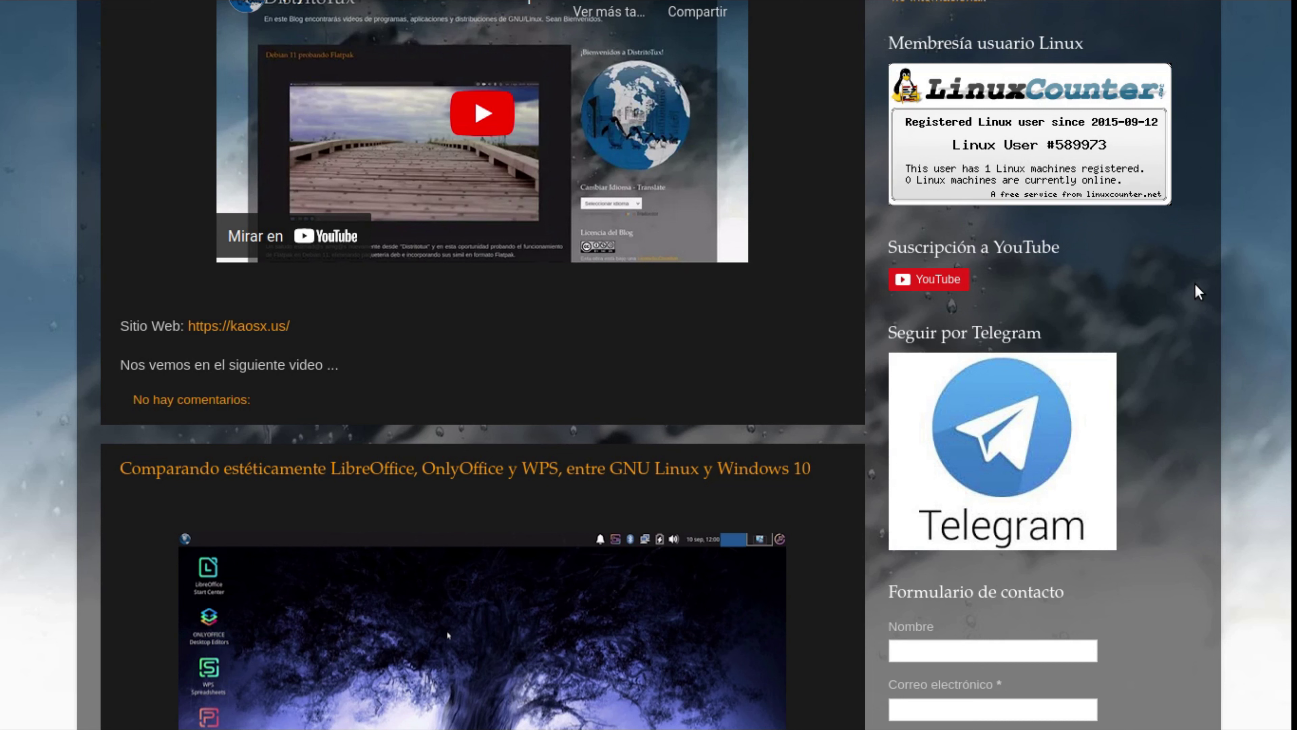
pyautogui.press('Home')
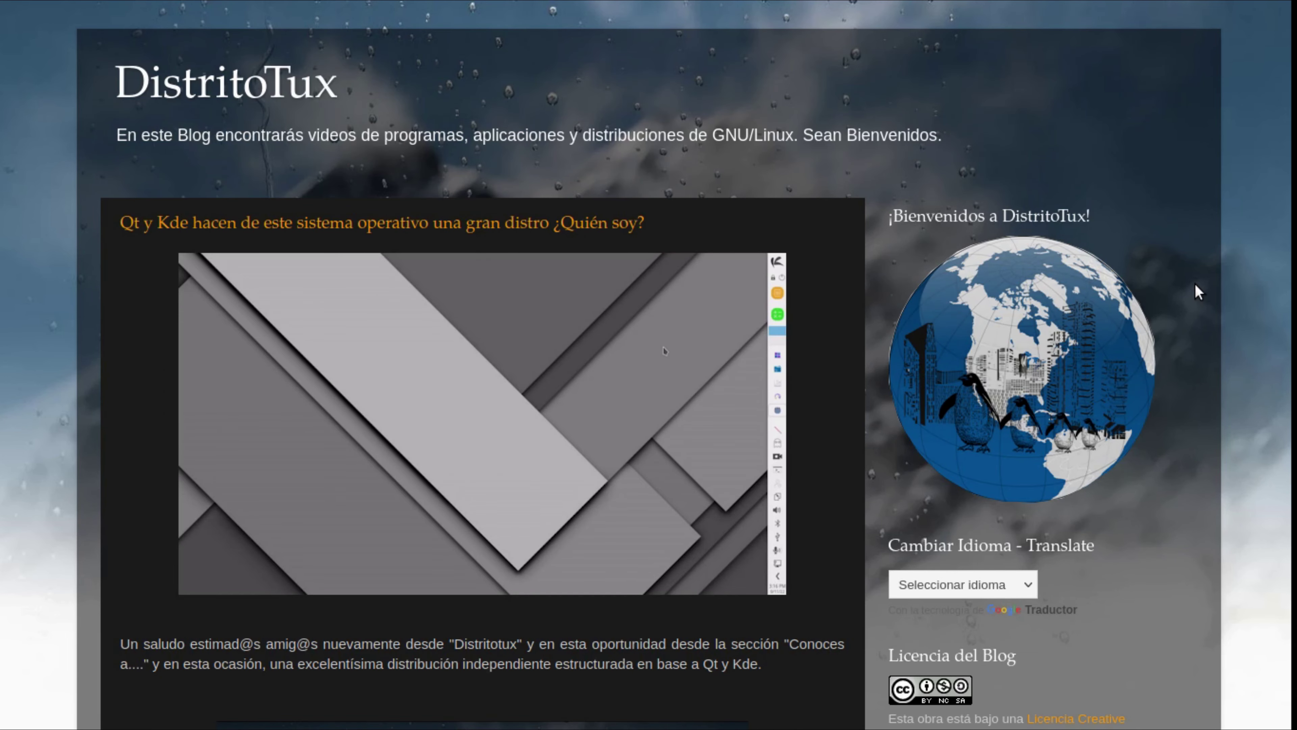